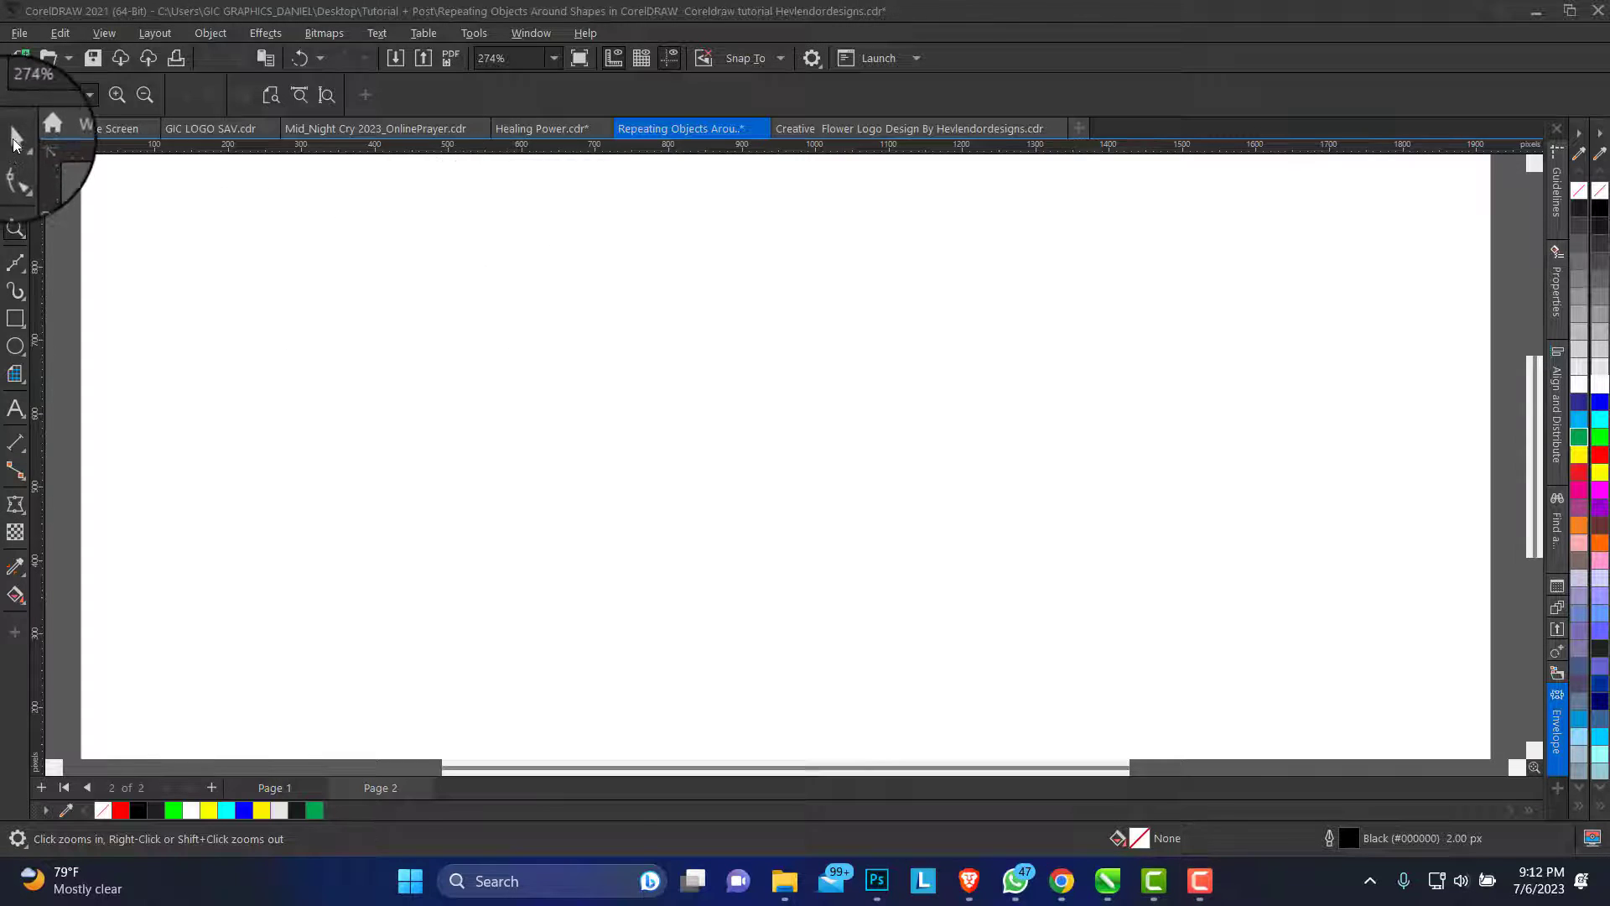
Warp the selected spiral copy to the wedge shape above the circle and centre it on the wedge
left_click(14, 138)
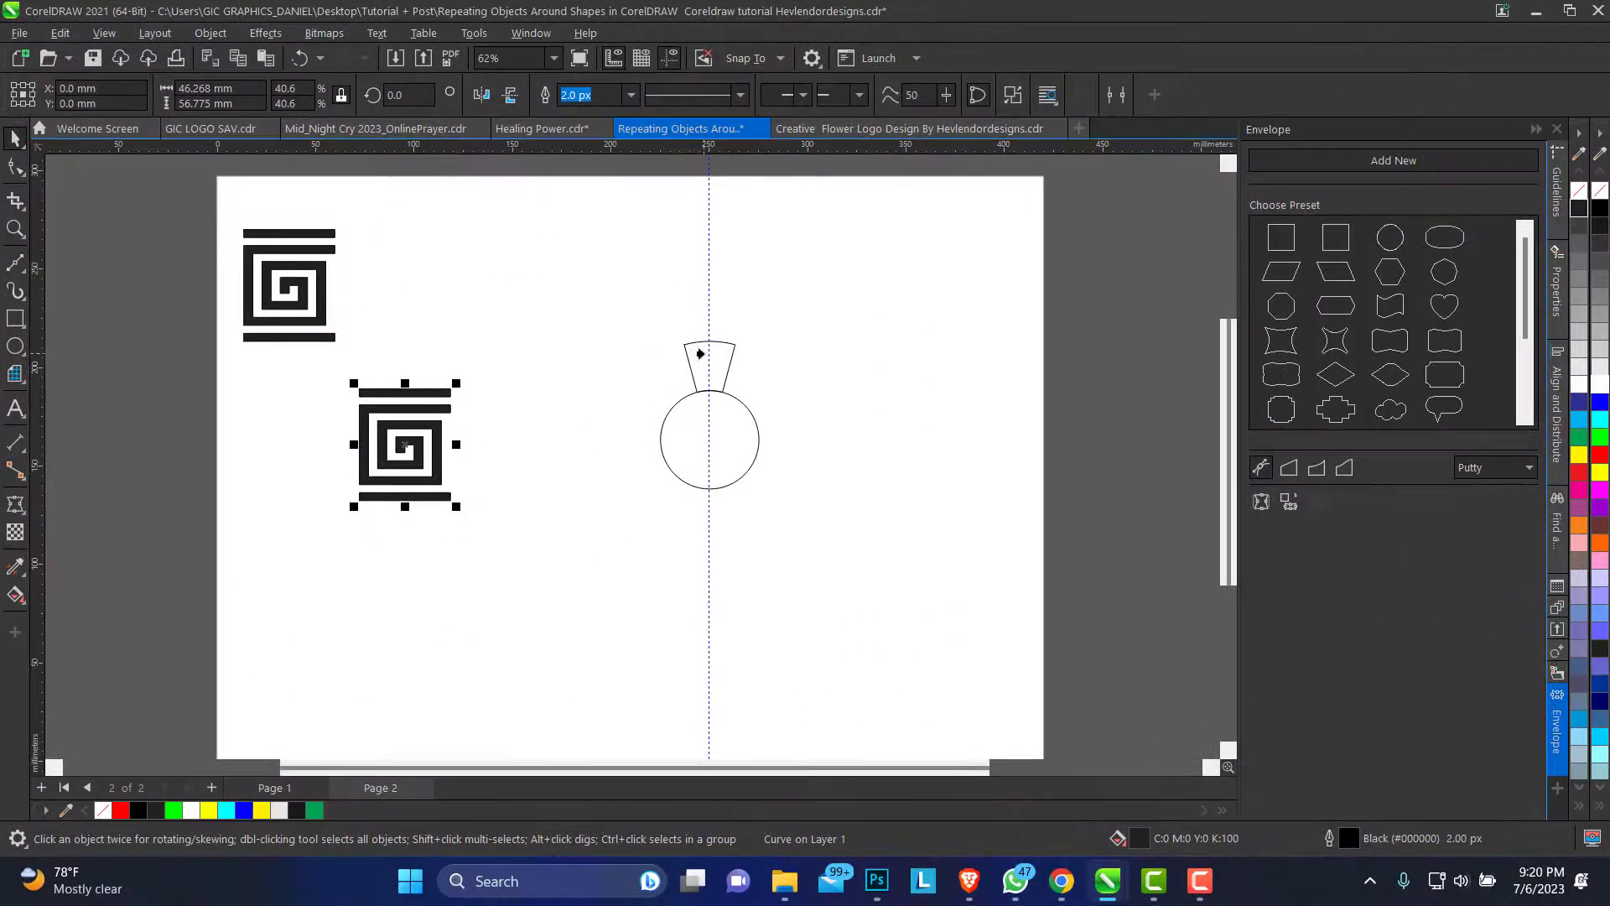
left_click(701, 353)
left_click_drag(412, 426, 611, 357)
scroll(651, 401, "up", 3)
left_click(906, 215, "shift")
key("c")
key("e")
Fill the wedge-shaped spiral above the circle with bright green
scroll(1013, 475, "down", 1)
left_click(1579, 437)
scroll(658, 266, "up", 5)
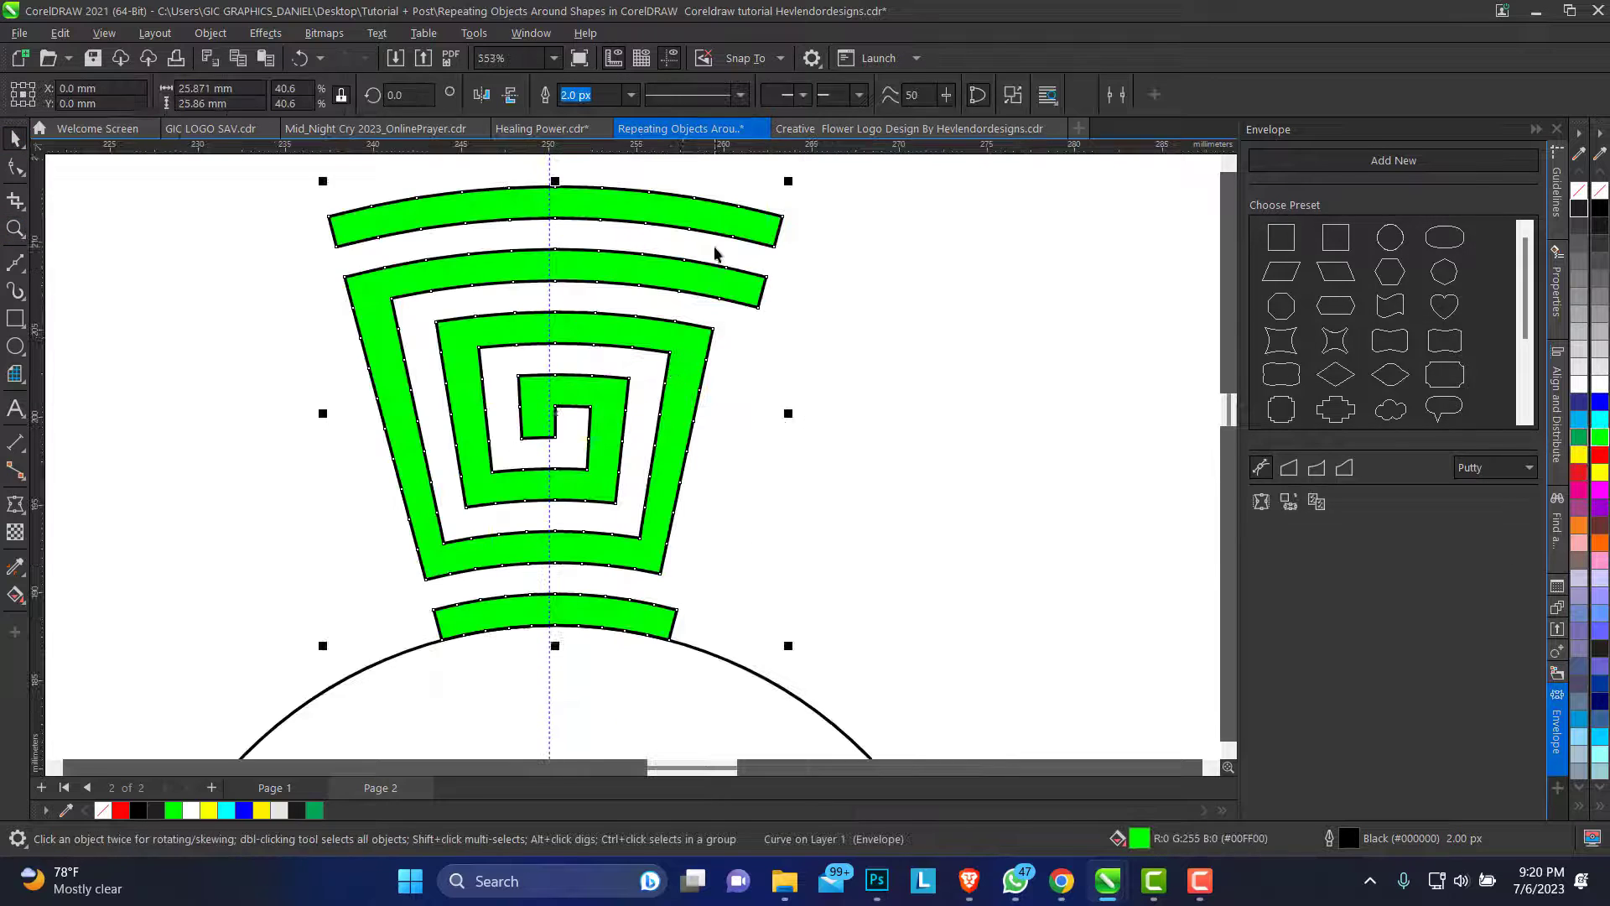
Try to convert the green spiral's outline to an object and combine it with the fill
right_click(707, 208)
left_click(678, 221)
key("ctrl+shift+q")
left_click_drag(277, 173, 811, 701)
key("ctrl+l")
key("ctrl+z")
key("ctrl+z")
Rotate a copy of the green spiral about the circle's centre and repeat the rotated copy around the circle
key("z")
right_click(781, 379)
right_click(780, 379)
key("space")
left_click(782, 340)
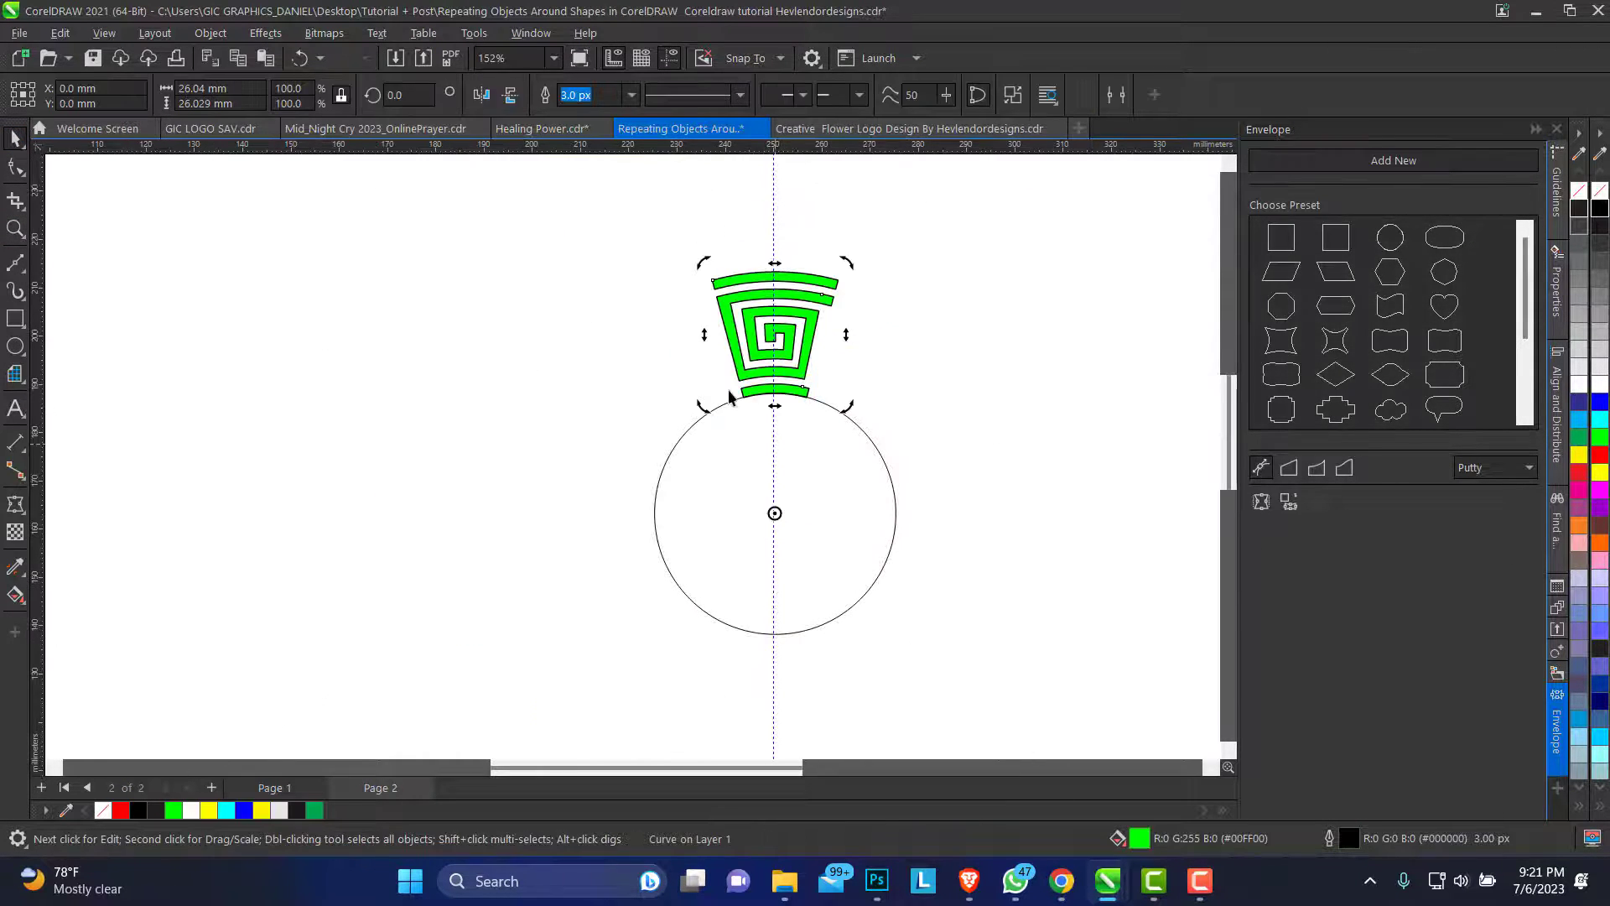
left_click_drag(707, 266, 591, 369)
key("ctrl+r")
key("ctrl+r")
key("ctrl+r")
key("ctrl+r")
key("ctrl+r")
key("ctrl+r")
key("ctrl+r")
key("ctrl+r")
key("ctrl+r")
key("ctrl+r")
key("ctrl+r")
key("ctrl+r")
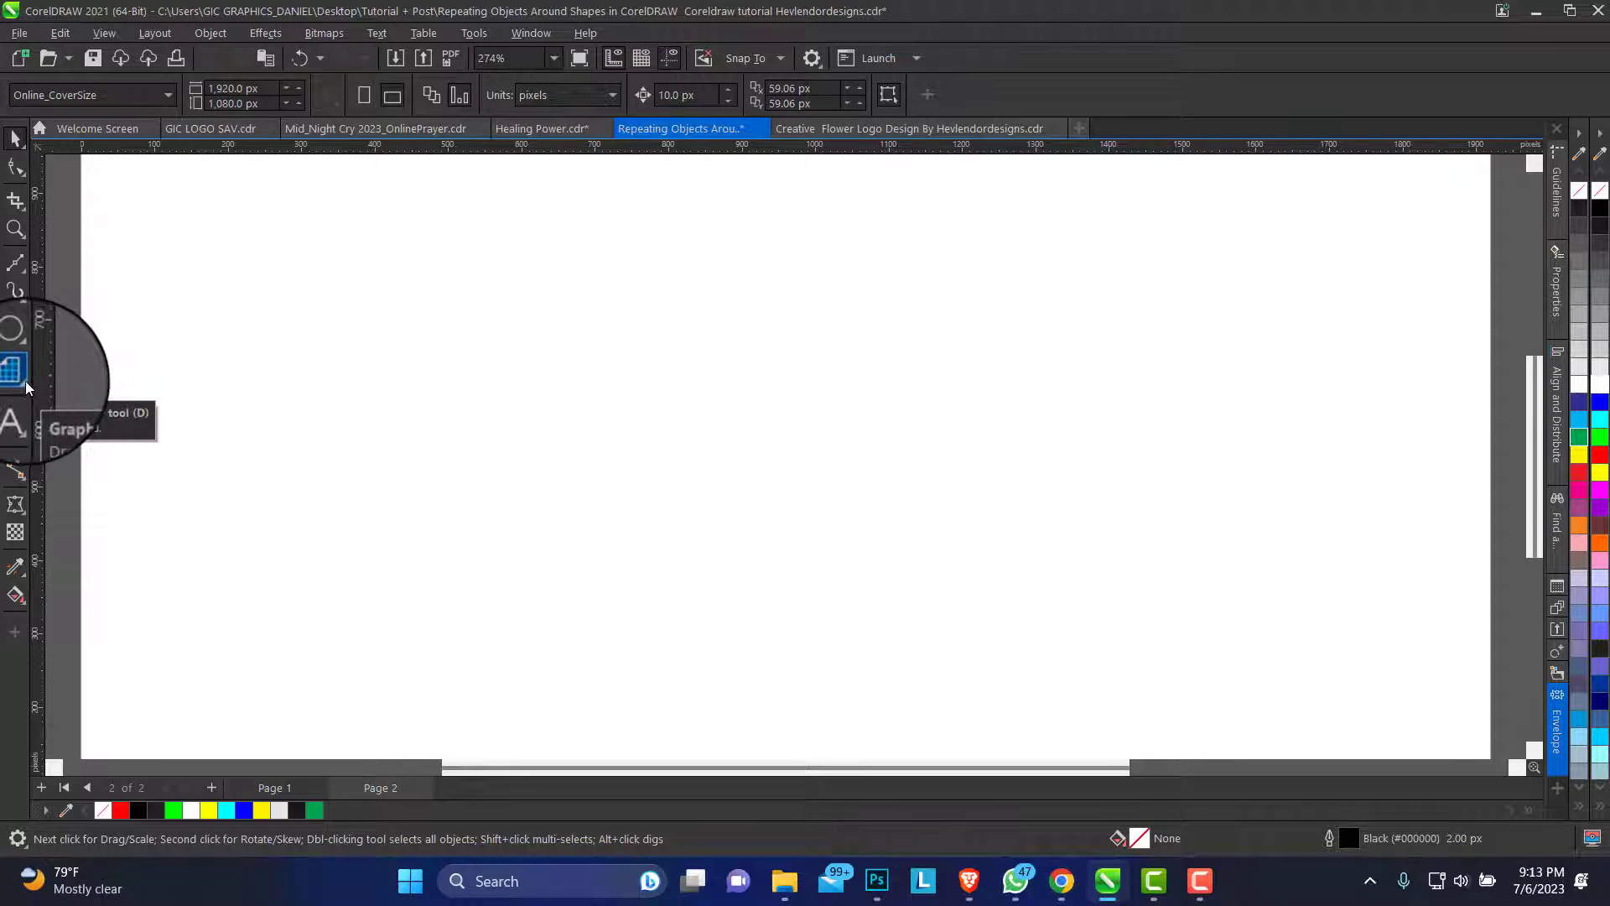
Draw a graph paper grid of 10 columns and 14 rows, about 523 px wide and 642 px tall
left_click(30, 382)
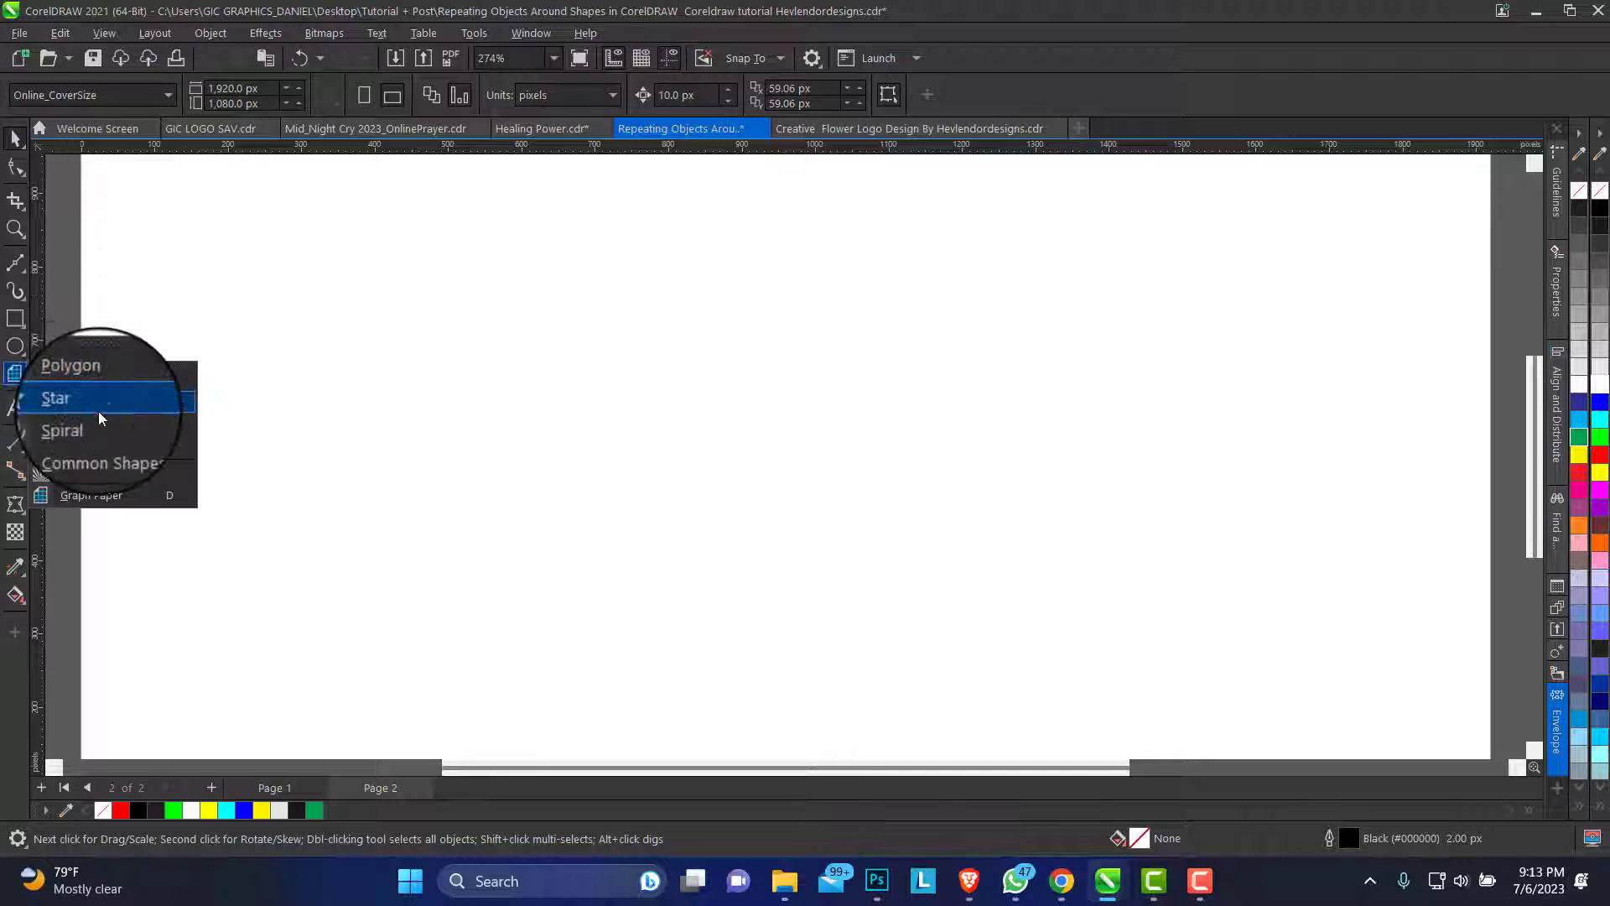
left_click(99, 496)
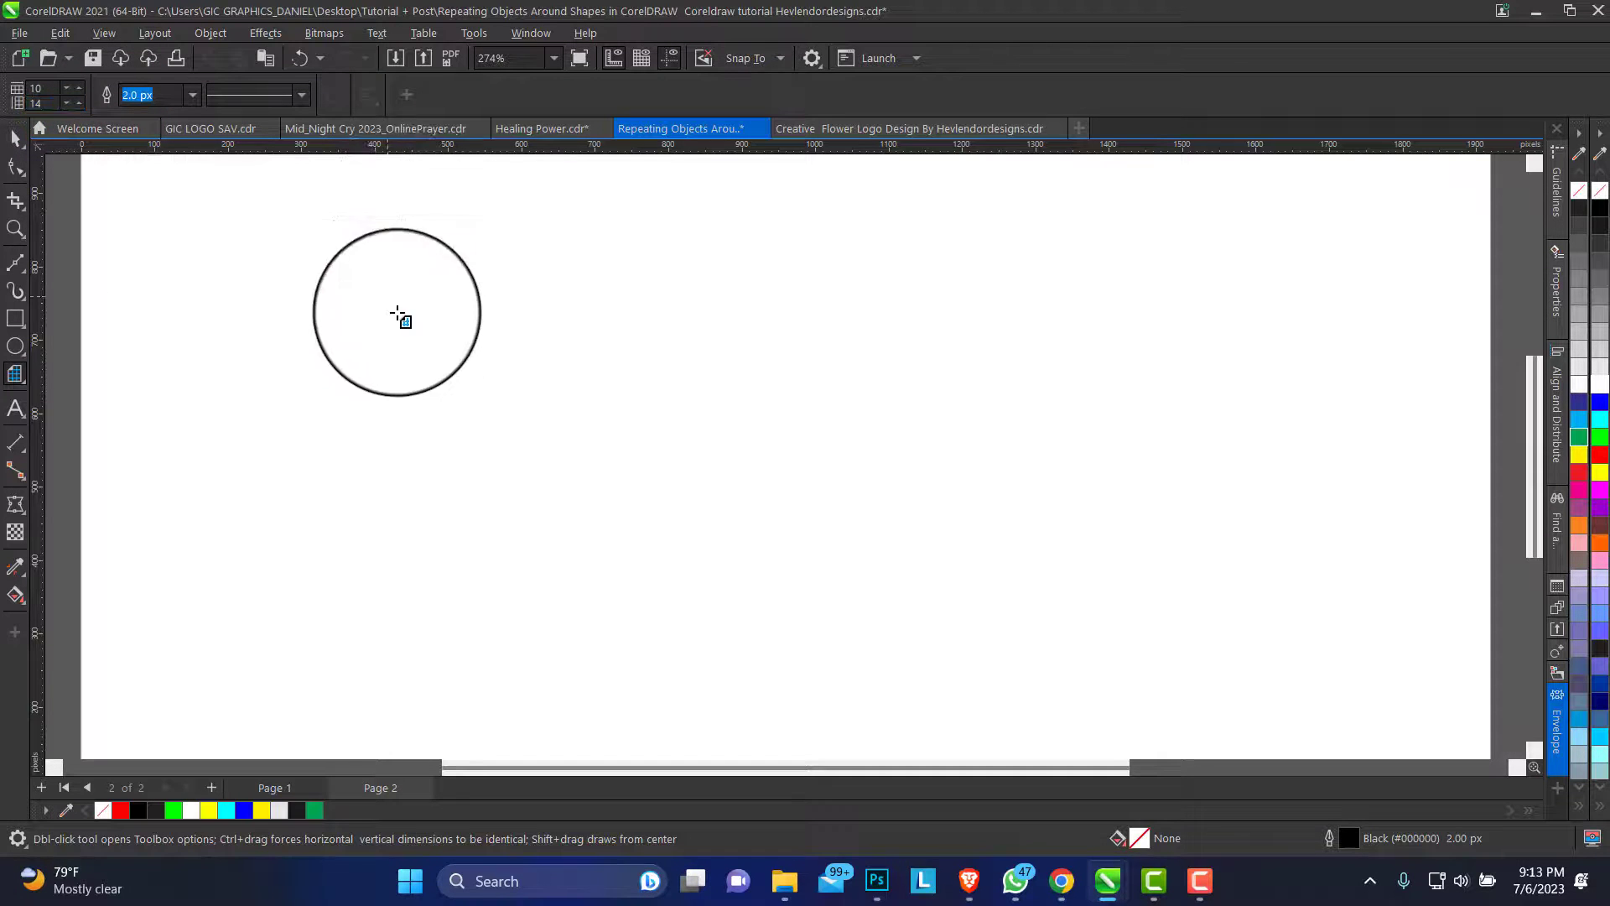
left_click_drag(477, 248, 862, 719)
left_click(15, 138)
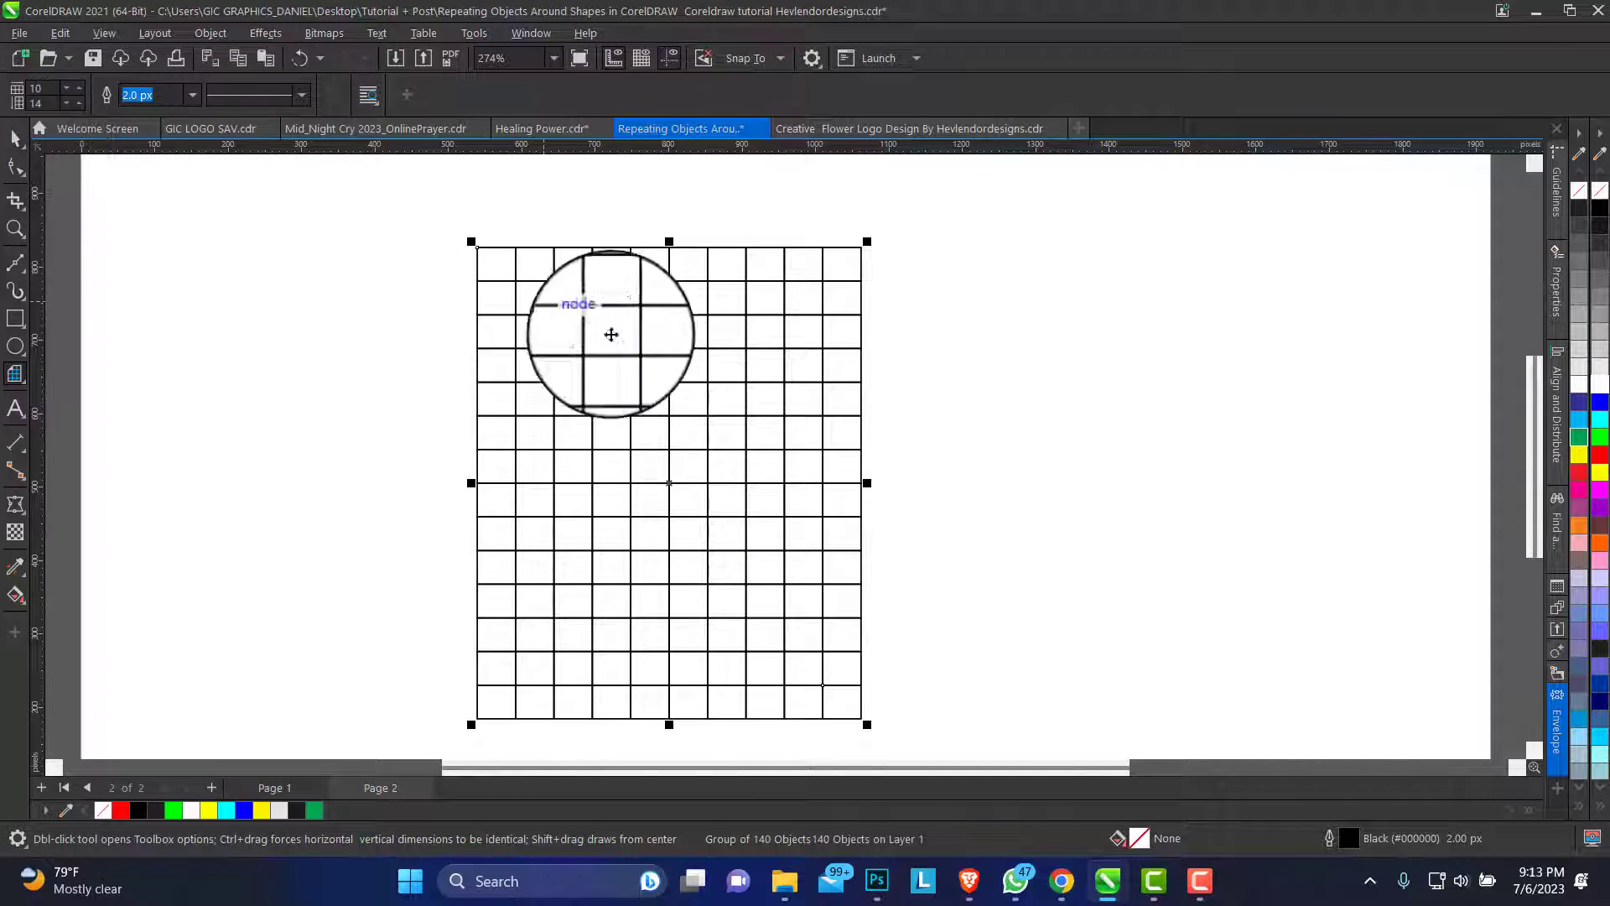
left_click(417, 305)
left_click(525, 289)
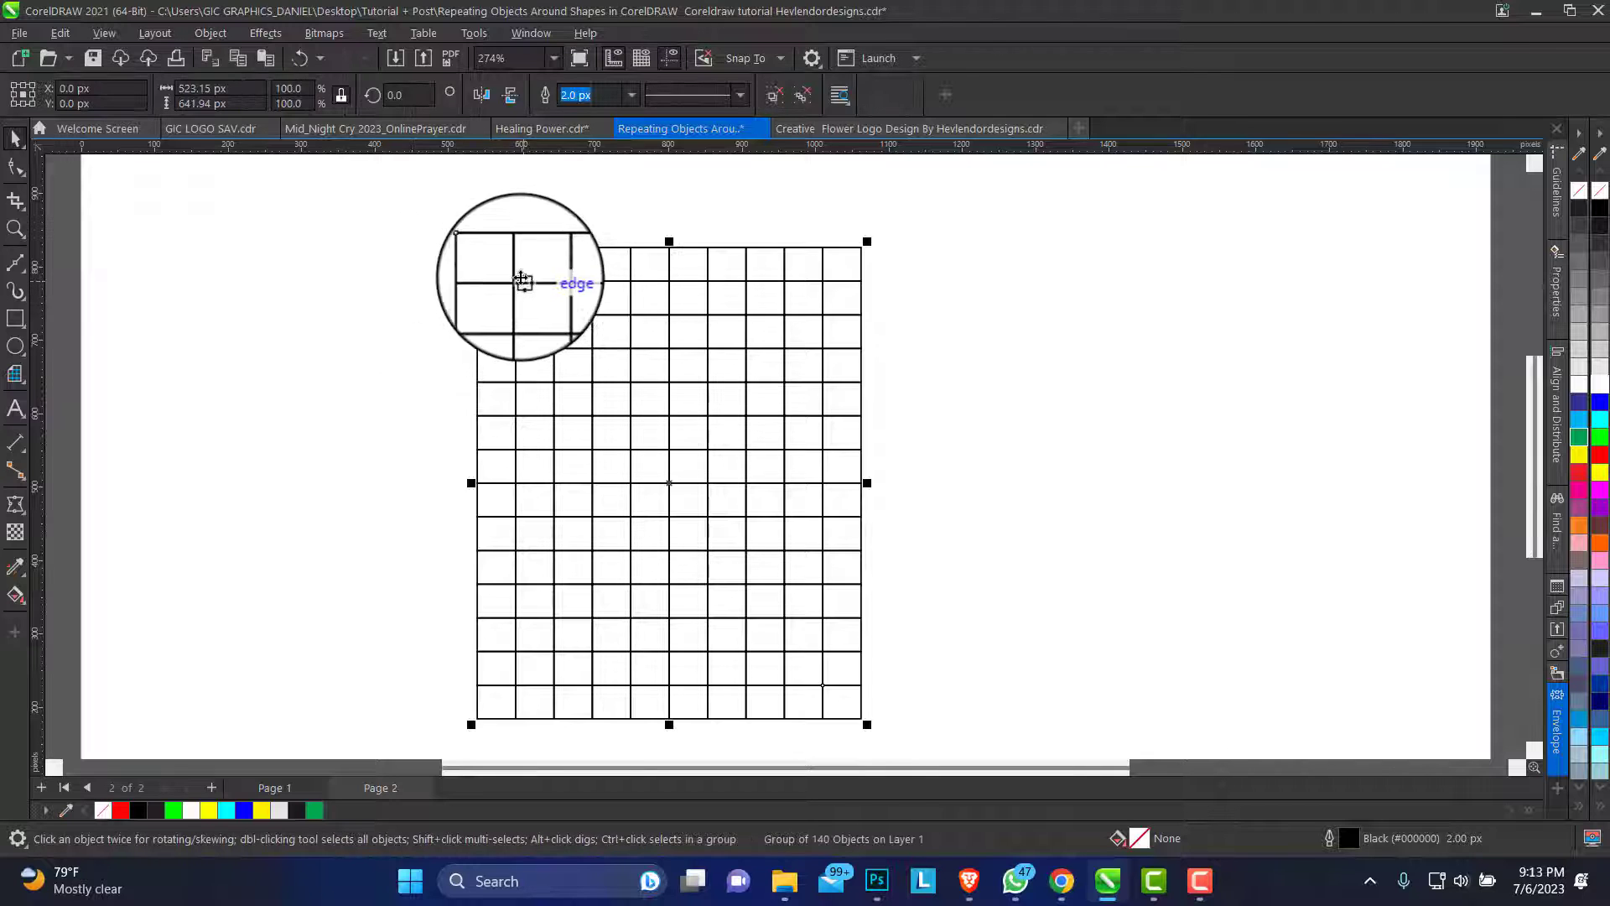
Change the document's drawing units to millimeters
left_click(646, 191)
left_click(571, 95)
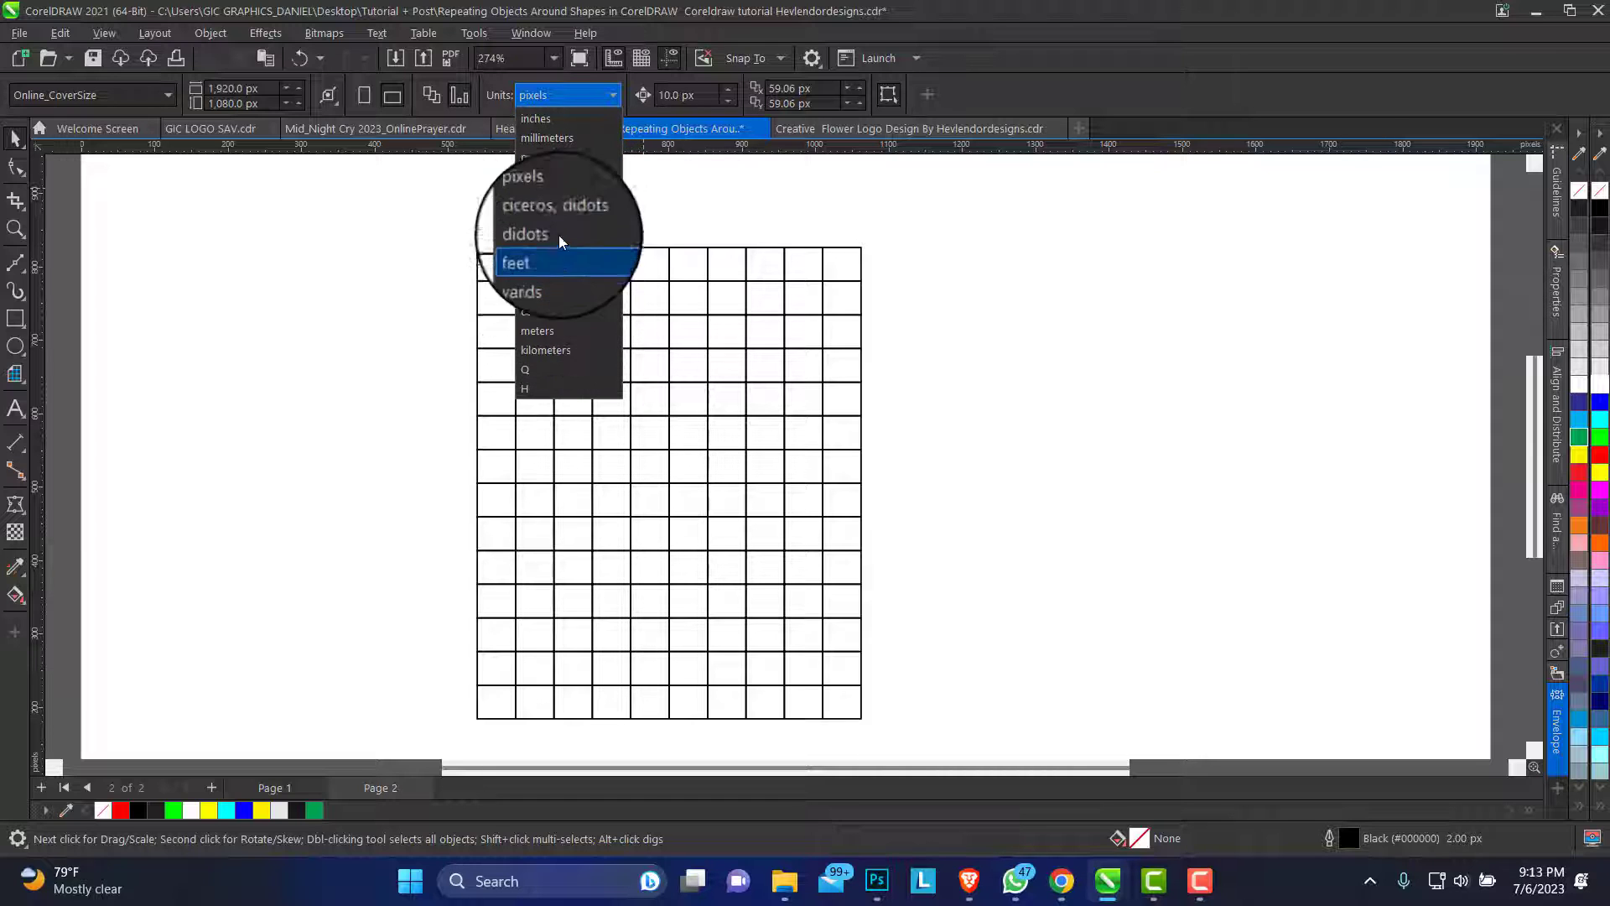
left_click(560, 138)
Resize the grid with locked proportions, entering a width of 100 mm and a height of 140 mm
left_click(567, 264)
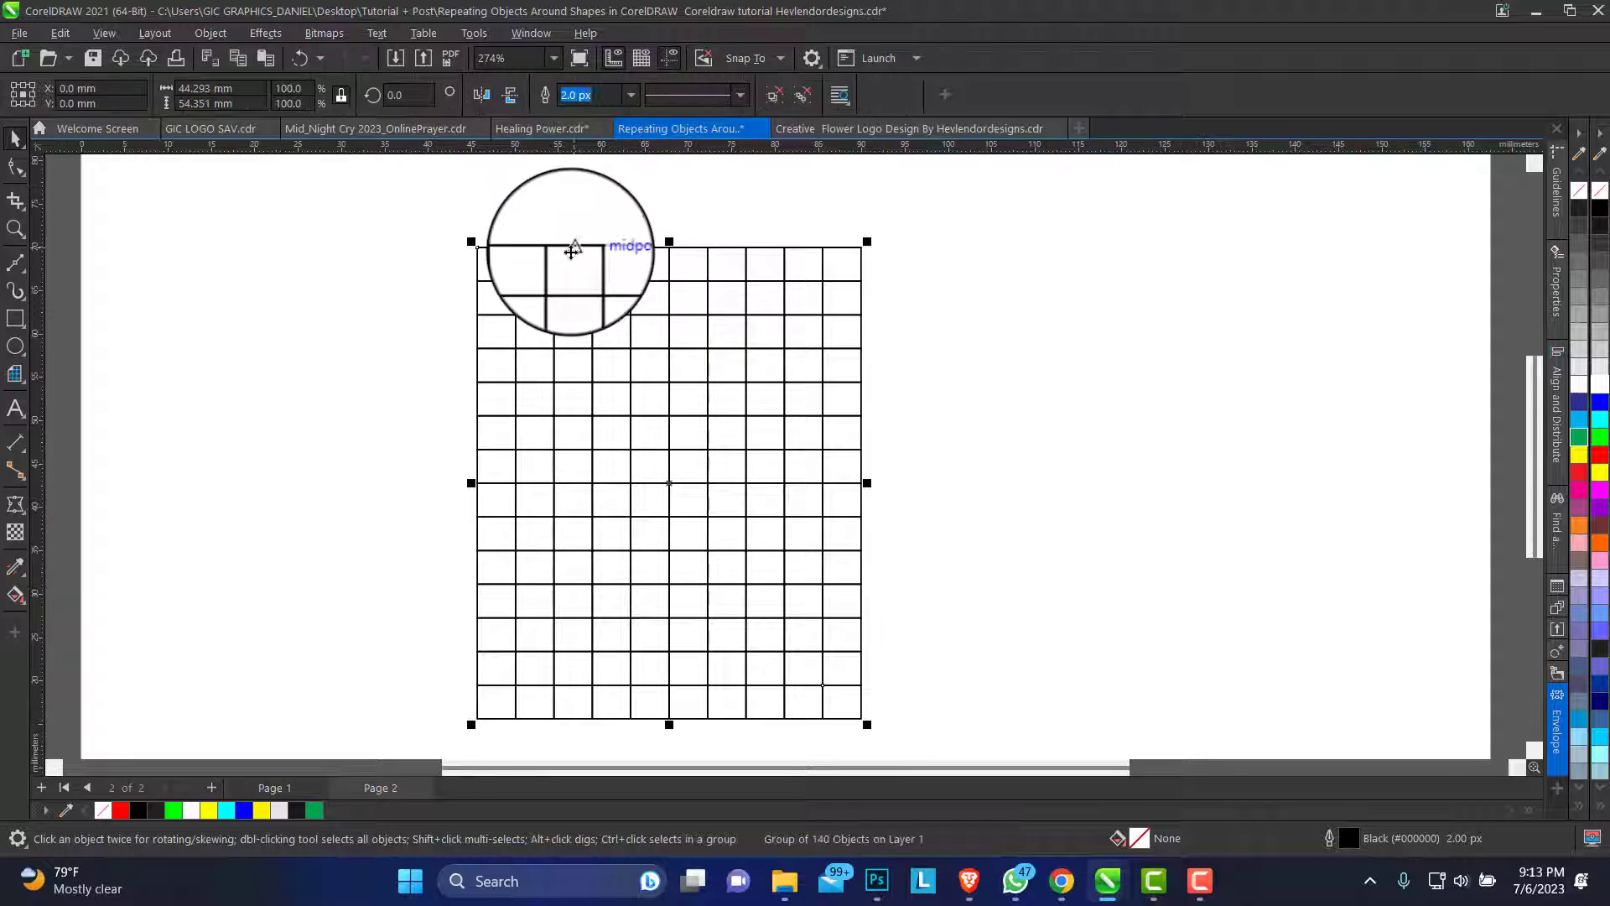
left_click(205, 88)
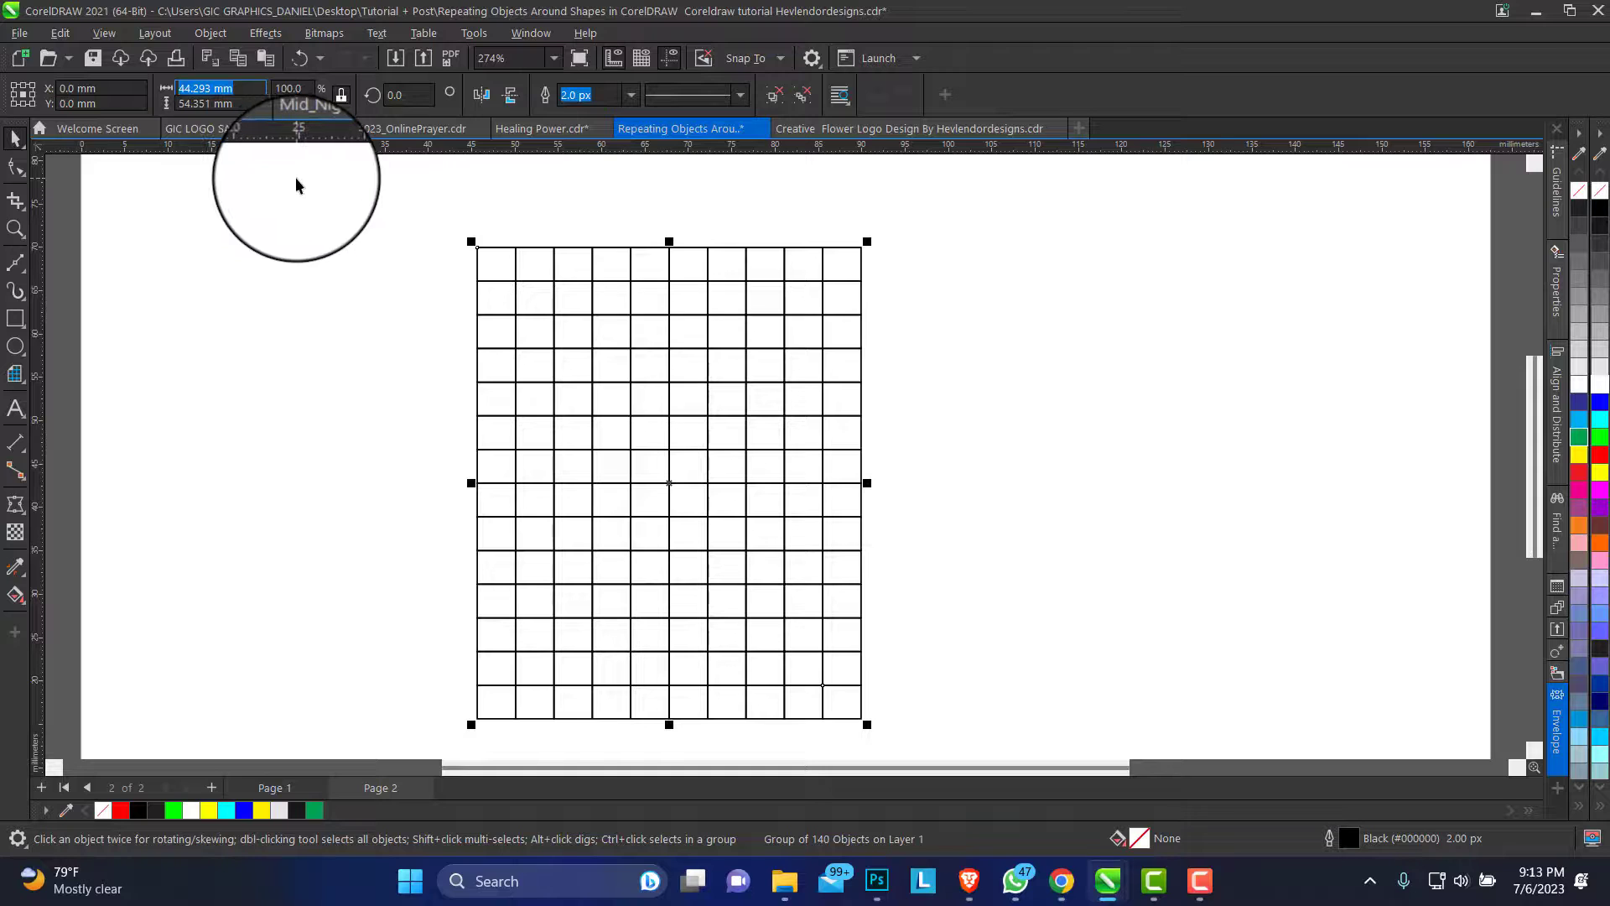
type("100")
key("Tab")
type("140")
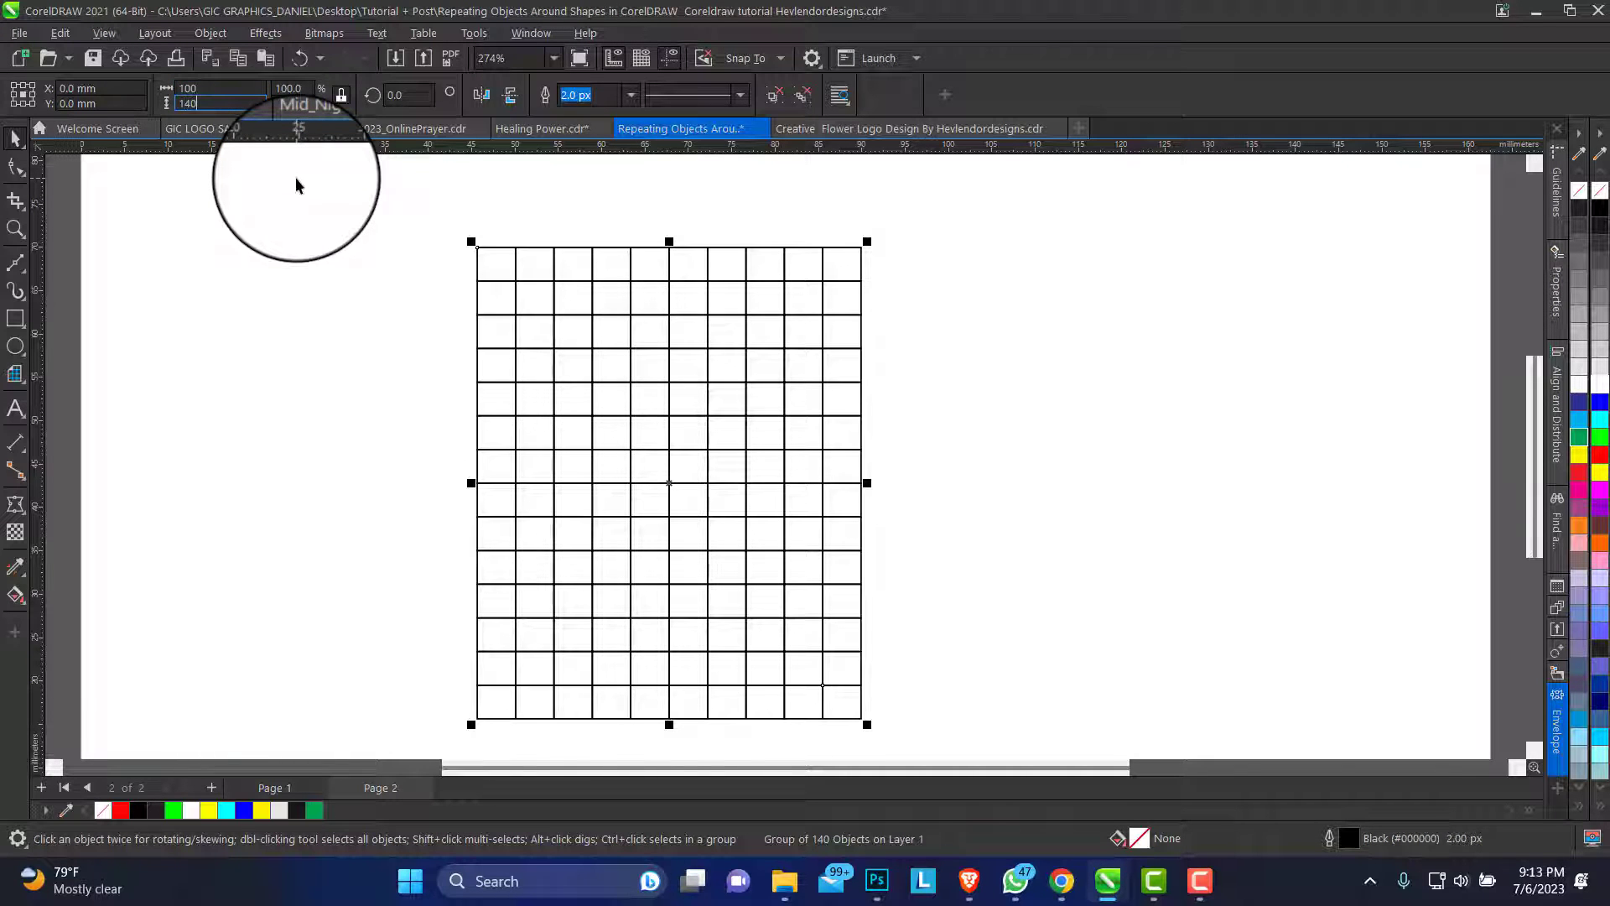
key("Return")
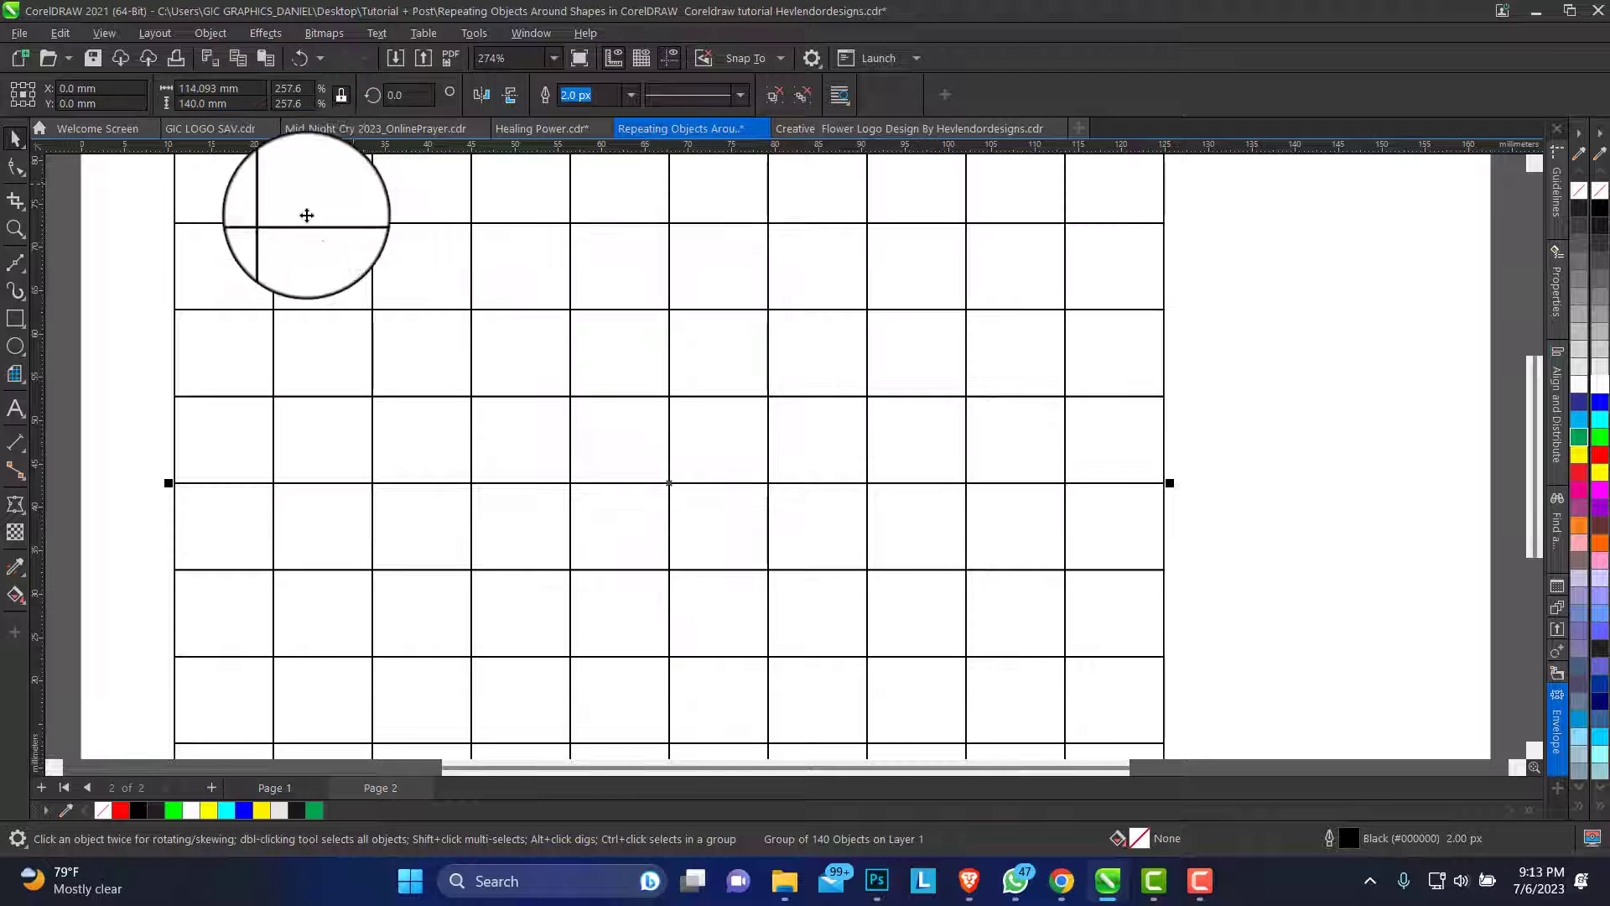
Shift the enlarged grid slightly to the right and down over the page
left_click(8, 230)
right_click(460, 316)
right_click(662, 360)
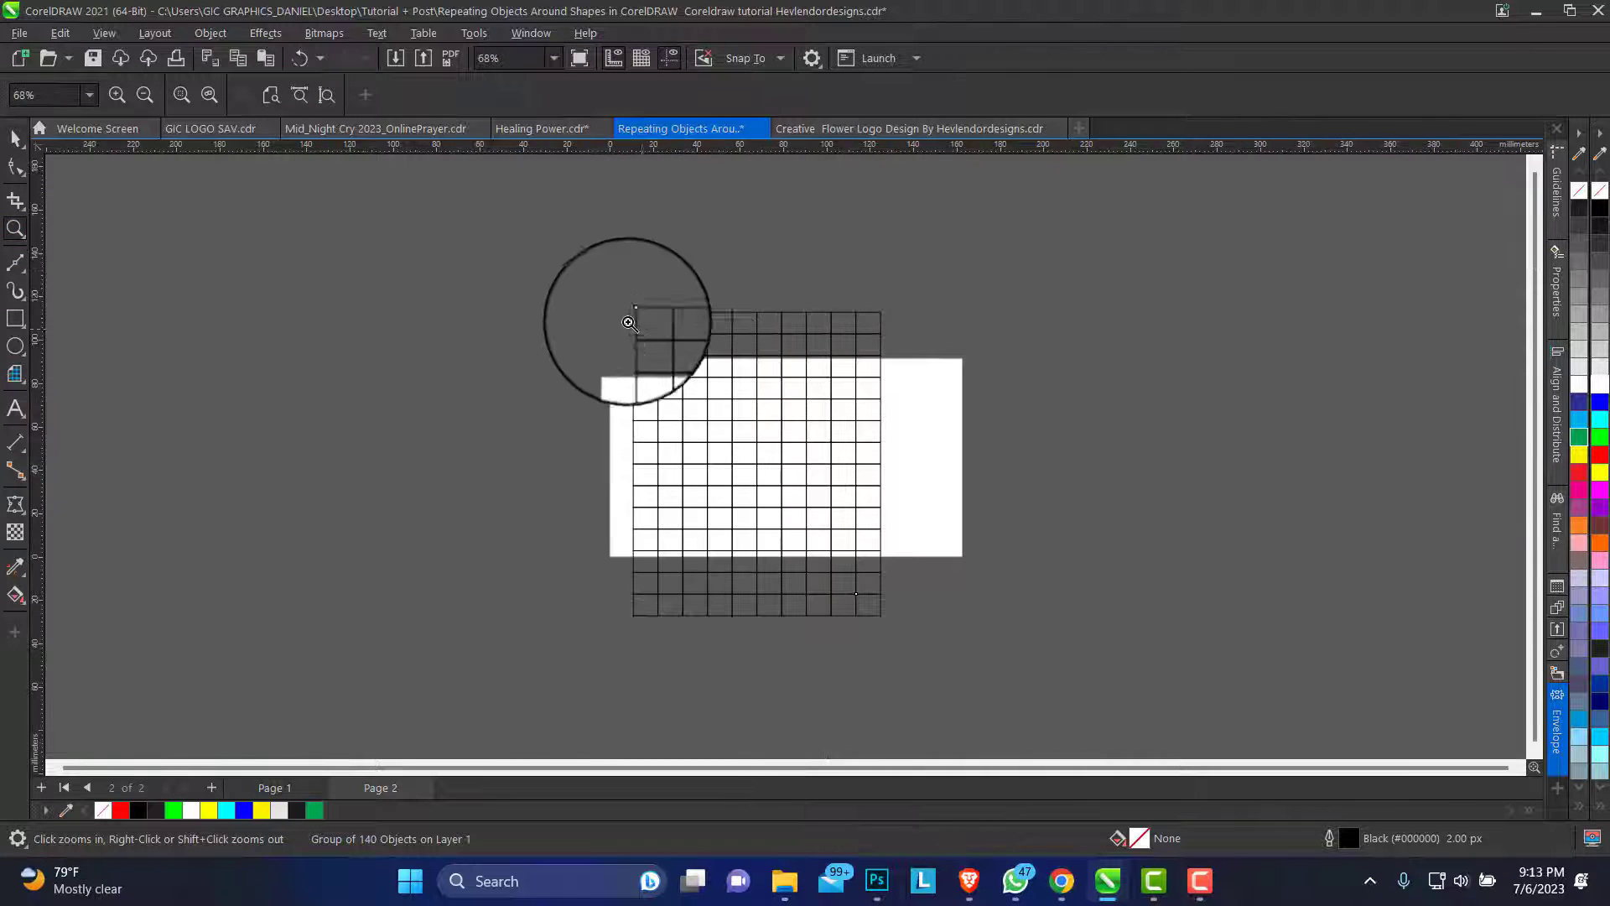
left_click(884, 503)
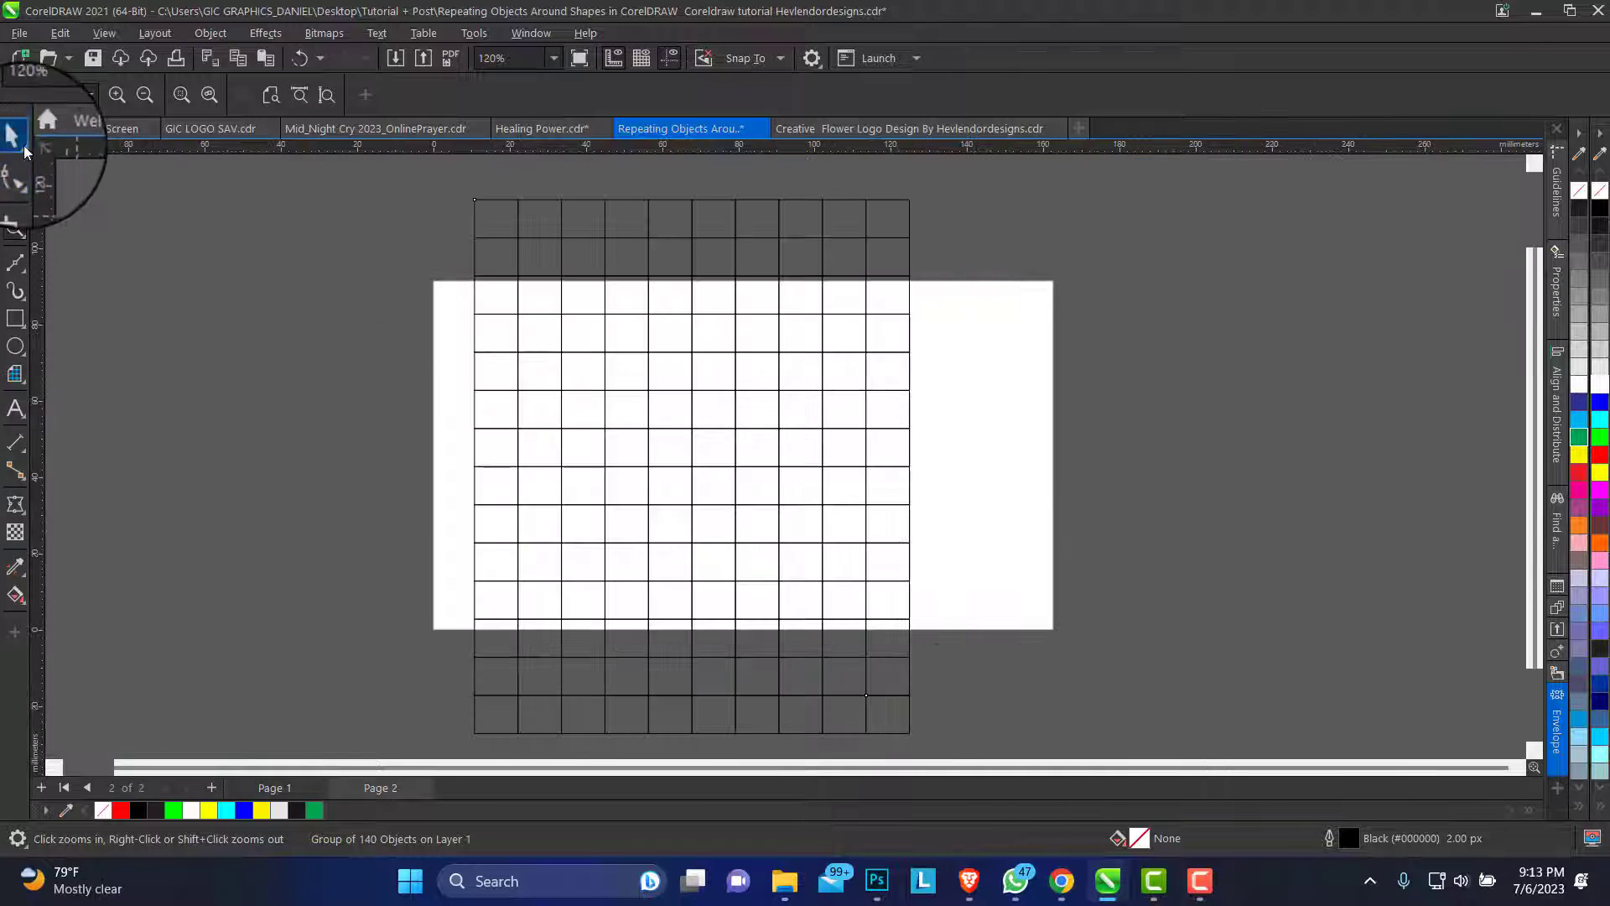
key("space")
left_click_drag(527, 257, 557, 272)
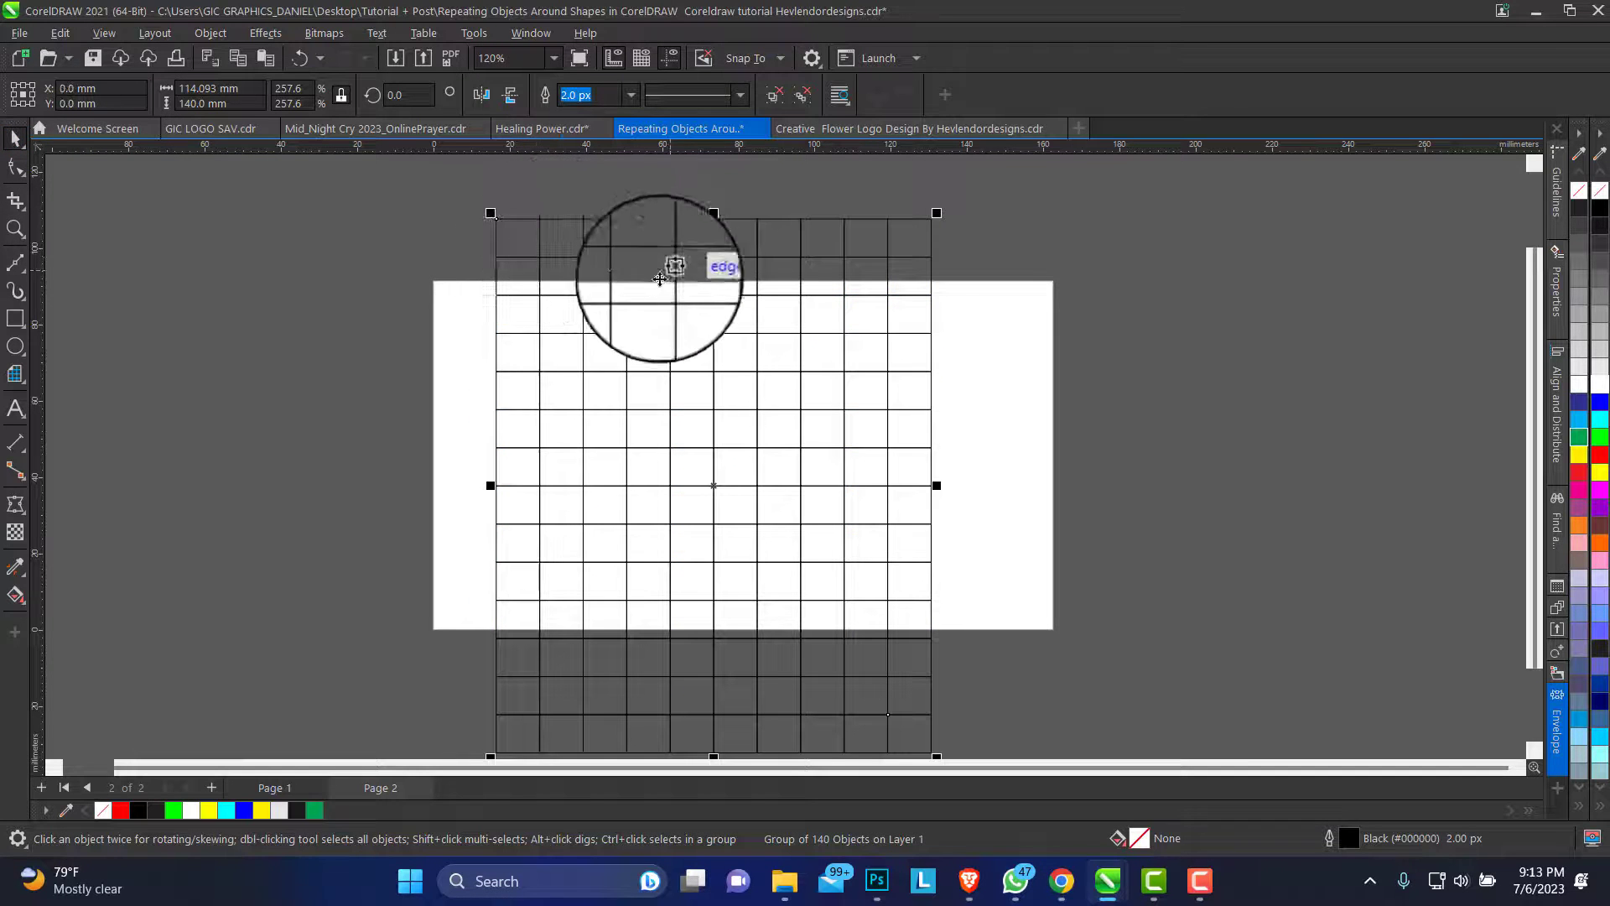
Set the page size to A3 in landscape orientation
left_click(360, 267)
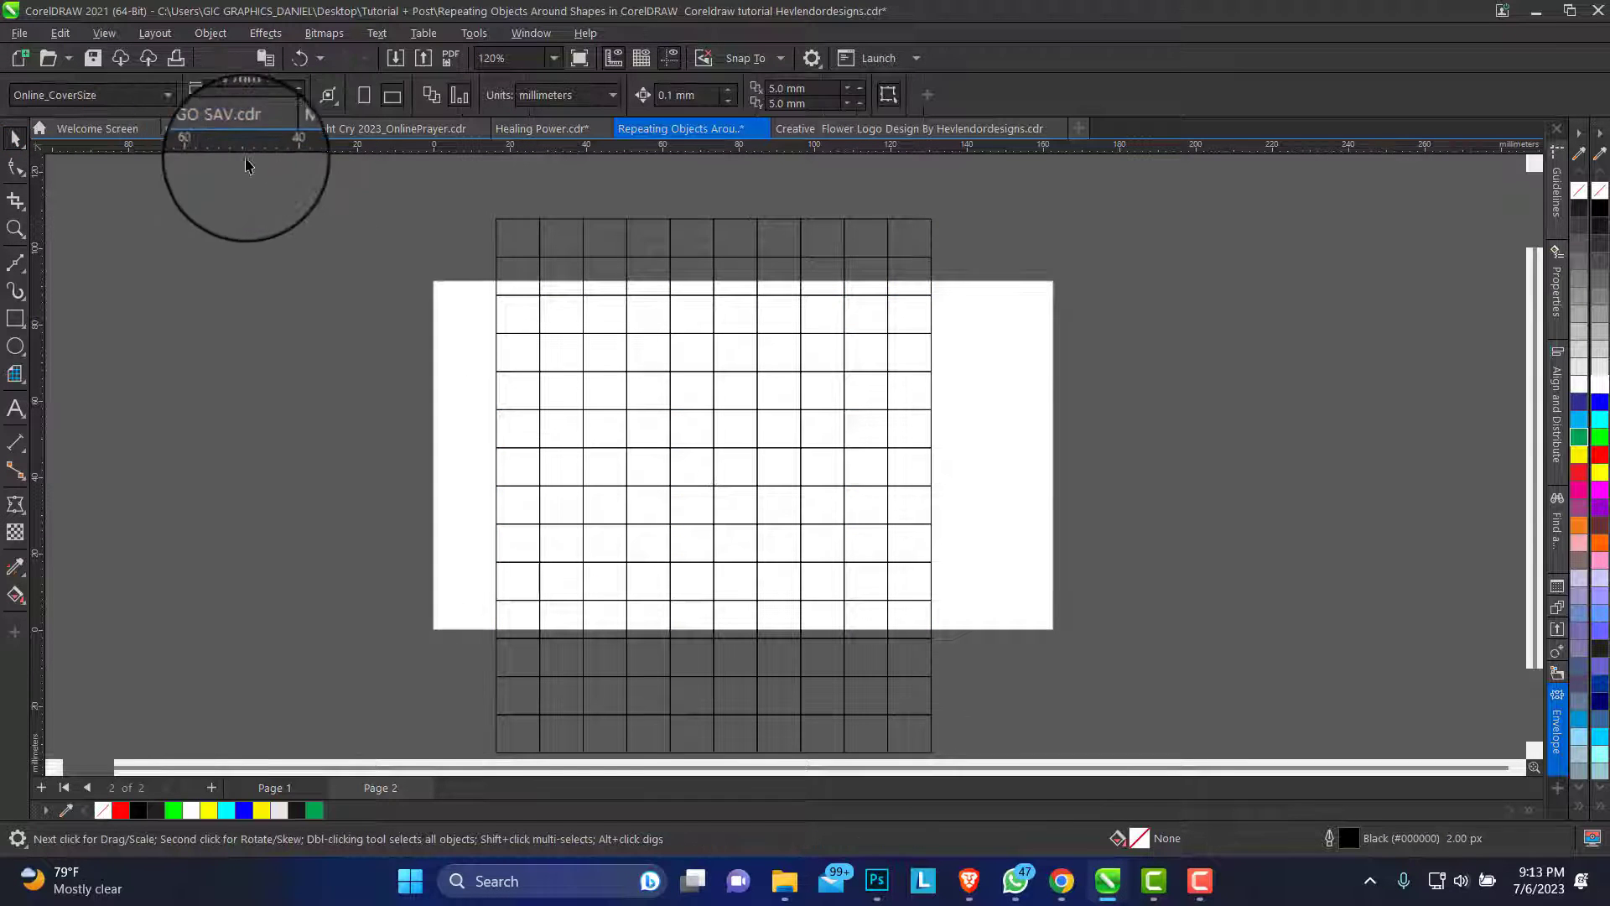
left_click(167, 98)
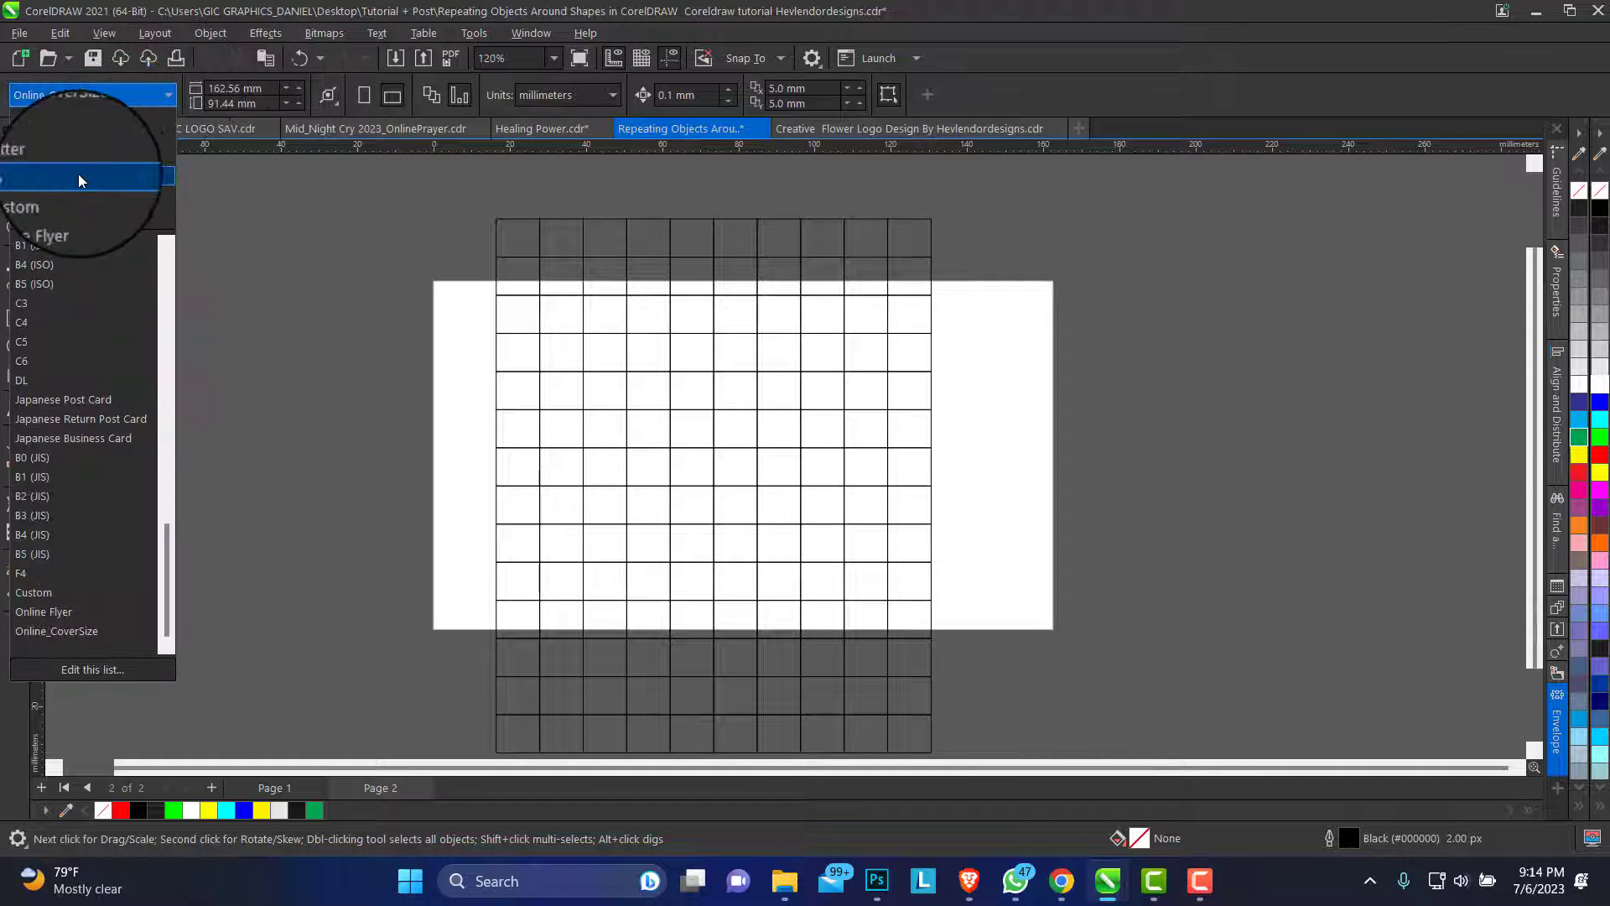
scroll(108, 238, "up", 10)
left_click(69, 139)
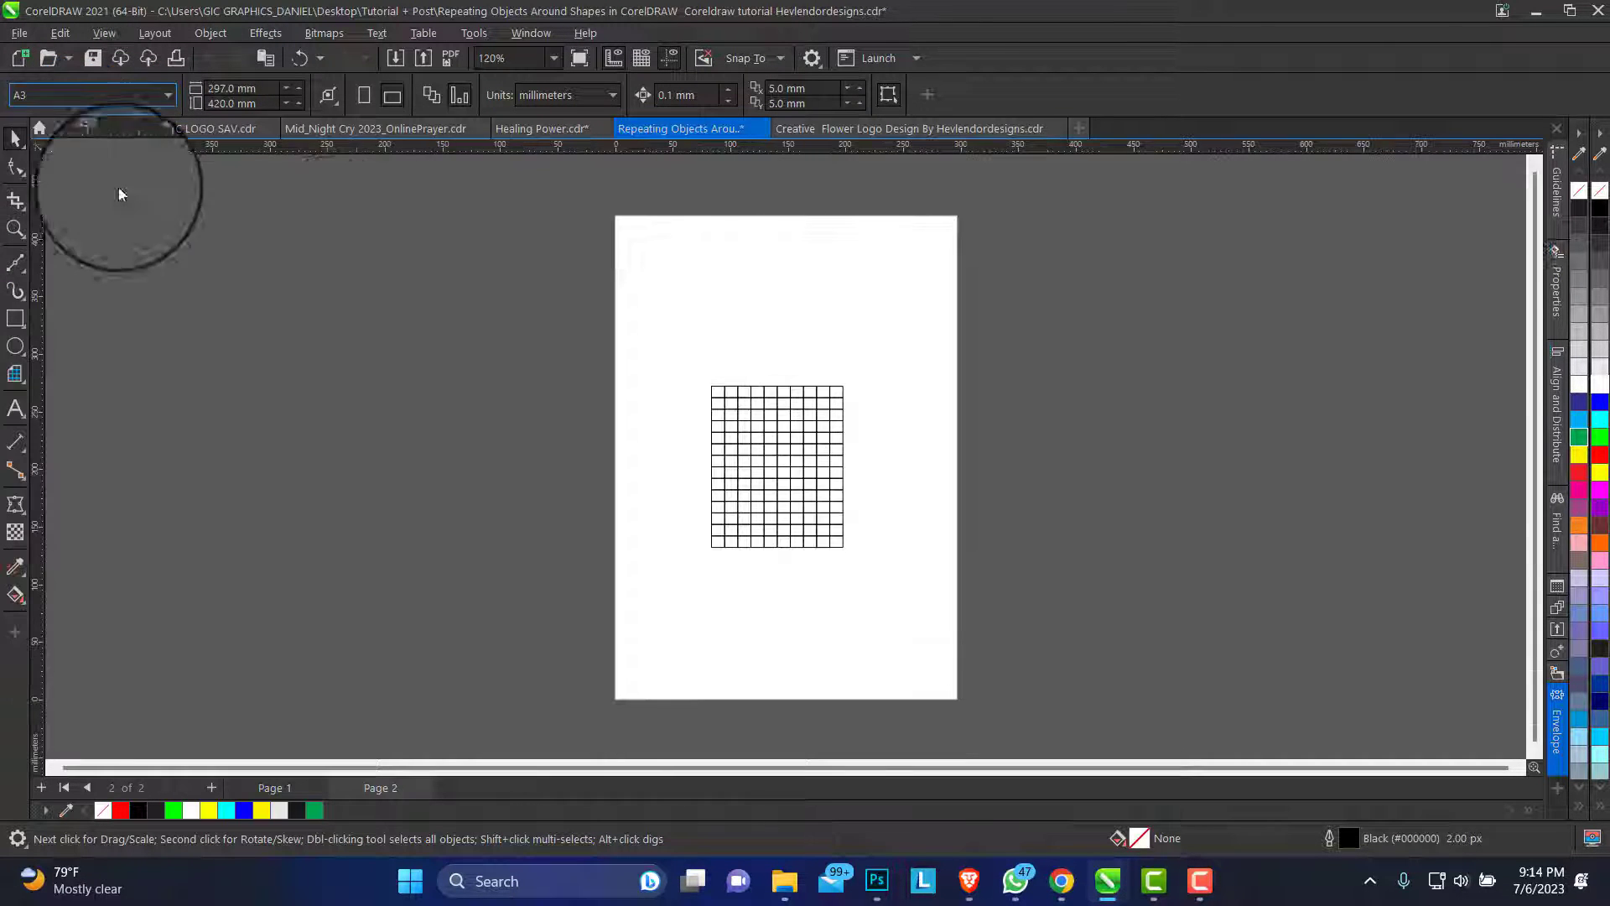
left_click(392, 95)
Move the grid into the left half of the landscape page
left_click(783, 445)
left_click_drag(784, 445, 665, 430)
left_click(15, 228)
left_click_drag(553, 334, 852, 576)
left_click(15, 137)
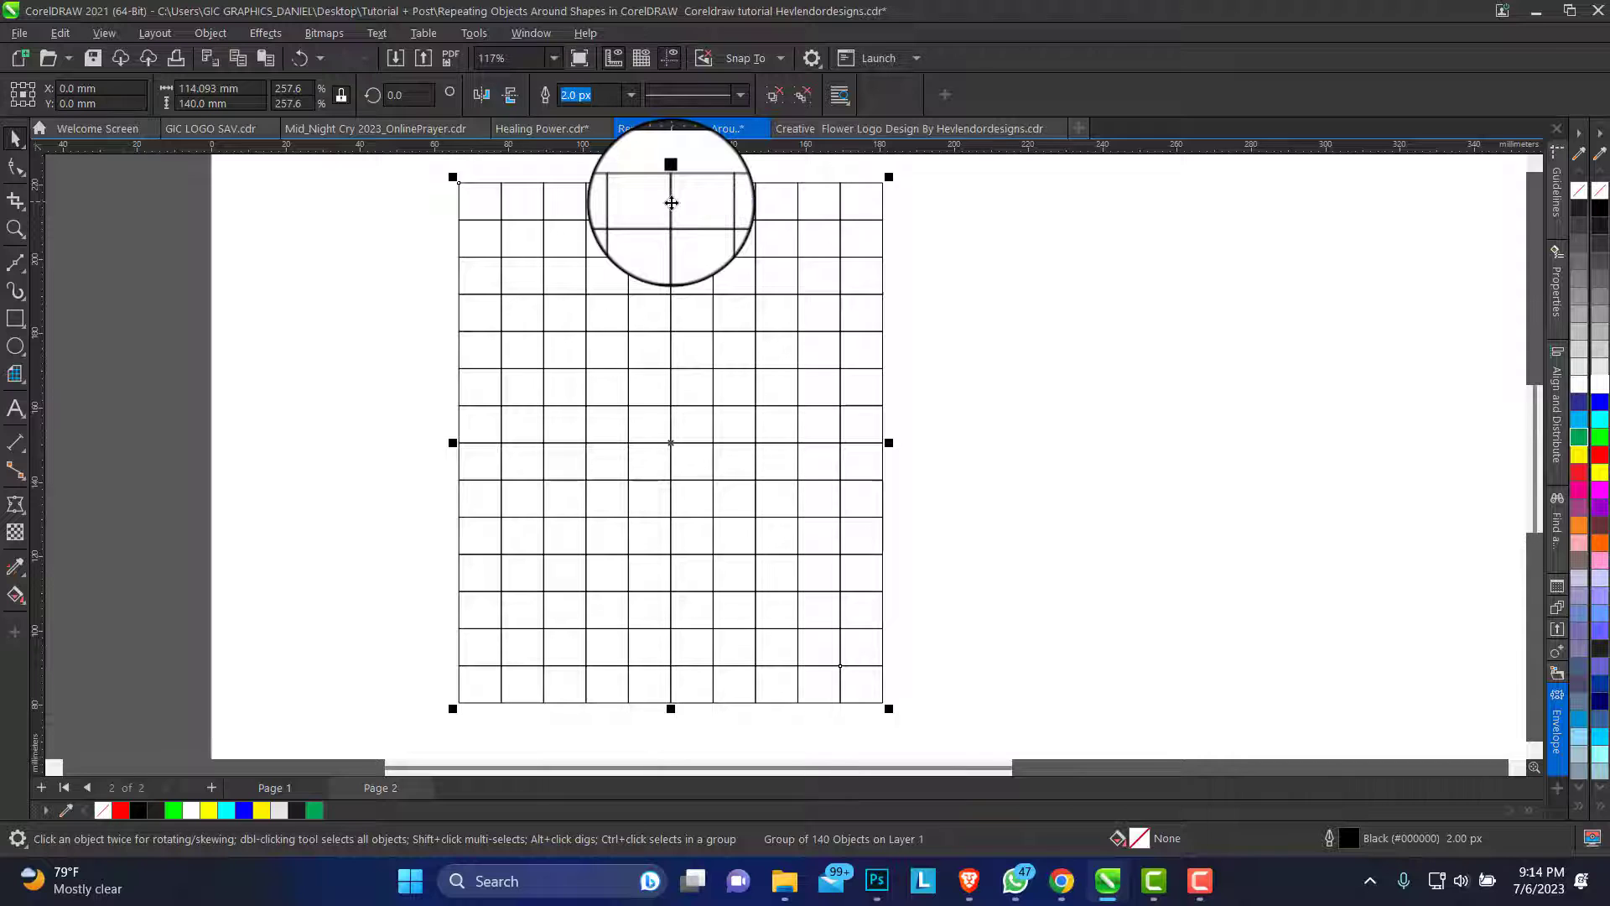
Ungroup the grid into individual rectangles and check the separation by selecting single cells near its upper edge
right_click(671, 203)
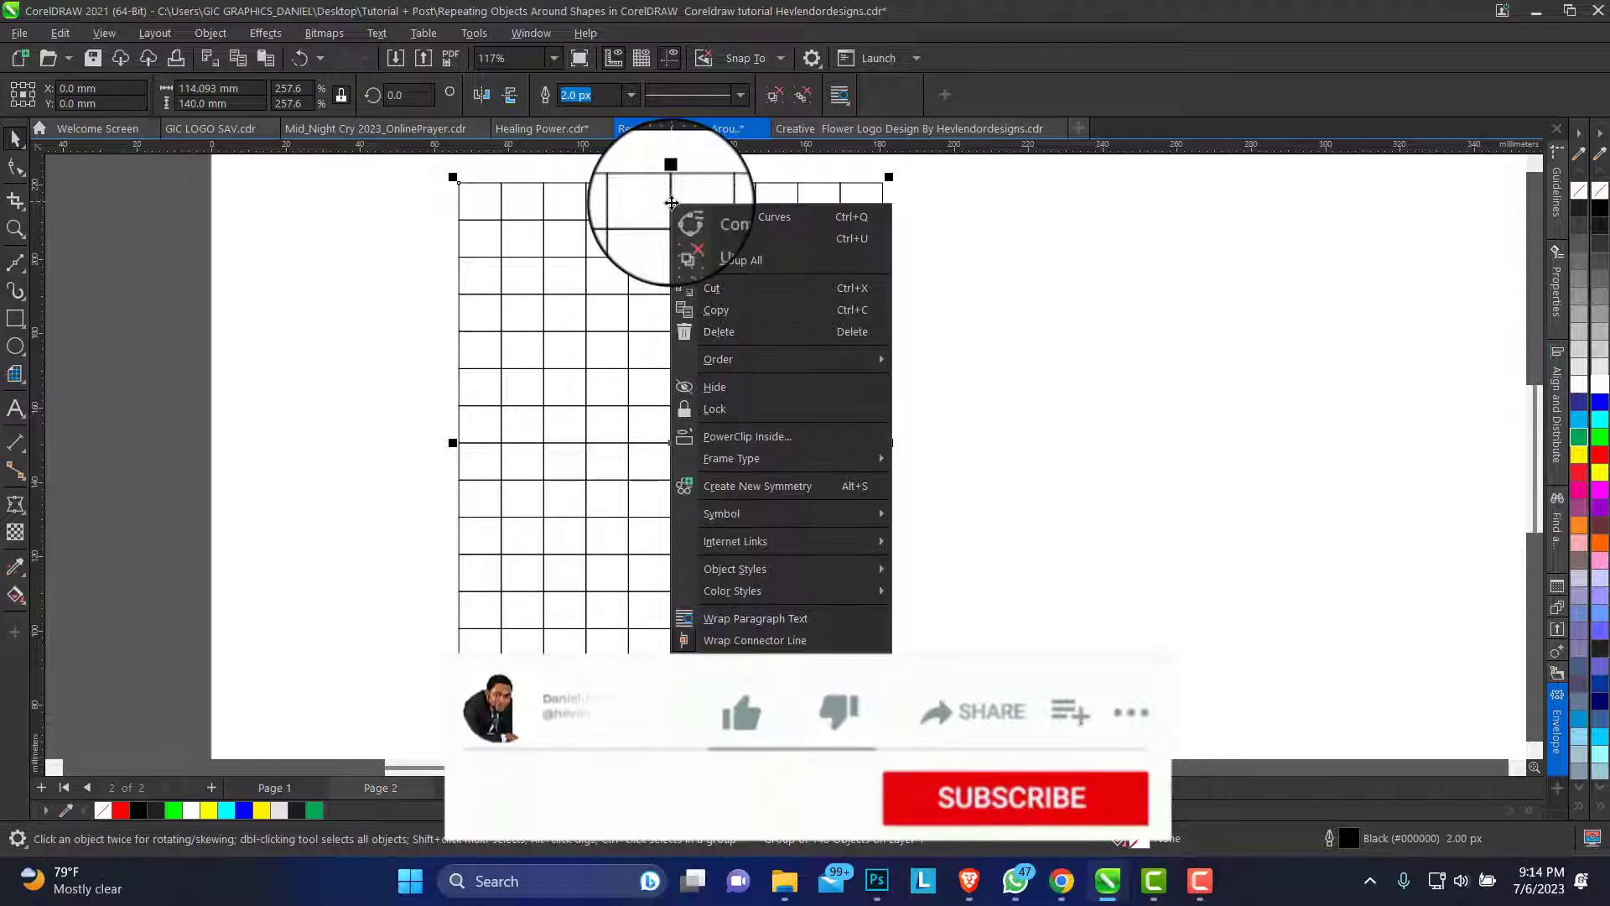
left_click(740, 240)
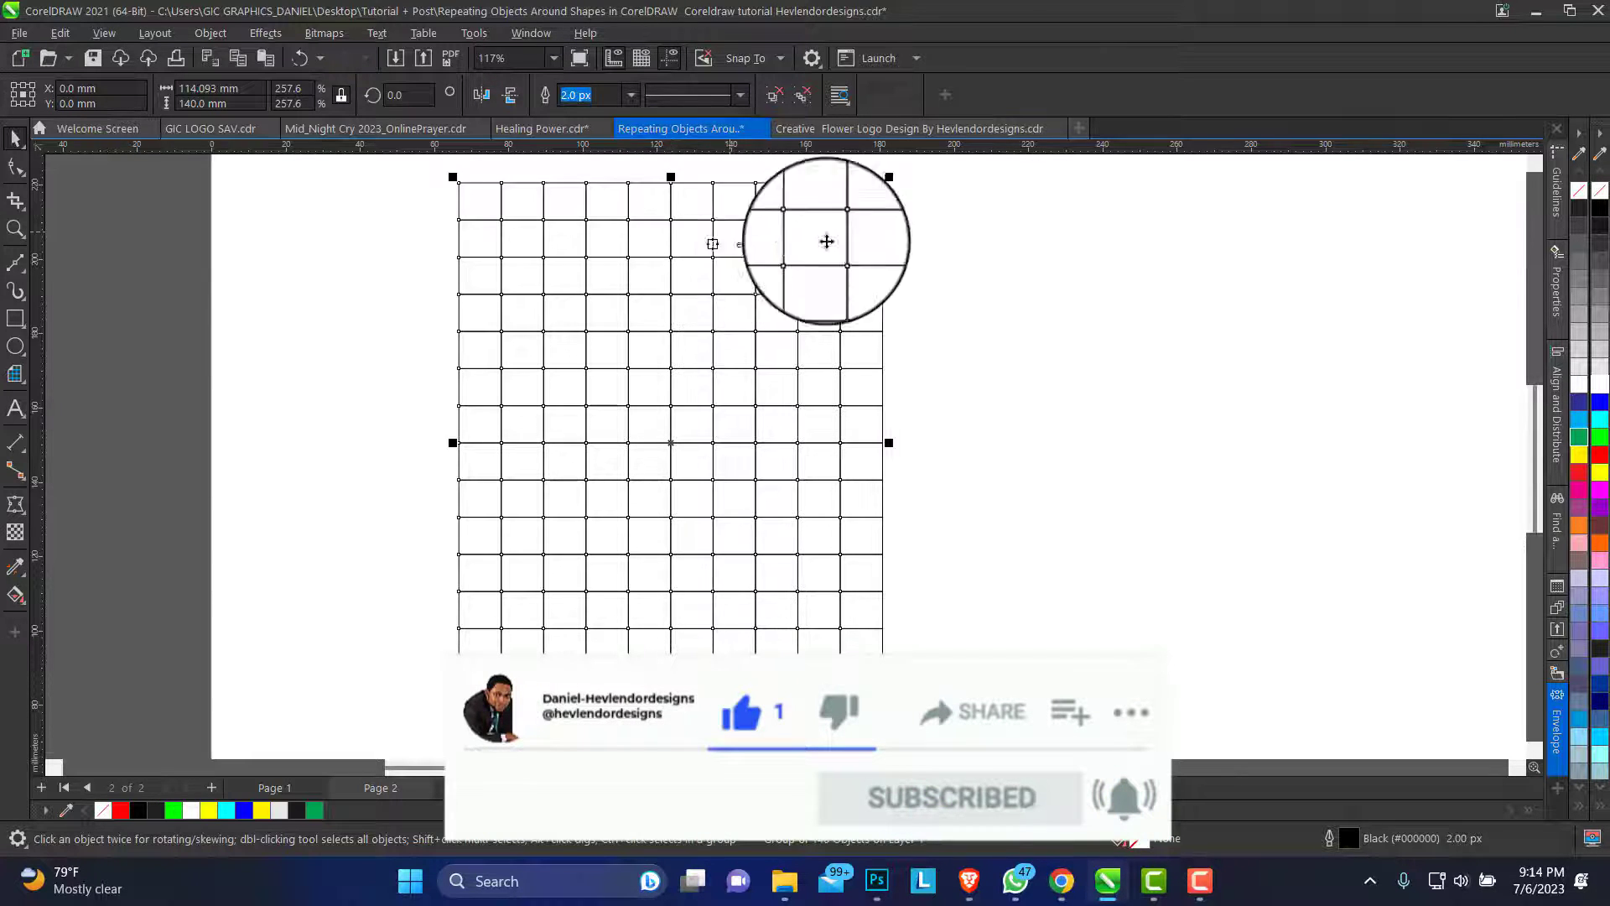
left_click(968, 241)
left_click(532, 202)
left_click(585, 238)
left_click(635, 239)
left_click(693, 245)
left_click(740, 242)
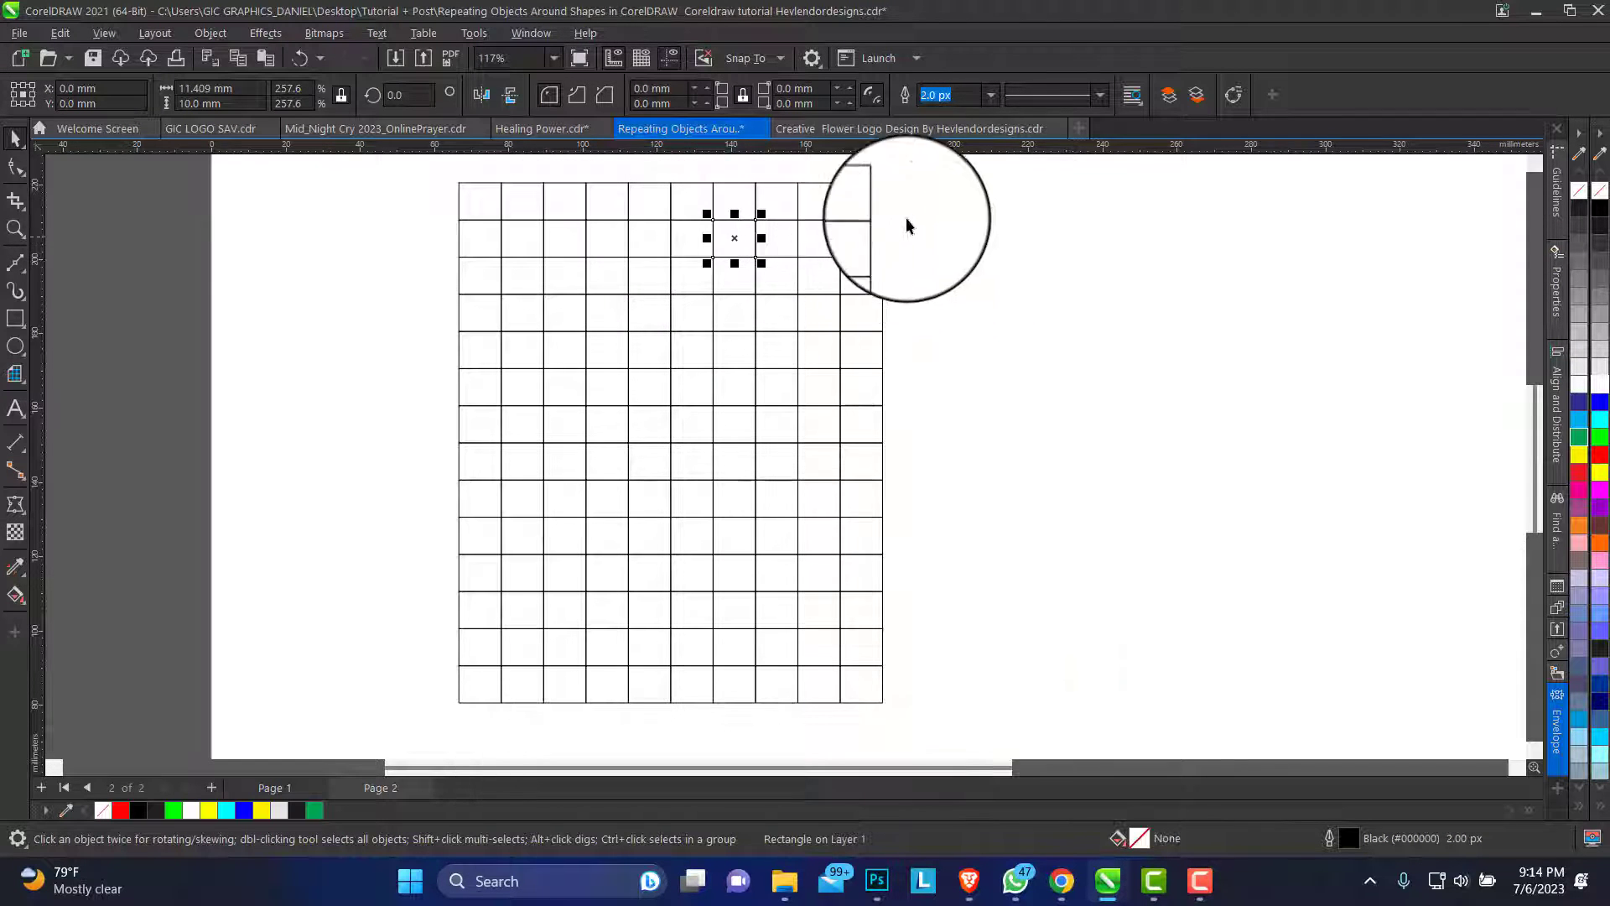
Delete the grid's entire second row and its second-to-last row of cells
left_click(931, 213)
left_click_drag(931, 214, 359, 267)
key("Delete")
left_click_drag(398, 680, 386, 650)
key("Delete")
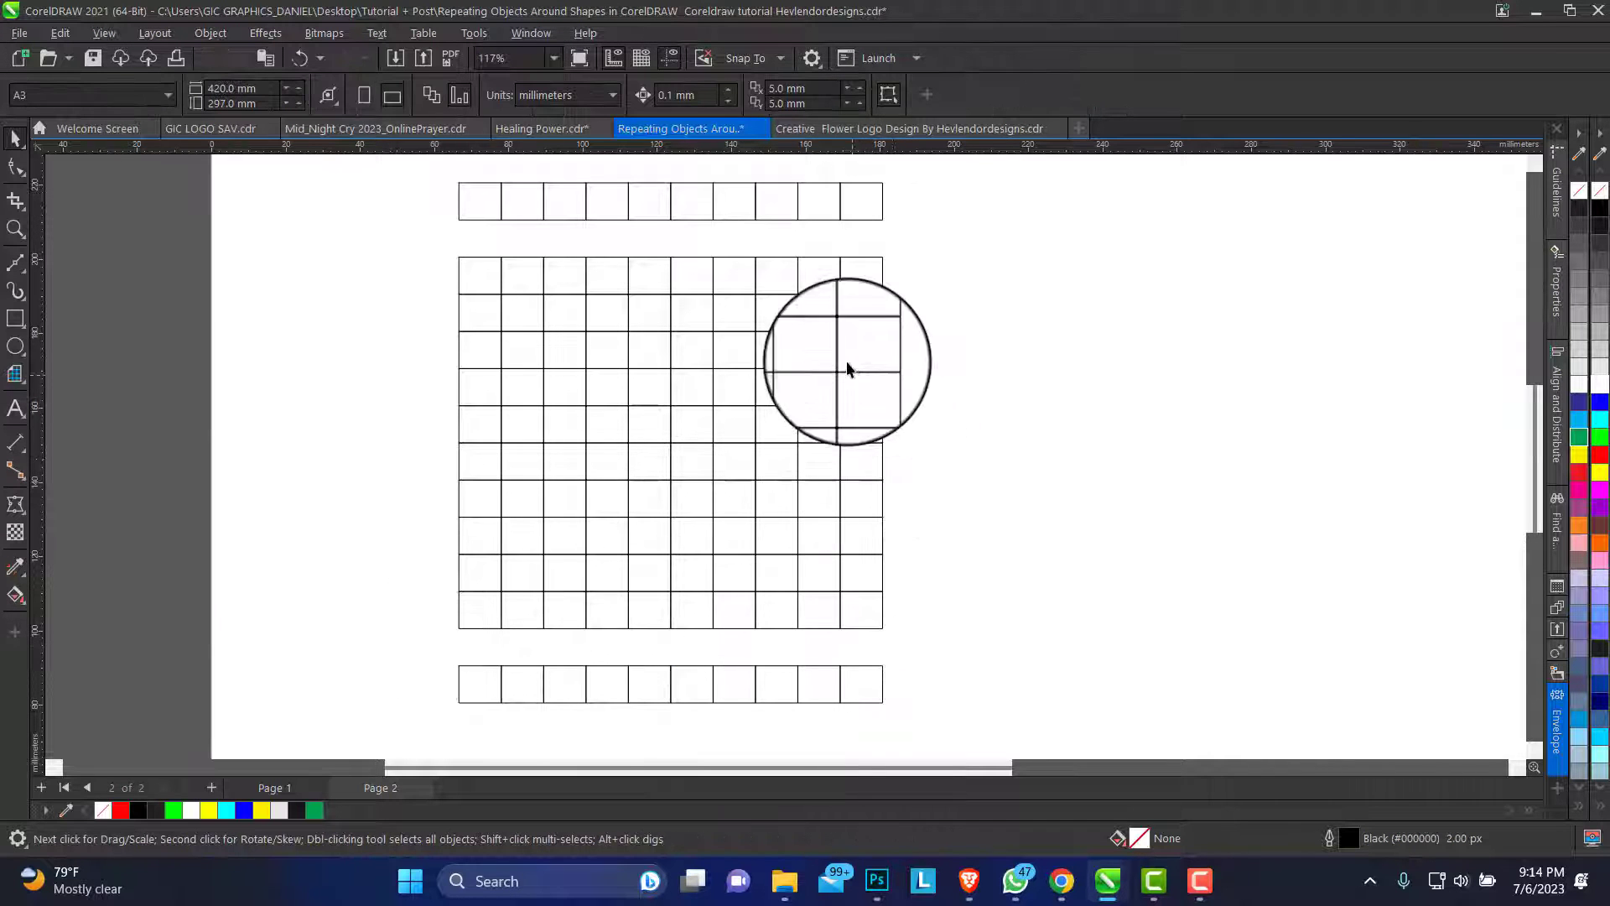
Delete the rightmost cells below the third row and the cells that open the one-cell-wide outer channel of the spiral
left_click_drag(923, 288, 832, 635)
key("Delete")
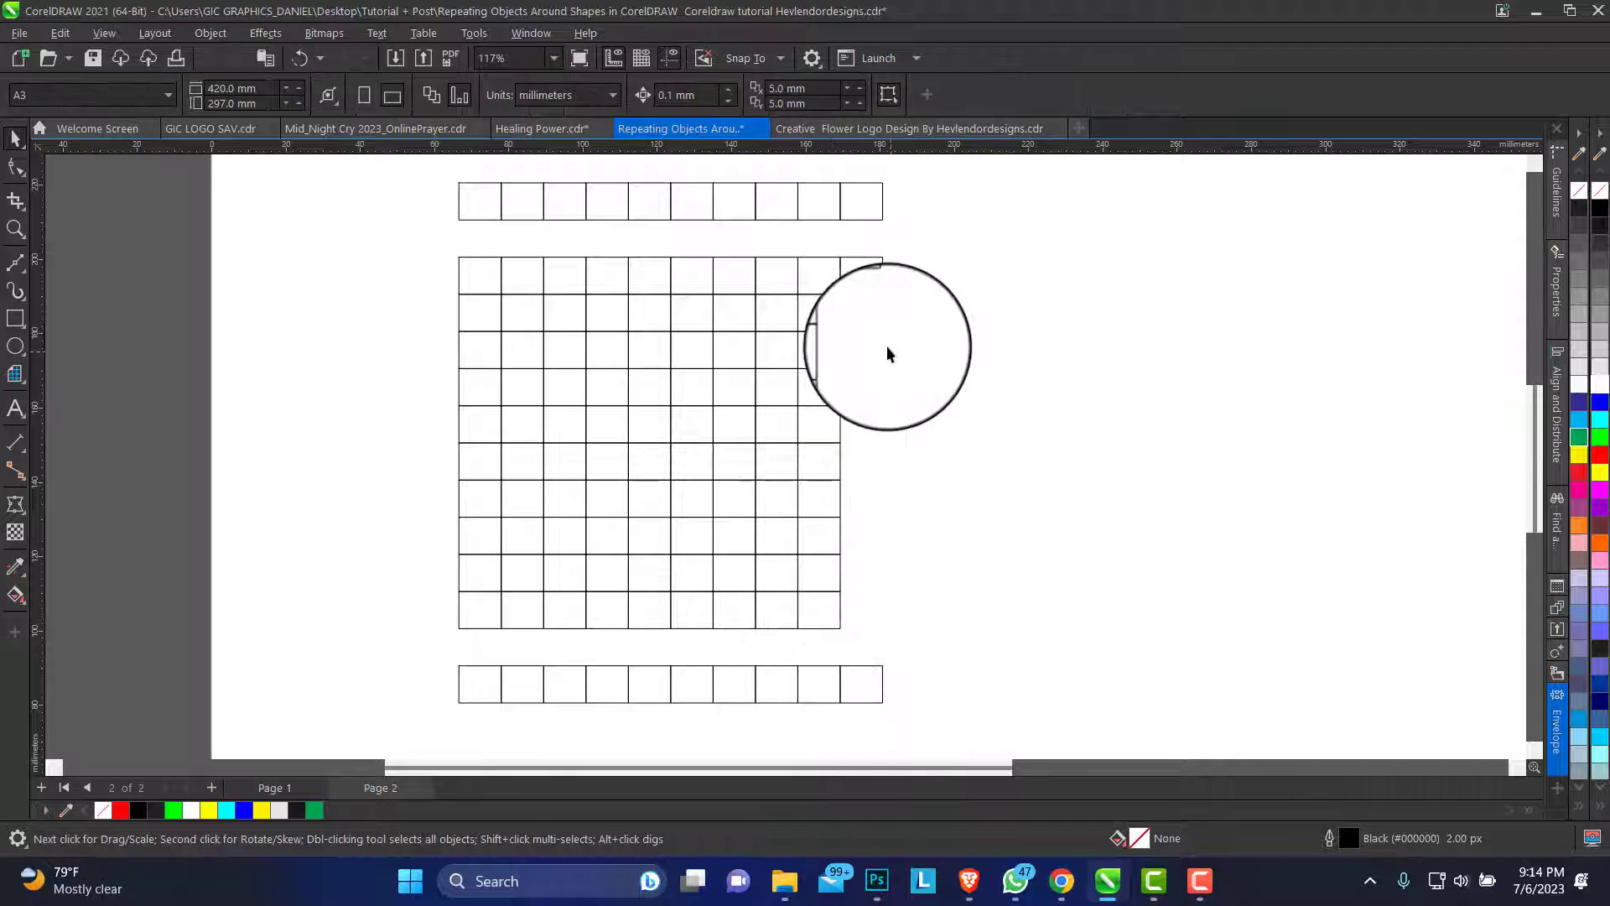
left_click_drag(905, 332, 483, 596)
key("Delete")
key("Delete")
left_click_drag(532, 546, 578, 365)
key("Delete")
key("Delete")
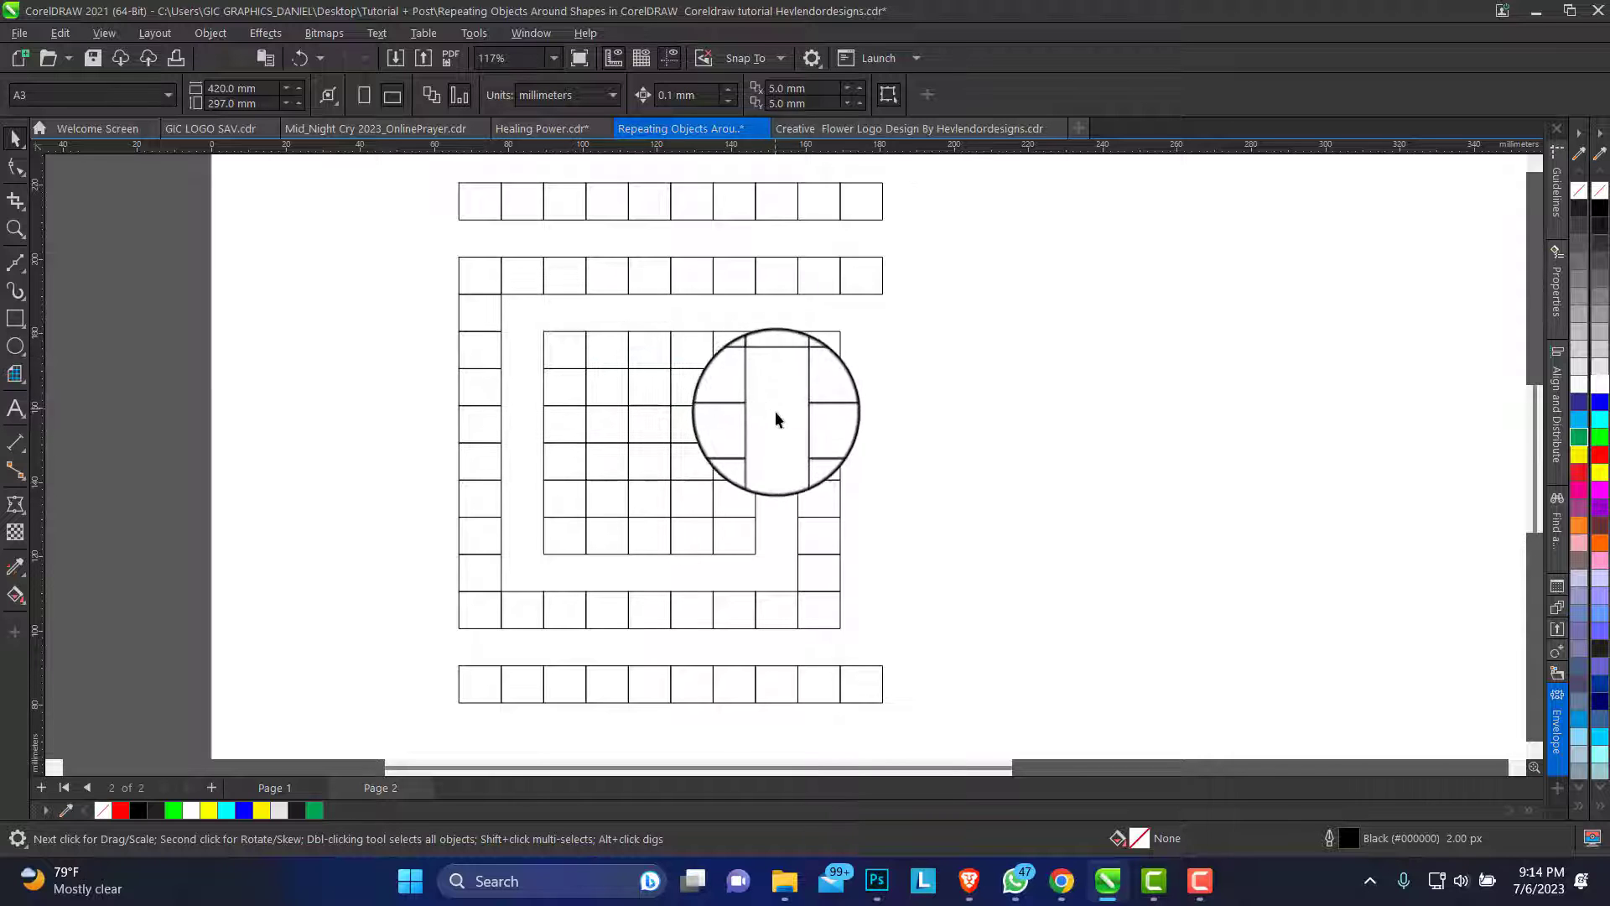
Delete the cells of the inner channel so the remaining cells form a square spiral winding to the centre
left_click_drag(777, 417, 577, 365)
key("Delete")
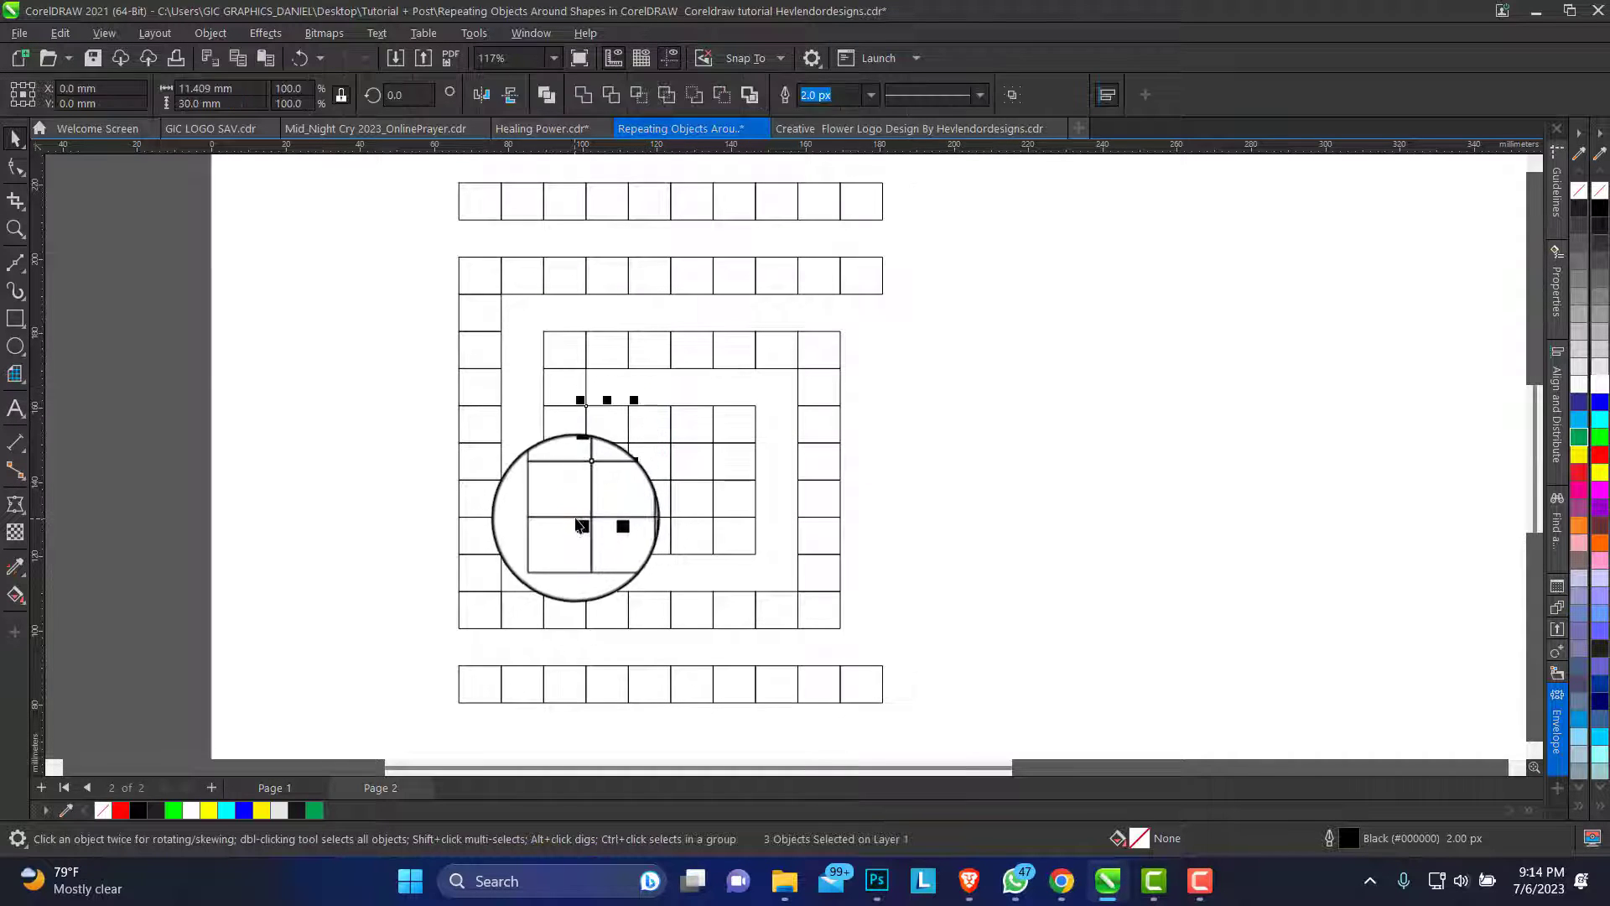
key("Delete")
left_click_drag(617, 472, 722, 440)
key("Delete")
key("Delete")
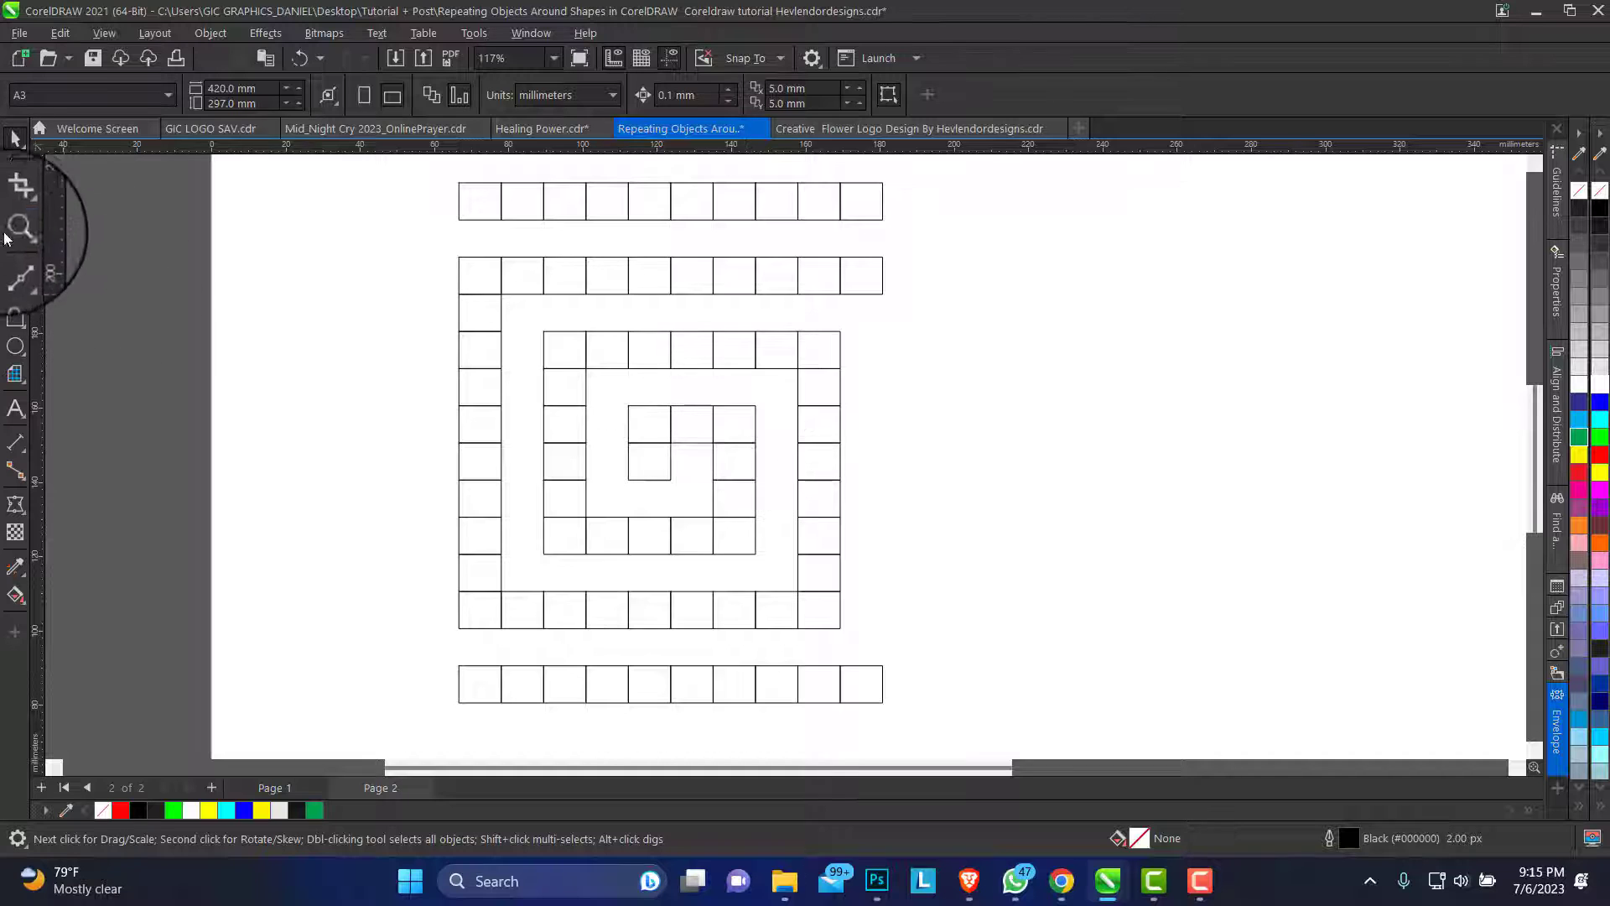
Select all the remaining spiral and bar cells and weld them into one shape
left_click(15, 228)
right_click(612, 370)
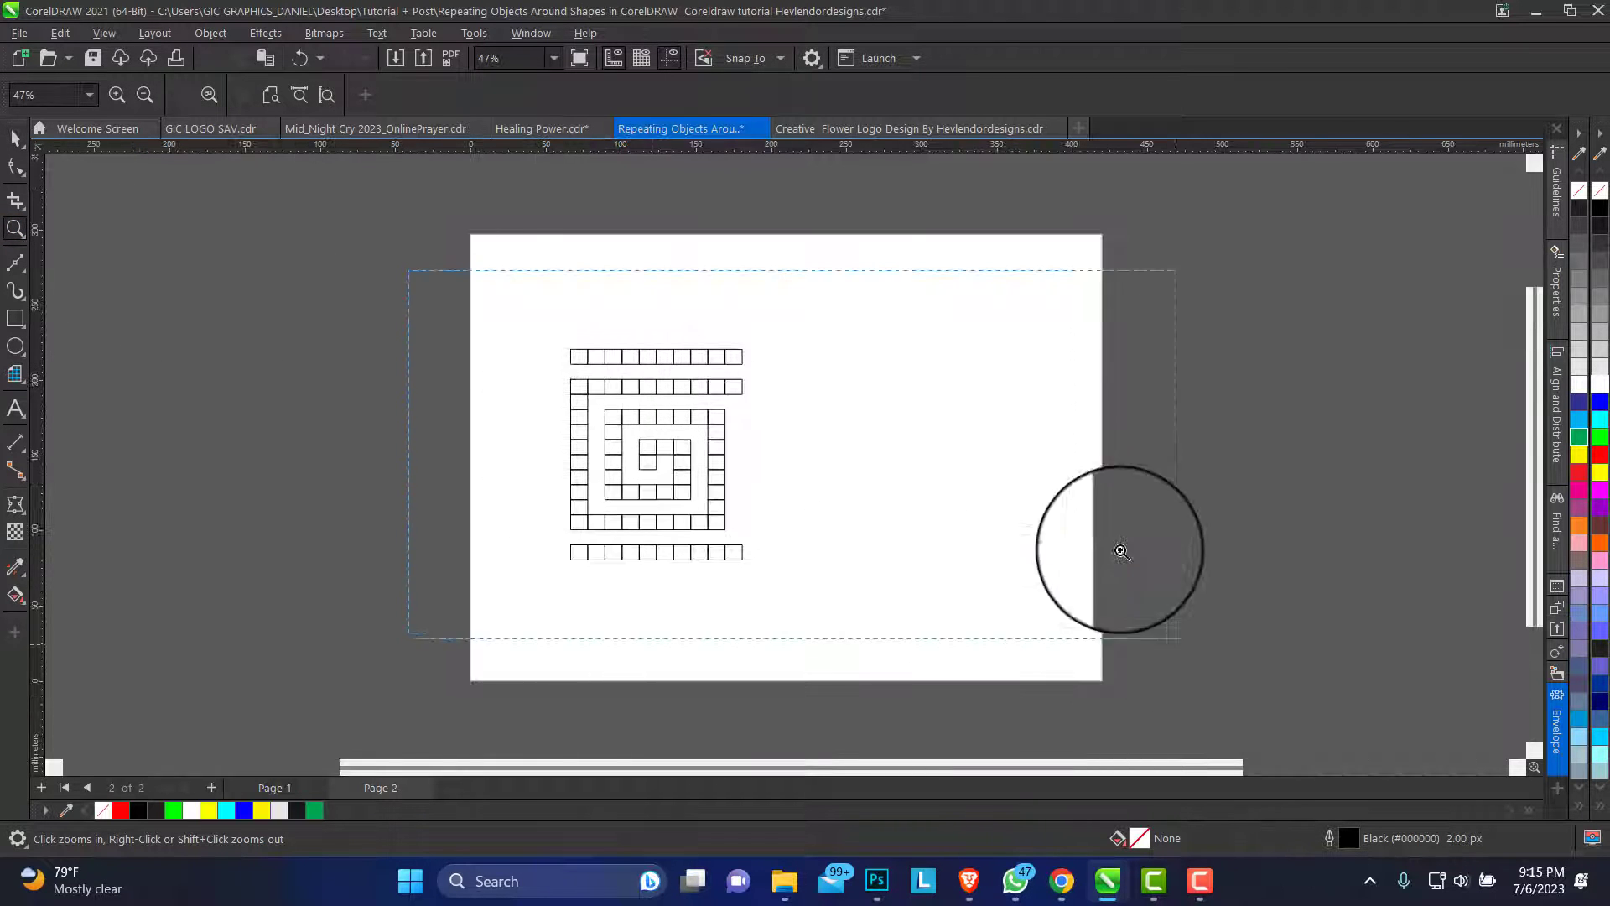
left_click_drag(894, 523, 1174, 638)
left_click(13, 139)
left_click_drag(363, 235, 762, 664)
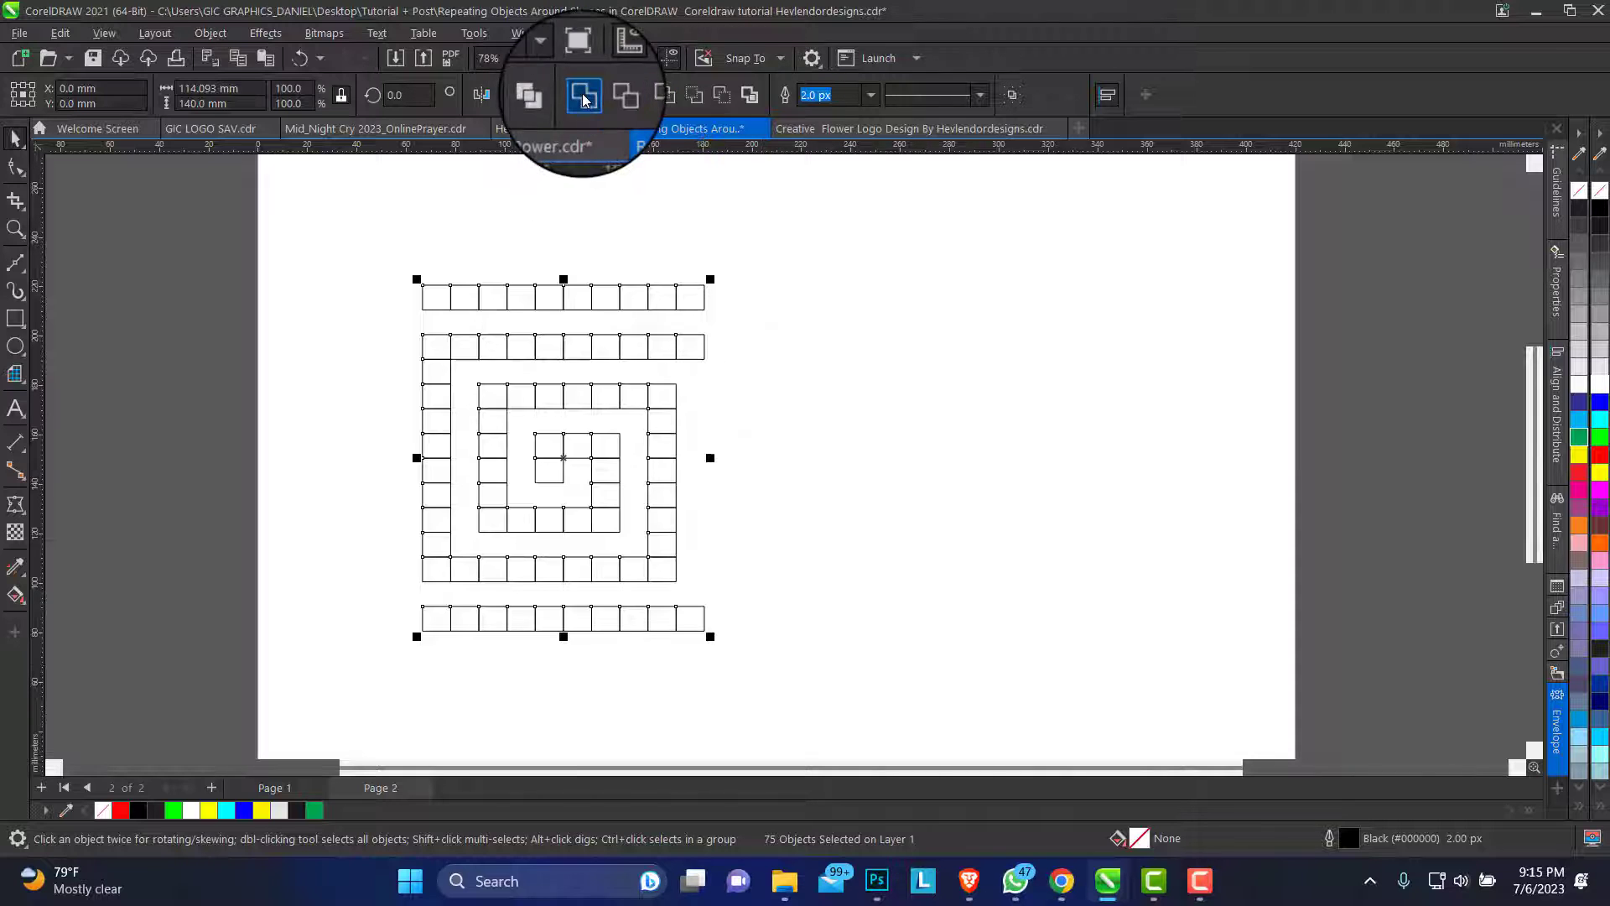
left_click(585, 99)
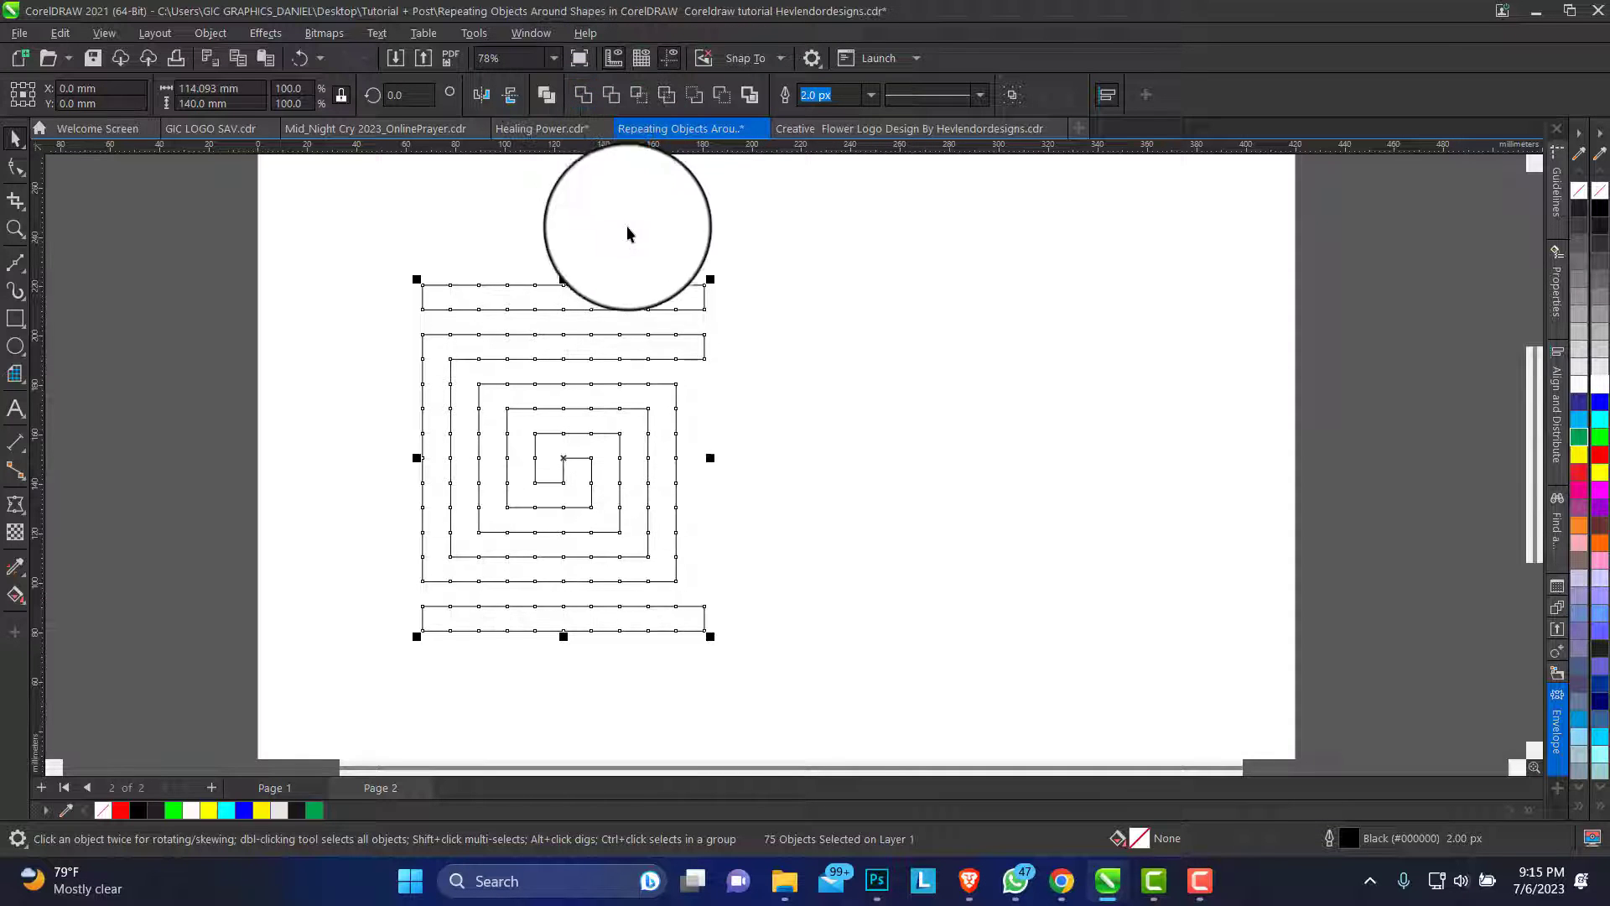
Fill the welded spiral with black (K:100) and scale it to about 106 × 130 mm in the left half of the page
left_click(1576, 215)
left_click_drag(642, 332, 583, 317)
left_click_drag(652, 266, 631, 289)
mouse_move(586, 355)
left_mouse_down()
mouse_move(575, 341)
mouse_move(598, 340)
left_mouse_up()
left_click(15, 345)
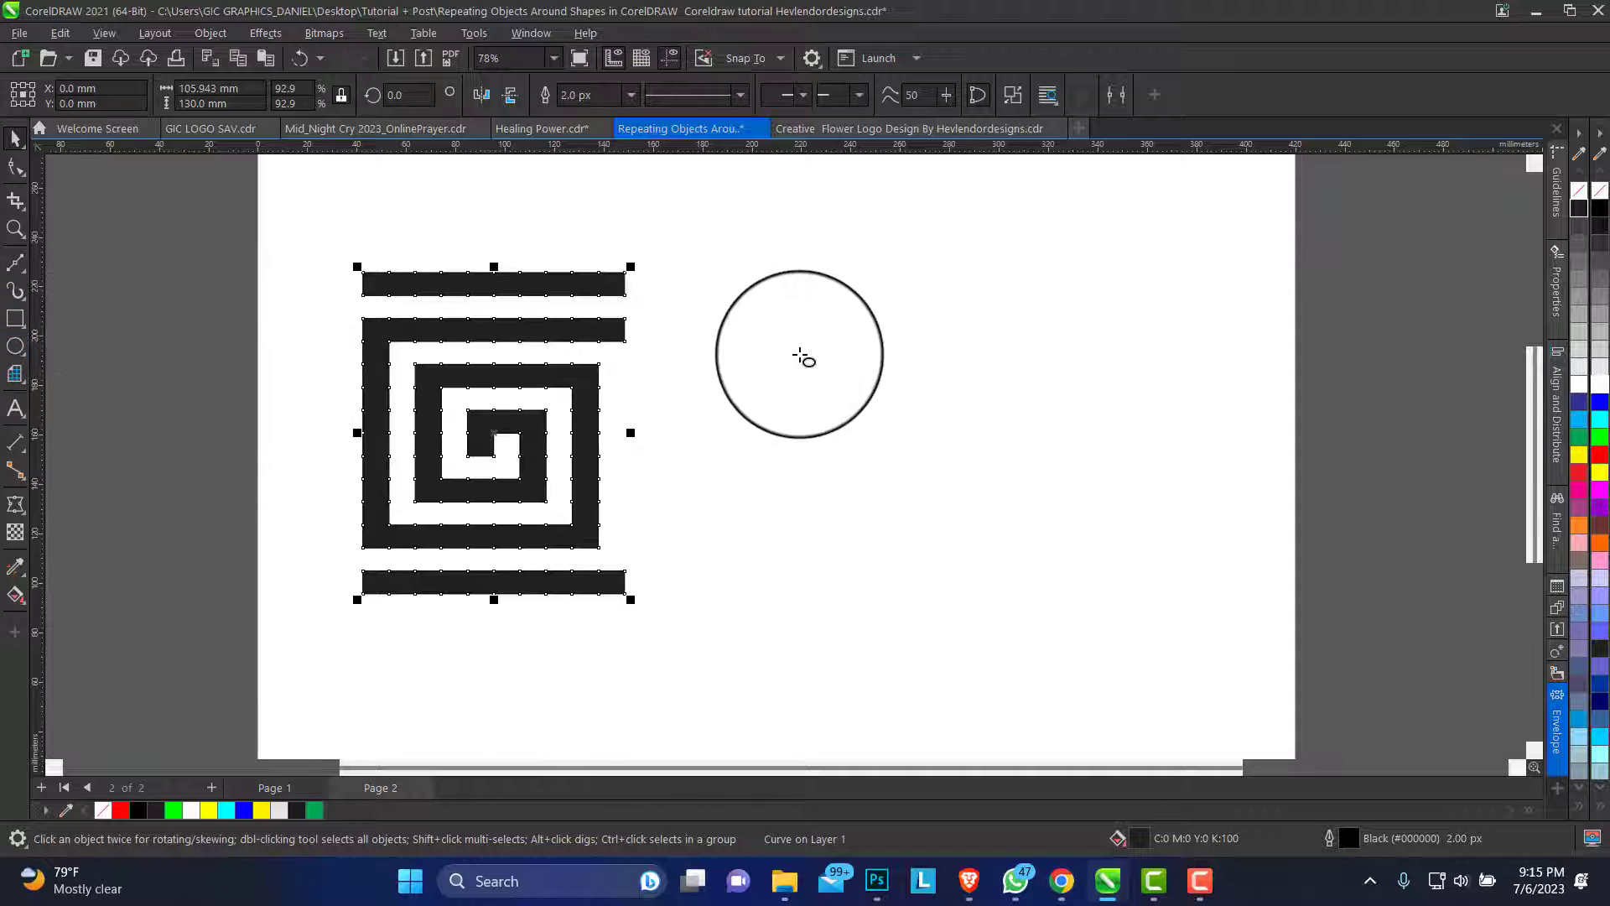
left_click_drag(795, 267, 930, 438)
key("Delete")
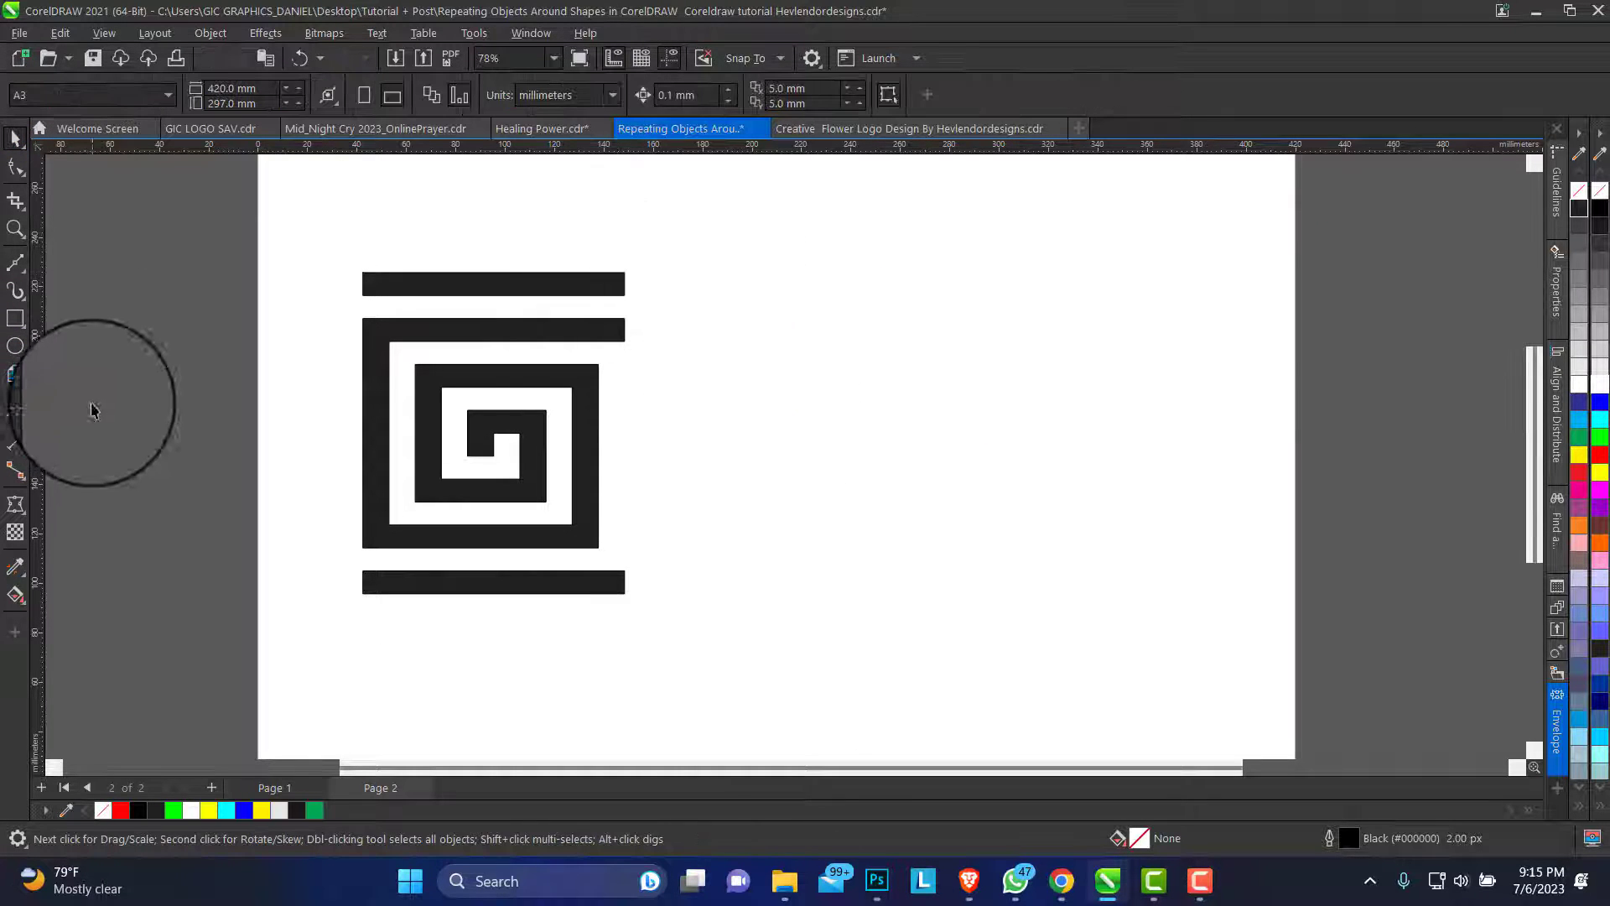
Draw a circle on the empty half of the page beside the spiral and set its size to 100 × 100 mm
left_click(24, 353)
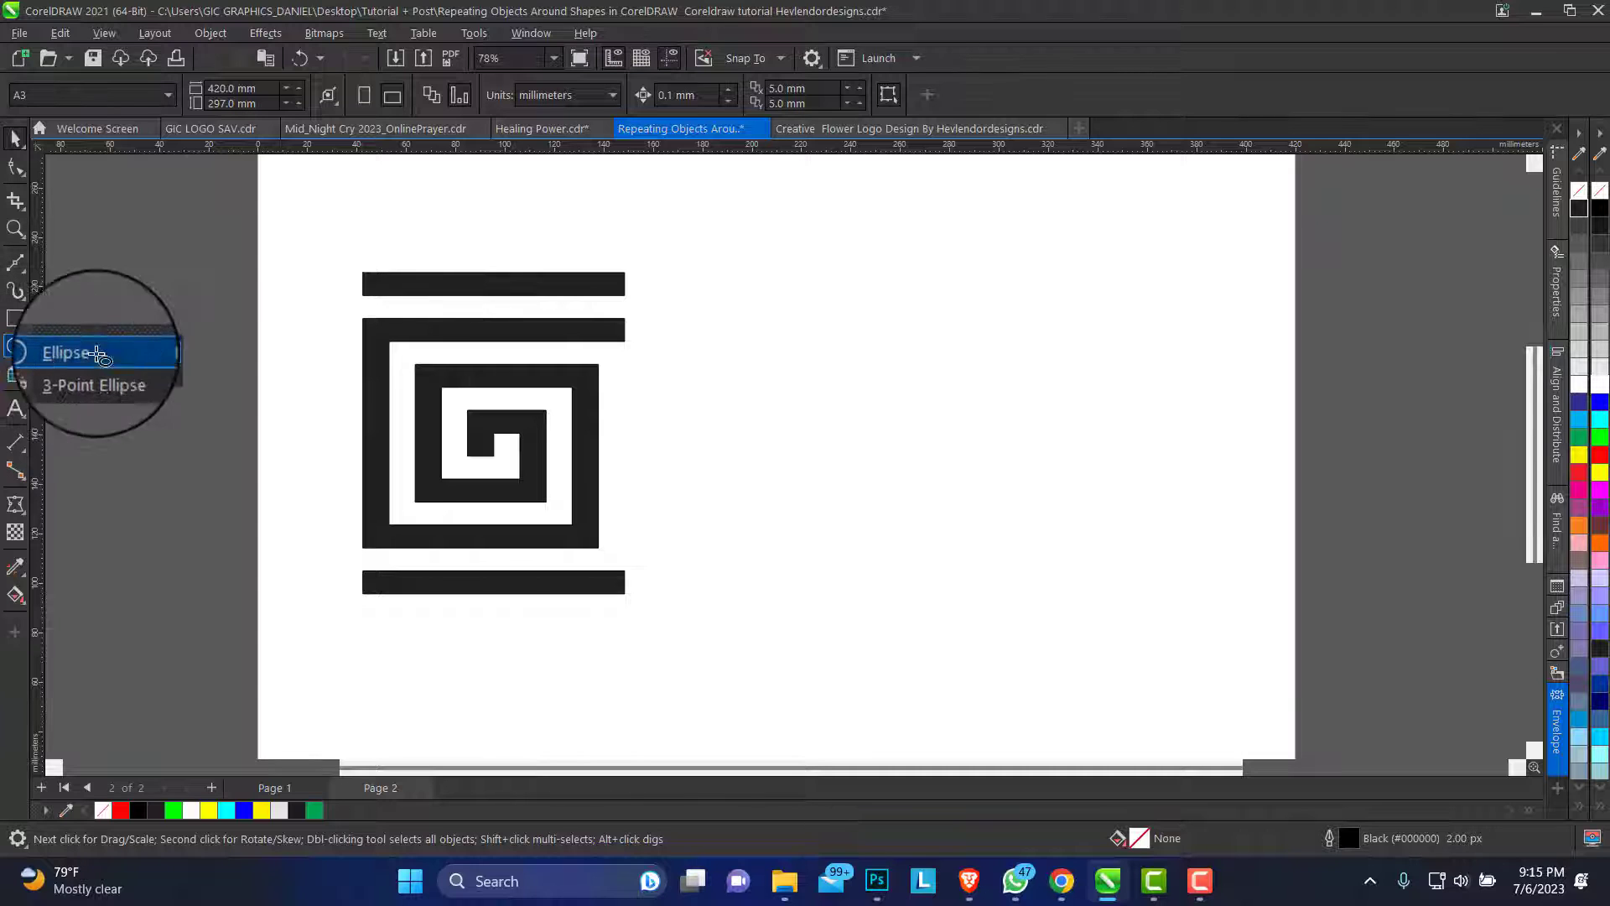
left_click(162, 354)
left_click_drag(823, 271, 1129, 639)
left_click(9, 135)
left_click_drag(251, 88, 138, 114)
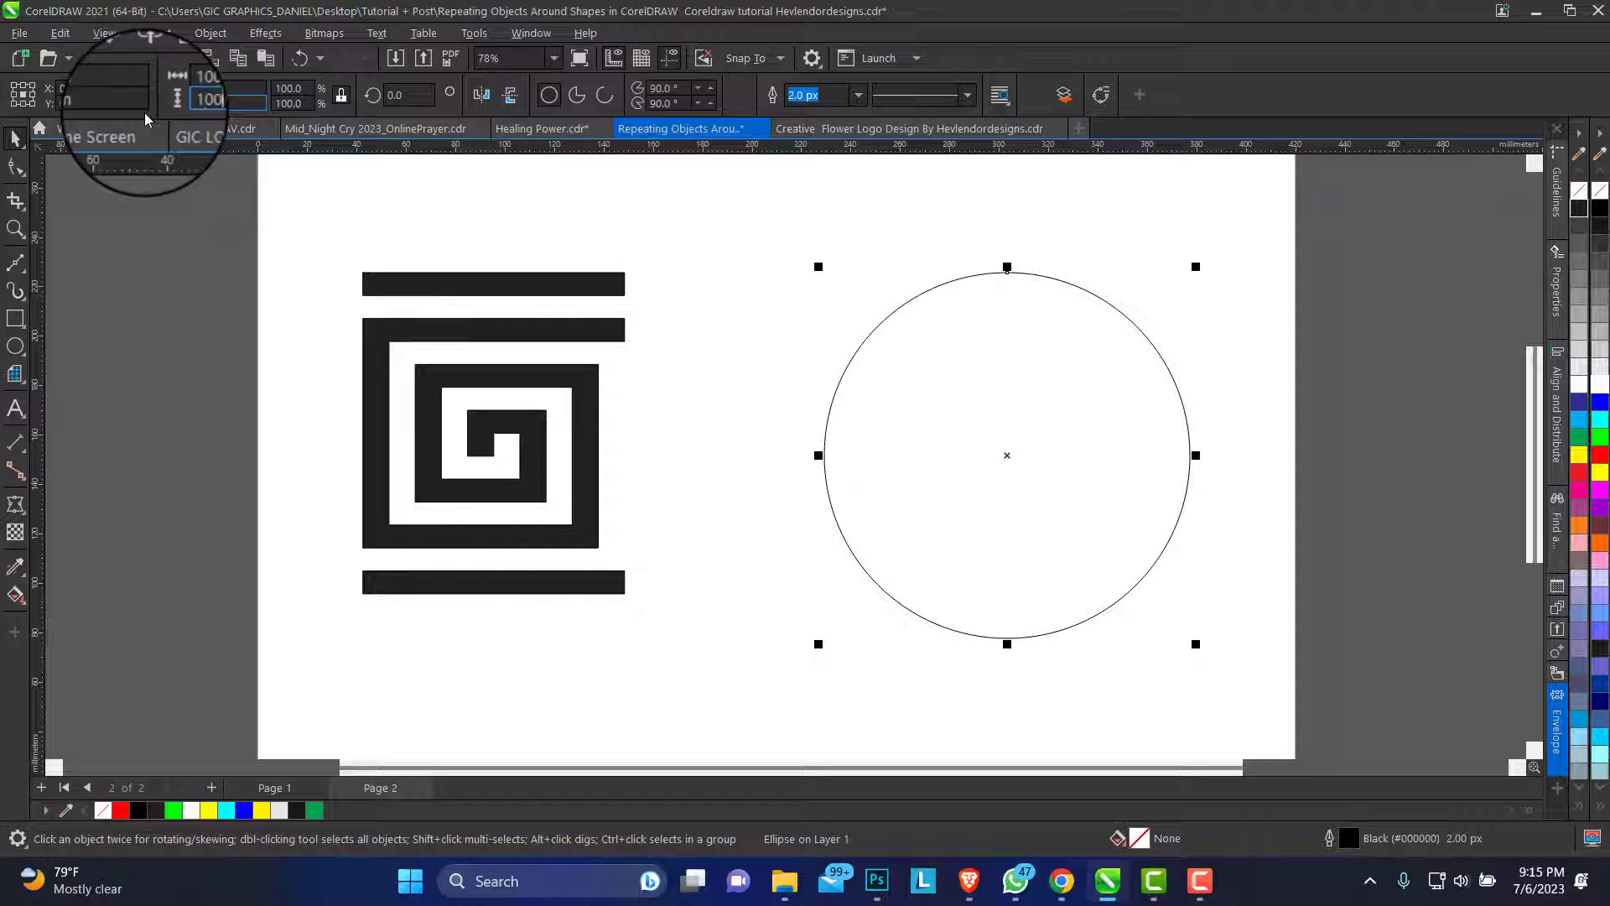
key("Return")
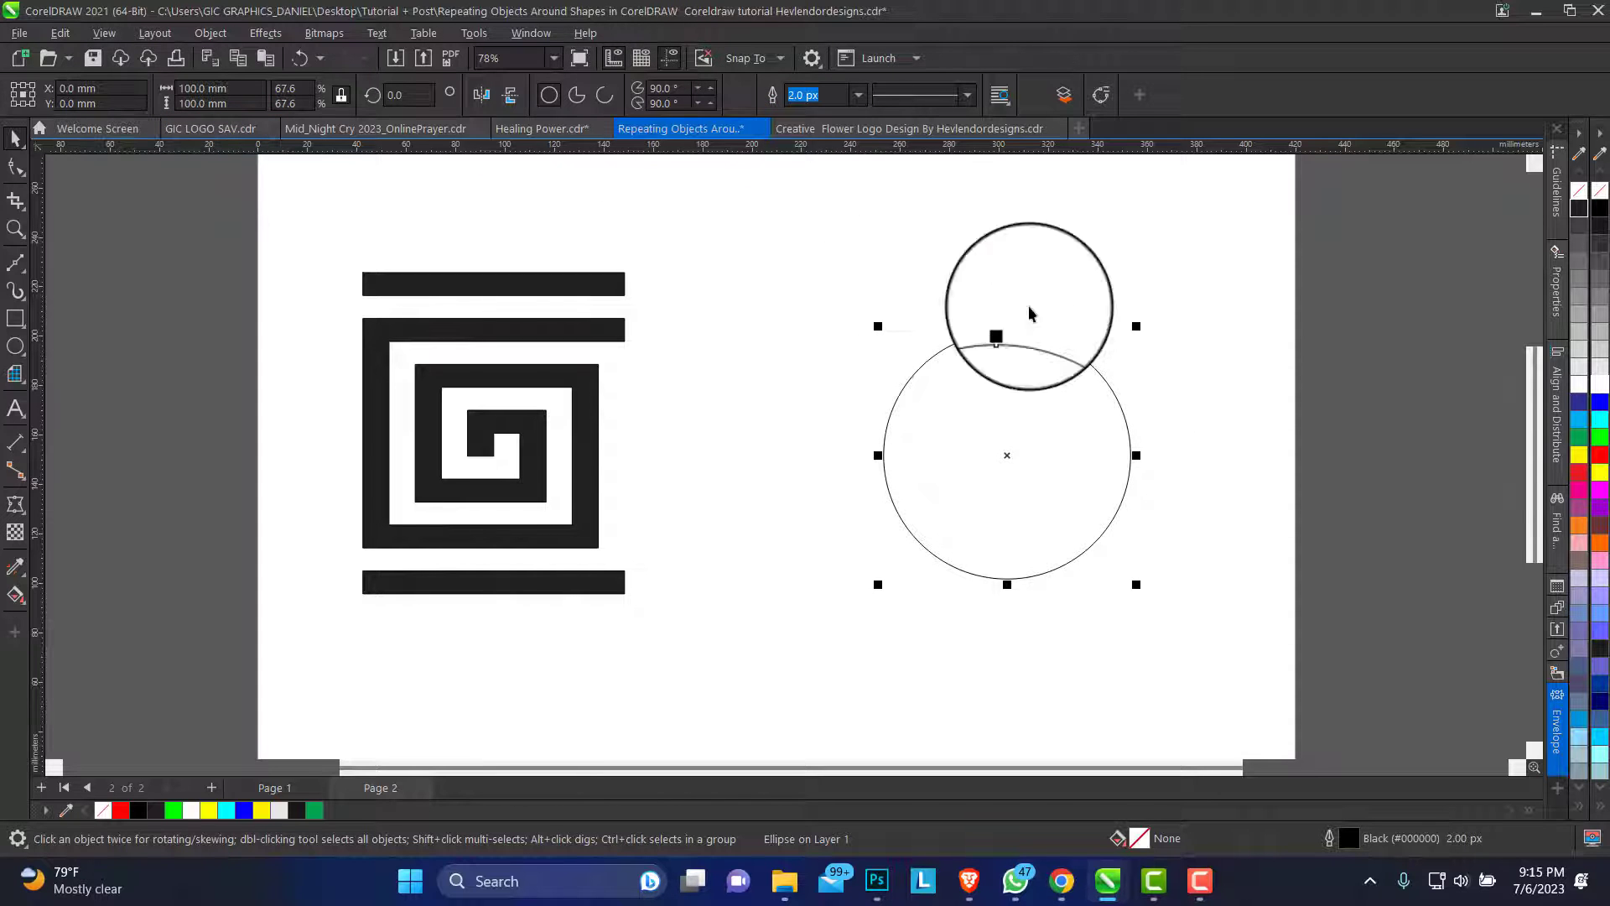
Make a smaller concentric copy of the circle and set its size to 50 × 50 mm
left_click_drag(1136, 326, 1111, 384)
right_click(1111, 384)
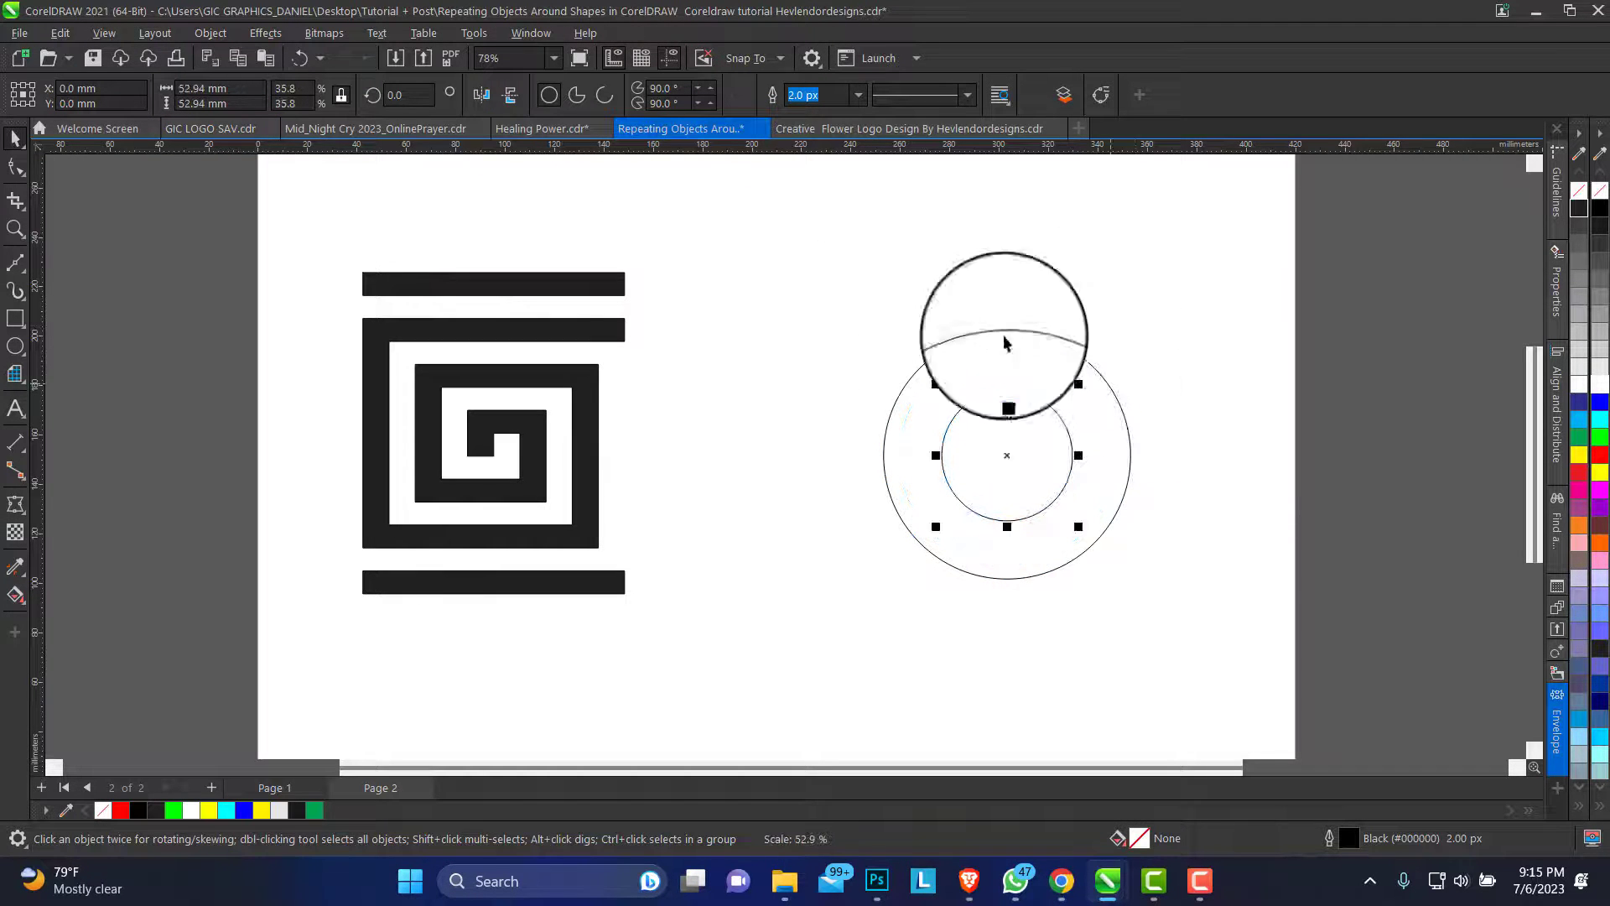
left_click(245, 88)
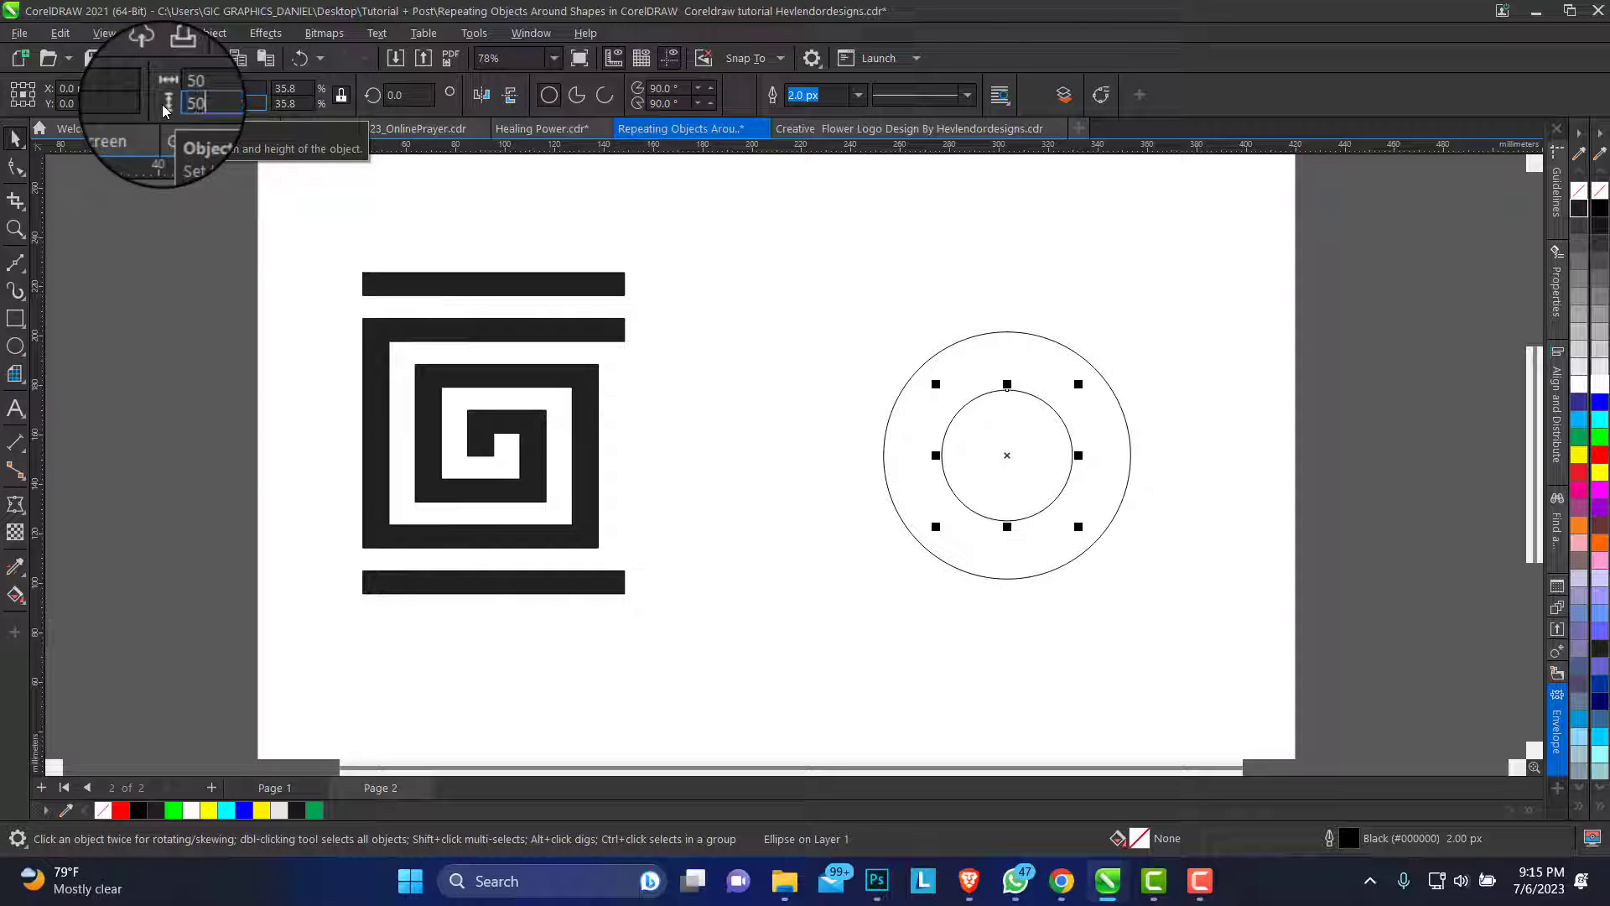
Move both concentric circles closer to the spiral and trim the outer circle with the inner one
left_click_drag(819, 288, 1235, 639)
left_click_drag(1058, 426, 928, 410)
left_click(931, 417, "shift")
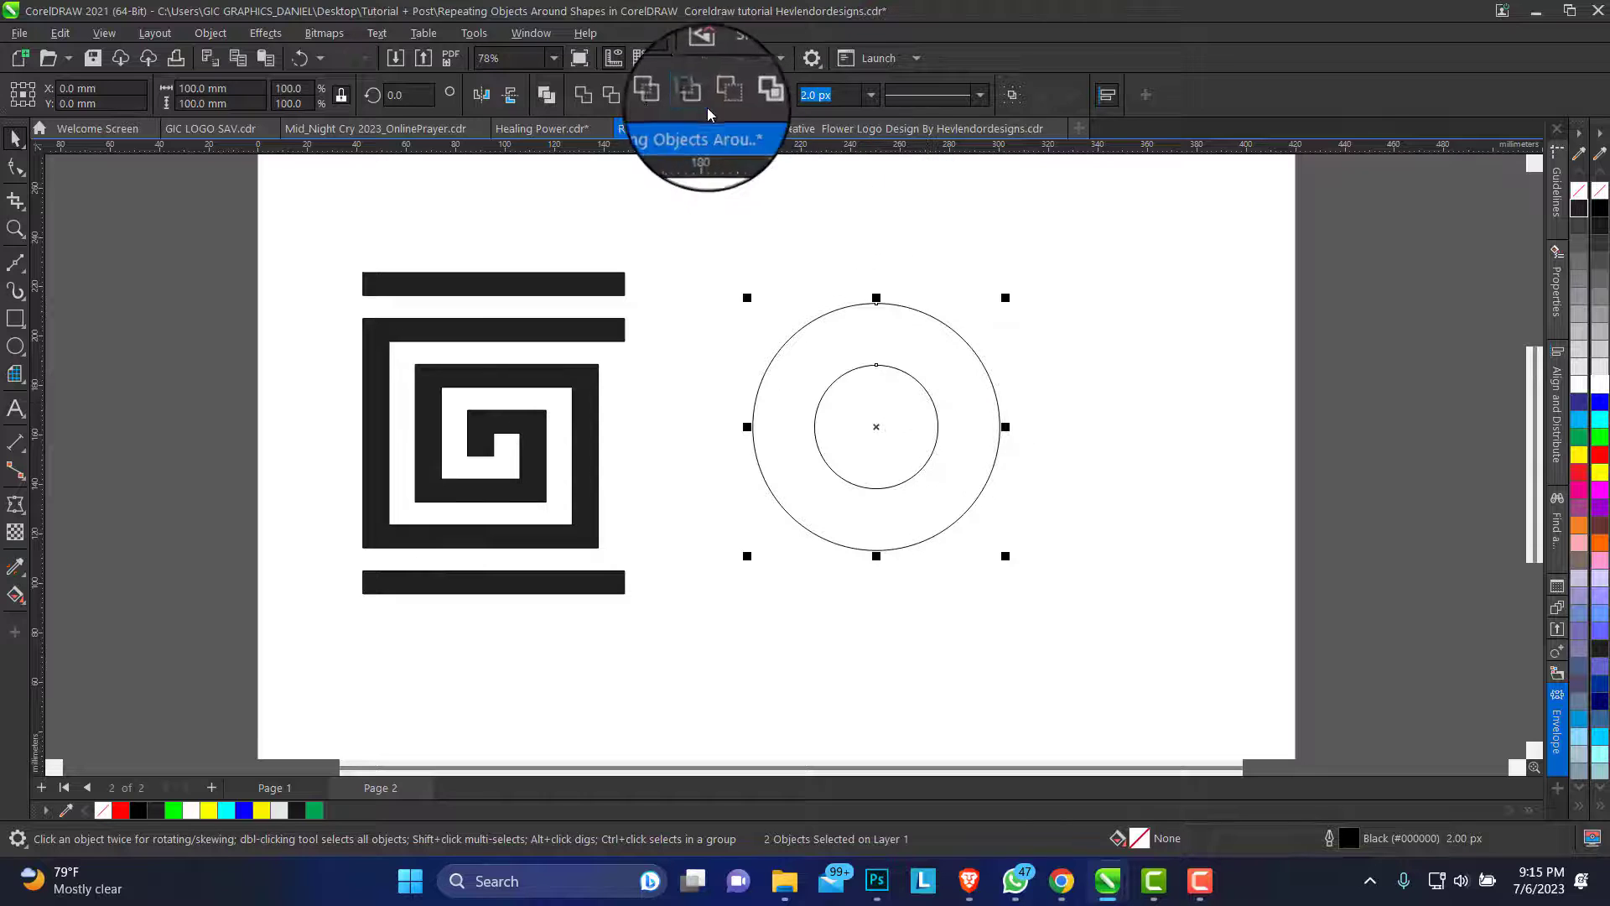
left_click(615, 98)
left_click(901, 236)
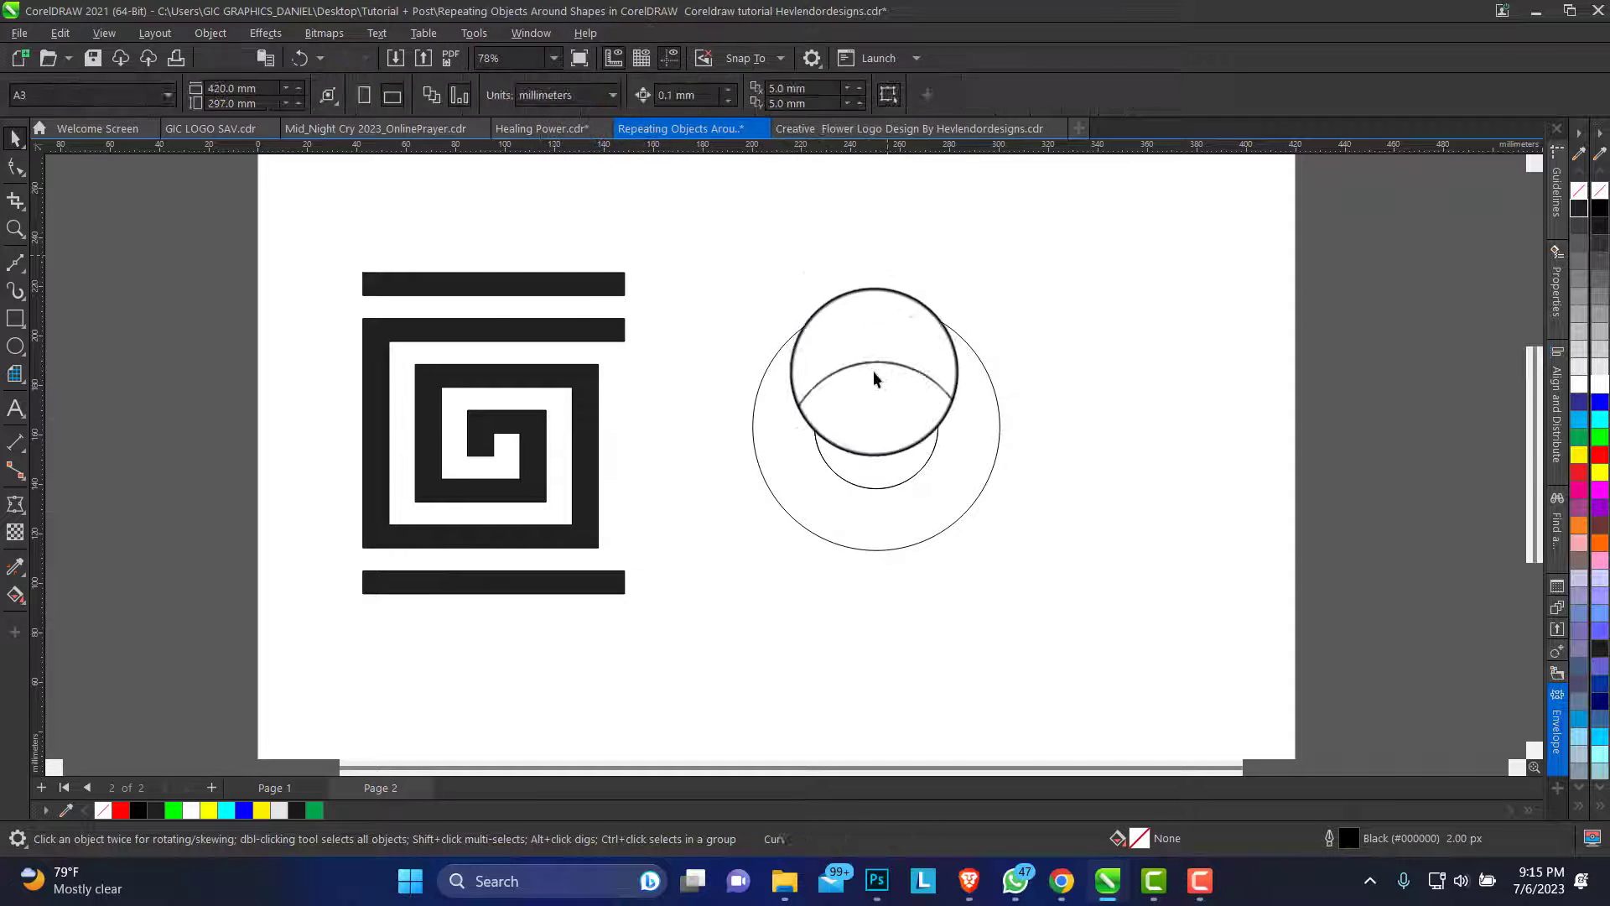
Undo the trial move of the inner circle and delete that leftover circle, keeping only the trimmed ring
left_click_drag(895, 410, 960, 403)
key("ctrl+z")
left_click(884, 345)
left_click(888, 402)
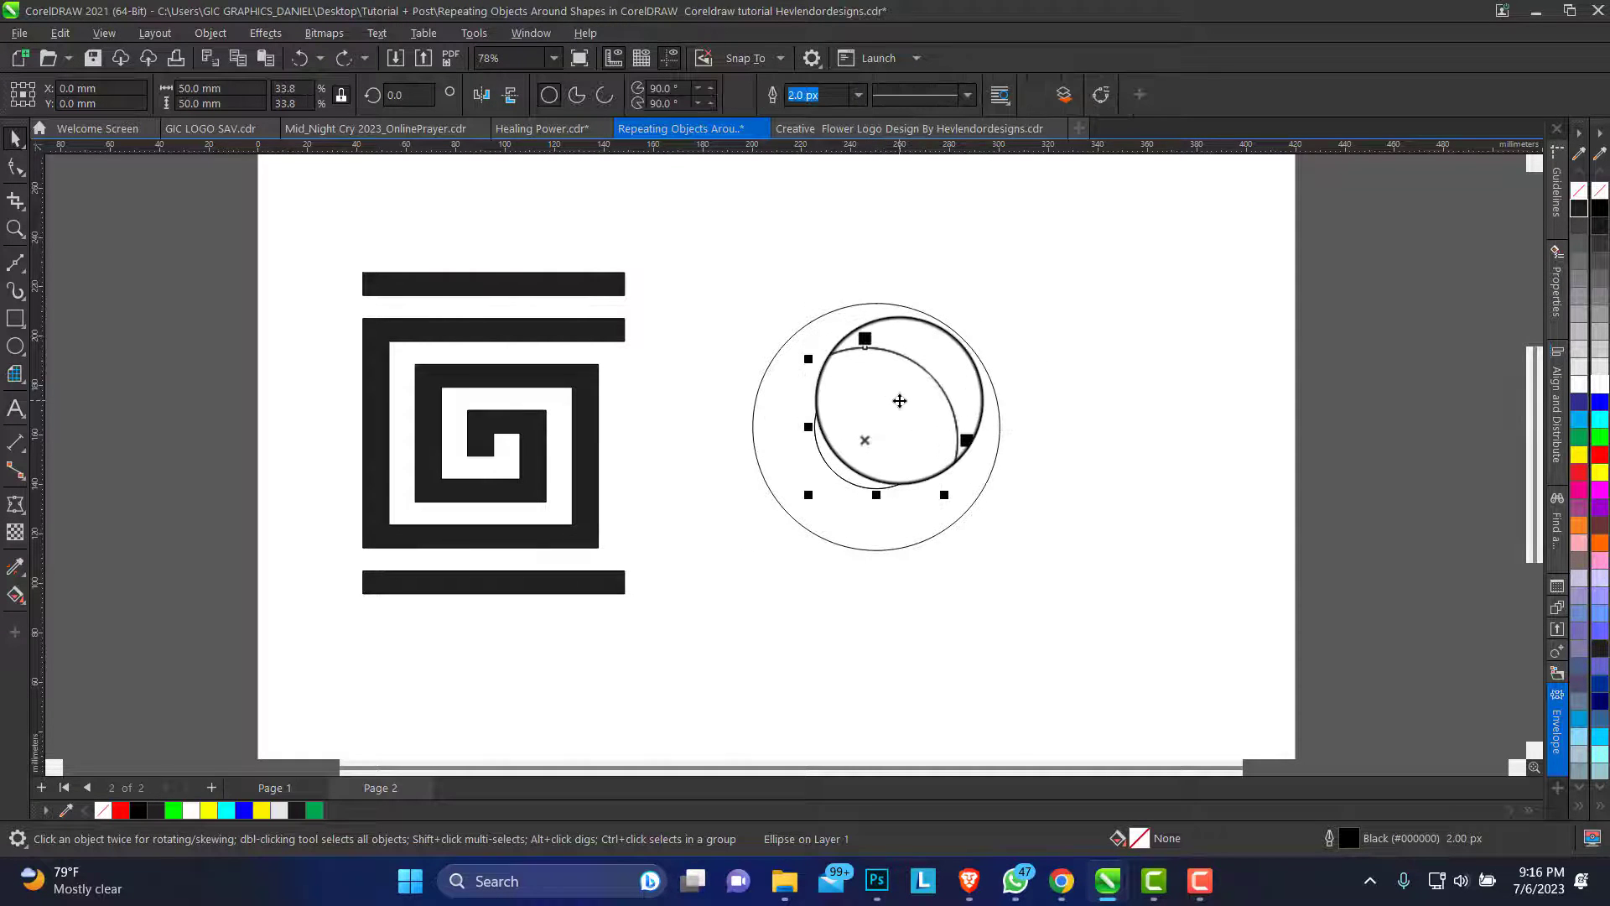
left_click_drag(899, 401, 888, 346)
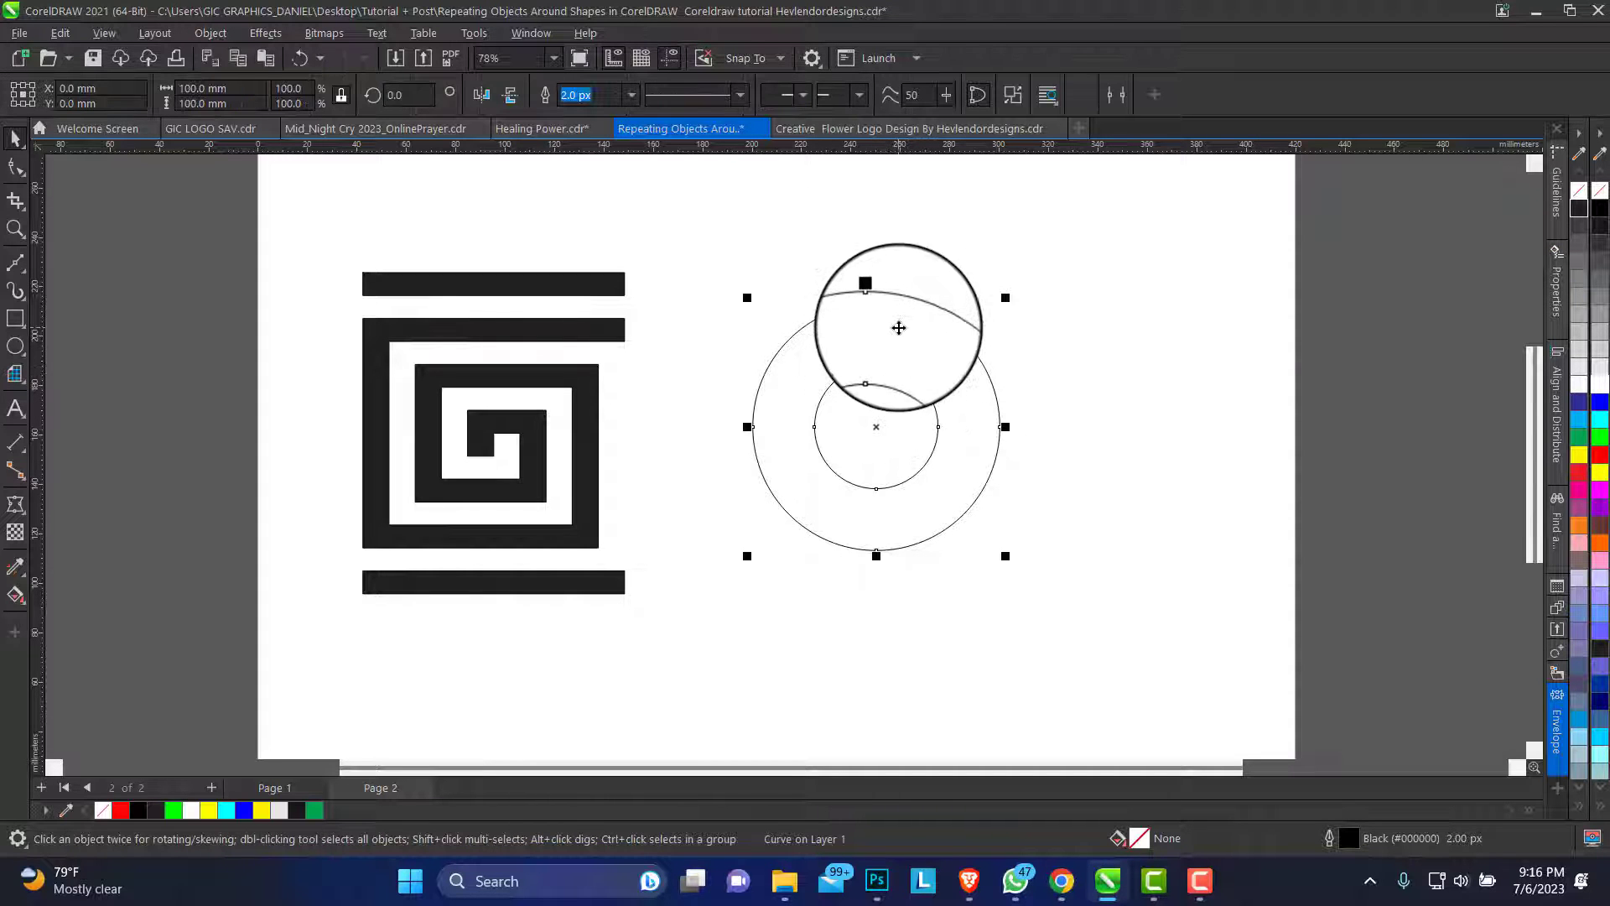
mouse_move(899, 327)
left_mouse_down()
mouse_move(841, 310)
mouse_move(822, 285)
mouse_move(882, 336)
mouse_move(876, 426)
left_mouse_up()
Draw a straight horizontal line about 141 mm long across the ring with the Bézier tool and centre it on the ring
left_click(17, 264)
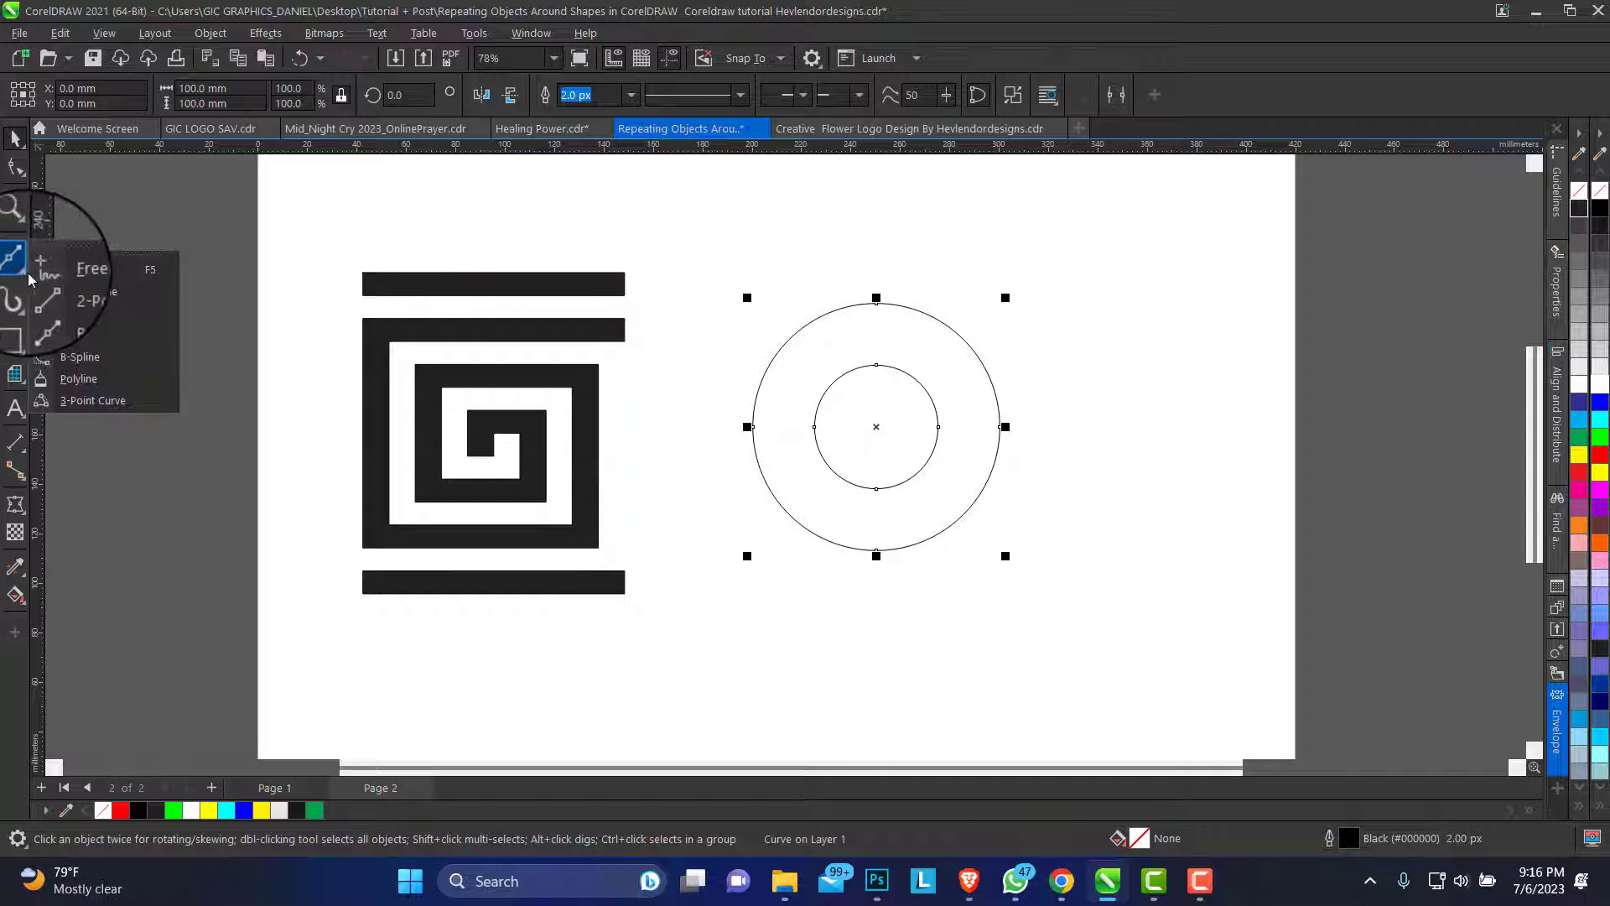
left_click(73, 312)
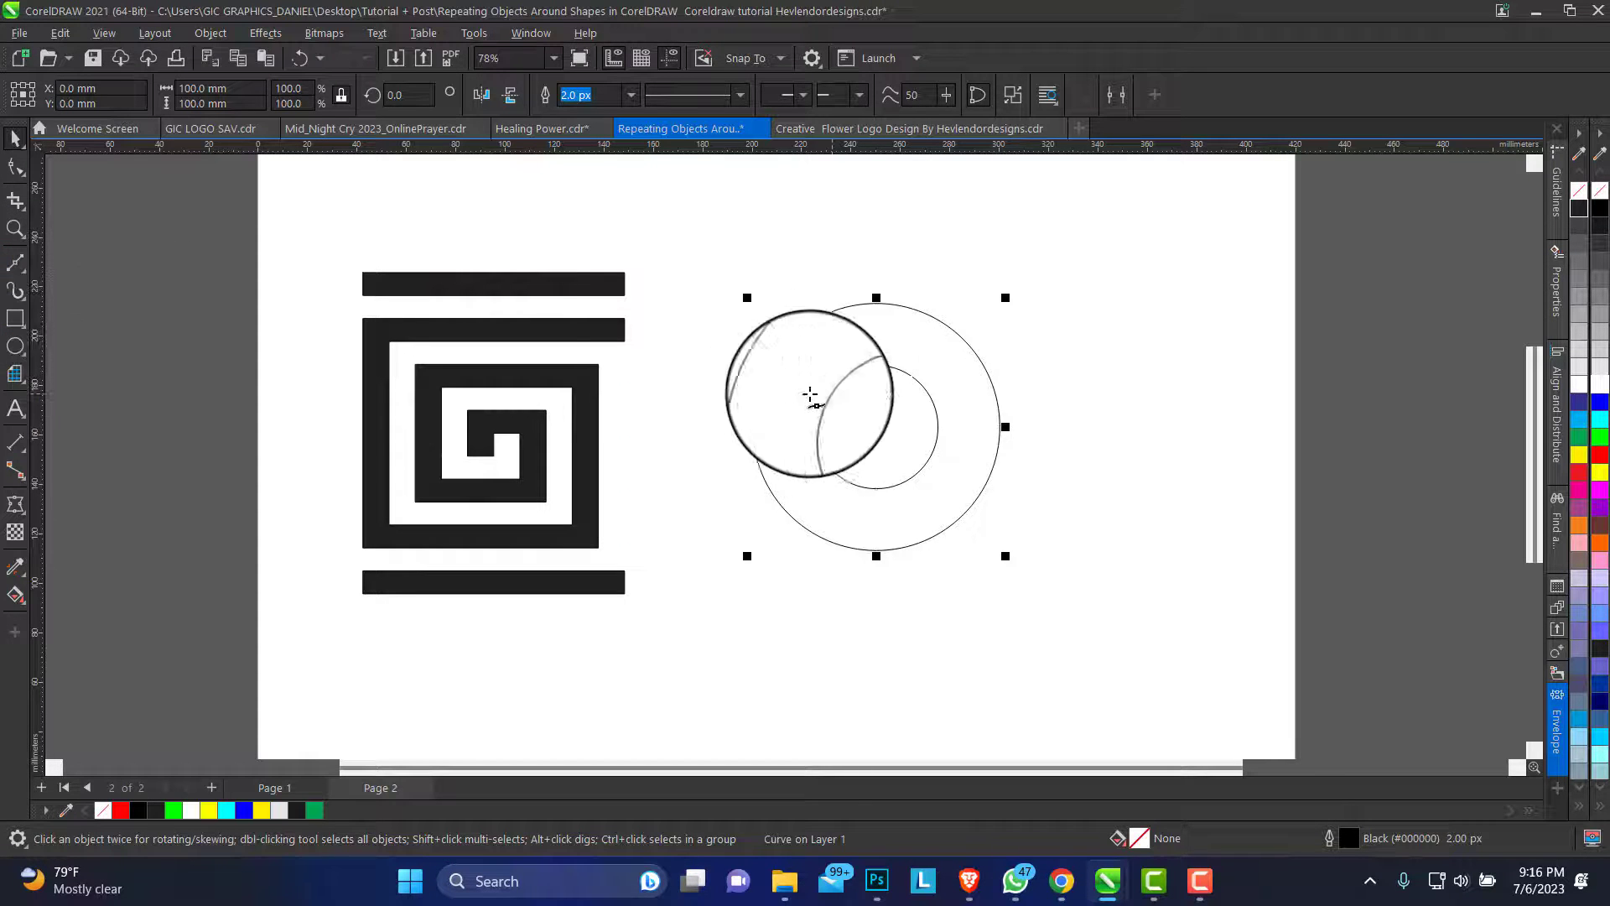
left_click(704, 427)
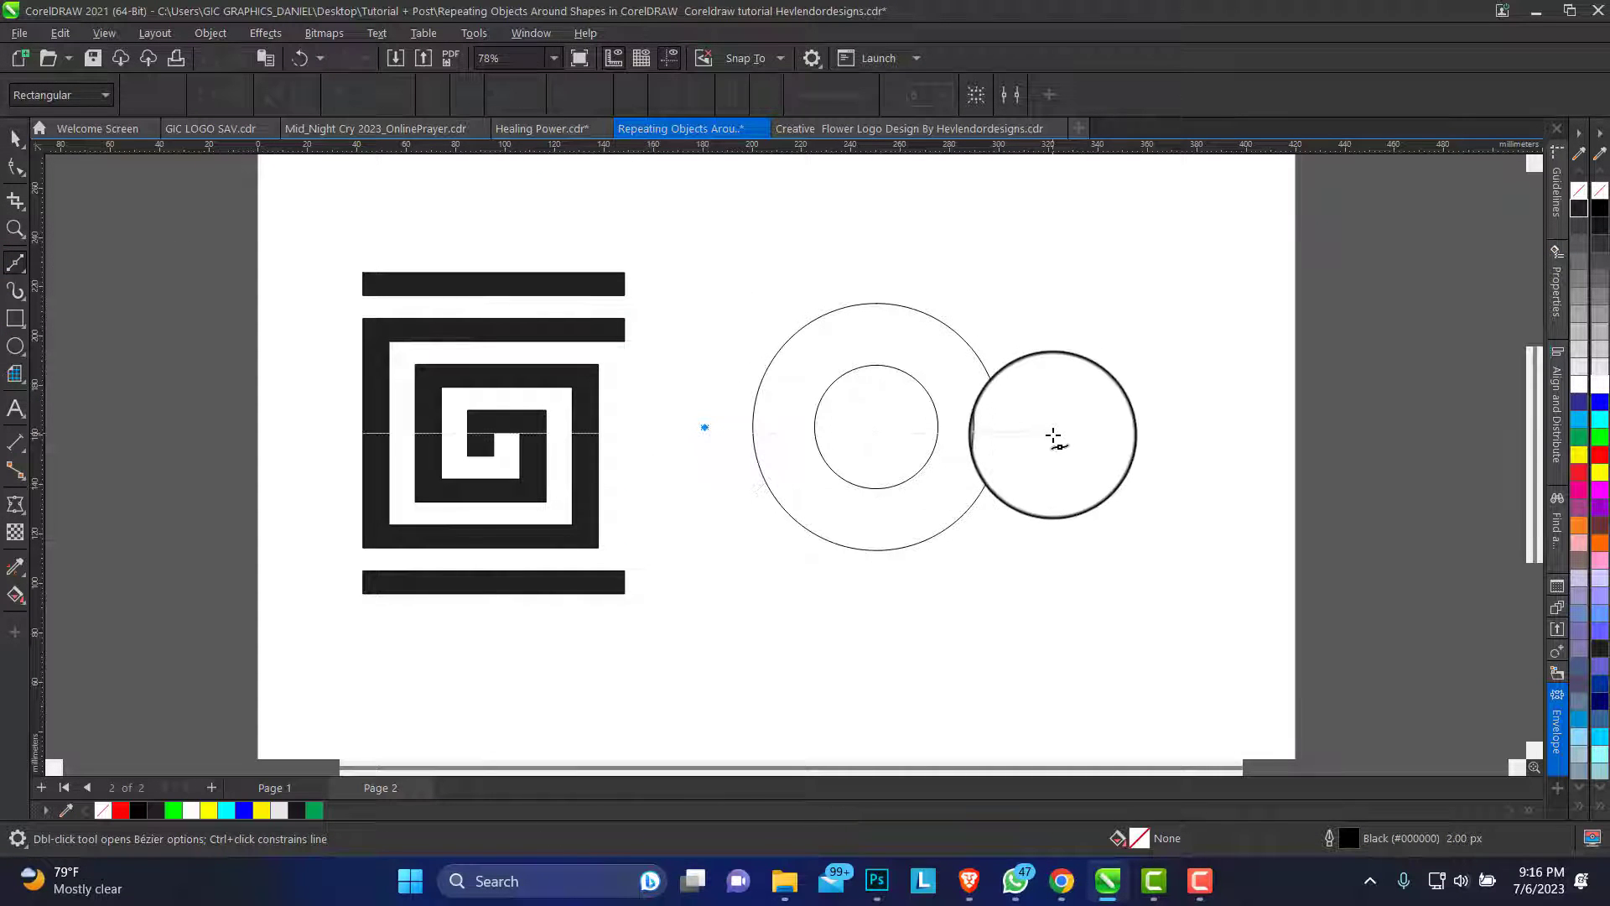
left_click(1054, 428)
left_click(15, 139)
key("space")
left_click(890, 339, "shift")
key("c")
left_click(1048, 313)
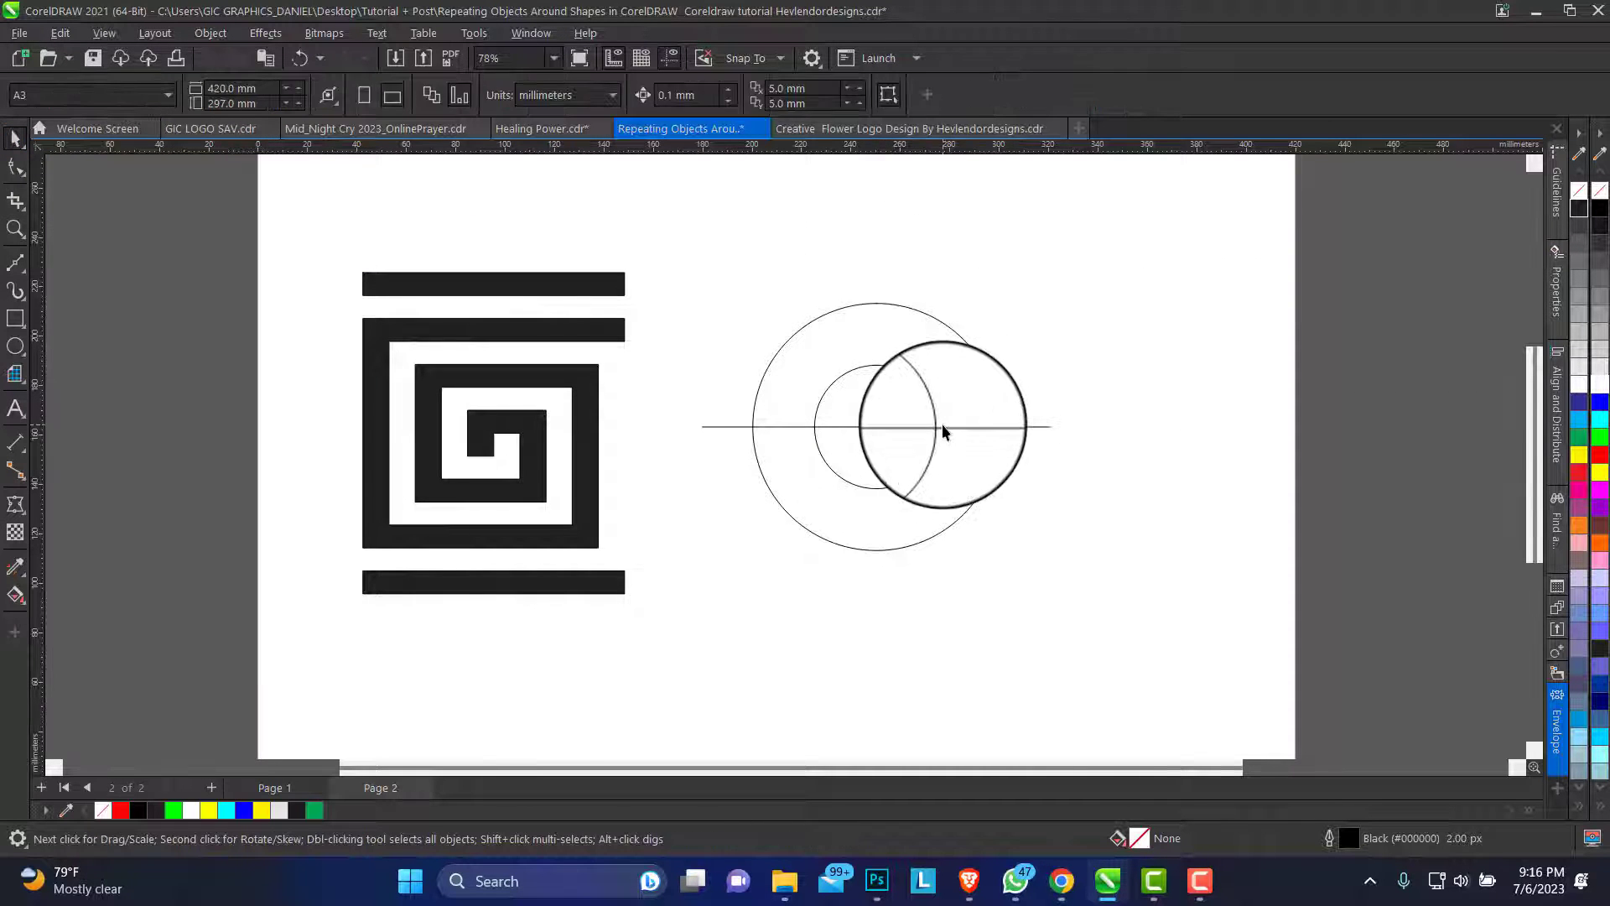
left_click_drag(943, 431, 940, 378)
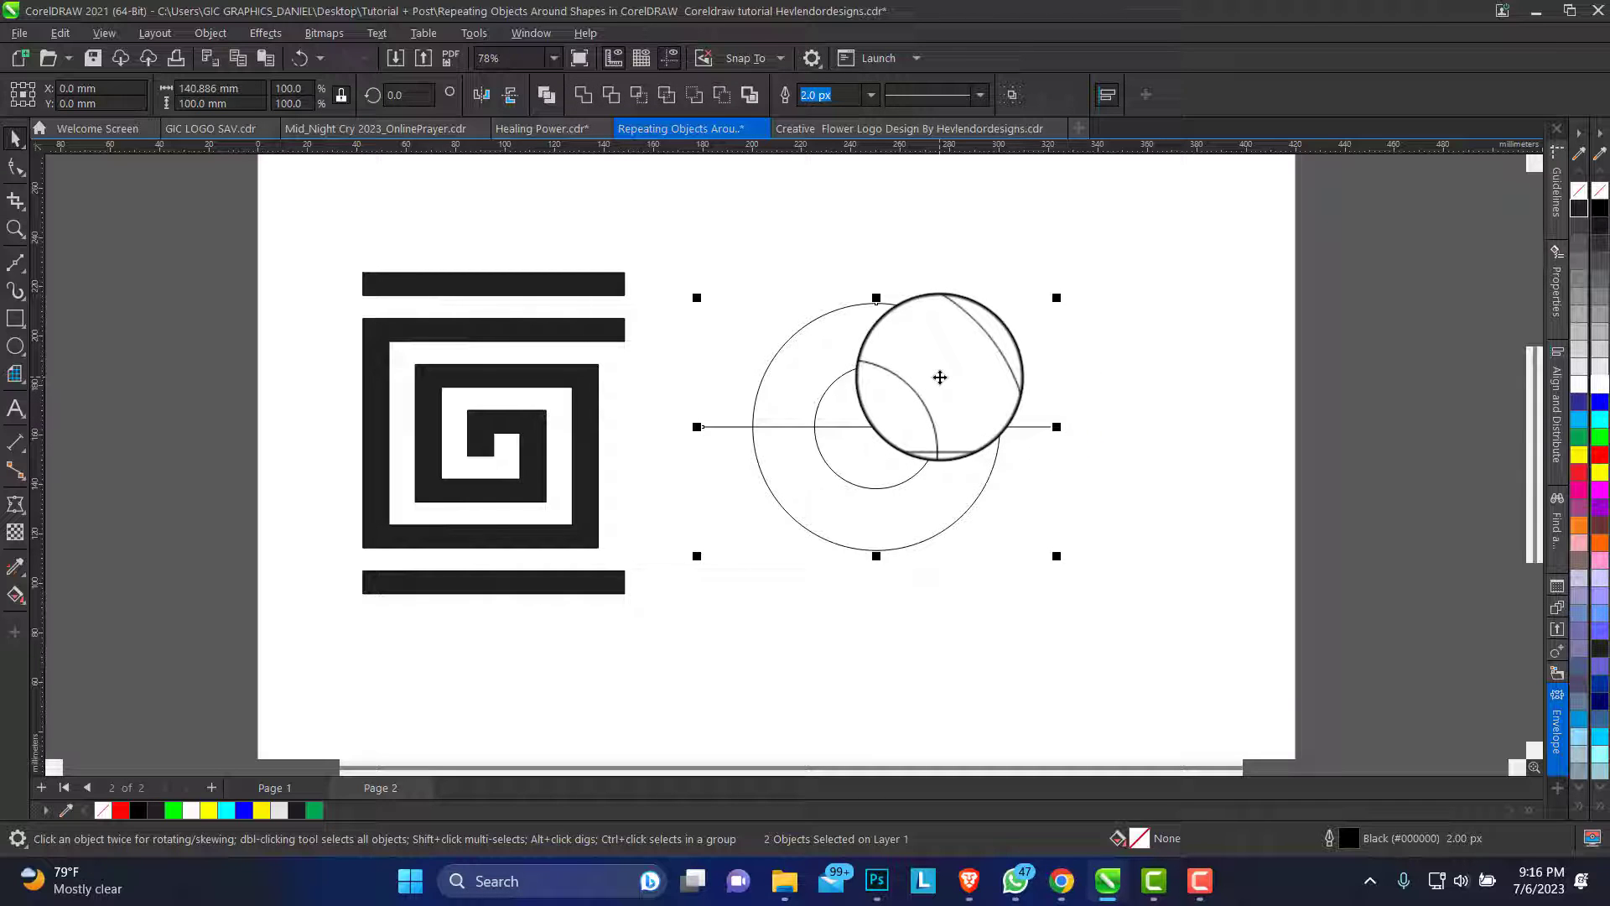
left_click_drag(940, 377, 1024, 426)
Create a copy of the horizontal line rotated 30° about the ring's centre
left_click(880, 427)
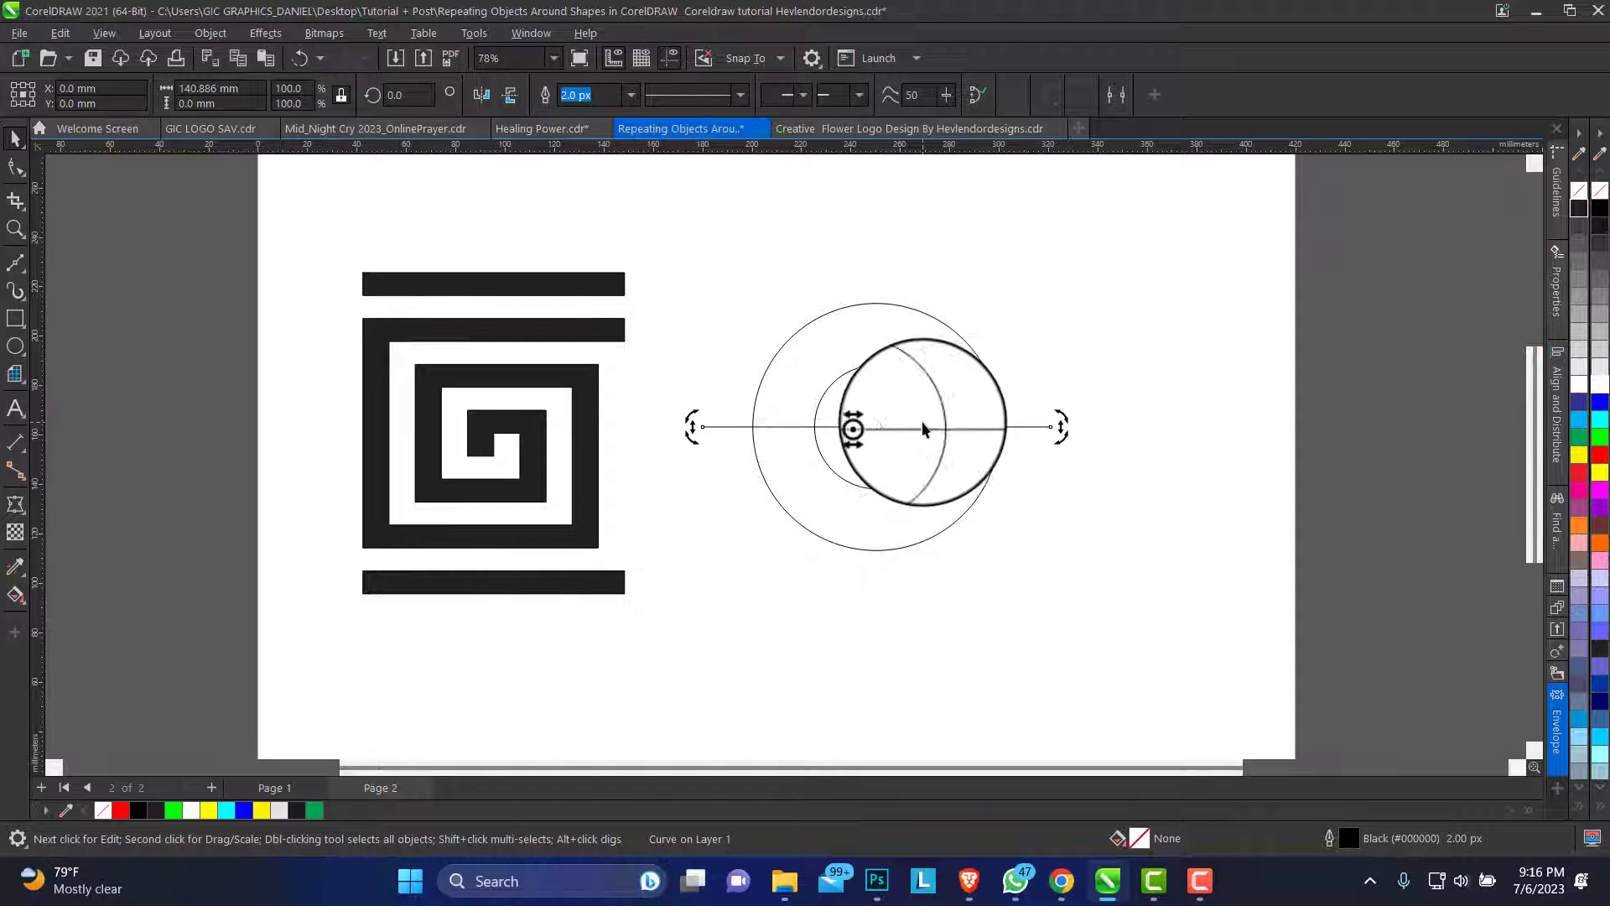
left_click_drag(916, 428, 1061, 440)
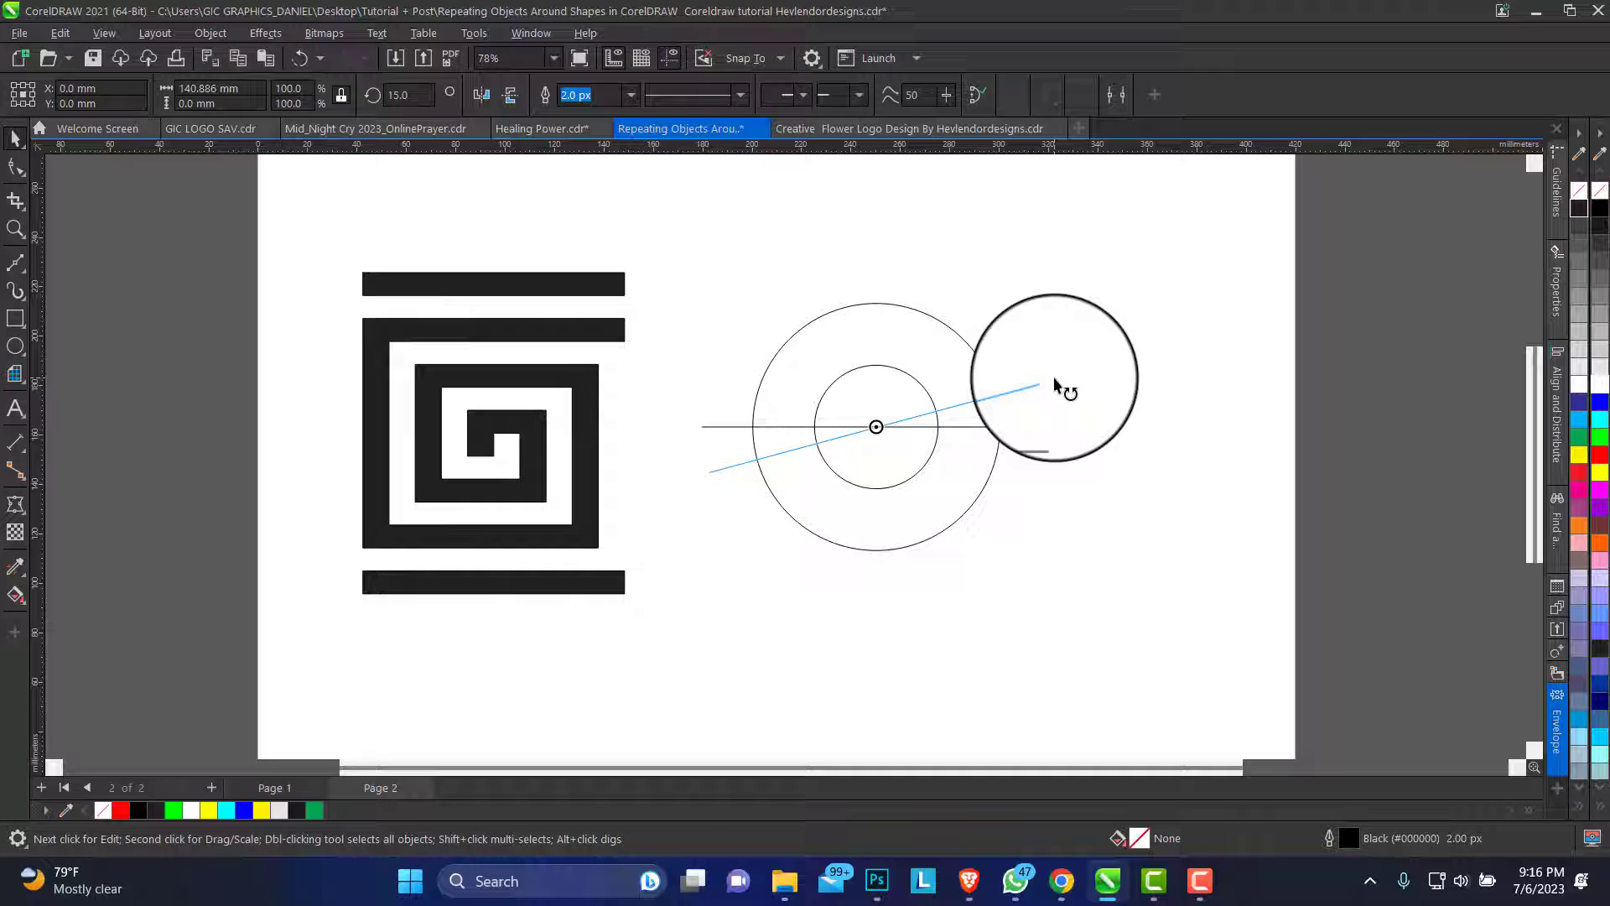
left_click_drag(1055, 382, 1037, 342)
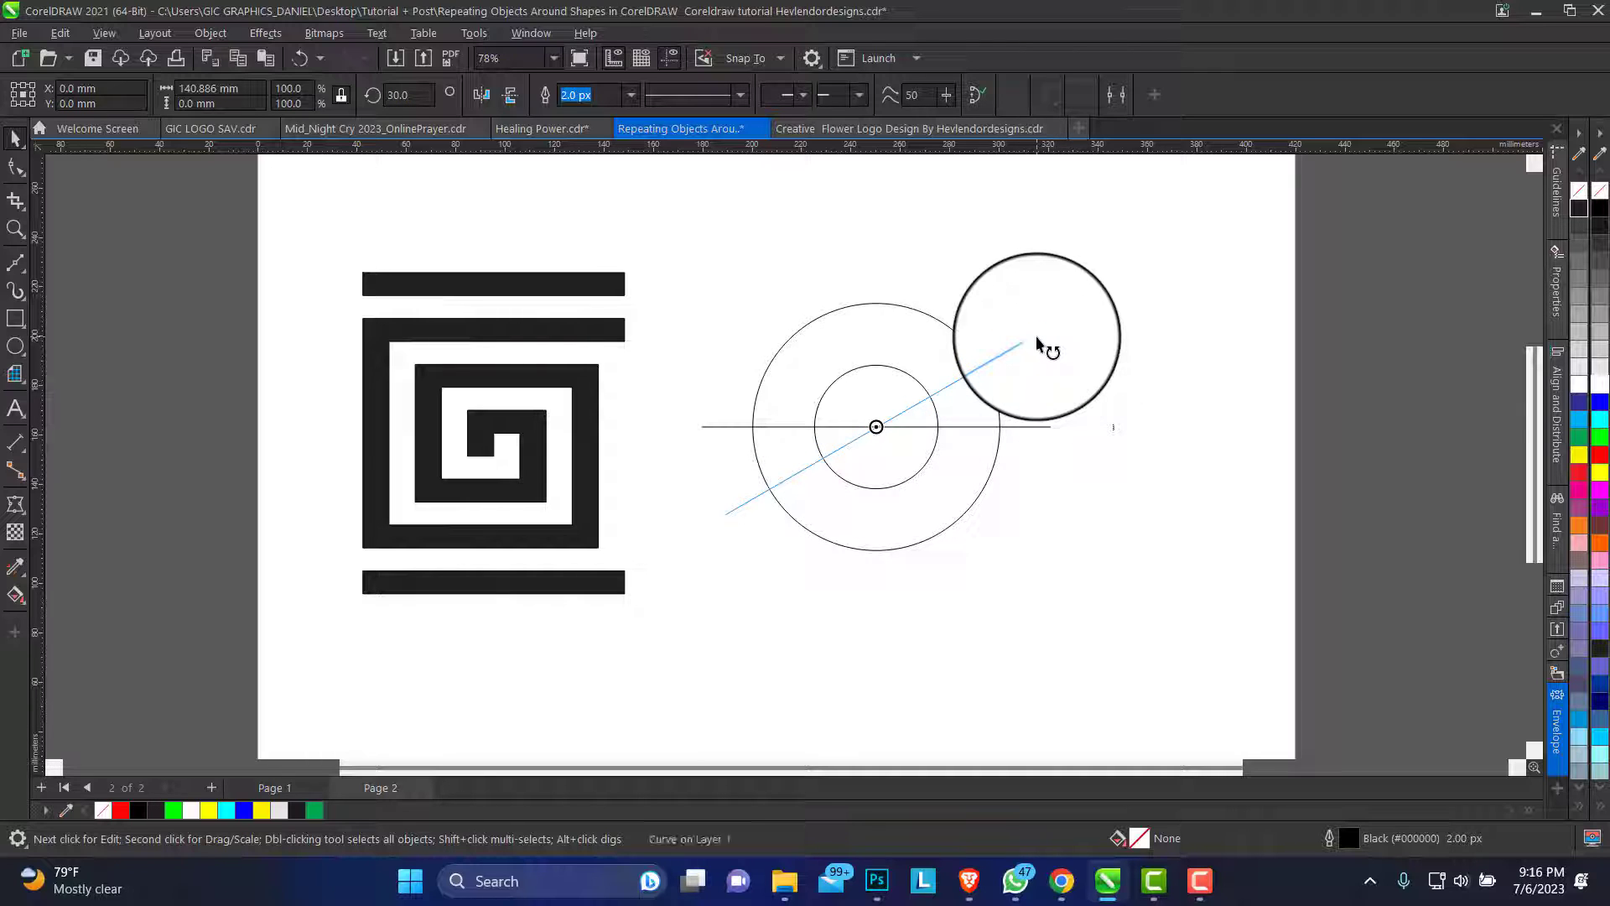
left_click_drag(1062, 314, 1052, 427)
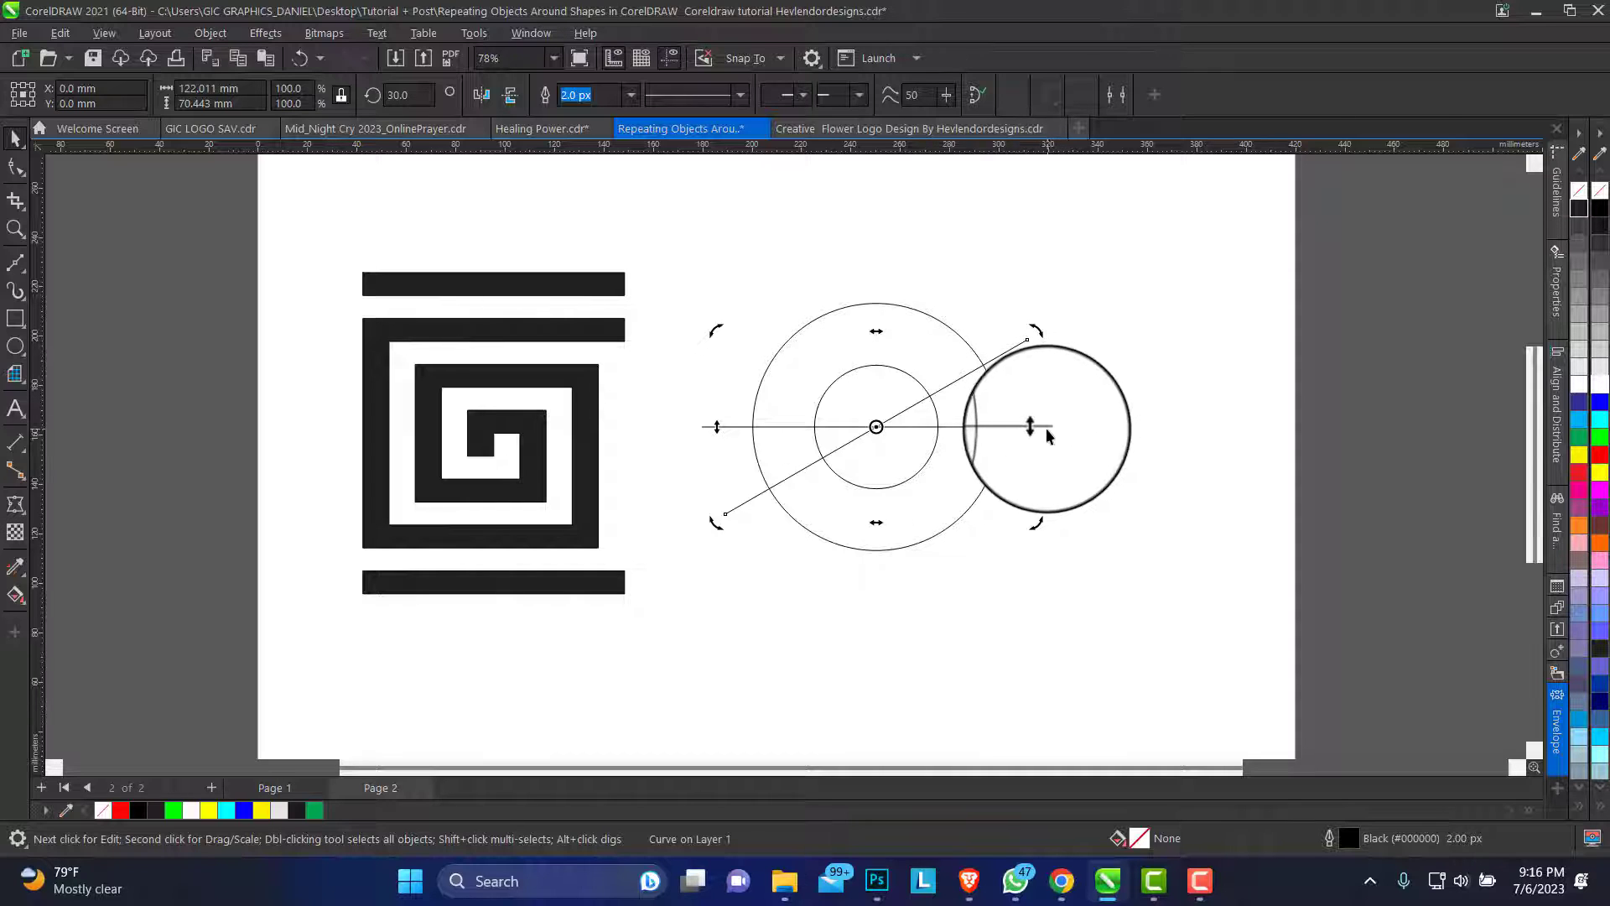
Repeat the 30° rotated copies until six lines divide the ring into twelve equal sectors
left_click(1048, 427)
left_click_drag(1059, 430, 955, 268)
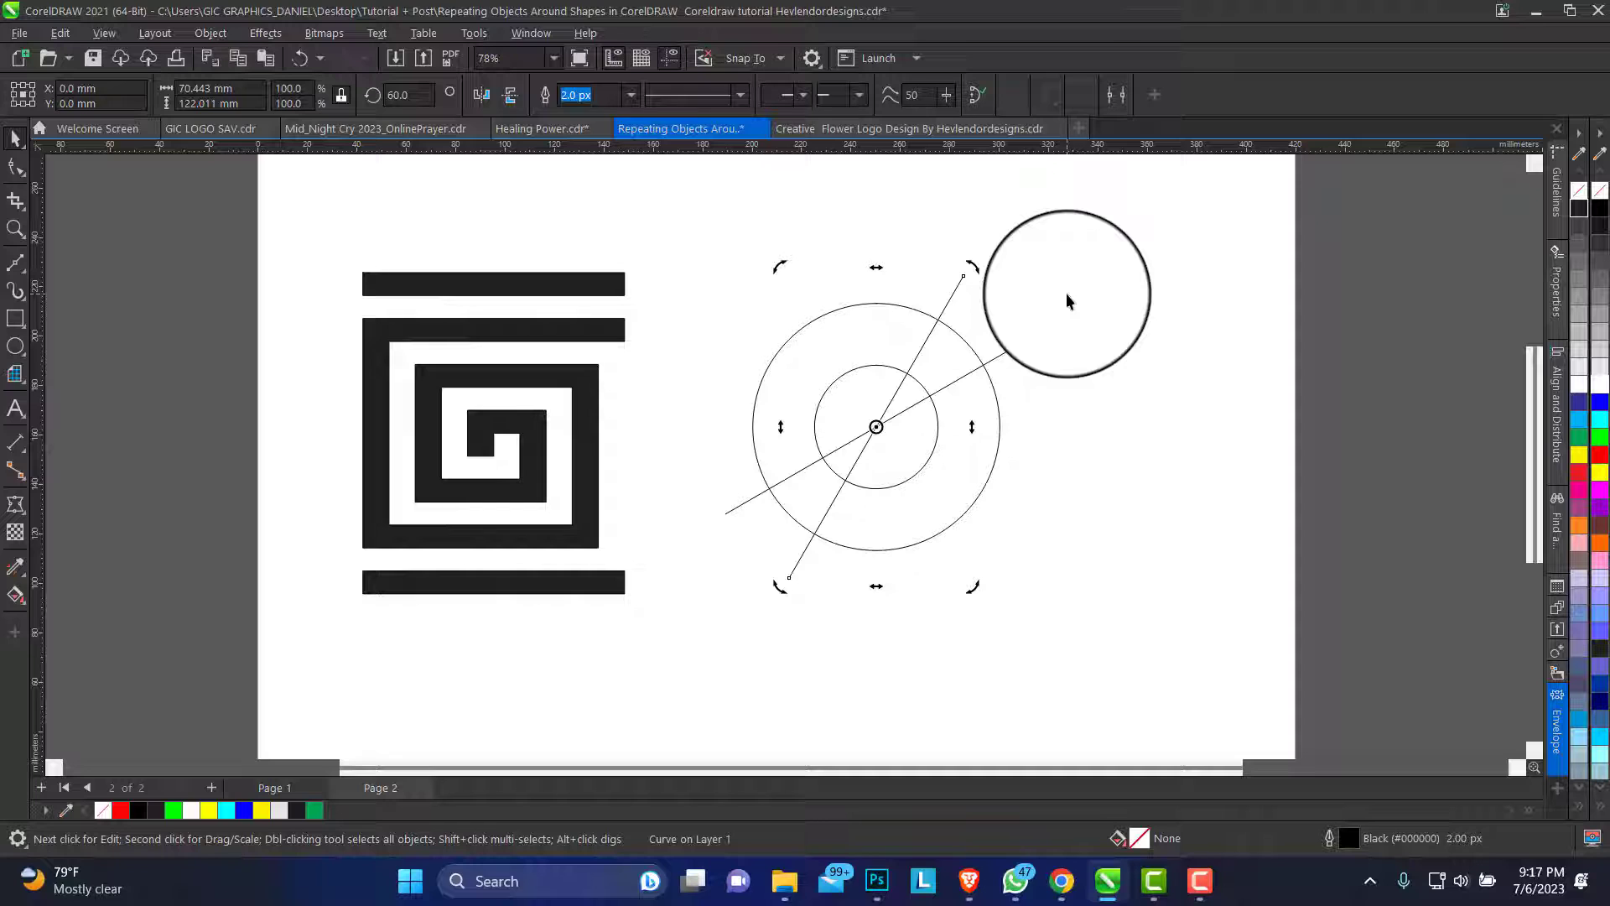
key("ctrl+r")
key("ctrl+r")
key("ctrl+r")
key("ctrl+r")
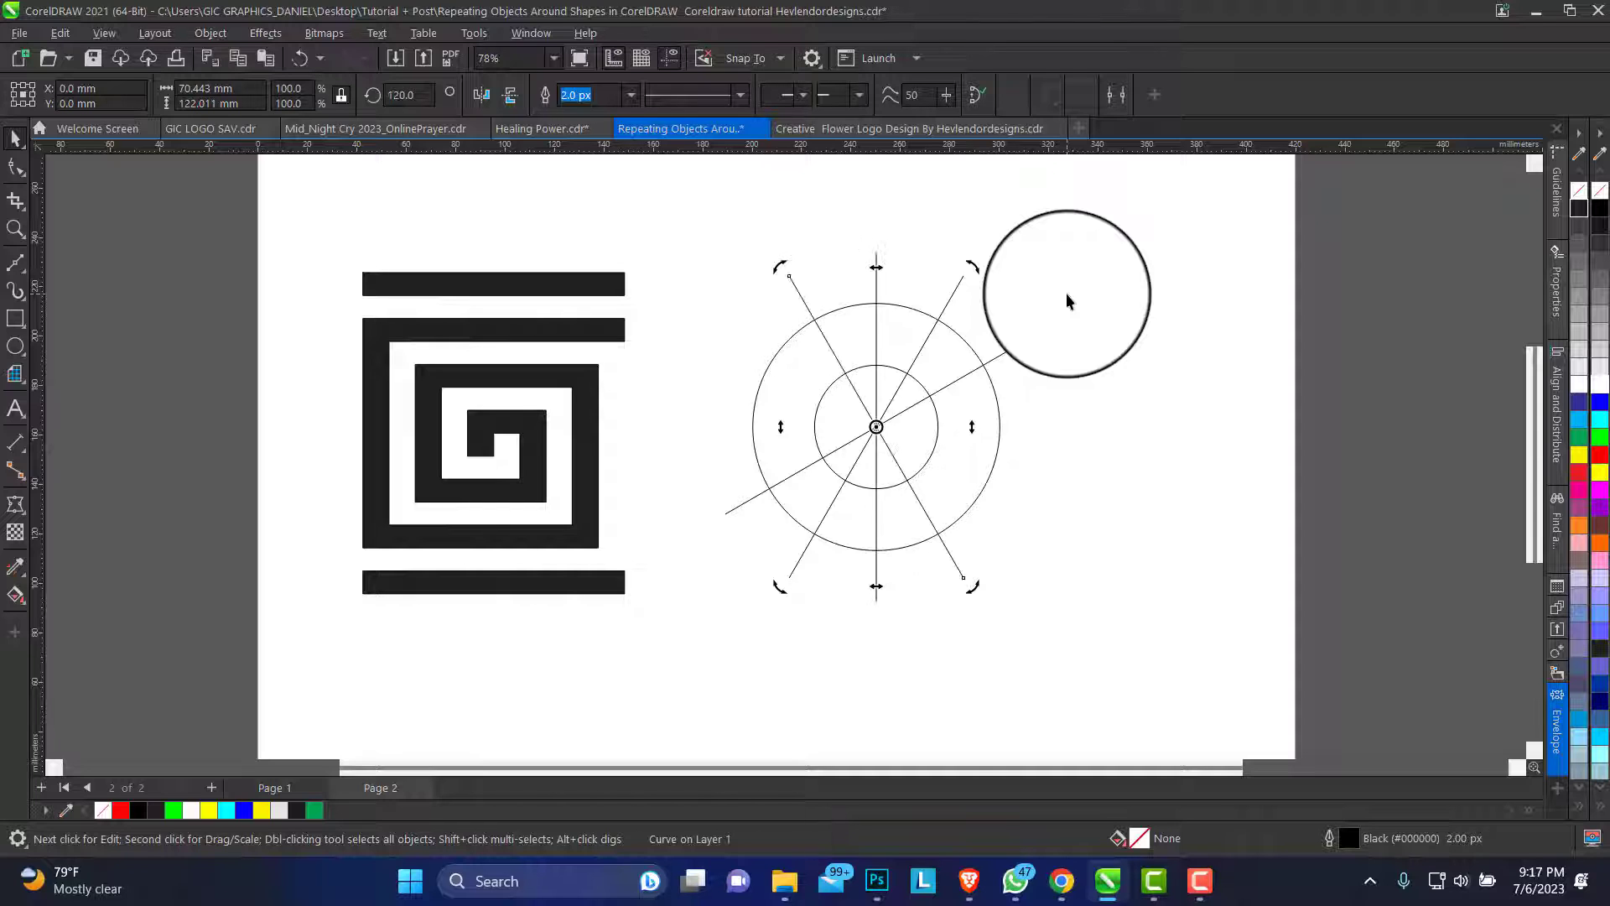
Select the ring with all six lines and cut it along them using Back Minus Front
left_click_drag(1068, 300, 1134, 629)
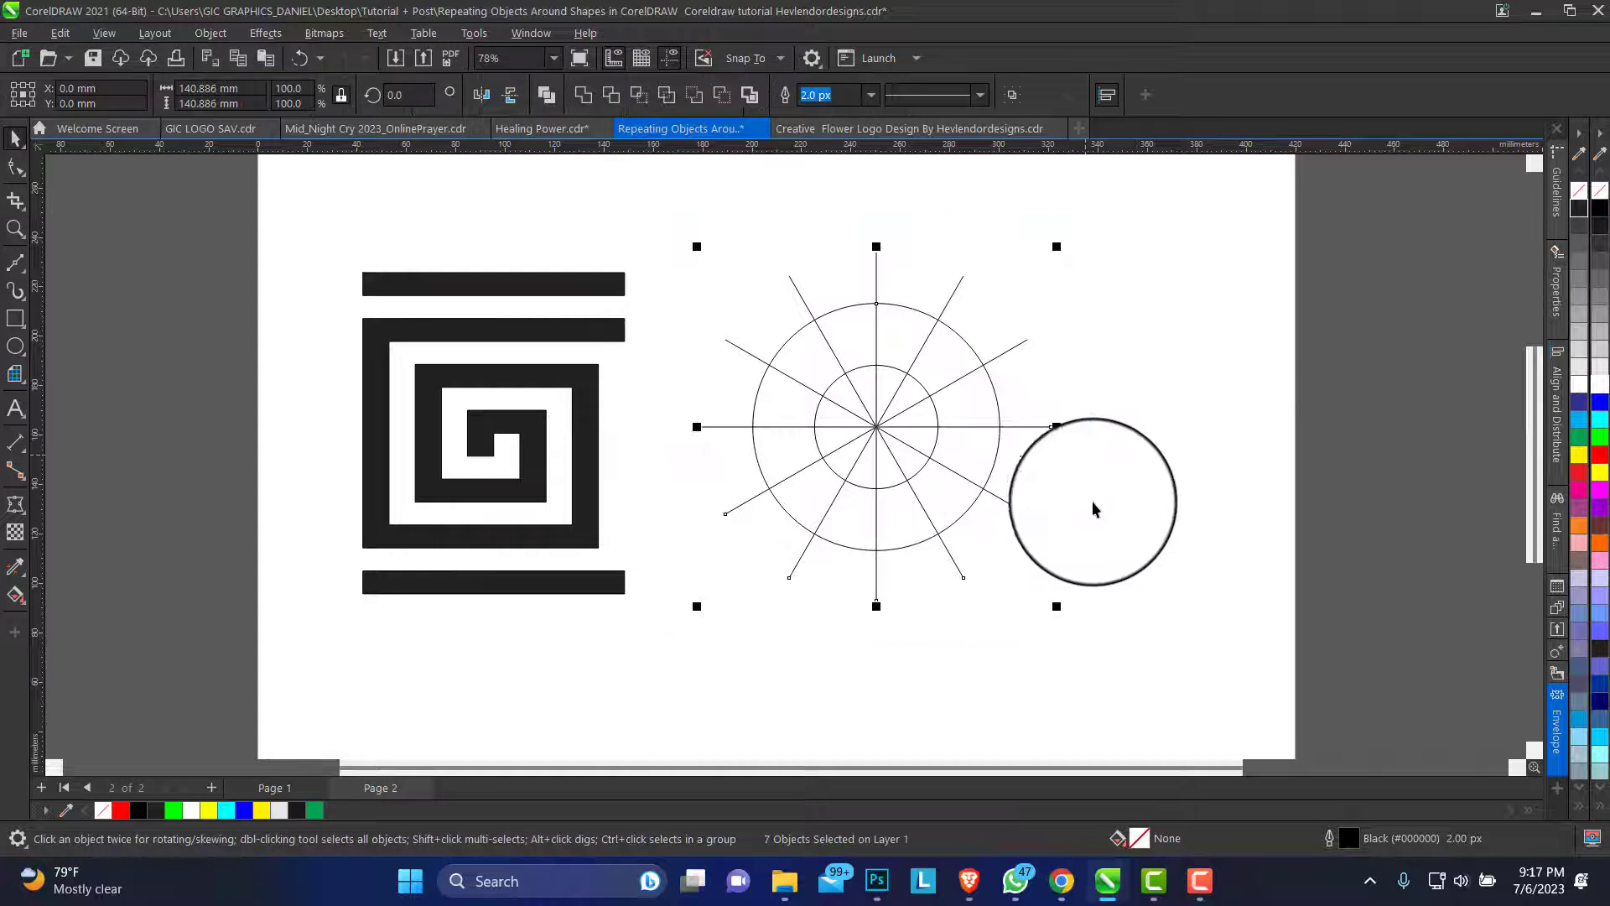
left_click(726, 98)
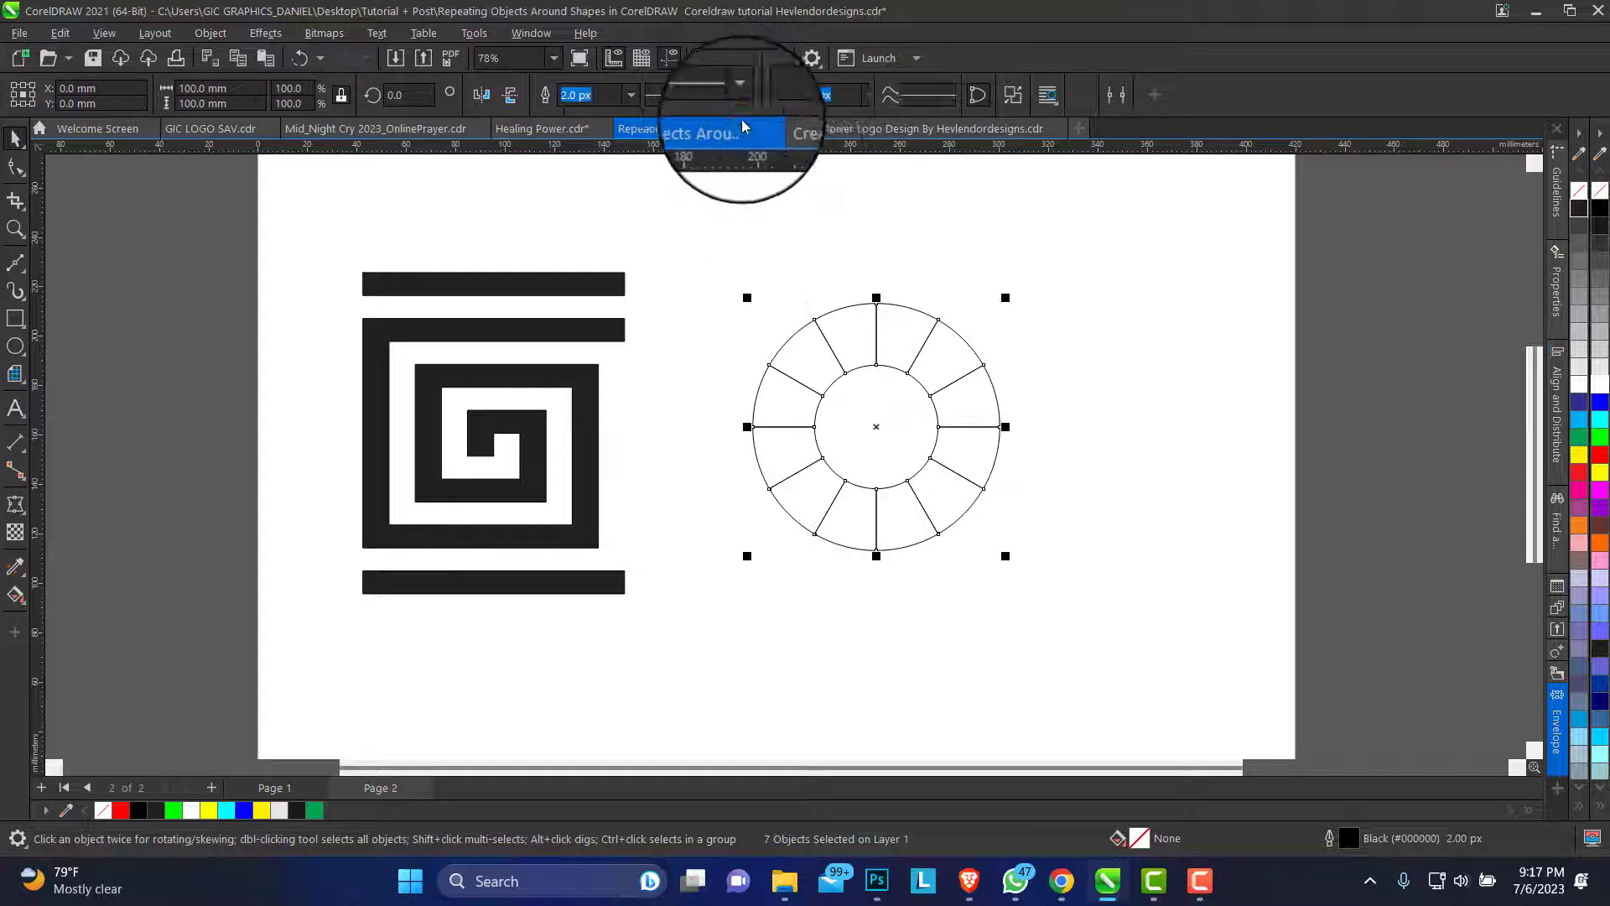
left_click(857, 335)
left_click(860, 333)
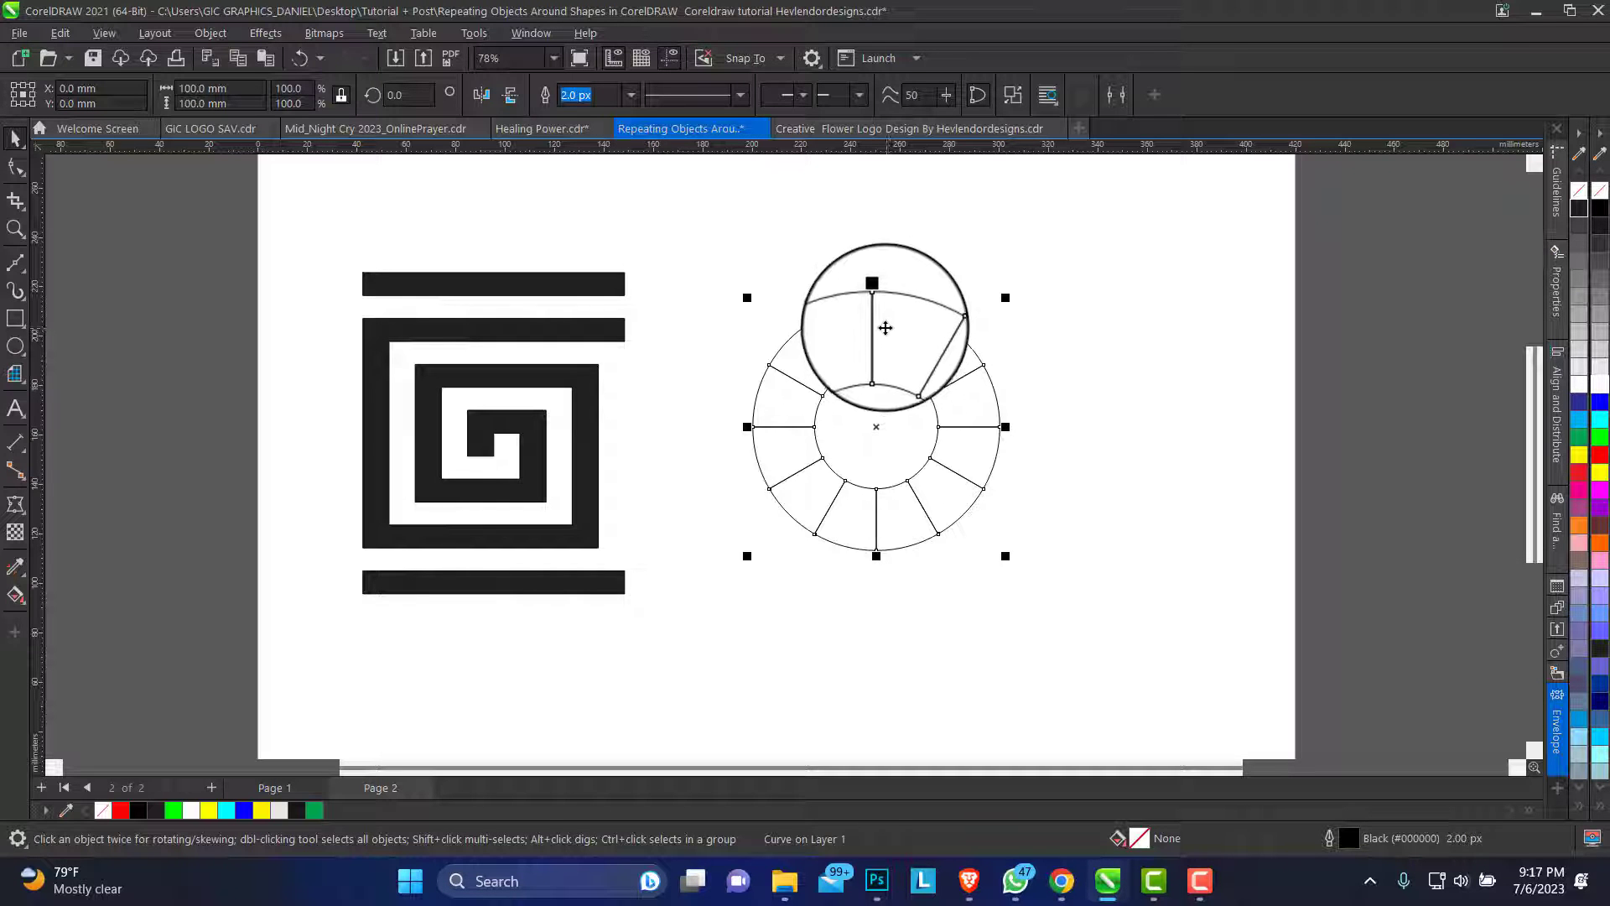
left_click(862, 320)
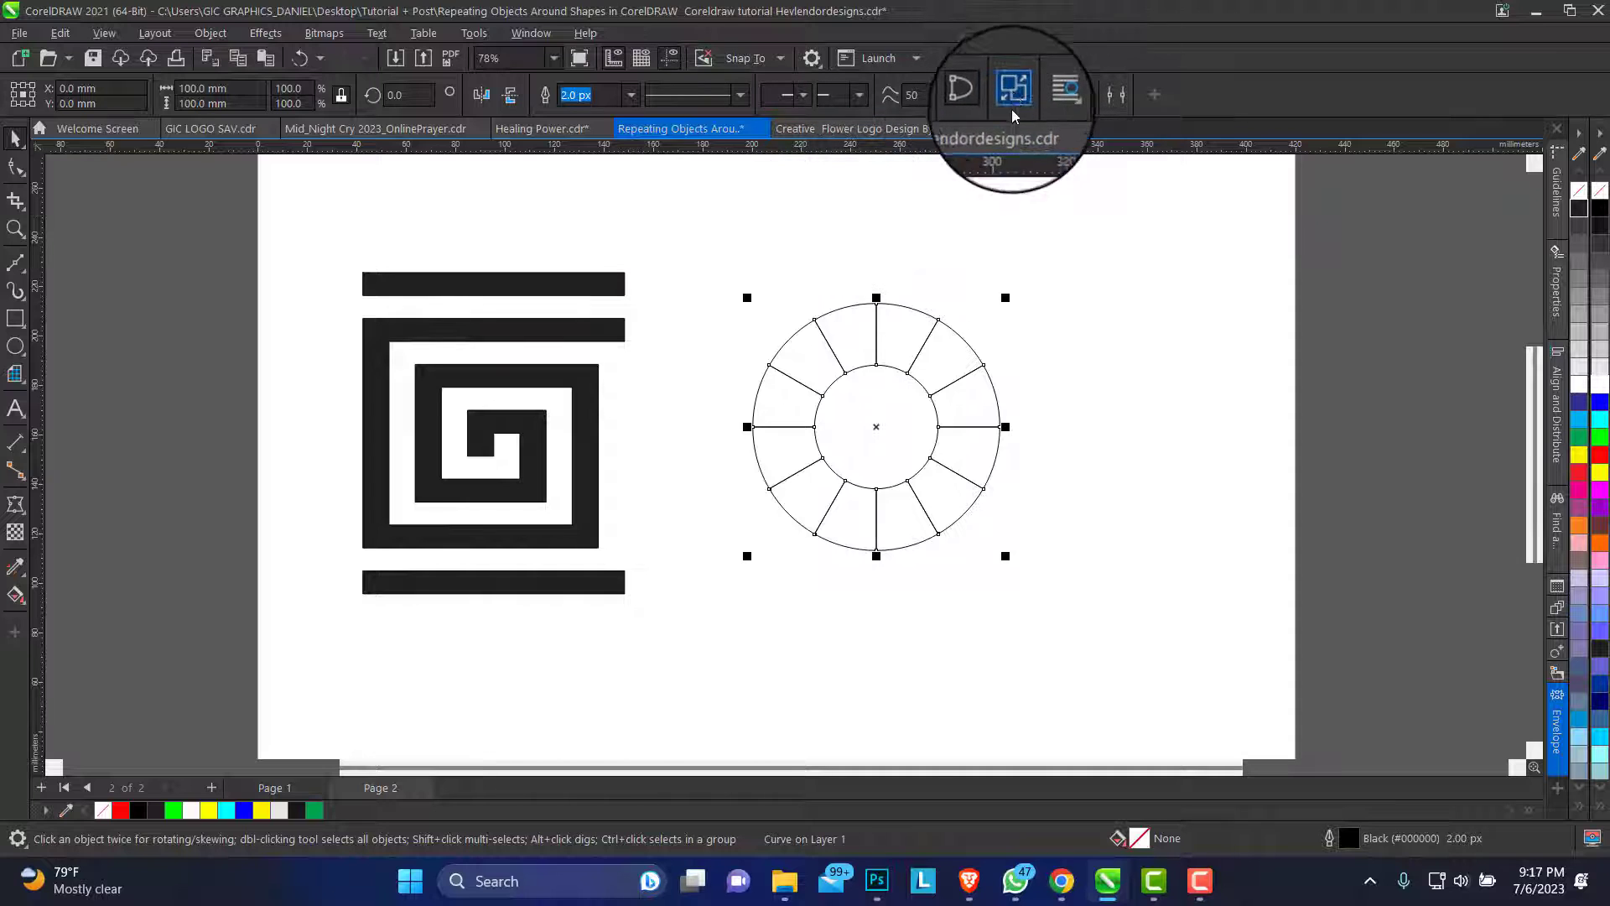
Break the cut ring curve apart into separate segments
right_click(863, 334)
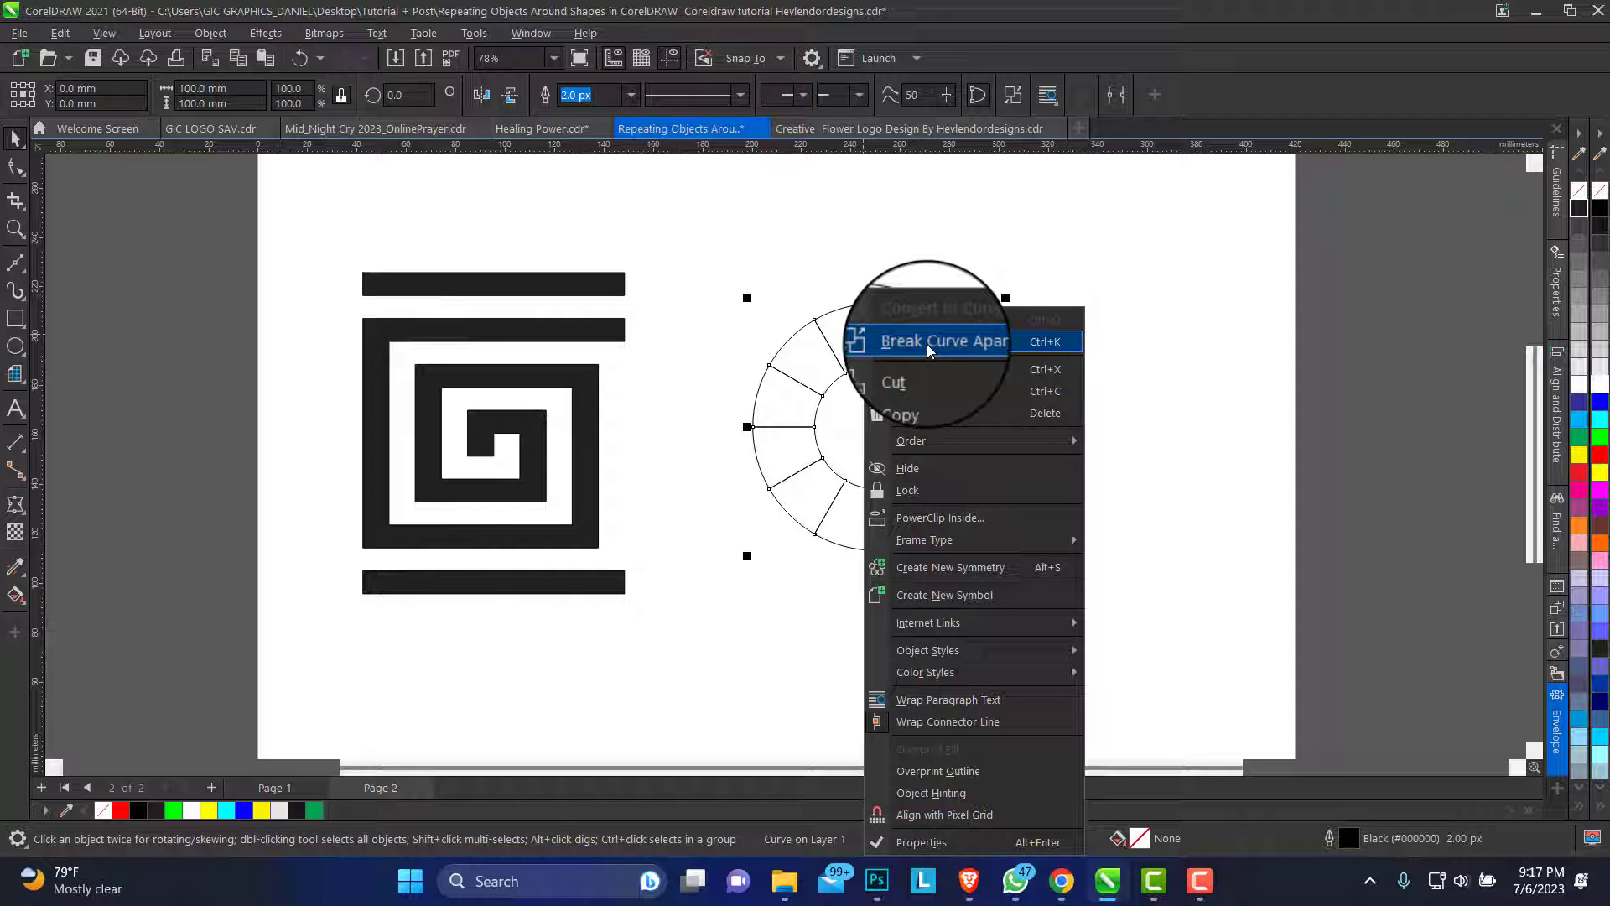
left_click(972, 344)
left_click(929, 287)
Select all the ring segments and rotate them together by 15°
left_click_drag(724, 259, 1073, 600)
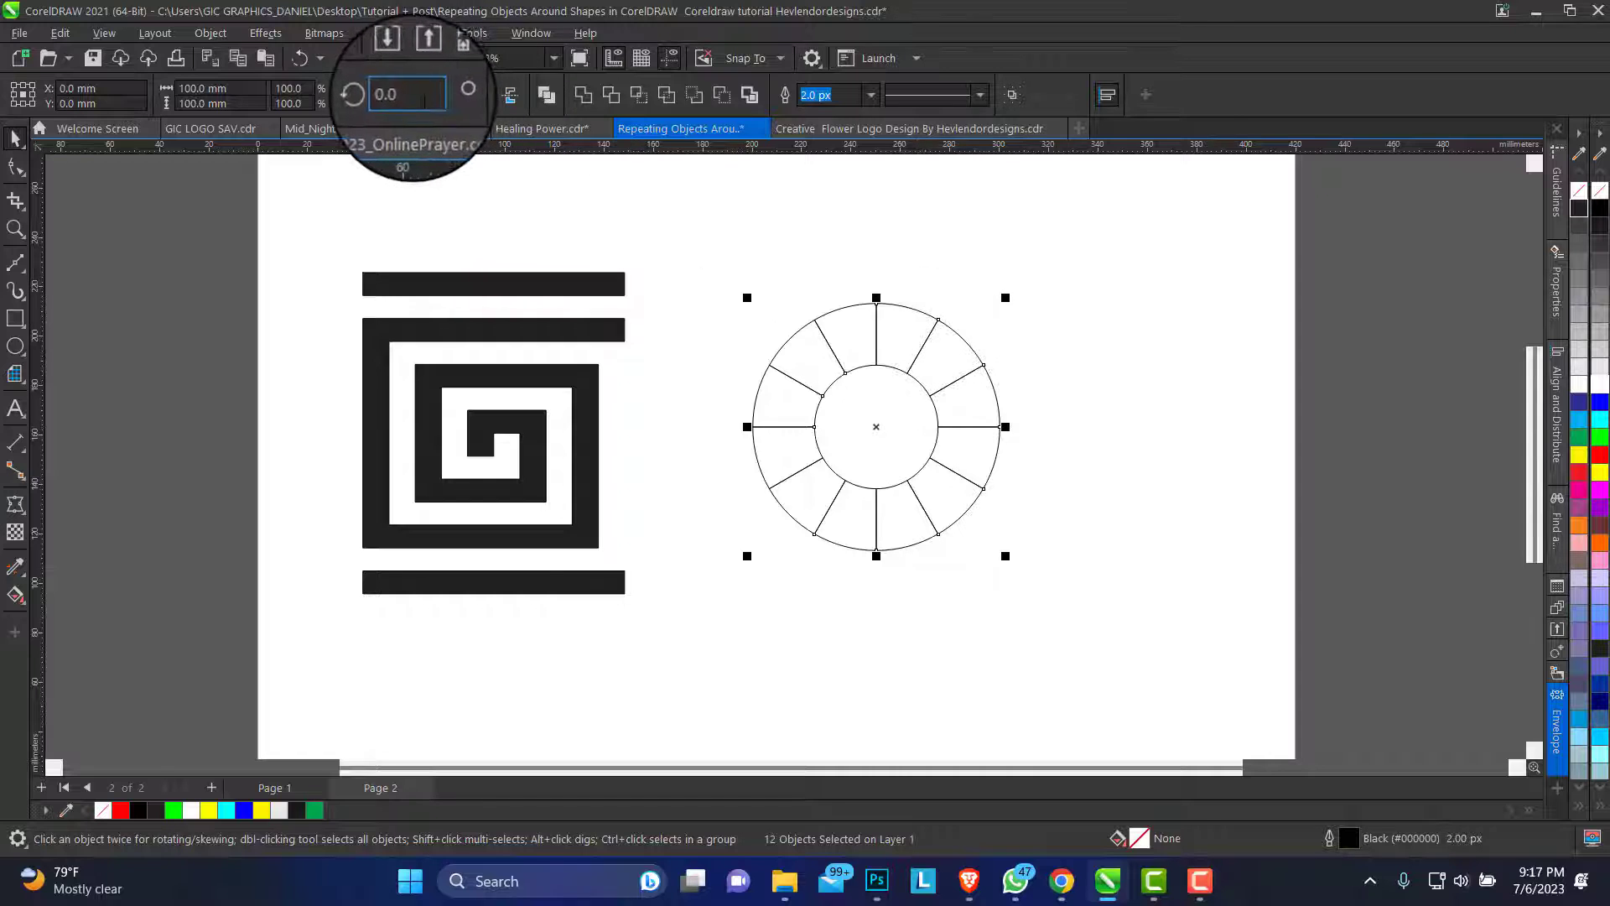
left_click(413, 97)
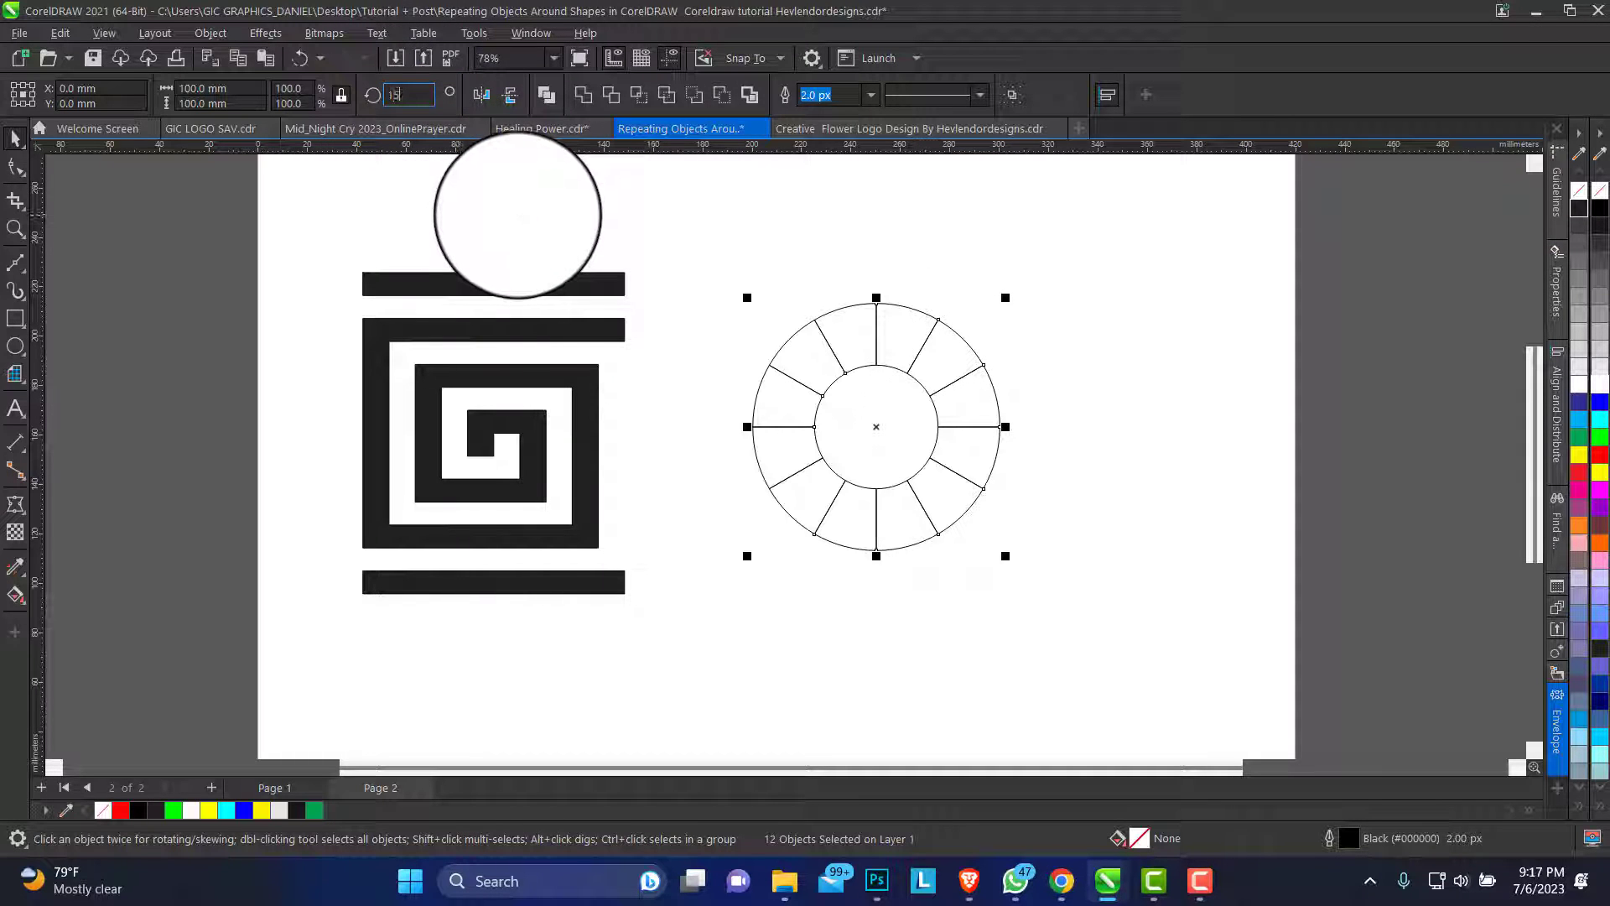
left_click(968, 270)
Place a vertical guideline through the centre of the segmented ring, at about x = 250 mm
left_click_drag(747, 256, 1086, 608)
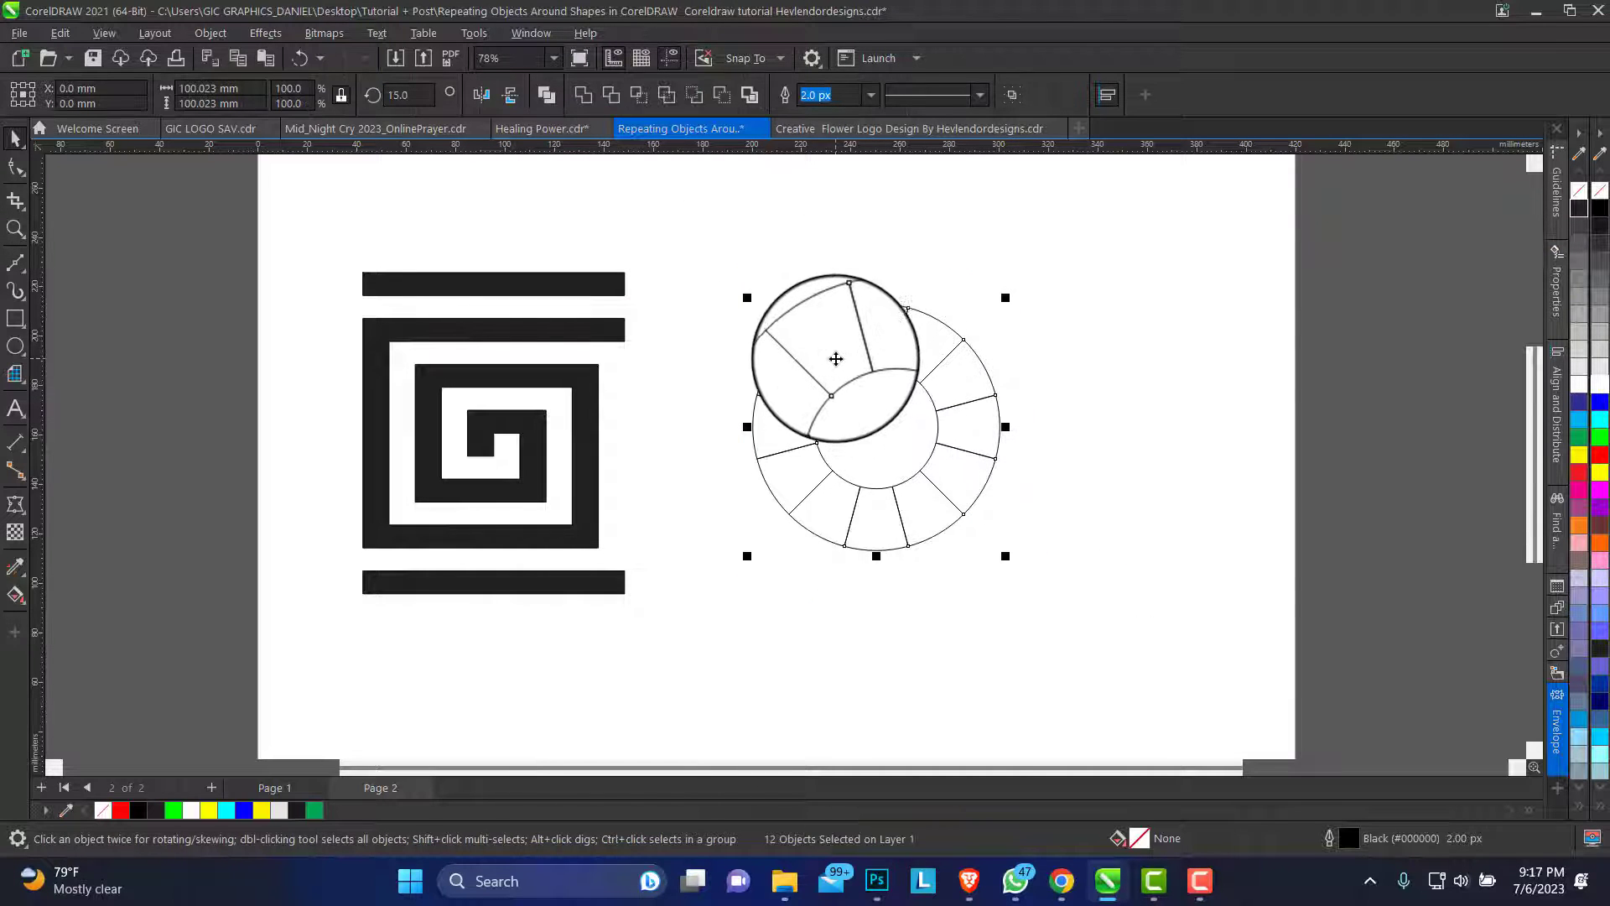
left_click(833, 365, "shift")
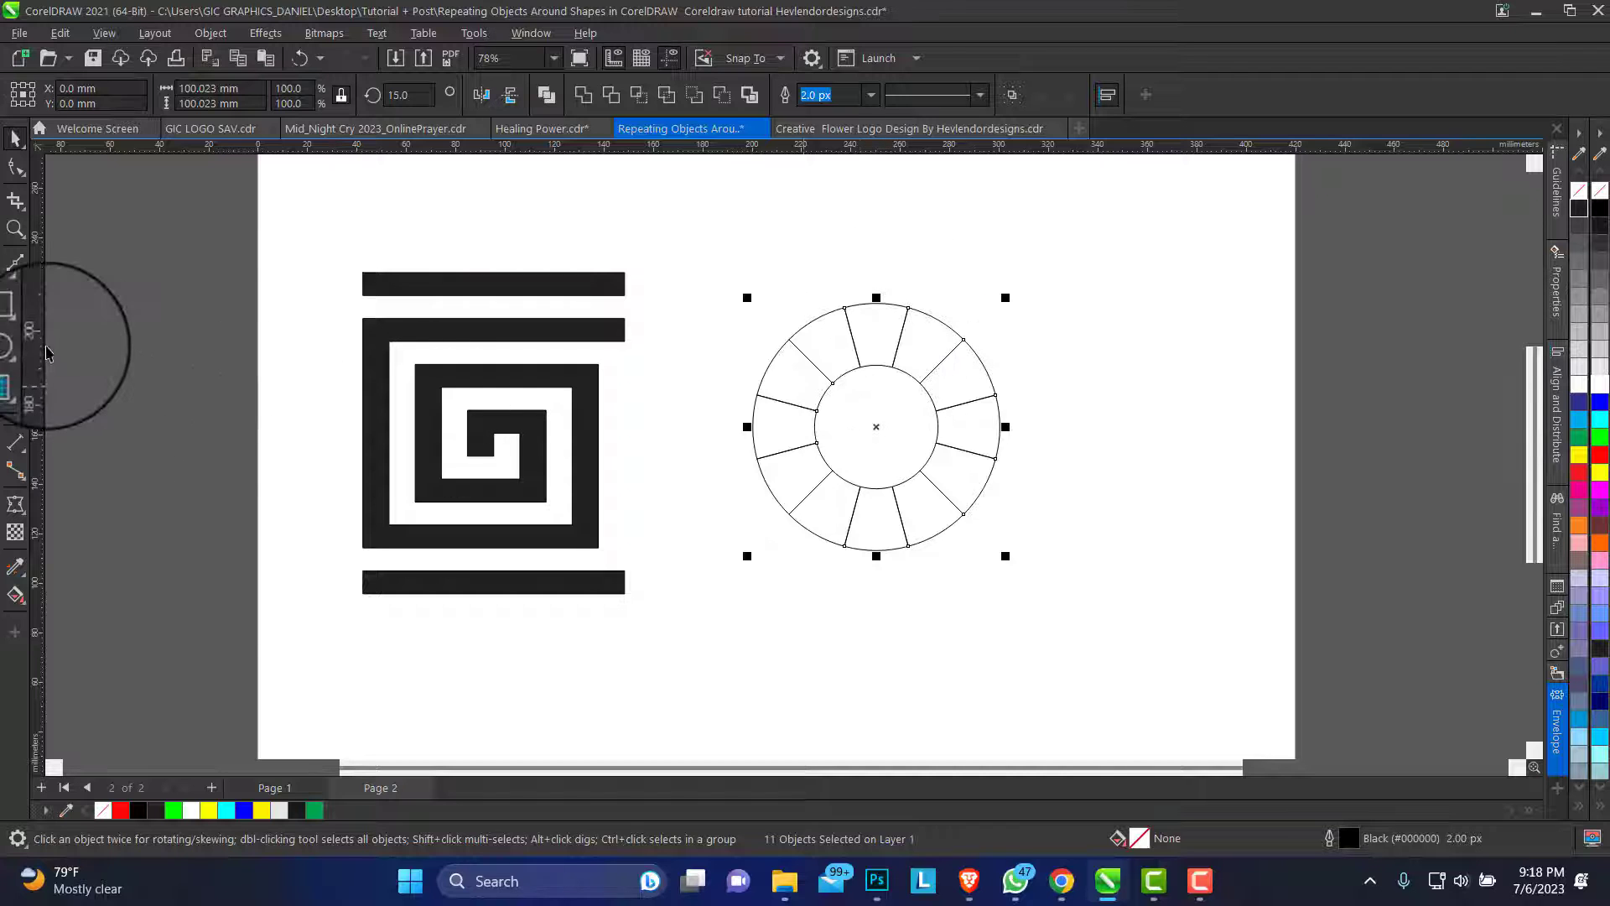
left_click_drag(744, 464, 875, 427)
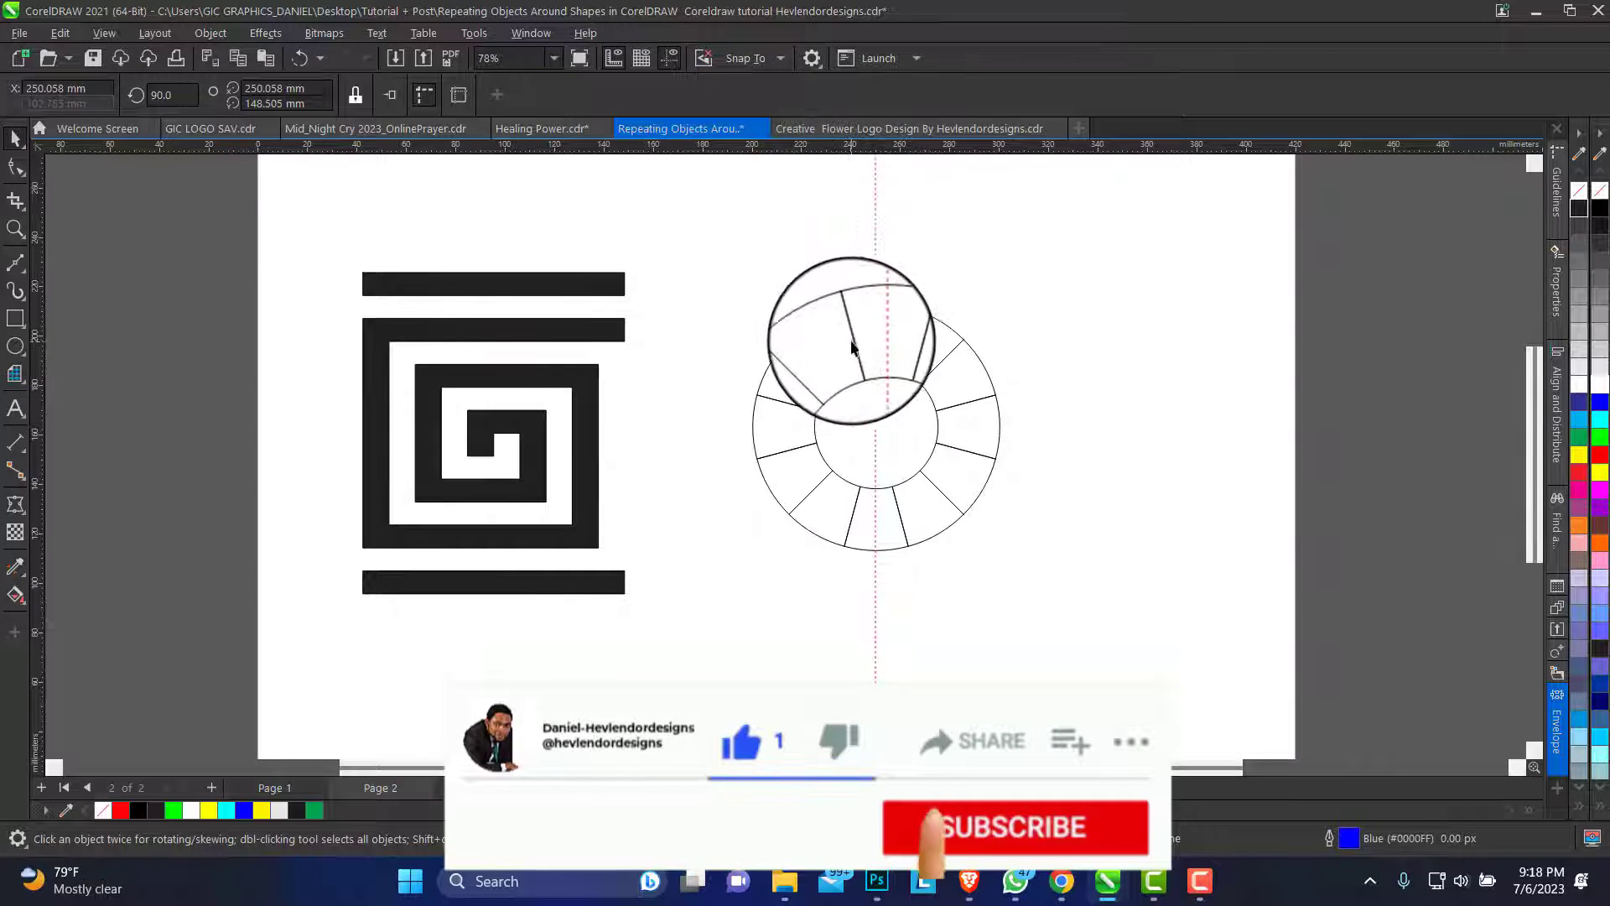
Try deleting the selected ring segments, and undo the deletion
left_click(830, 335)
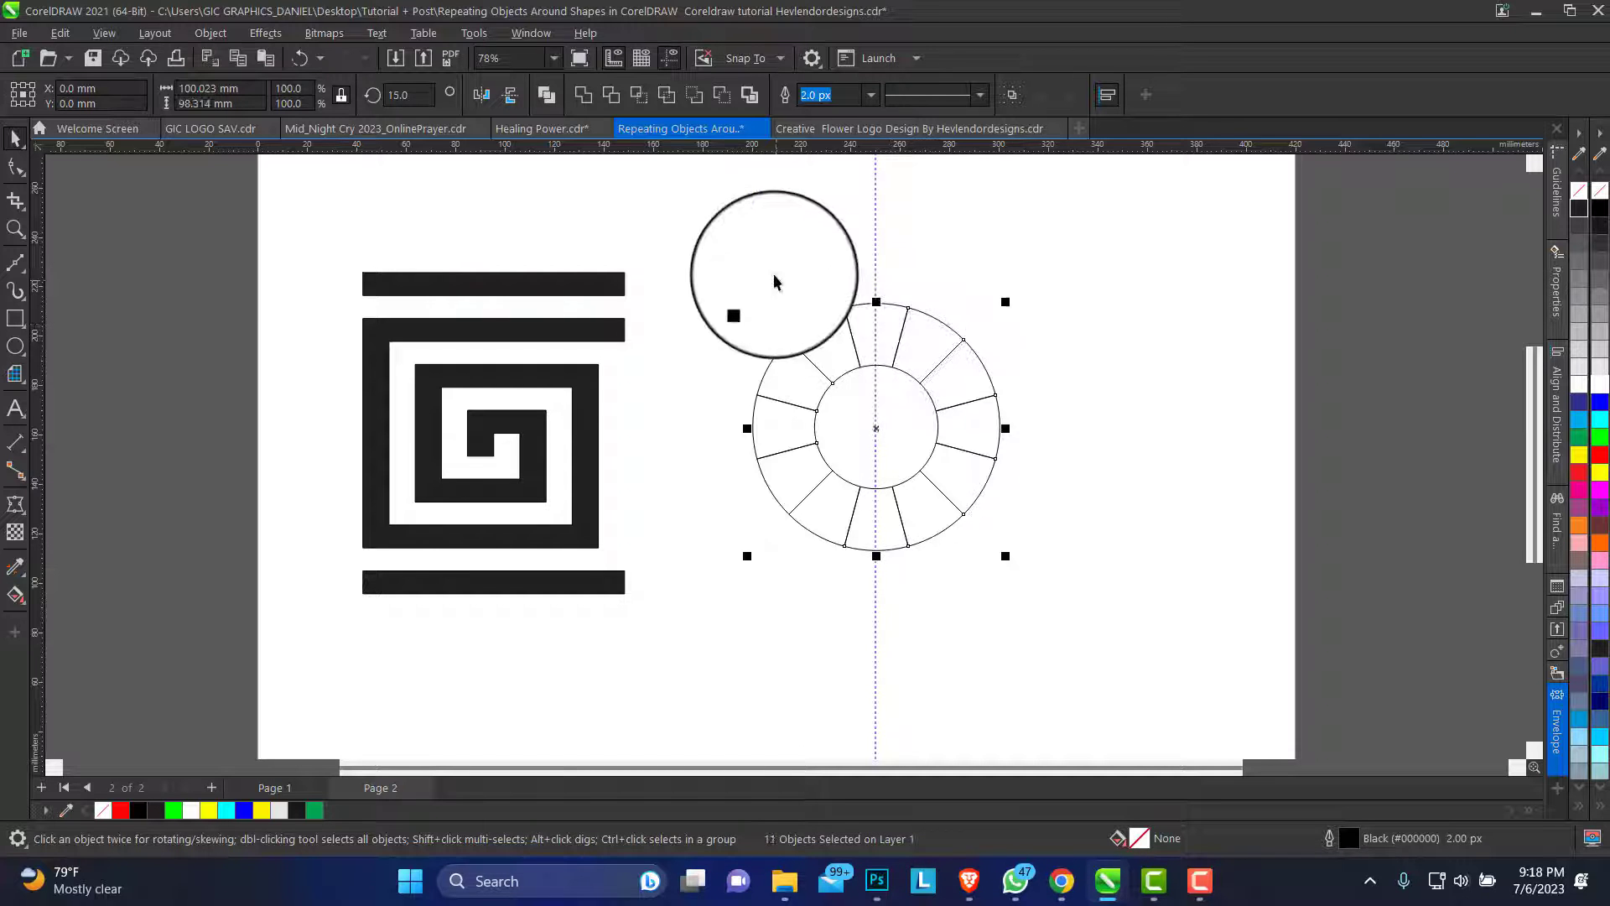
left_click_drag(738, 278, 1100, 614)
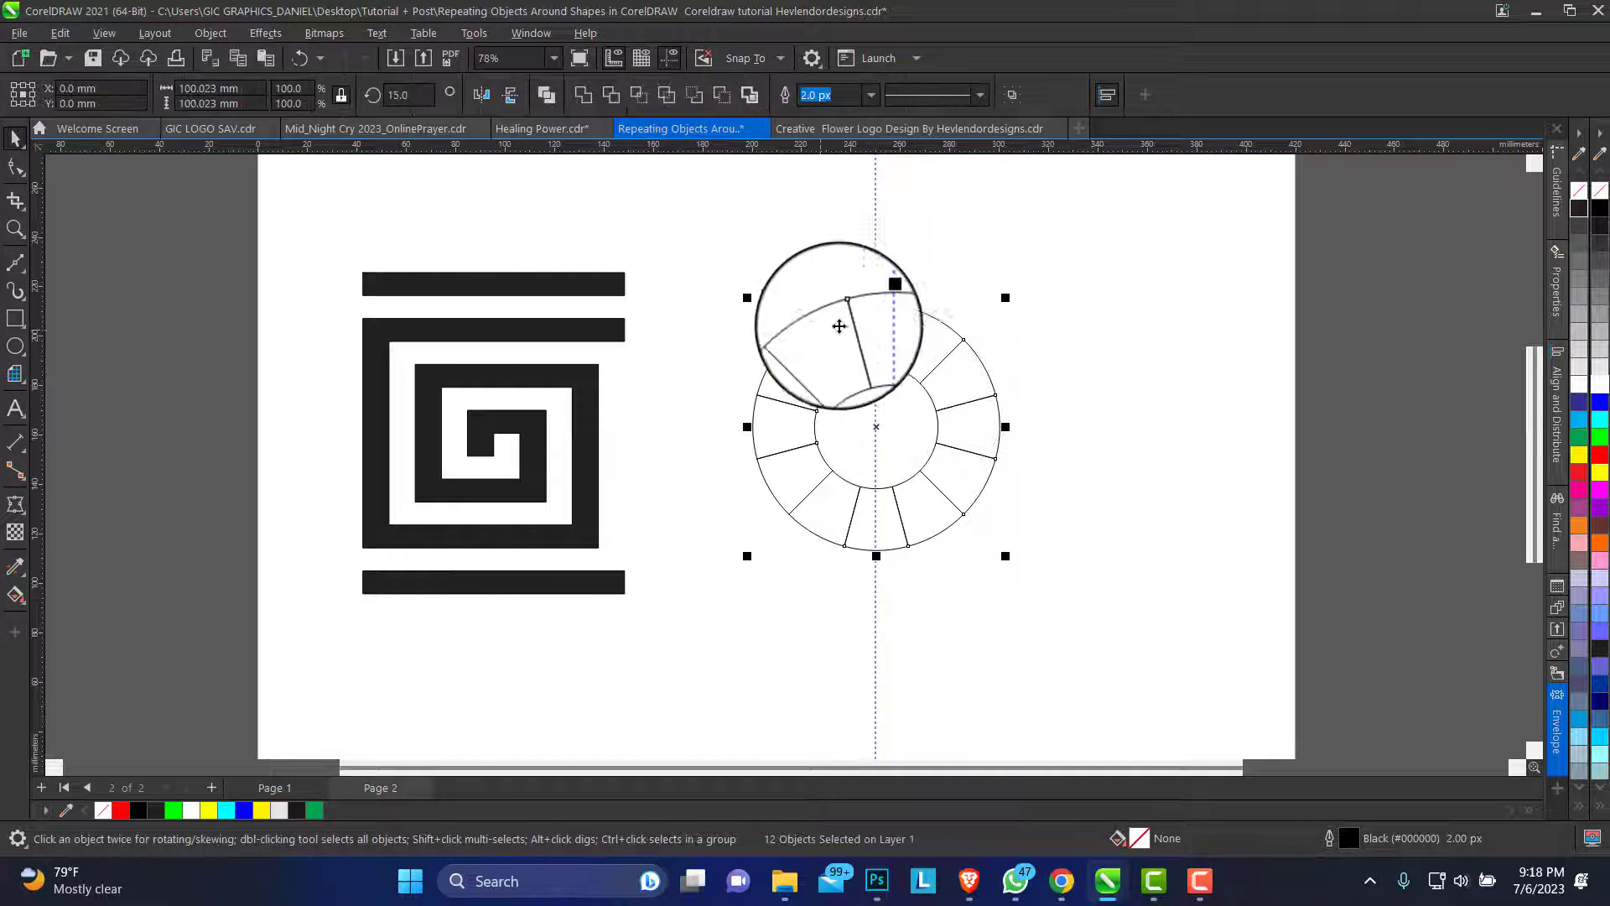
left_click(913, 368)
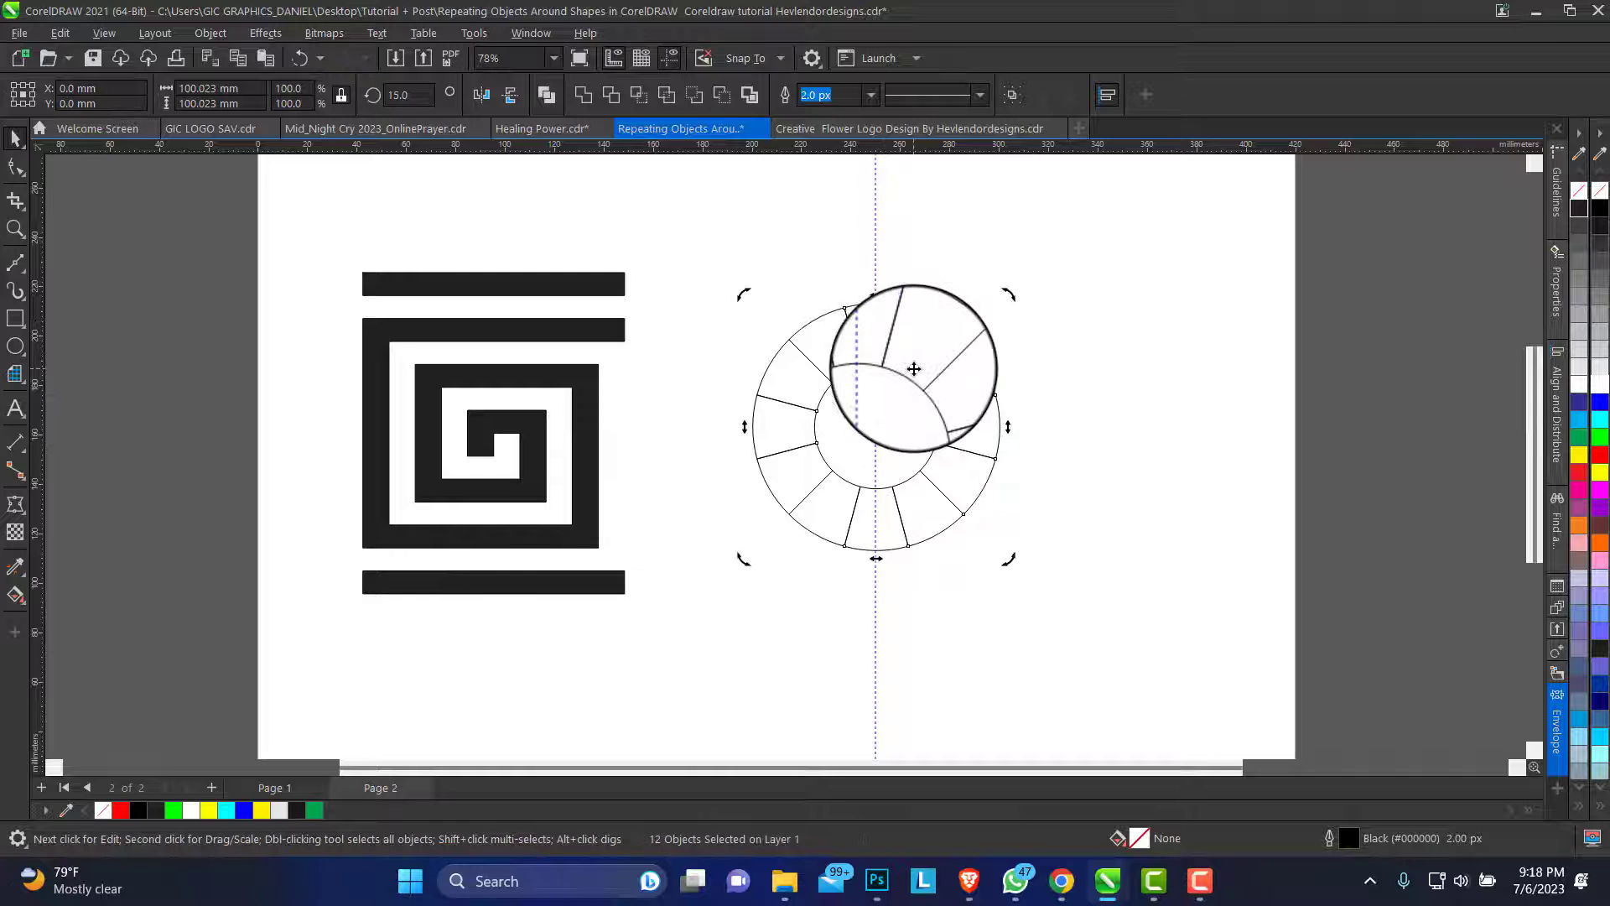
key("Delete")
key("ctrl+z")
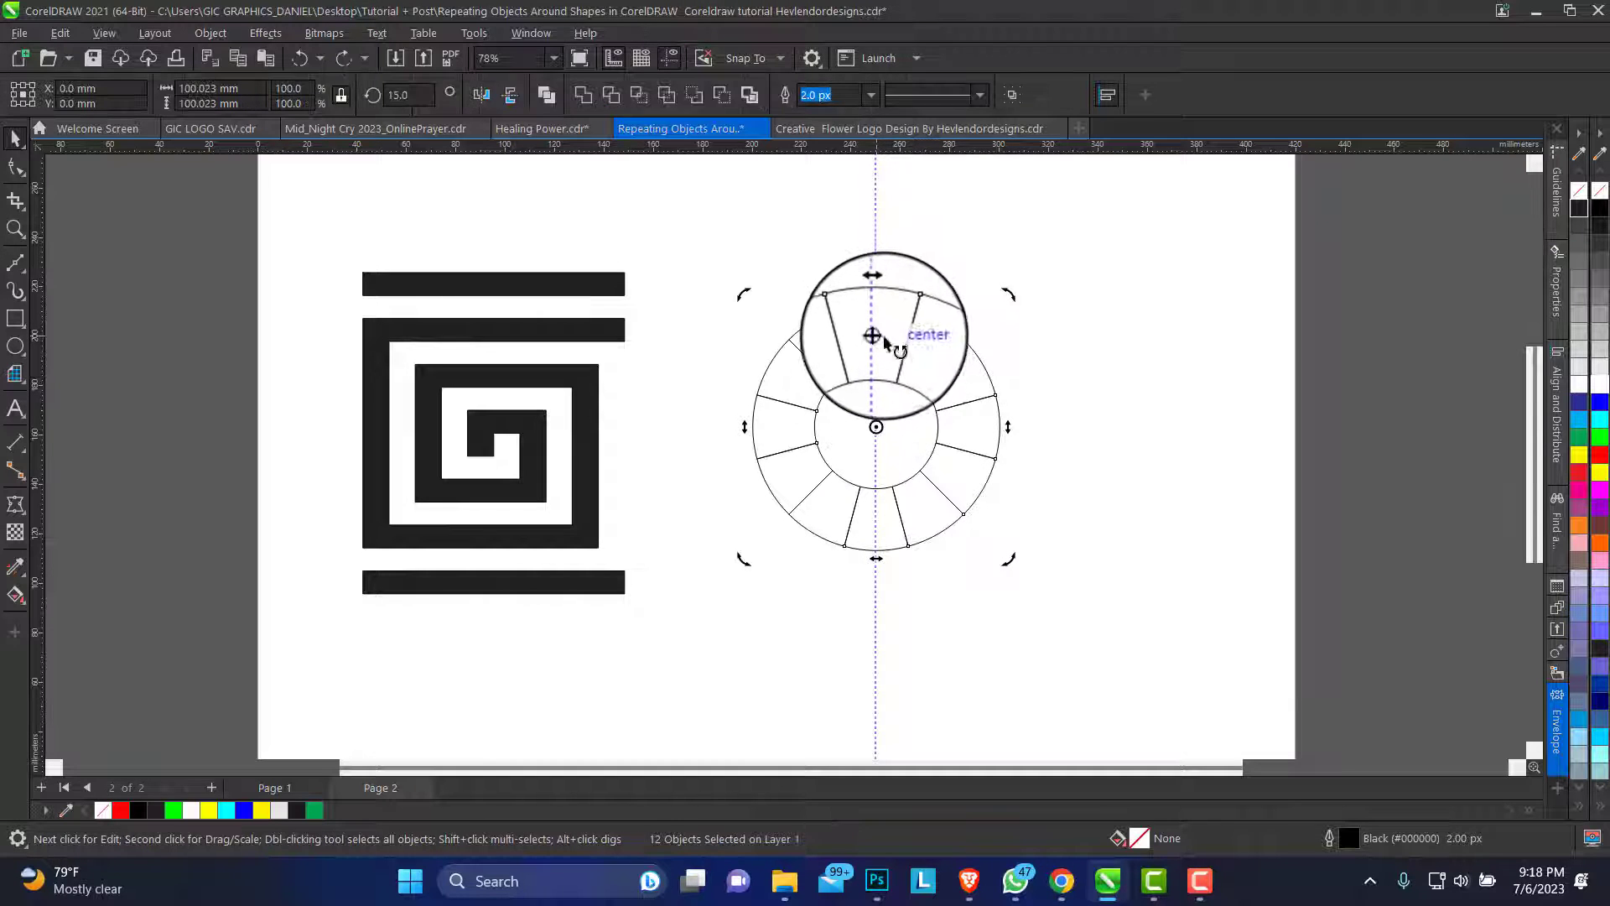
left_click(888, 330)
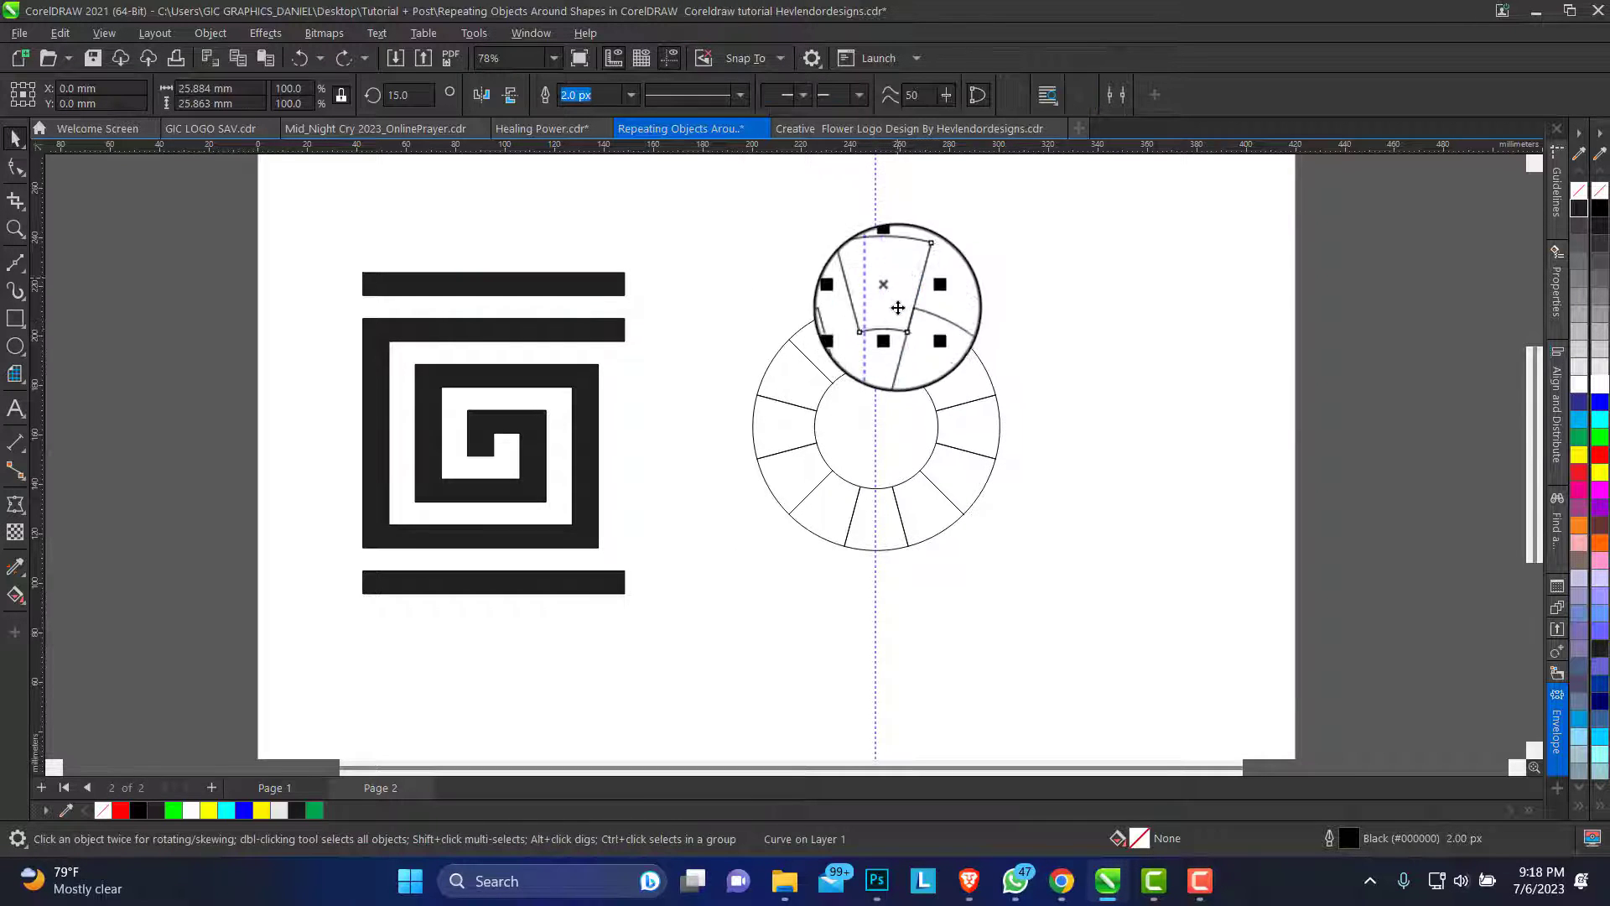
left_click_drag(709, 285, 1056, 570)
left_click(887, 325)
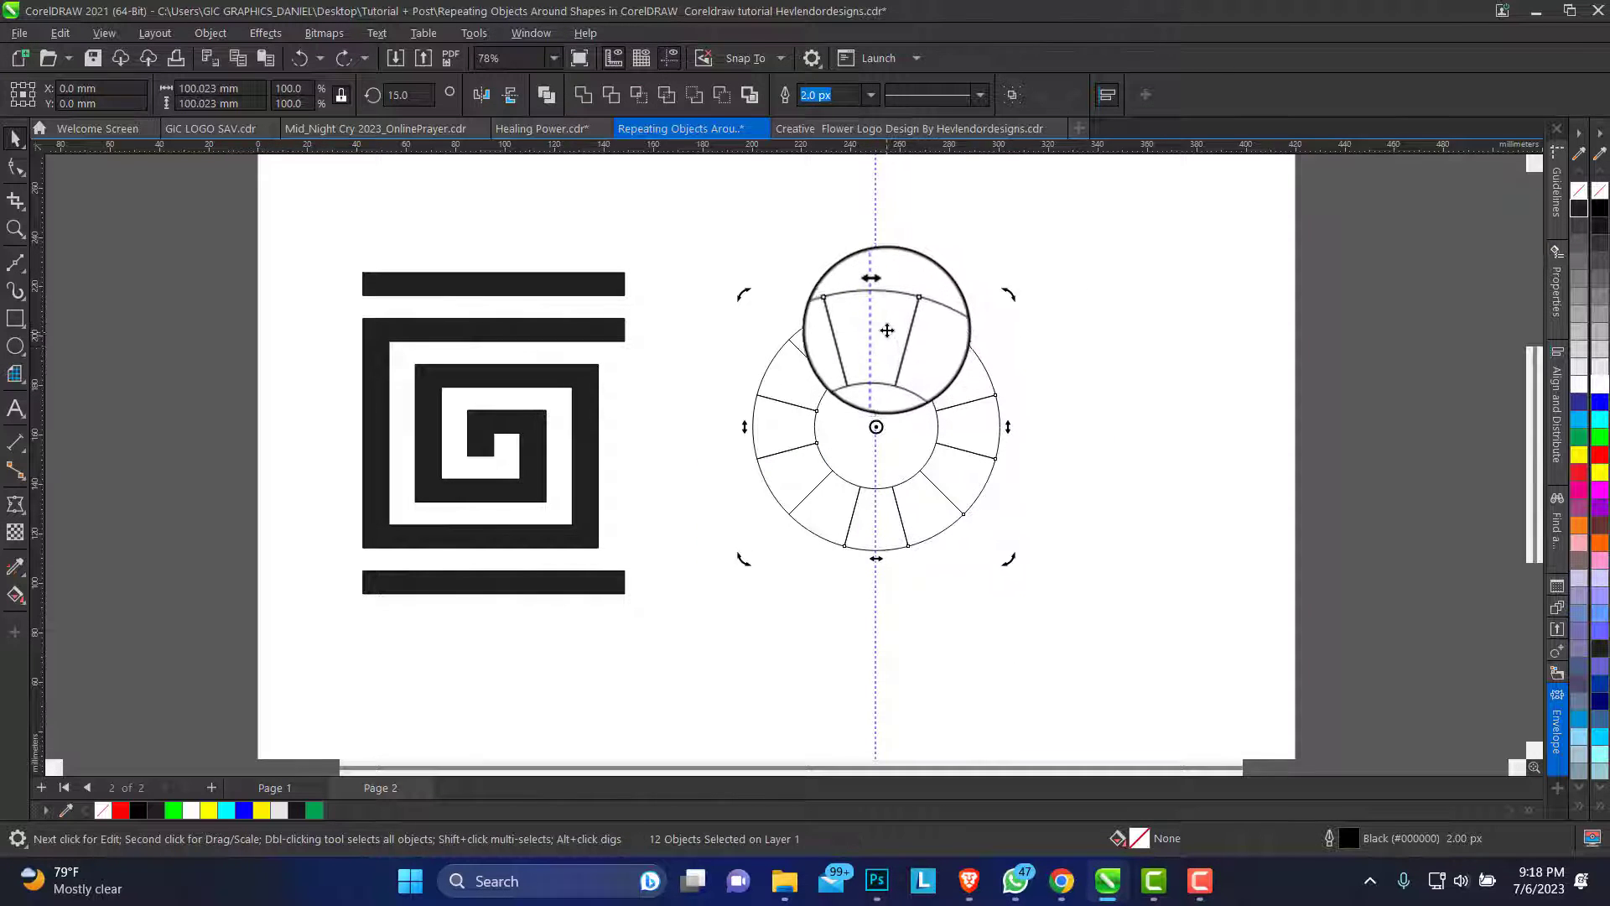
left_click(890, 345)
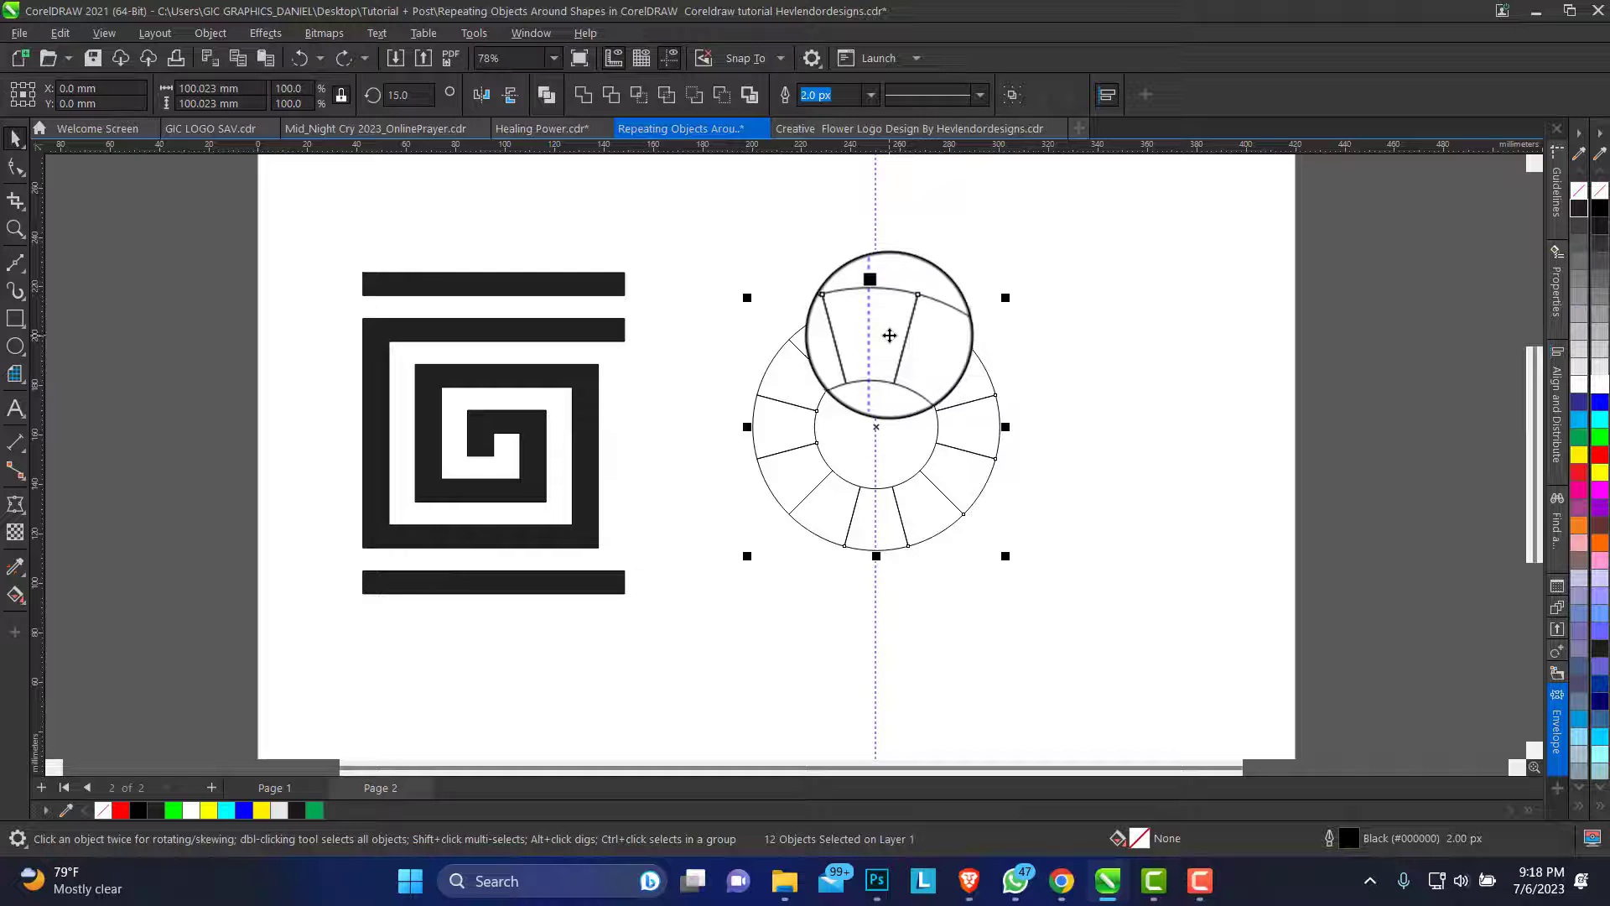
key("Delete")
key("ctrl+z")
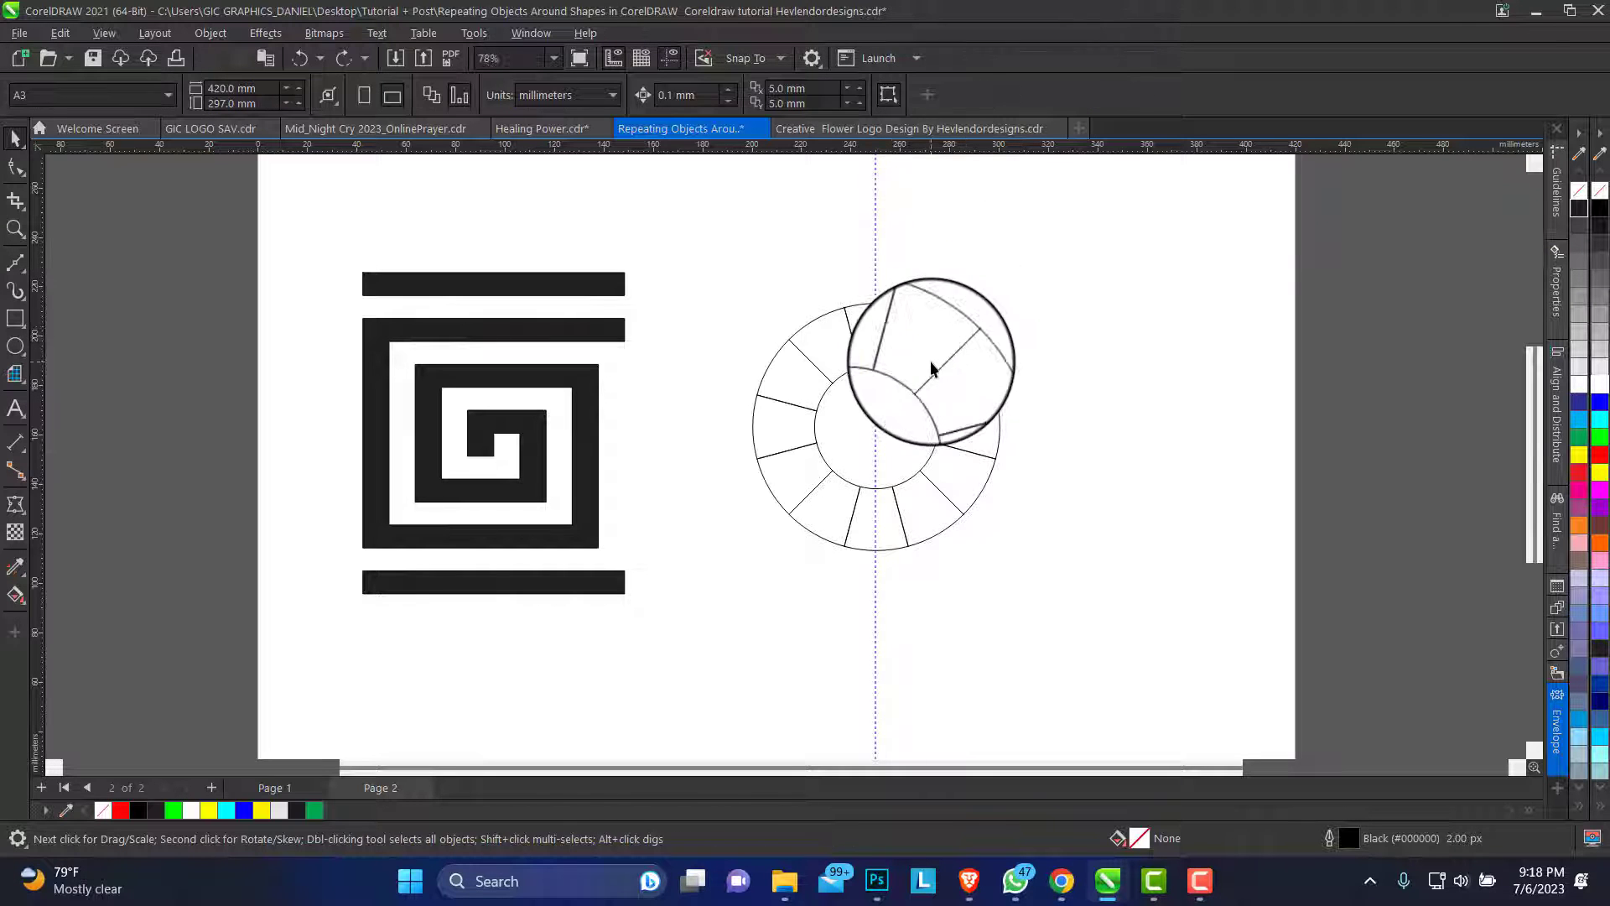
left_click(952, 363)
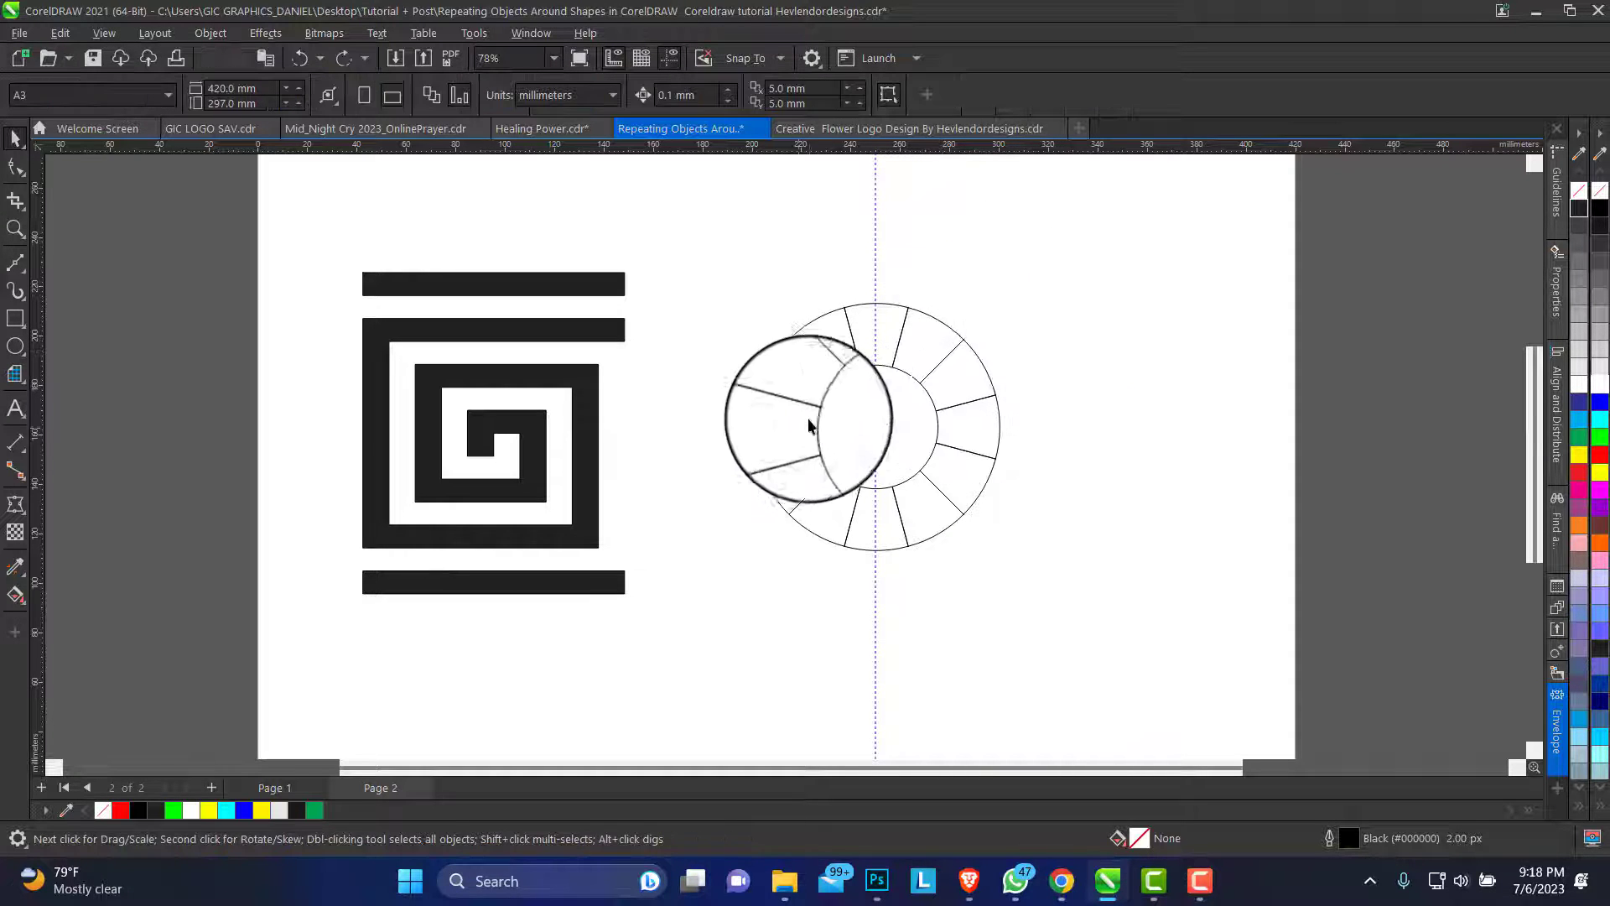
Delete all the ring segments except the top one centred on the vertical guideline
left_click_drag(738, 353, 998, 553)
key("Delete")
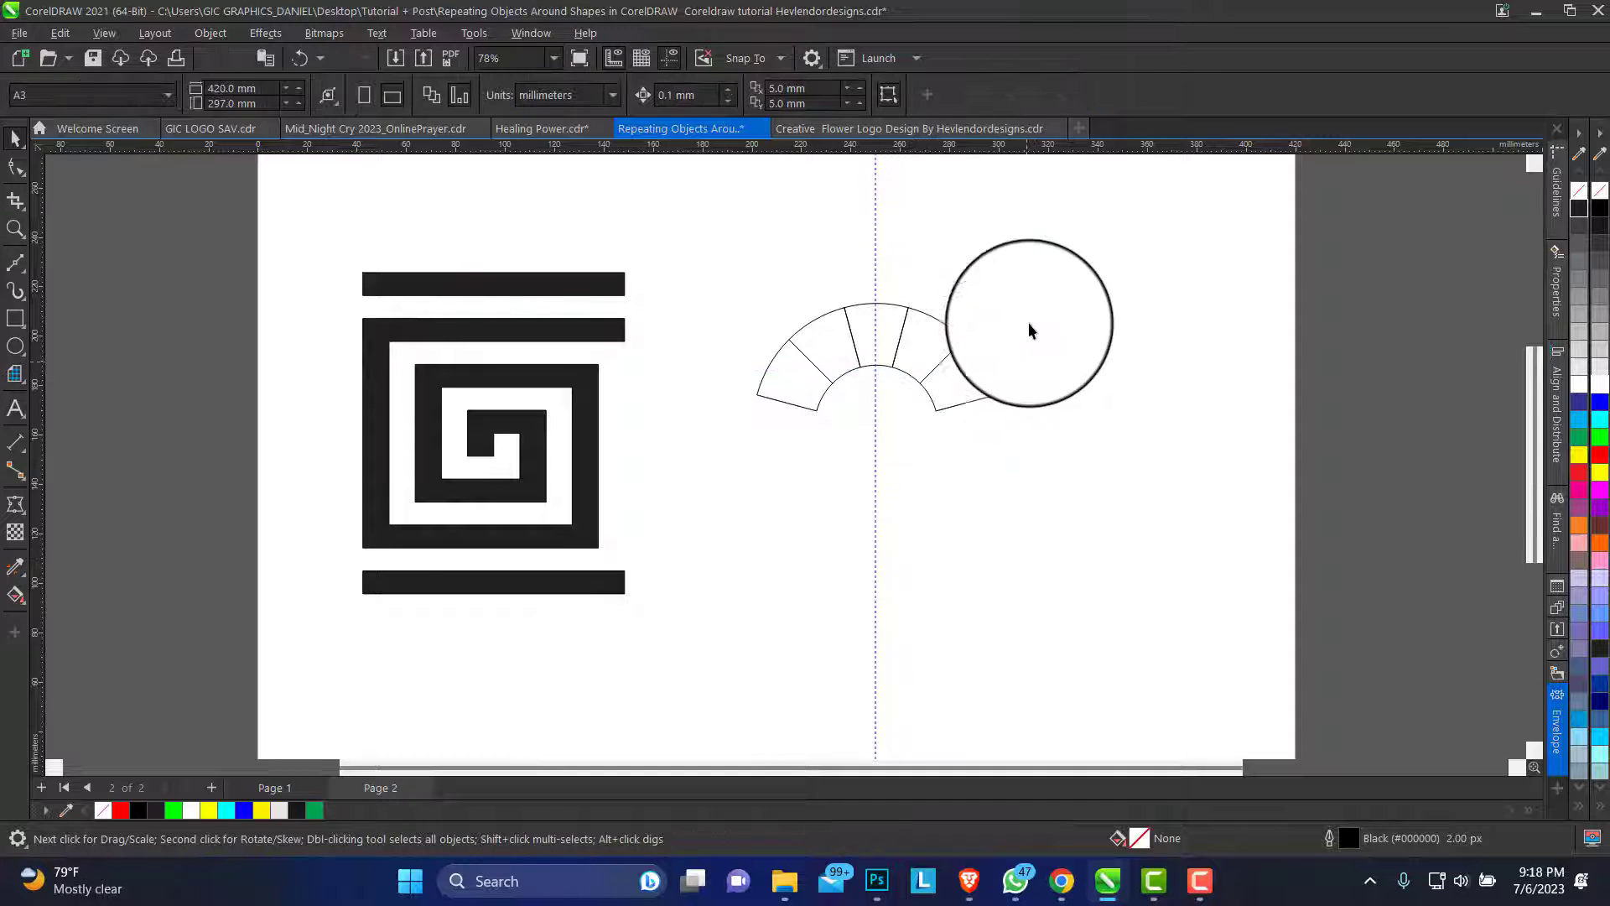
left_click_drag(1035, 290, 868, 508)
key("Delete")
left_click_drag(719, 259, 873, 474)
key("Delete")
left_click(883, 332)
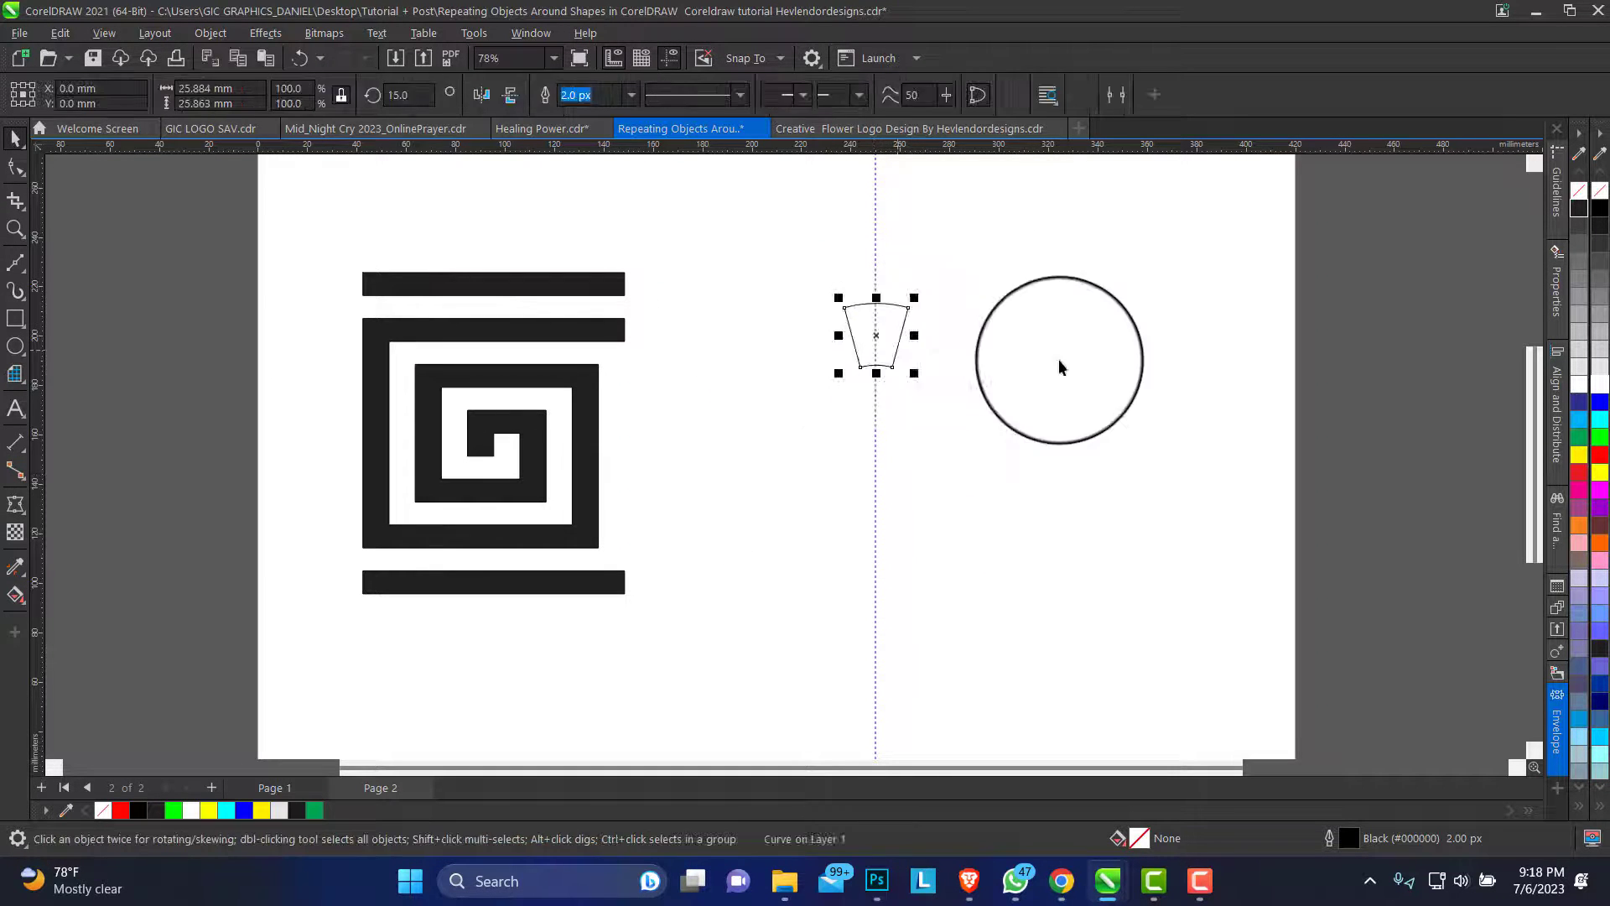
Paste the copied 50 mm circle back in place directly beneath the remaining segment
left_click_drag(951, 363, 978, 435)
key("ctrl+v")
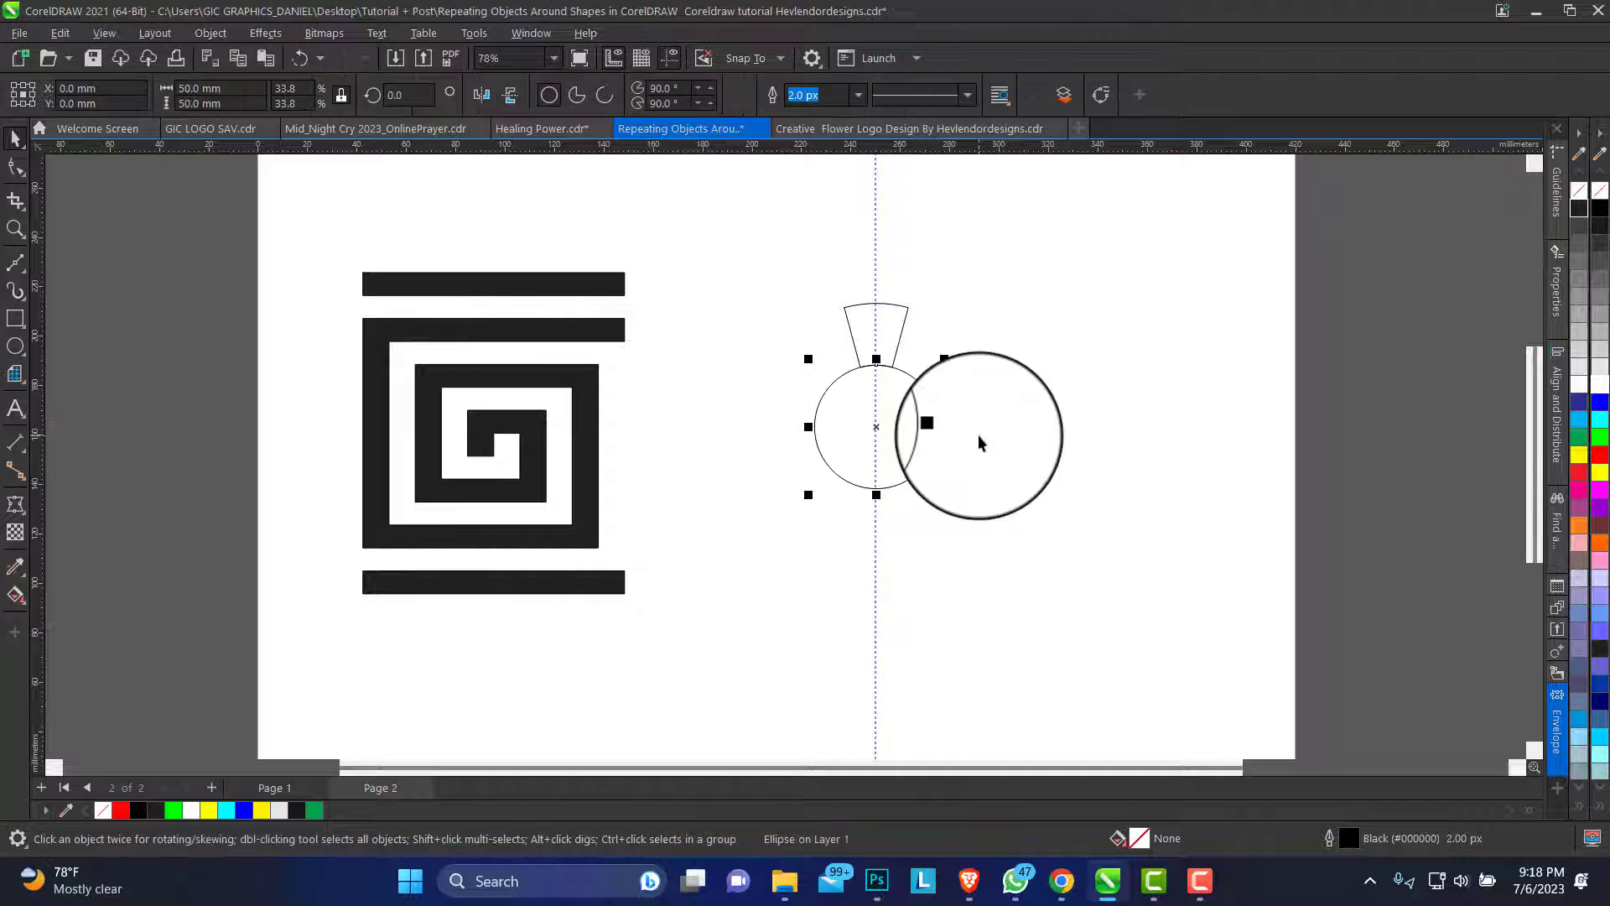
left_click(894, 322)
Try the Envelope tool on the square spiral motif, then leave it and deselect the motif
left_click(613, 331)
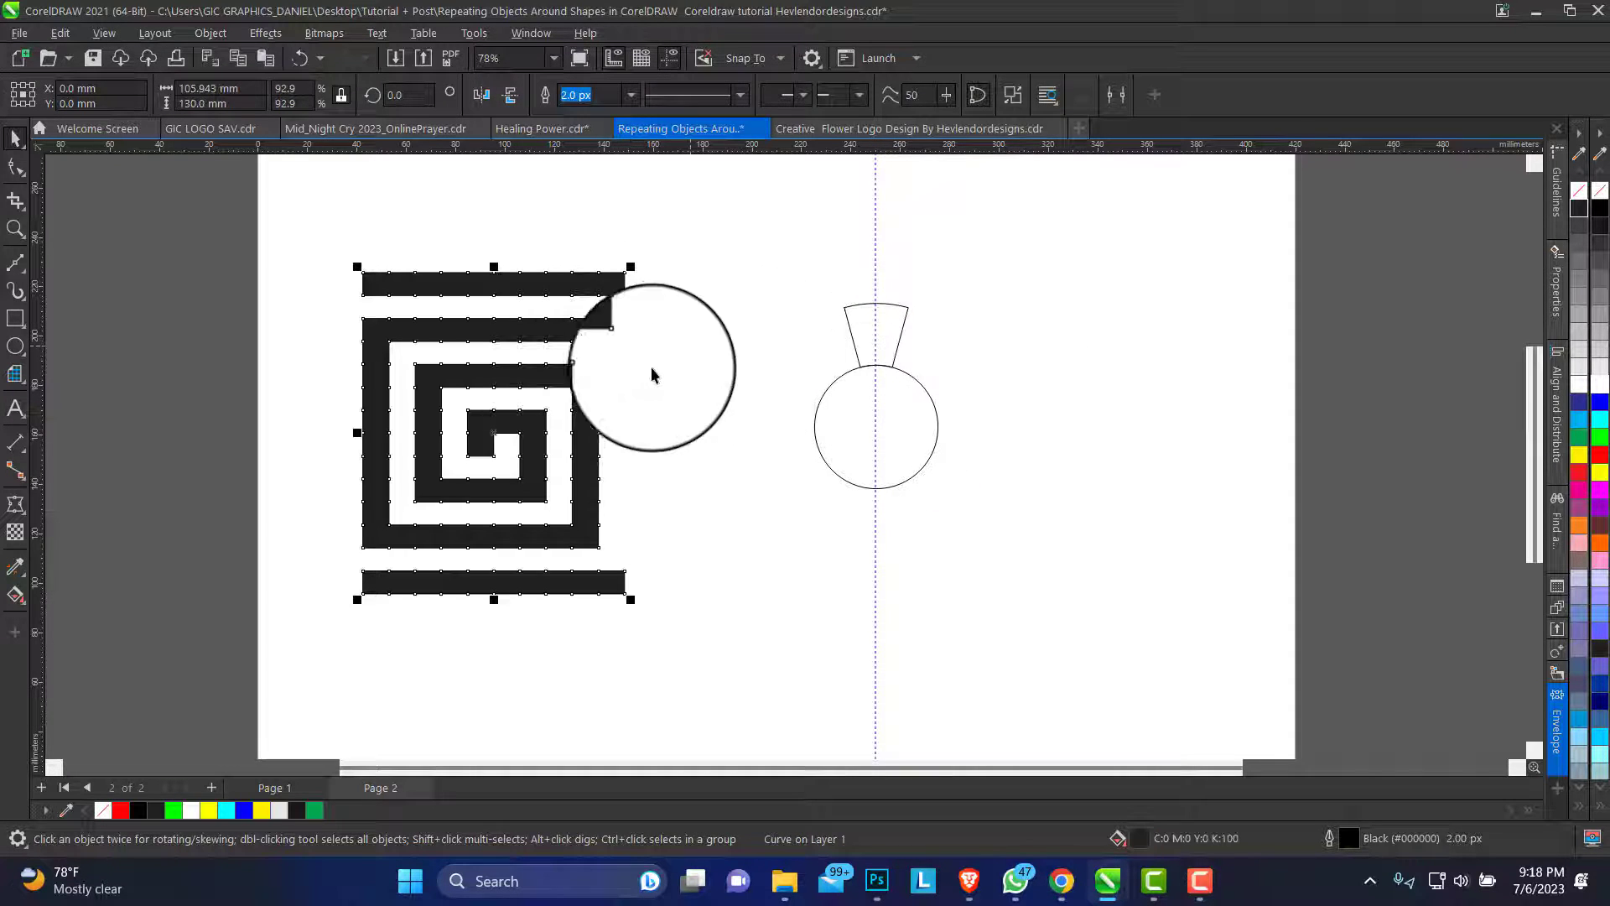
key("z")
right_click(652, 358)
left_click_drag(444, 253, 1058, 600)
scroll(671, 335, "down", 2)
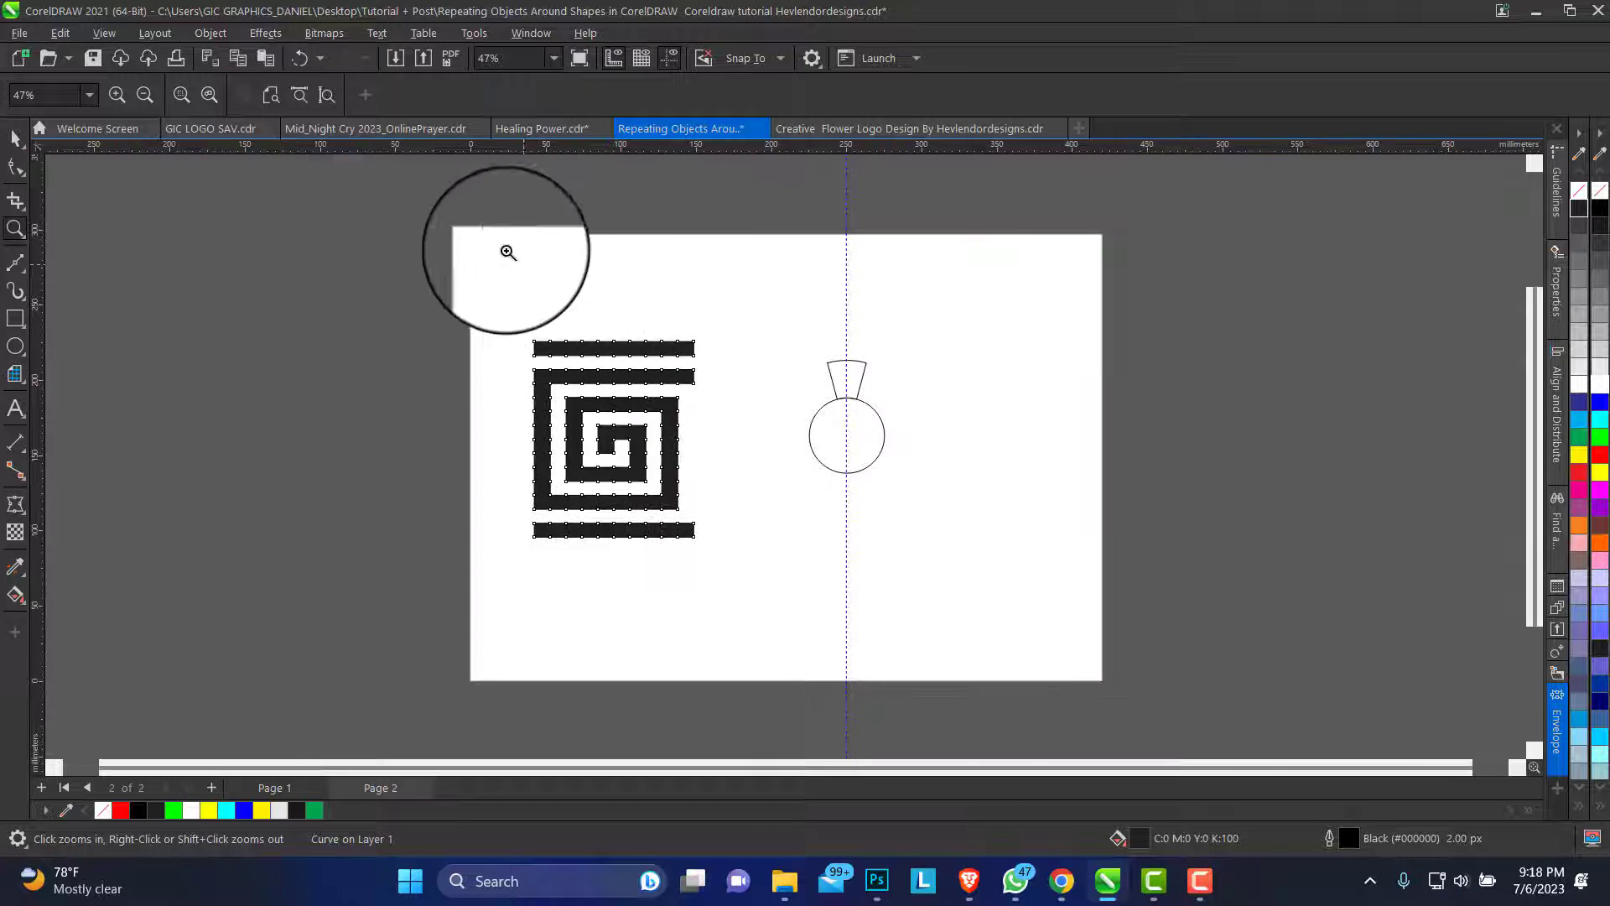
scroll(738, 467, "up", 1)
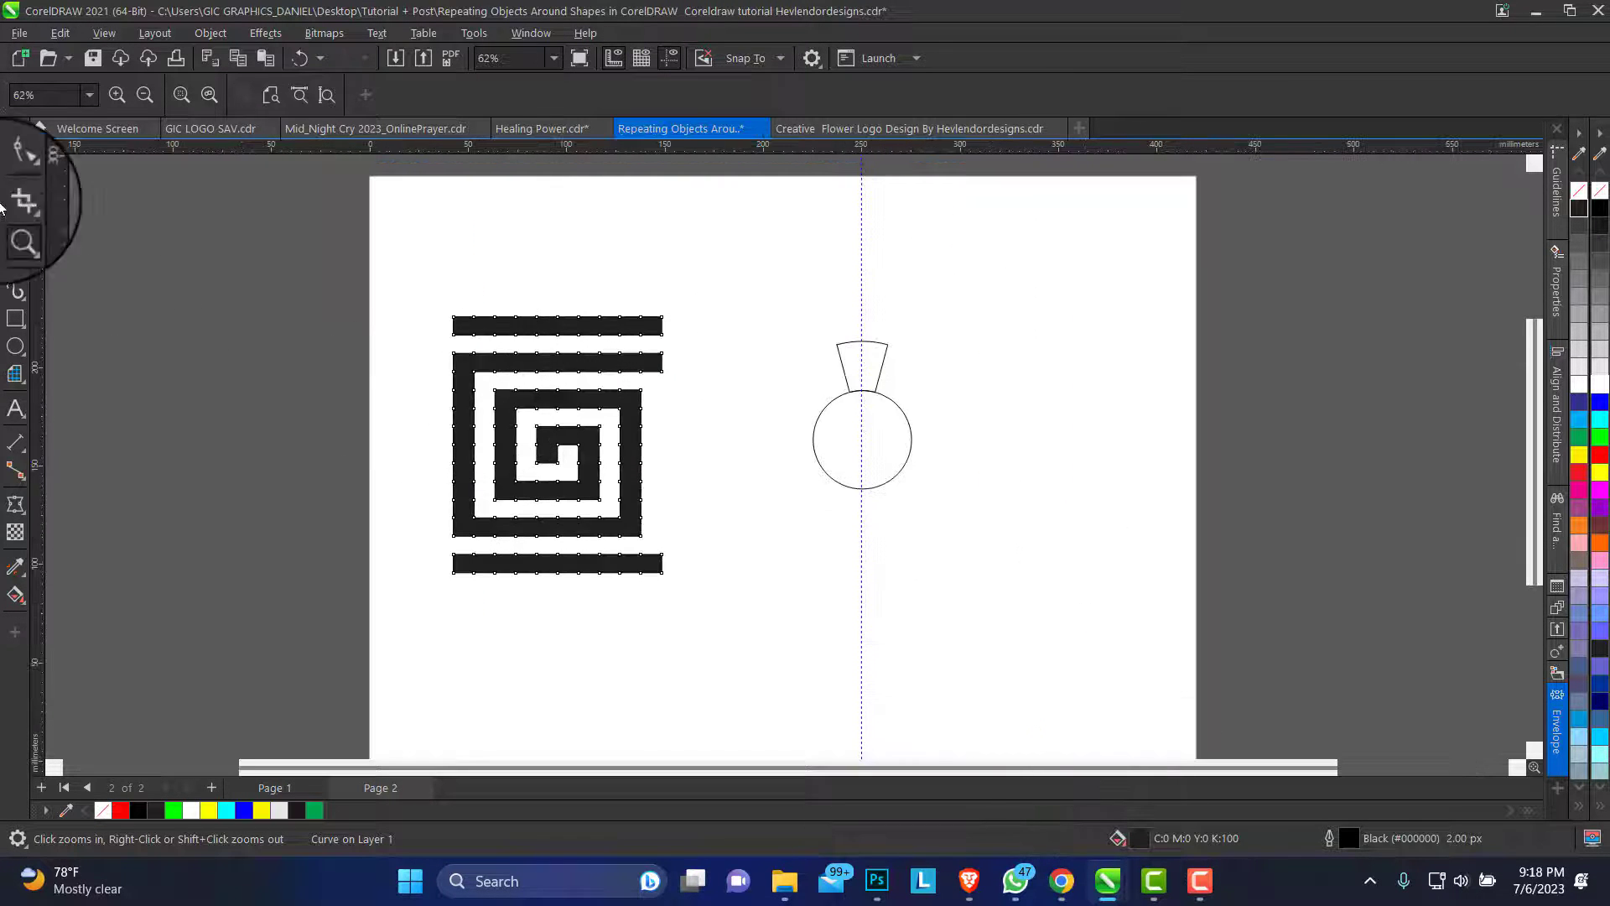
left_click(15, 137)
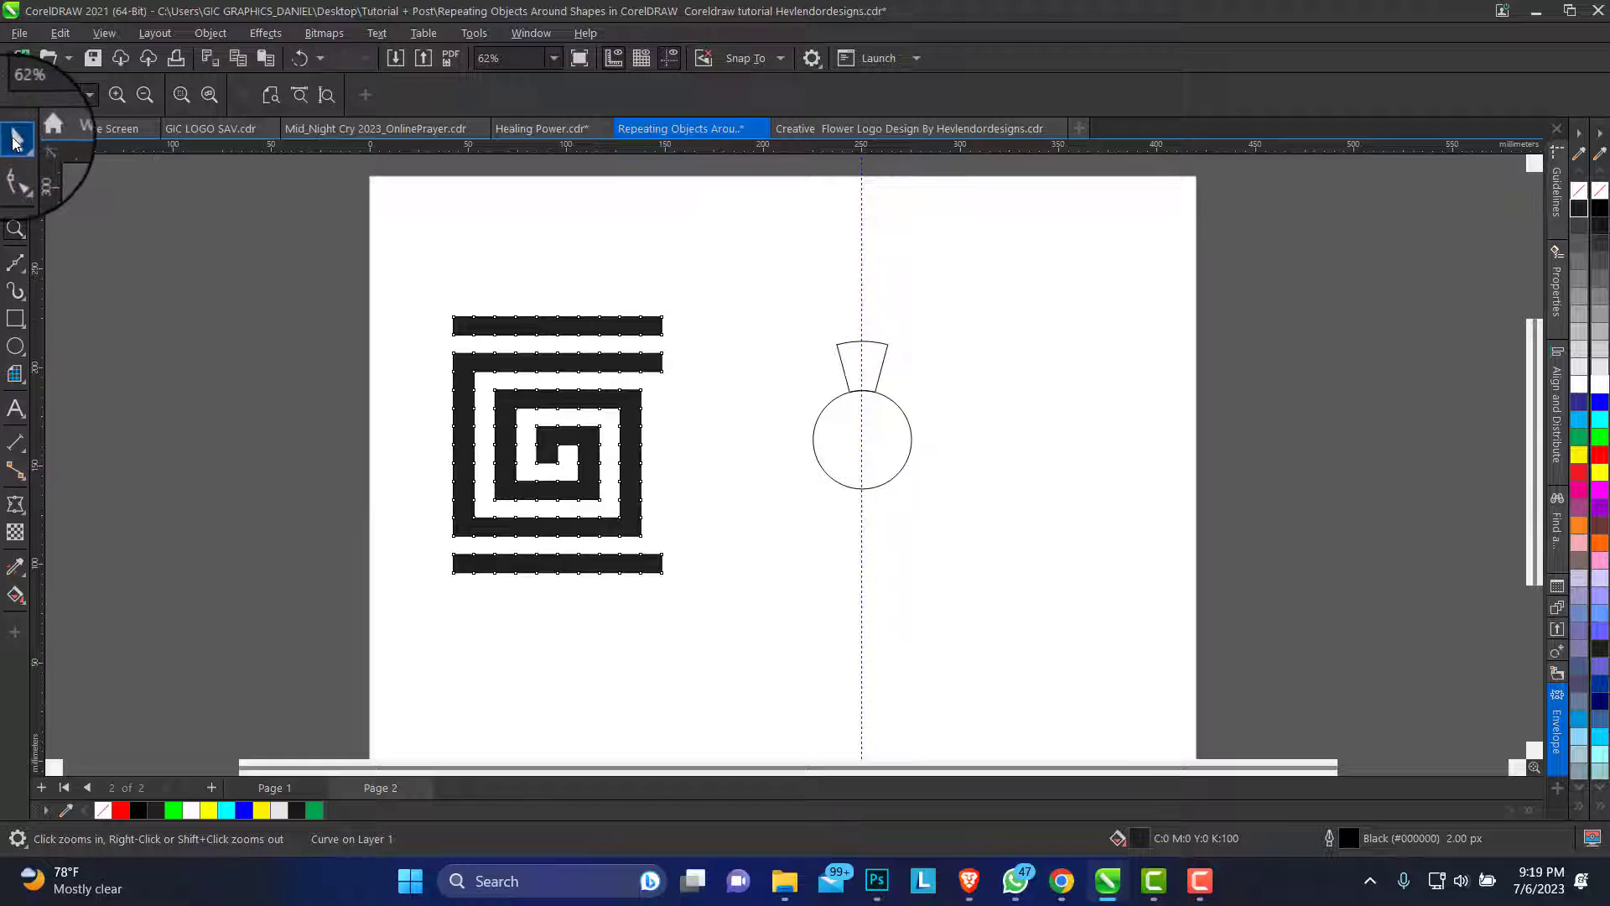
left_click(23, 515)
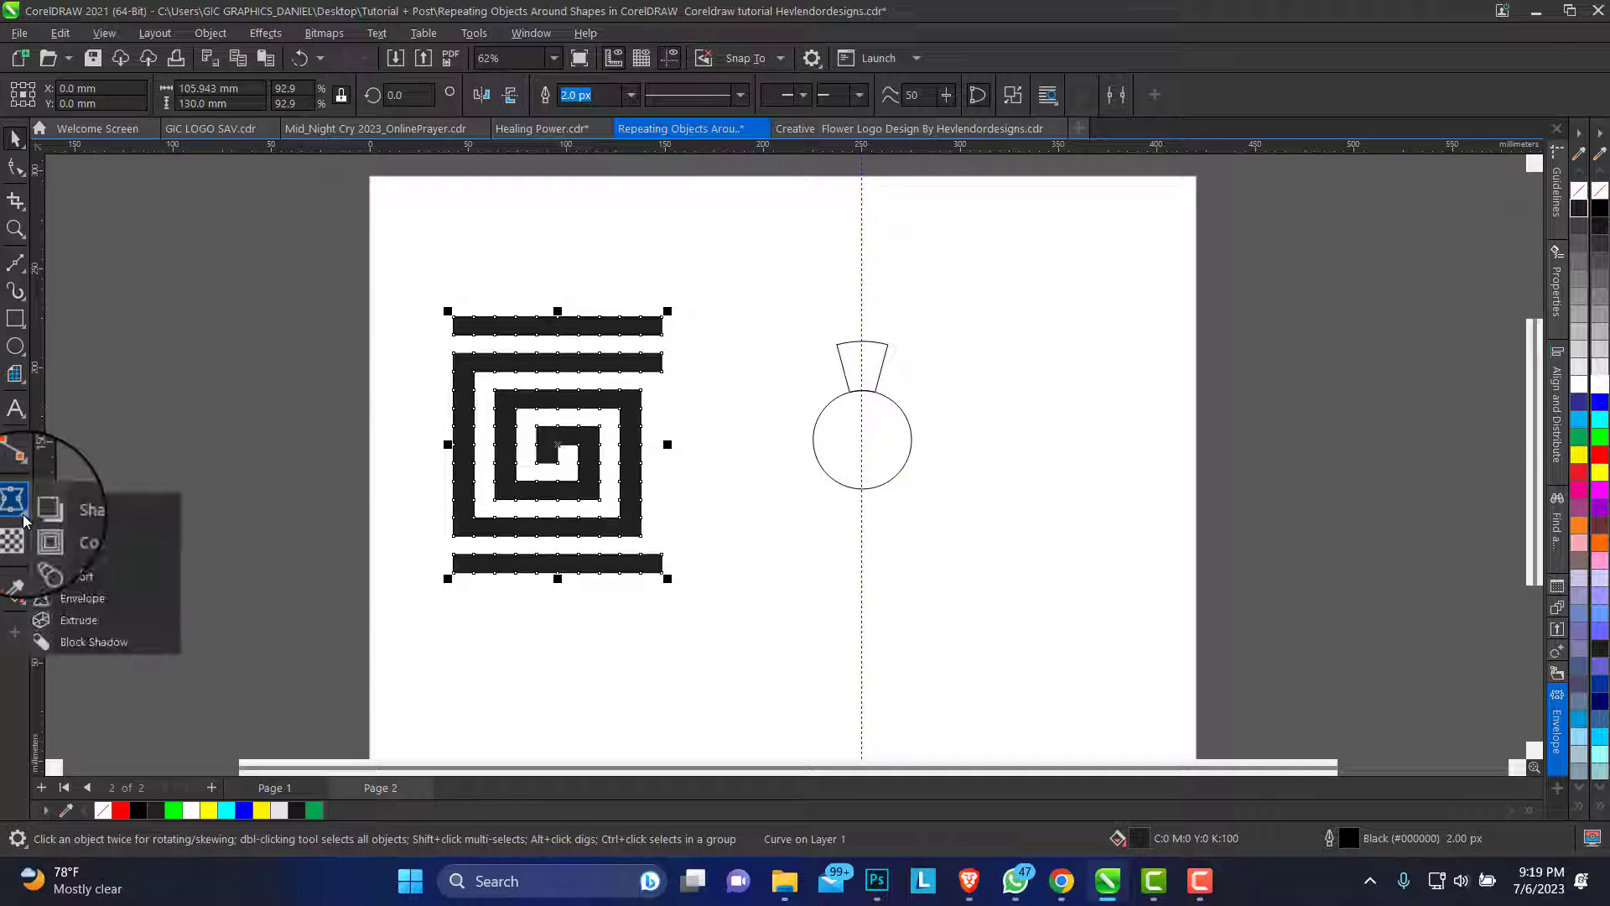
left_click(90, 602)
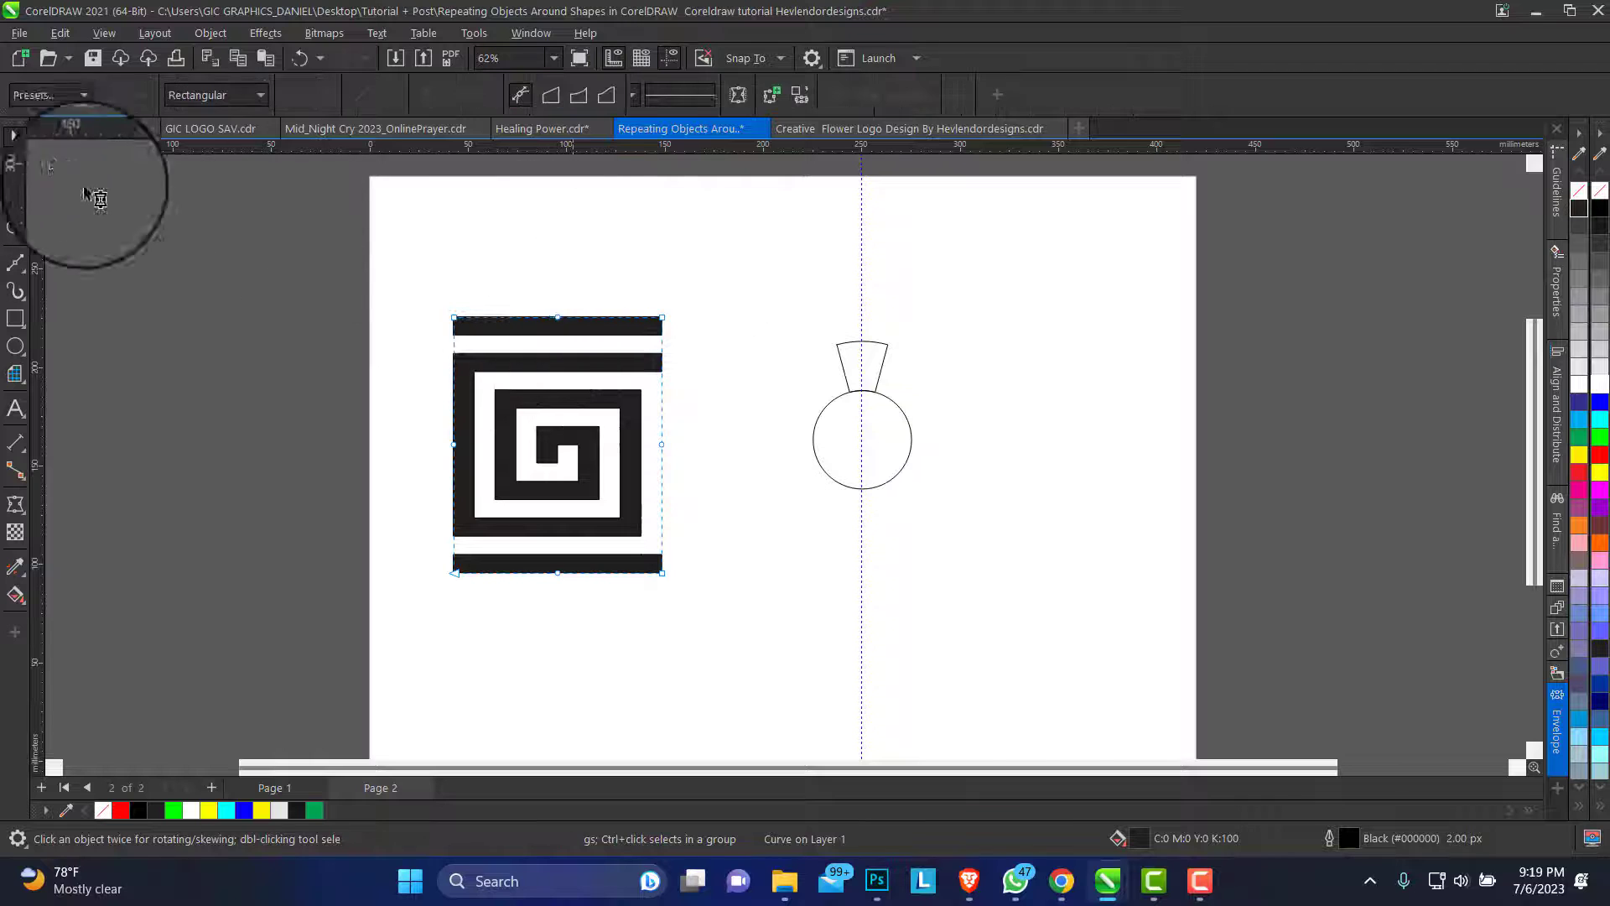
key("space")
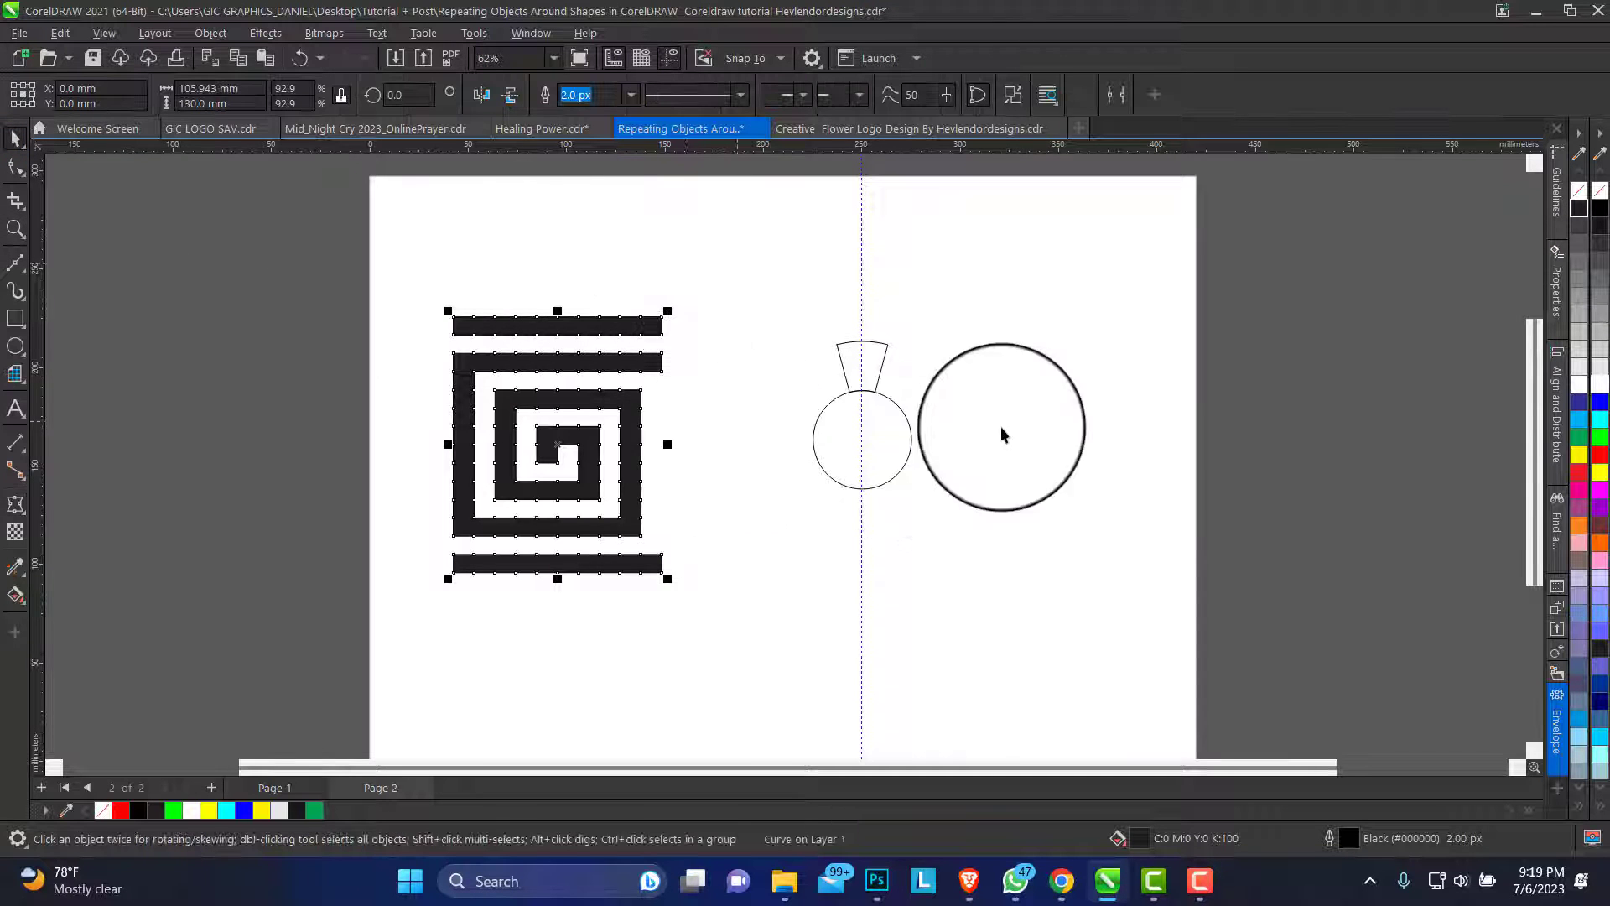
left_click(355, 248)
left_click(355, 246)
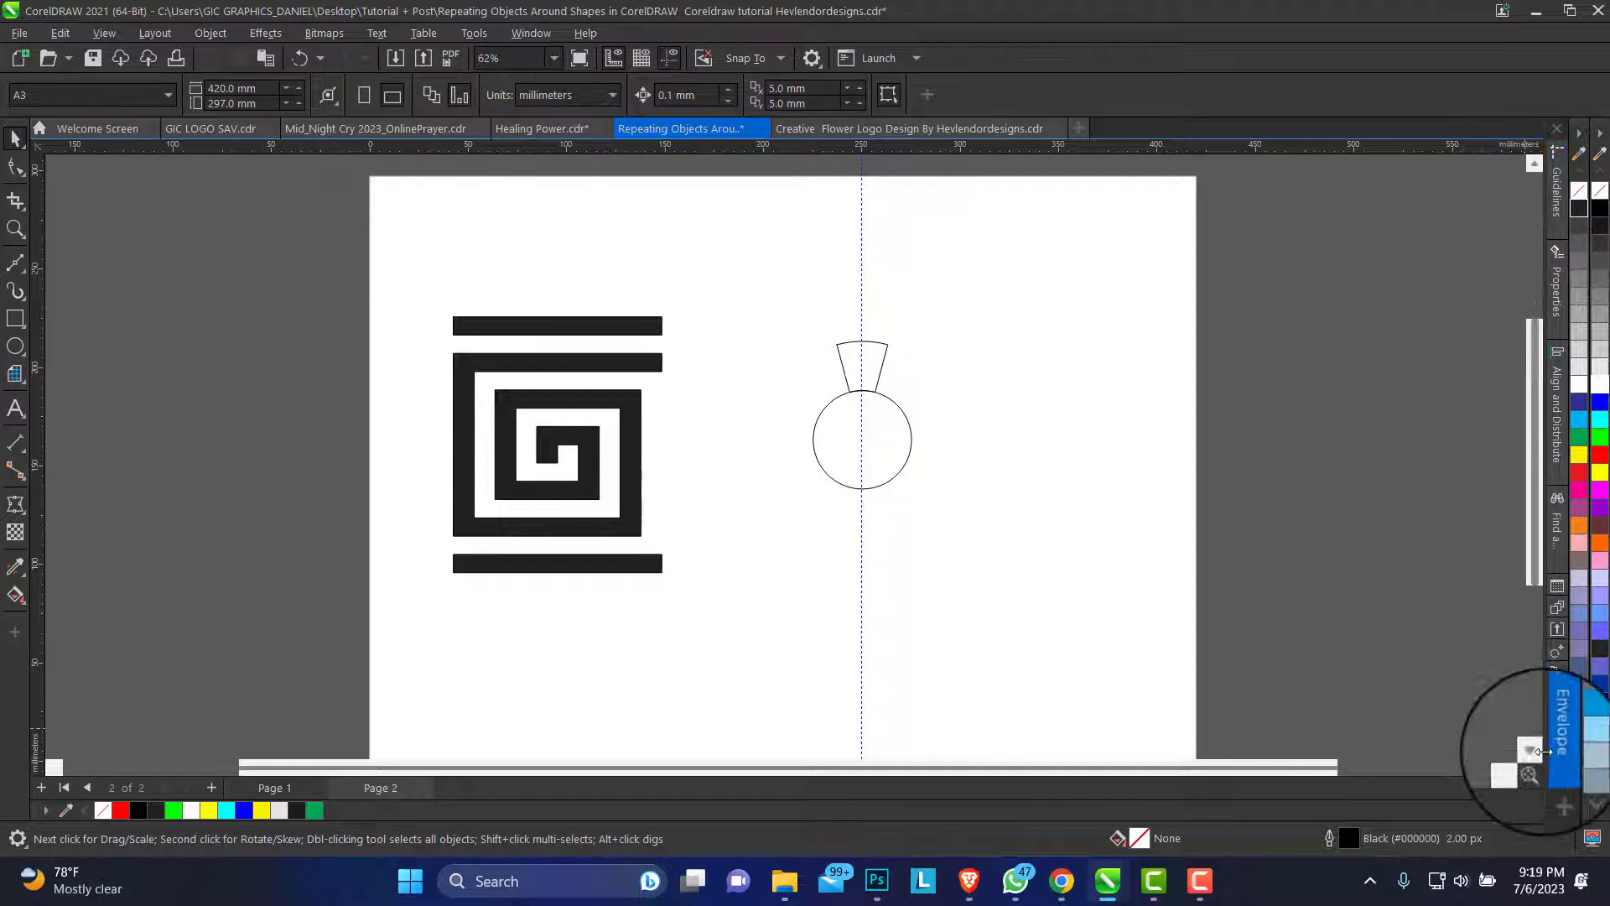
Display the Envelope docker for applying envelopes to objects
left_click(1556, 790)
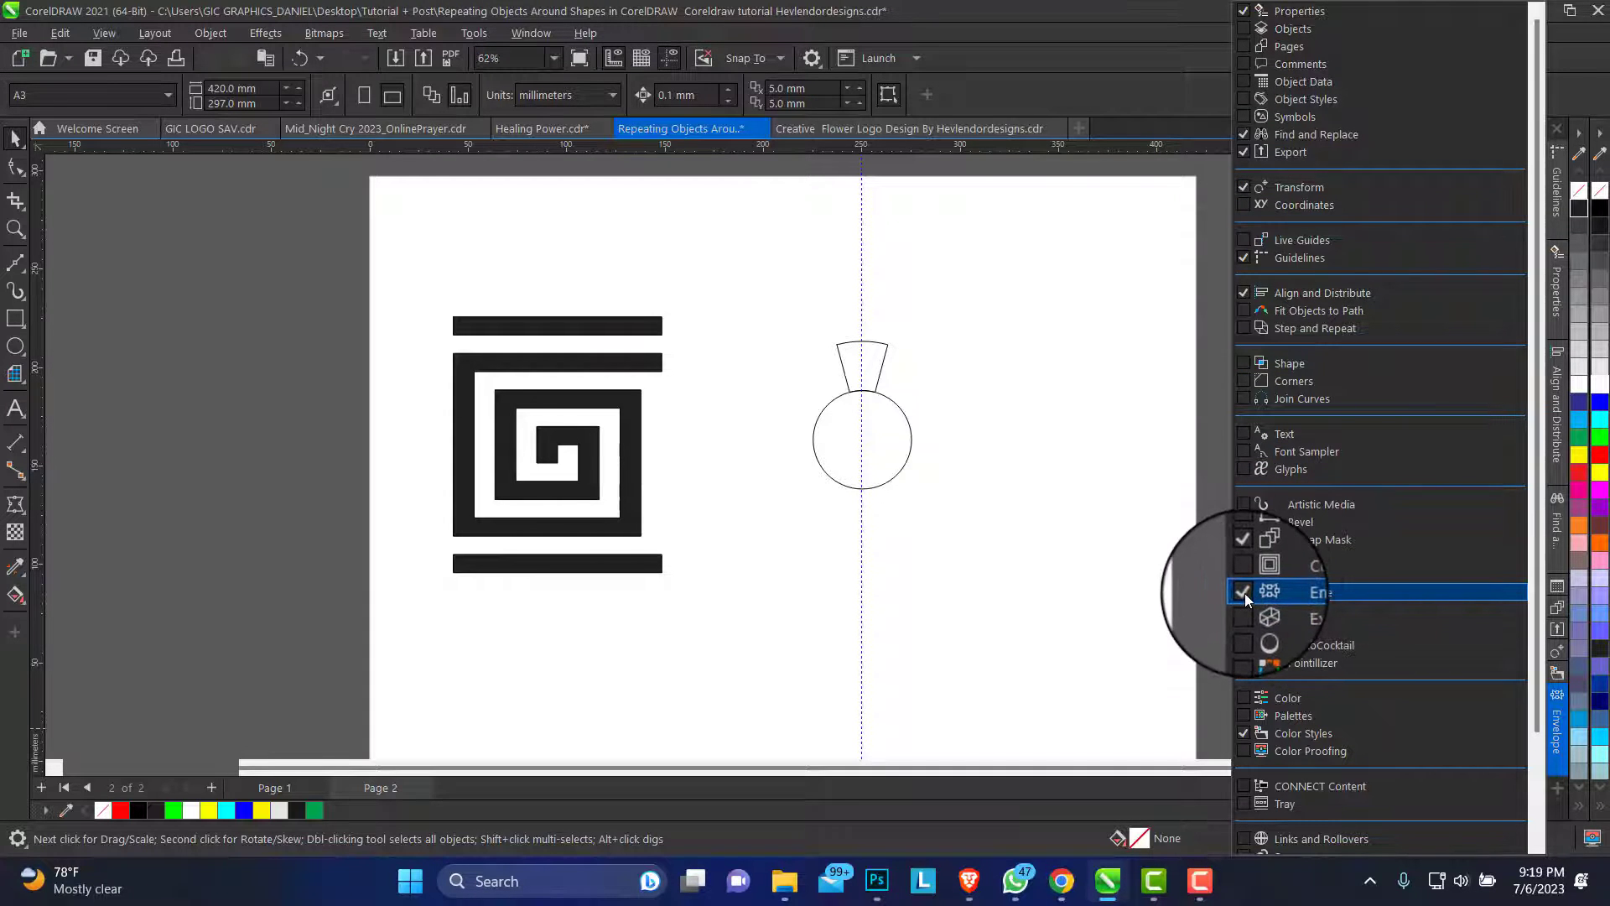
left_click(1244, 592)
left_click(1243, 593)
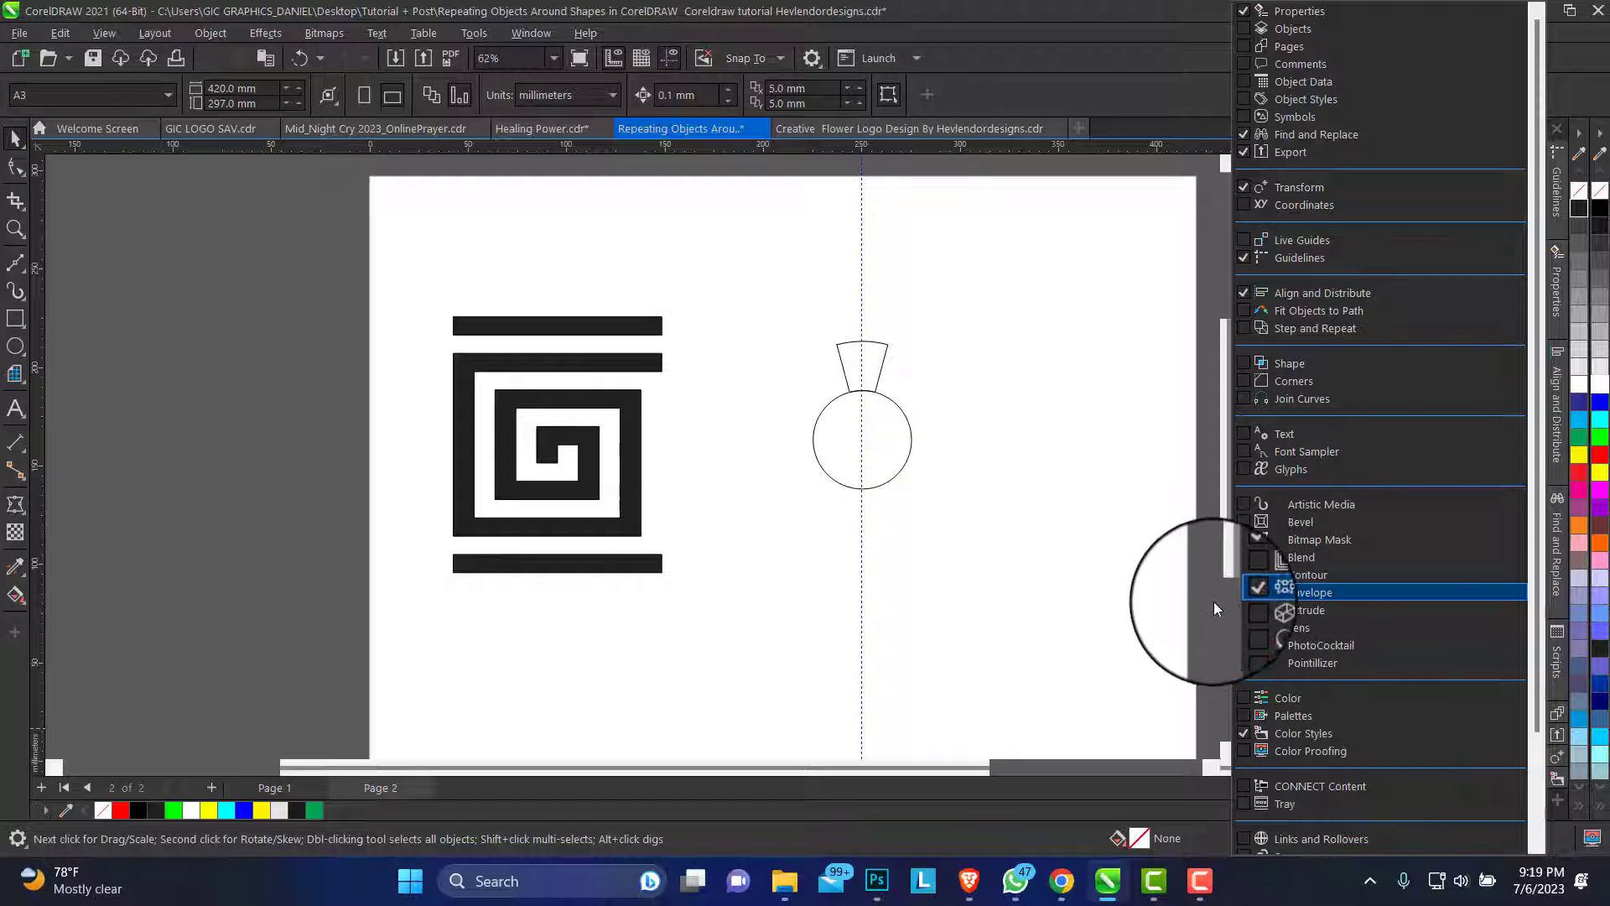
left_click(1198, 536)
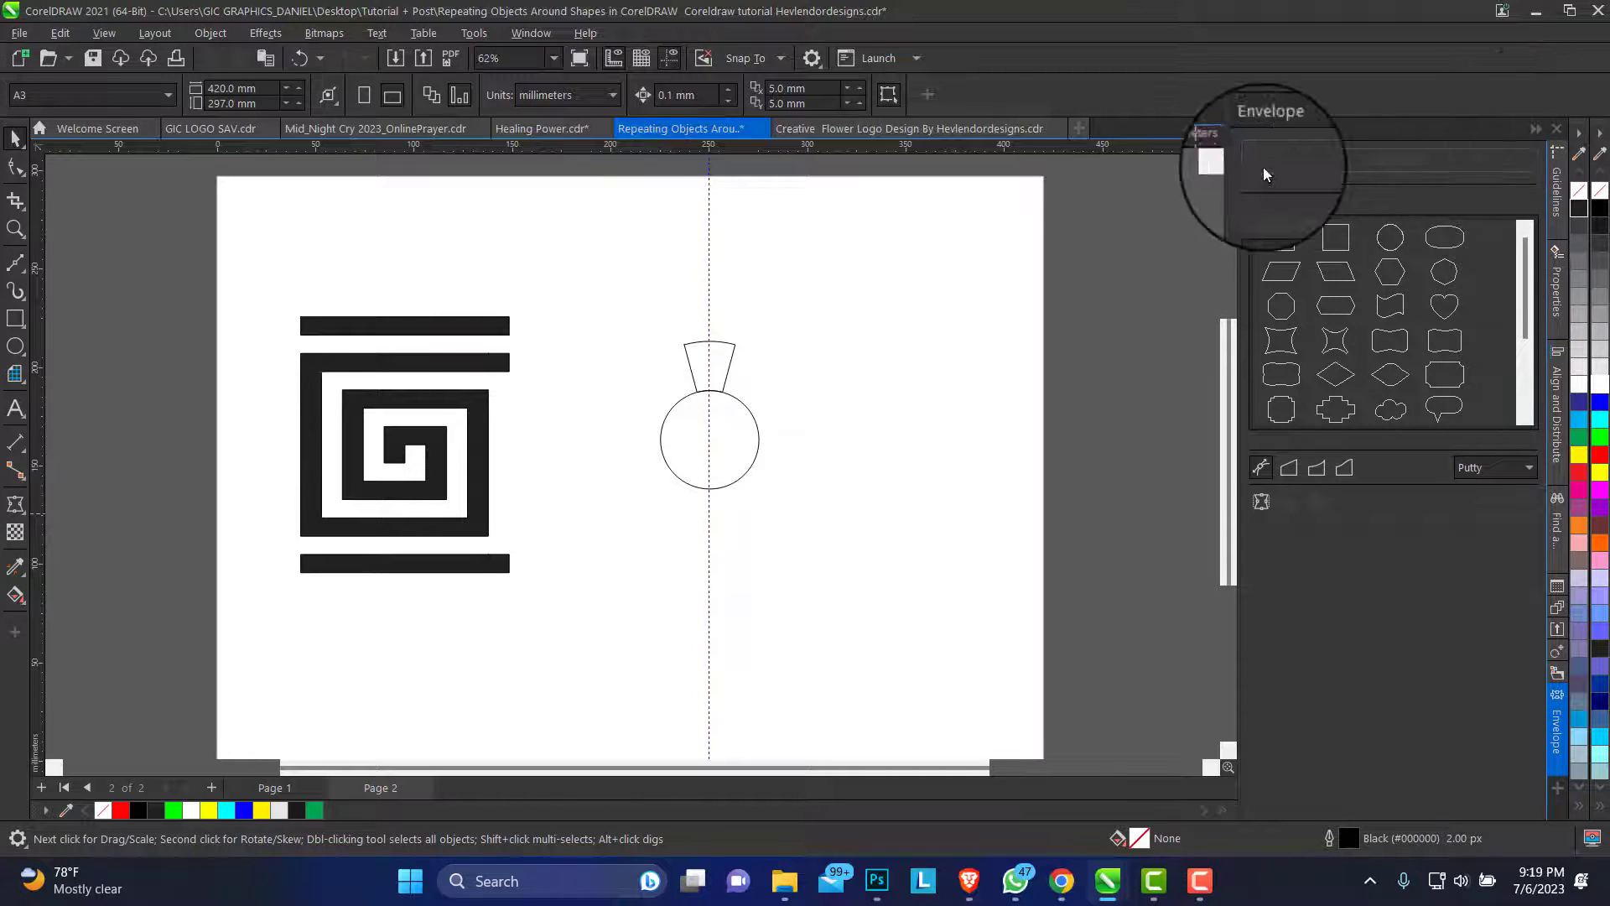
left_click(265, 33)
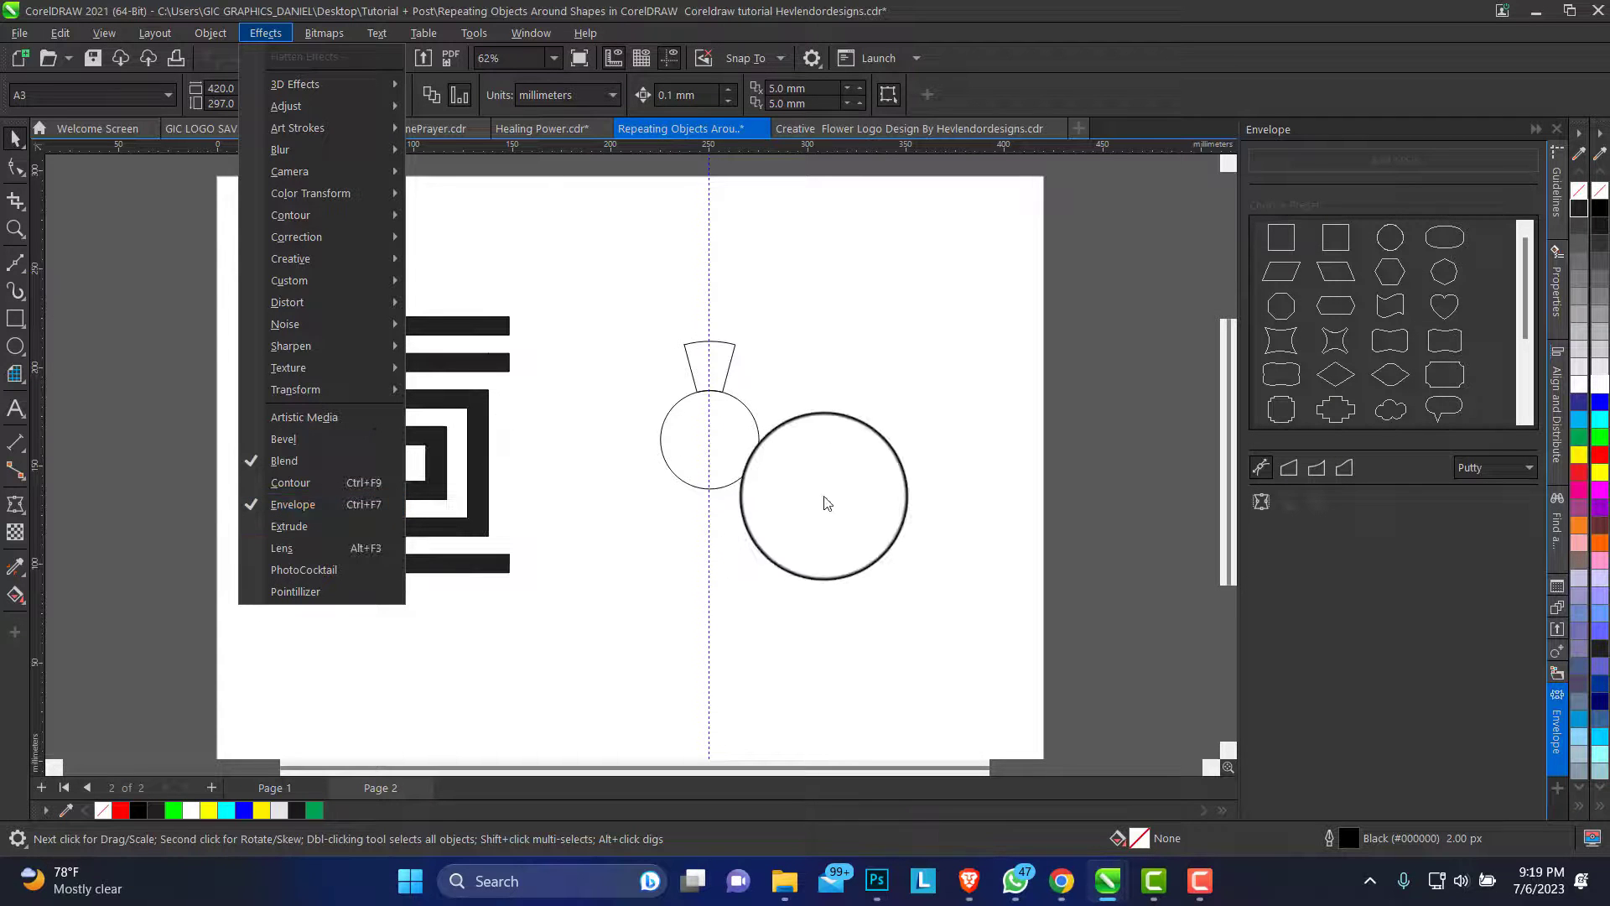
left_click_drag(826, 502, 798, 450)
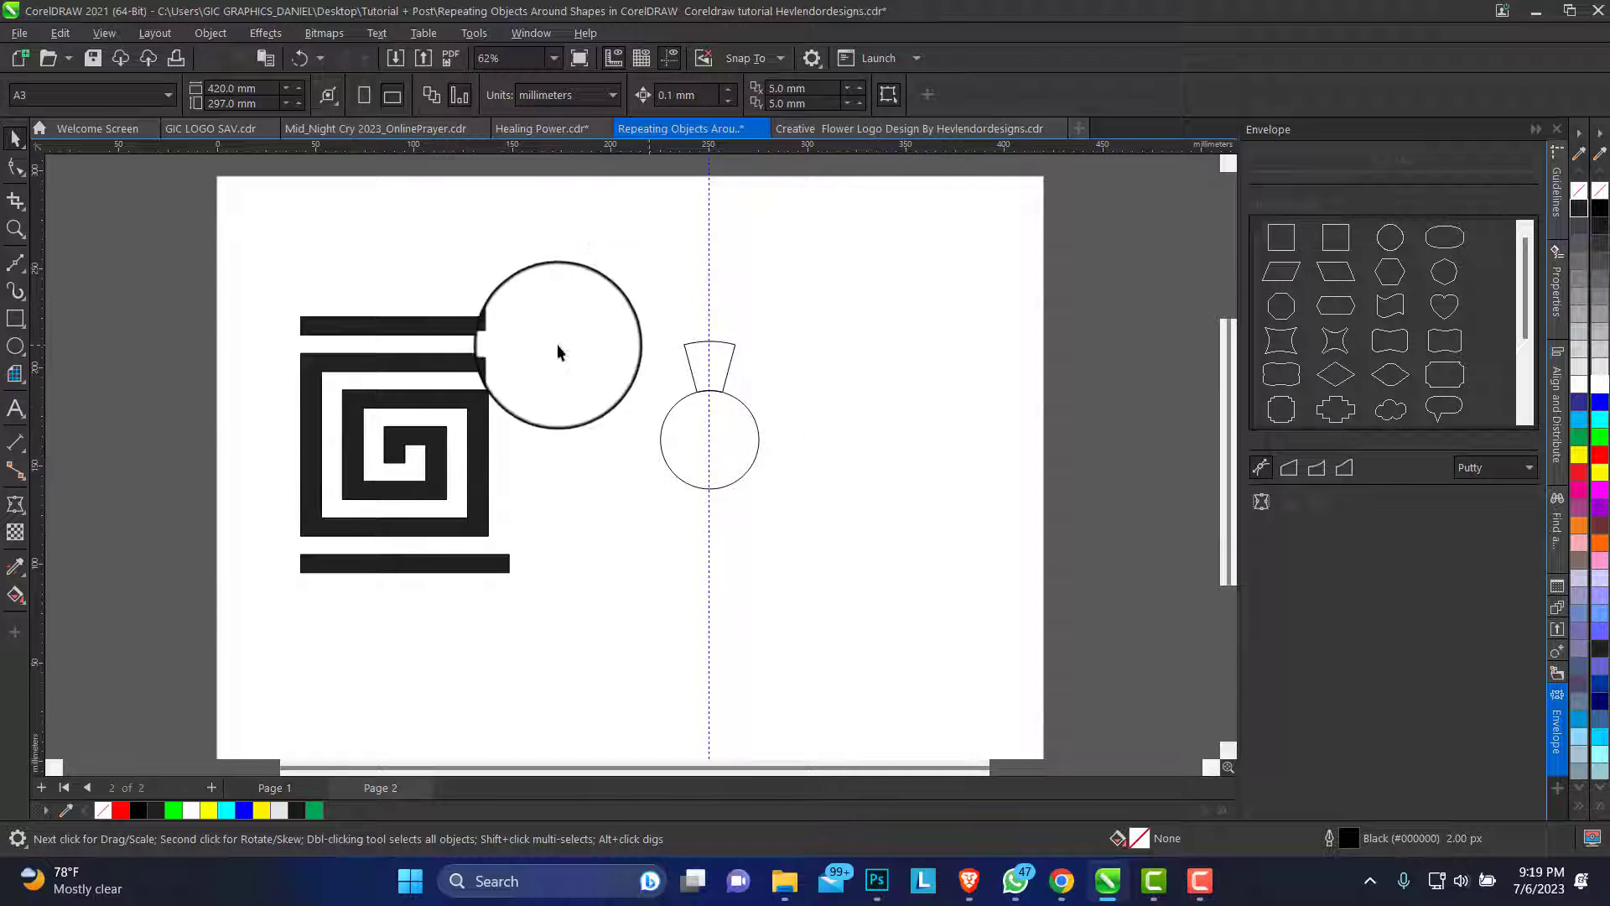
Scale the spiral motif down to about 46 × 57 mm and place a duplicate near the page's upper-left corner
left_click(462, 362)
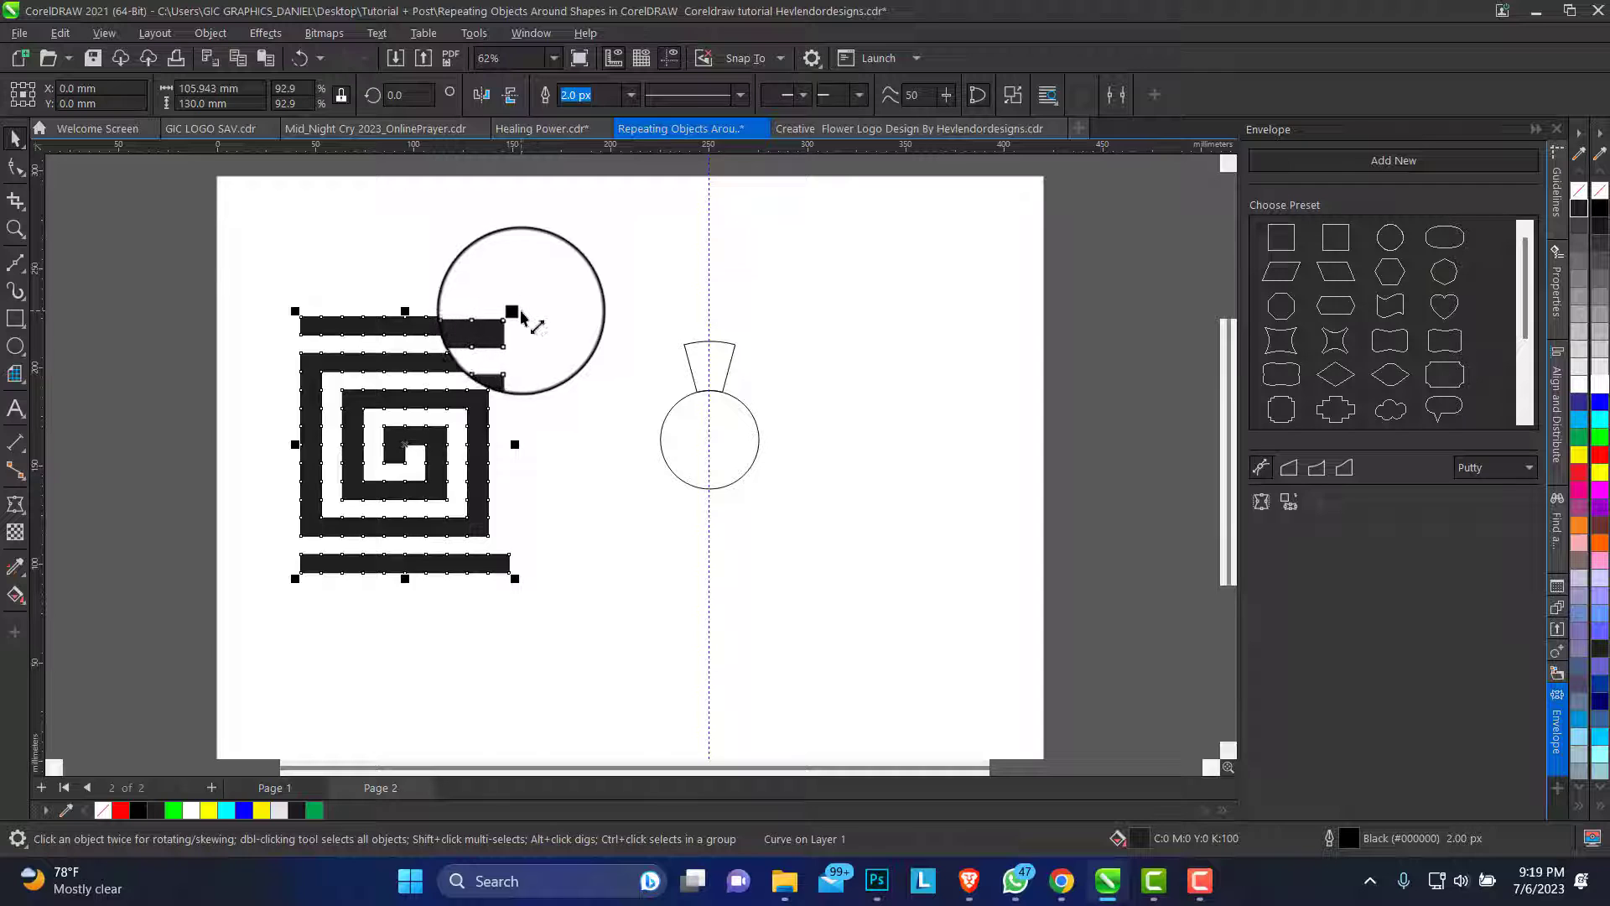
left_click_drag(512, 312, 289, 229)
right_click(289, 229)
left_click(423, 391)
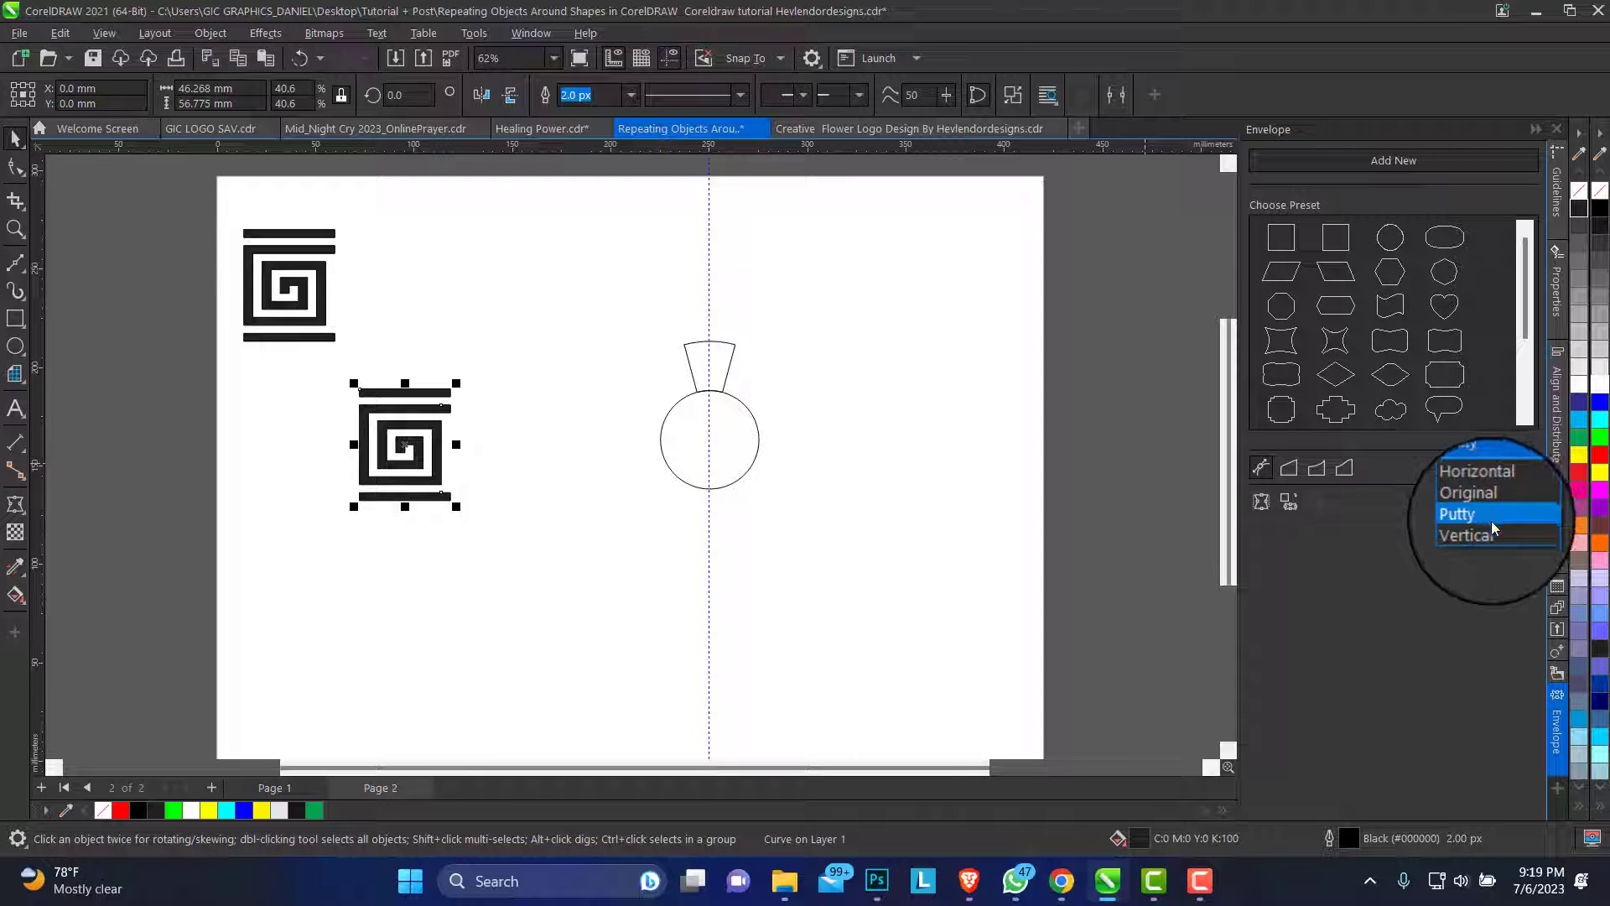
Warp the selected spiral motif with an envelope created from the ring segment, using the Putty mapping mode
left_click(1491, 517)
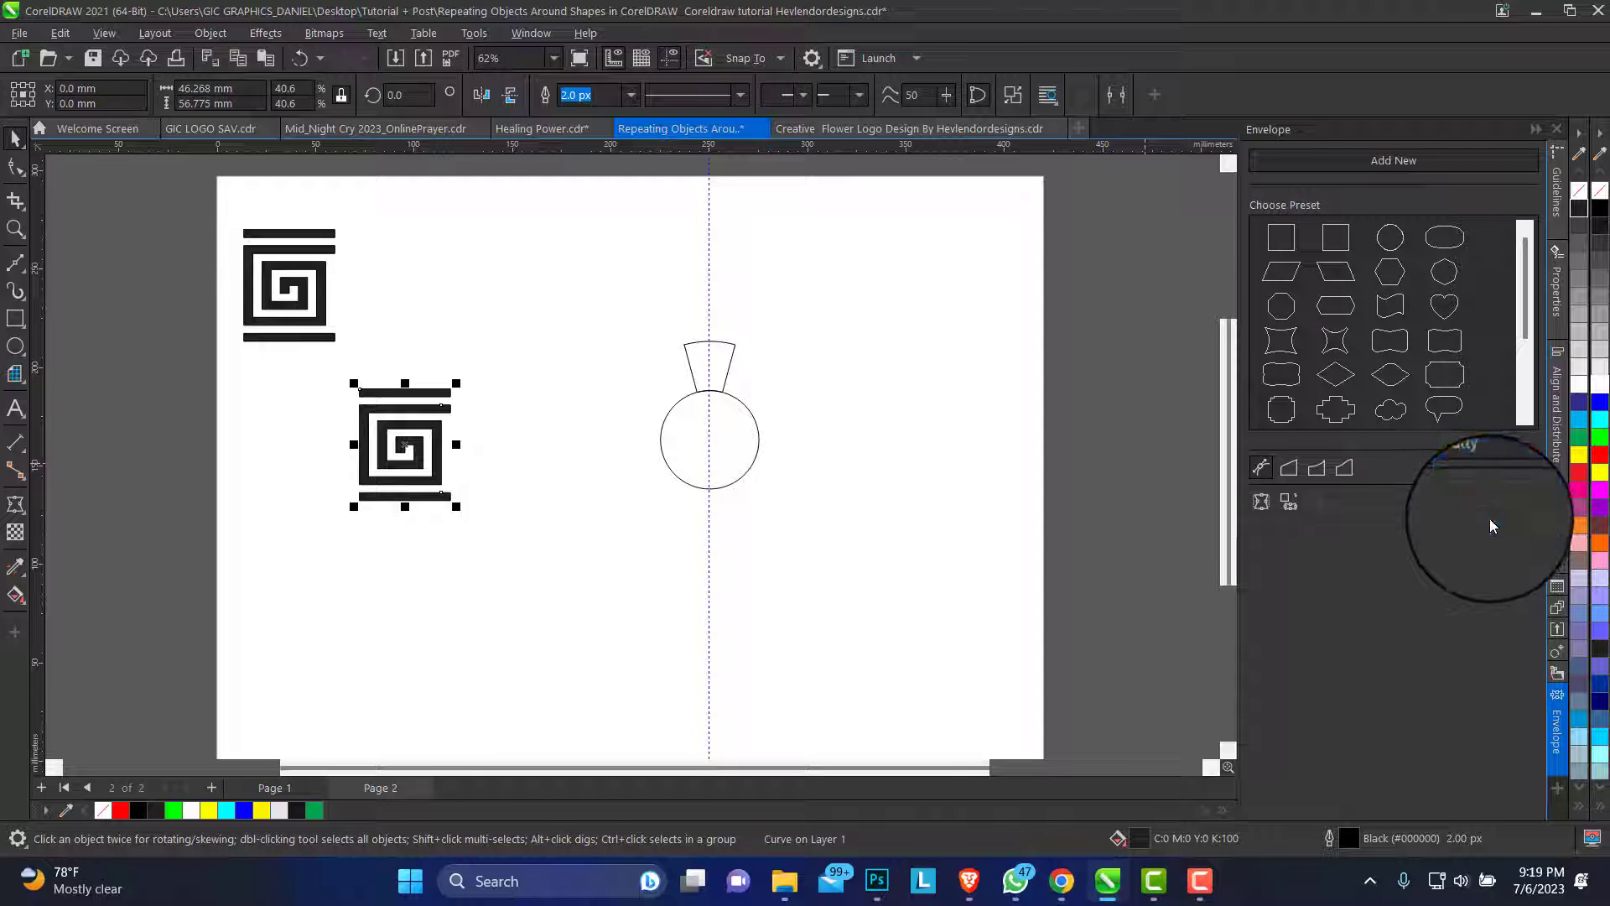
left_click(1290, 505)
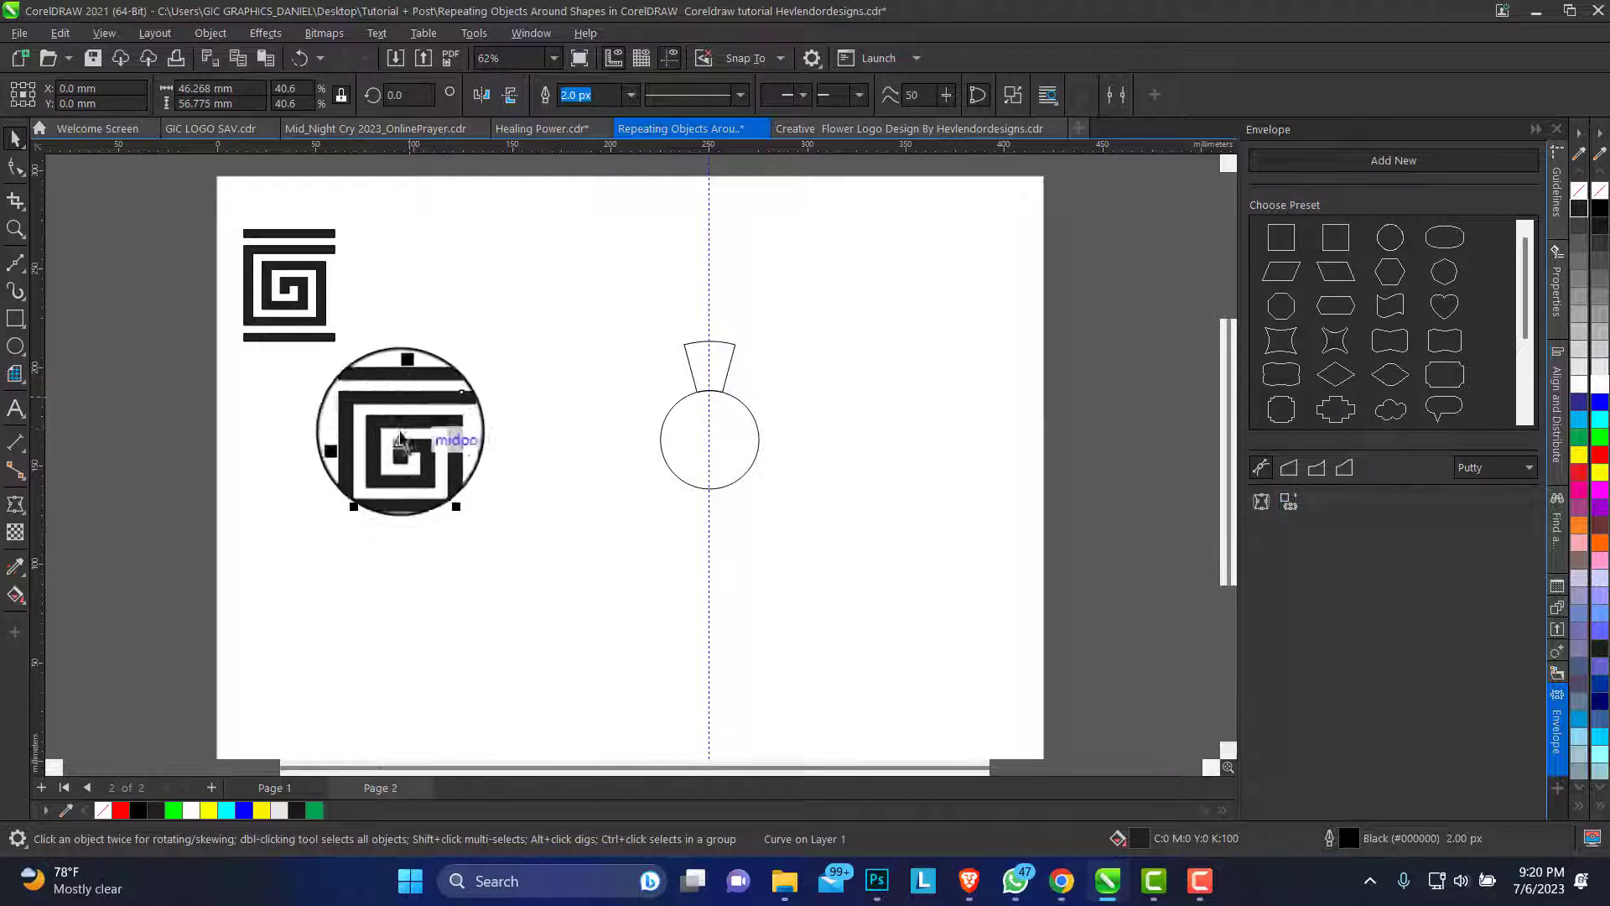
left_click(1290, 503)
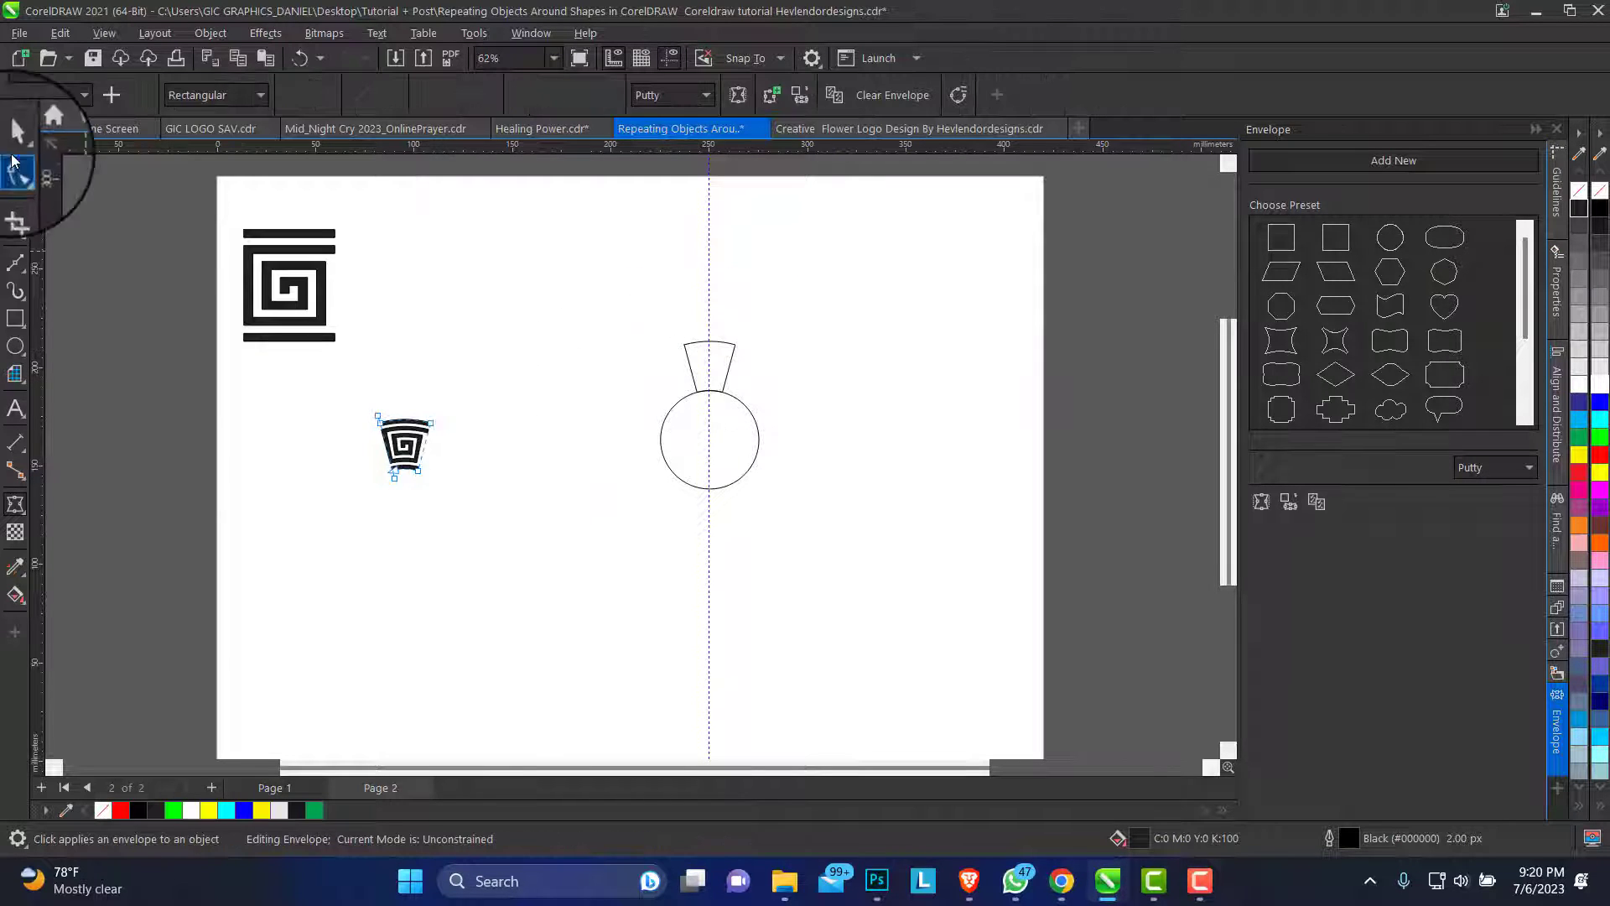
left_click(15, 139)
Align the warped spiral motif to the ring segment's top edge and horizontal centre so it sits on the segment
left_click_drag(398, 423, 788, 496)
left_click(15, 228)
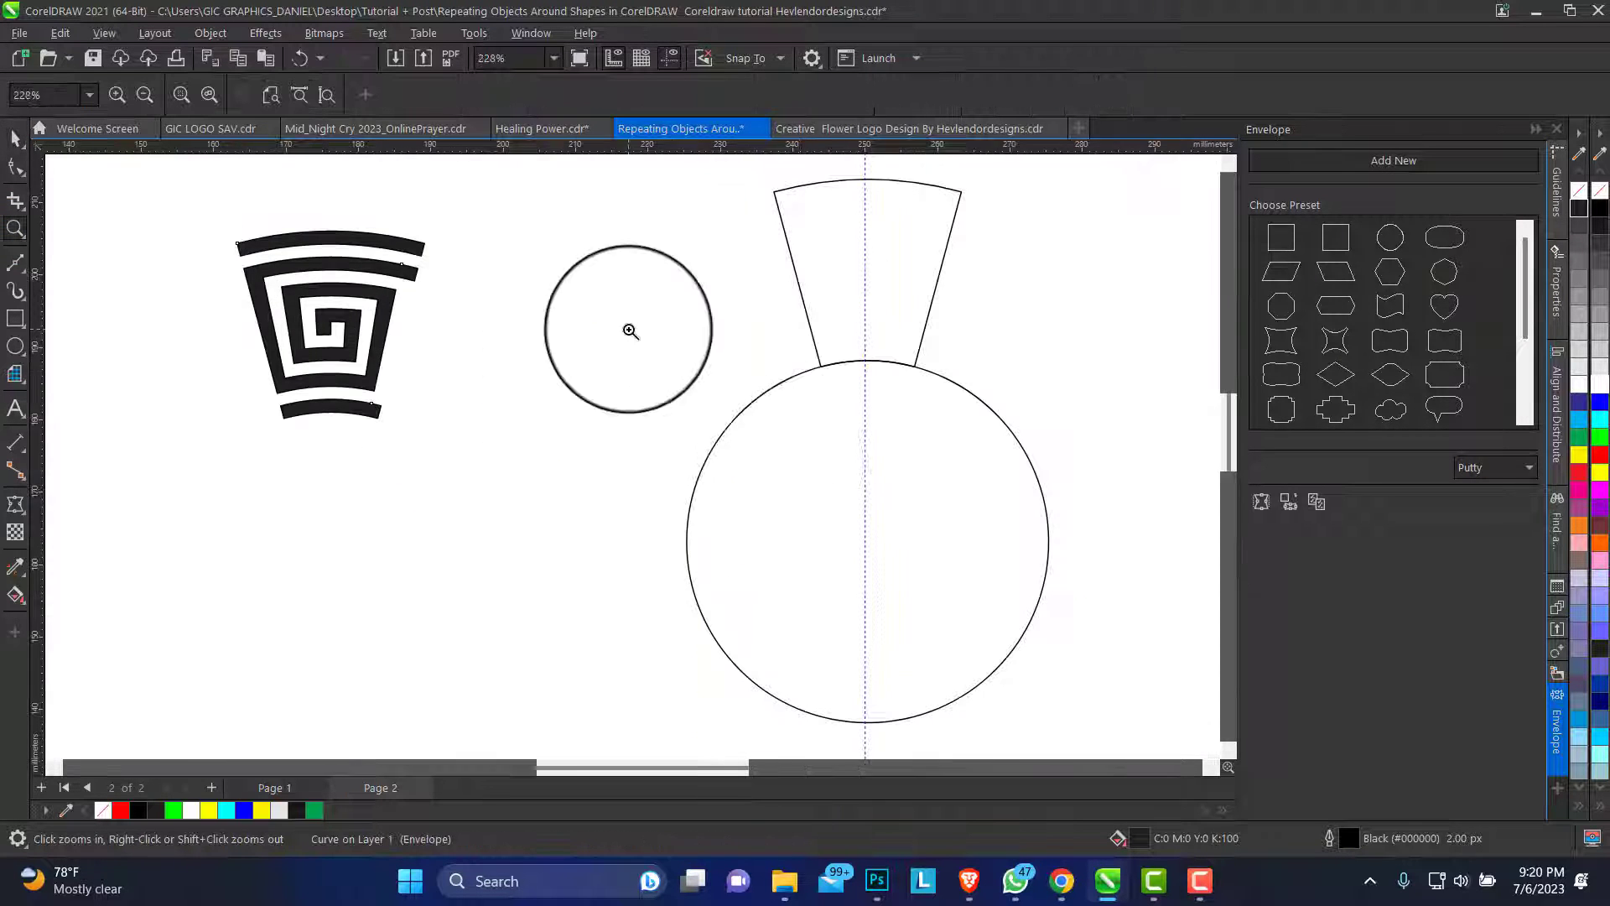
left_click(15, 138)
left_click_drag(406, 259, 562, 262)
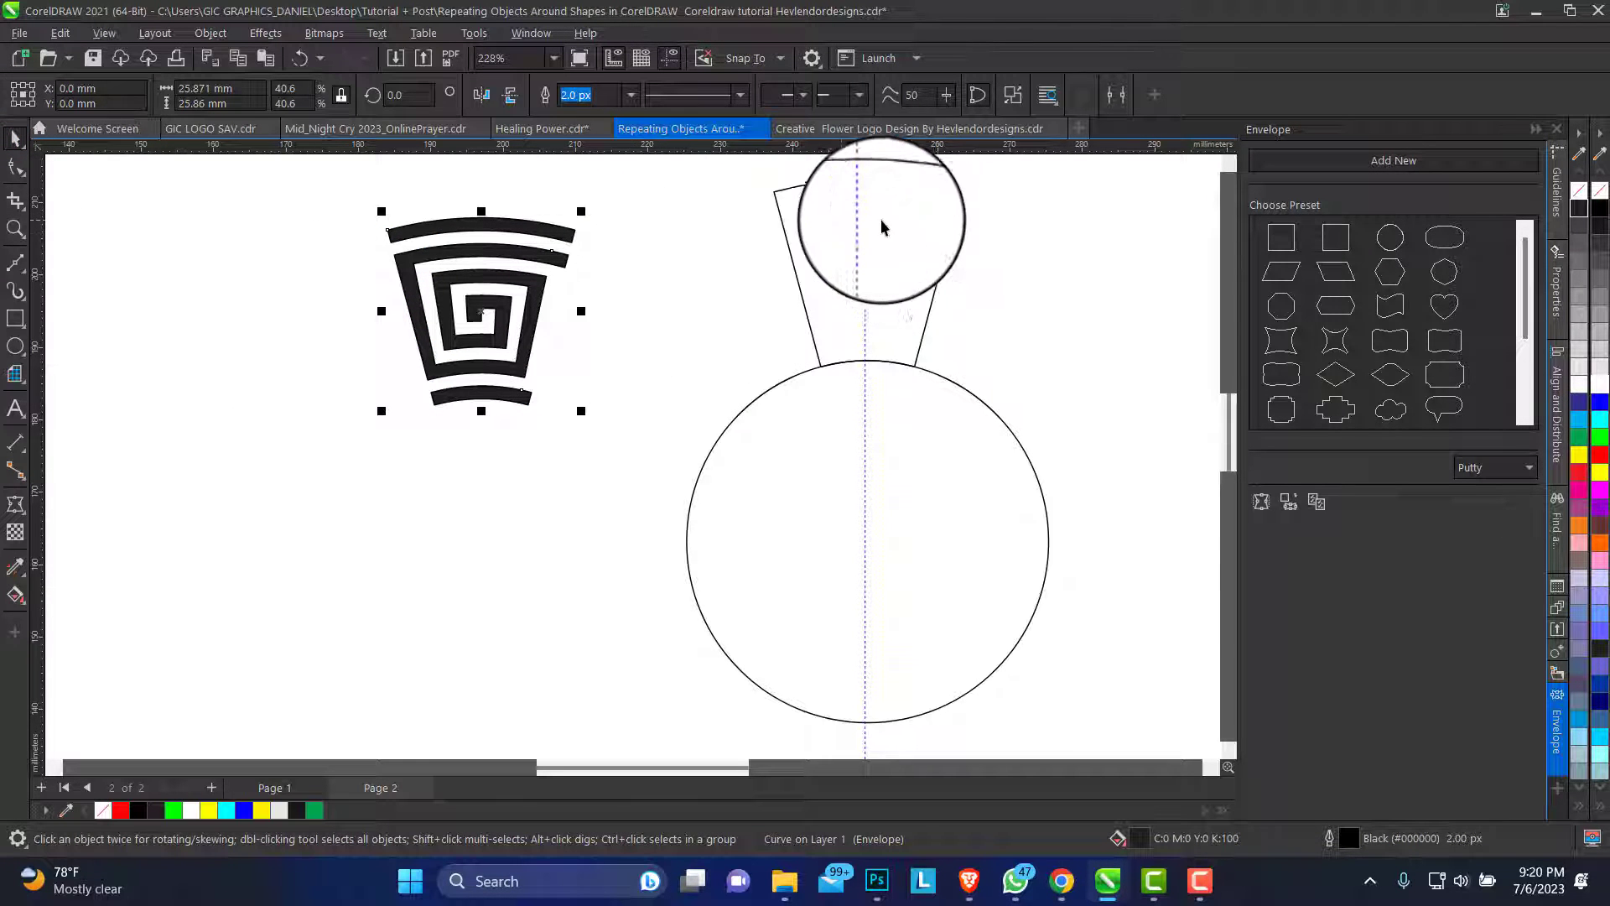
left_click(918, 211, "shift")
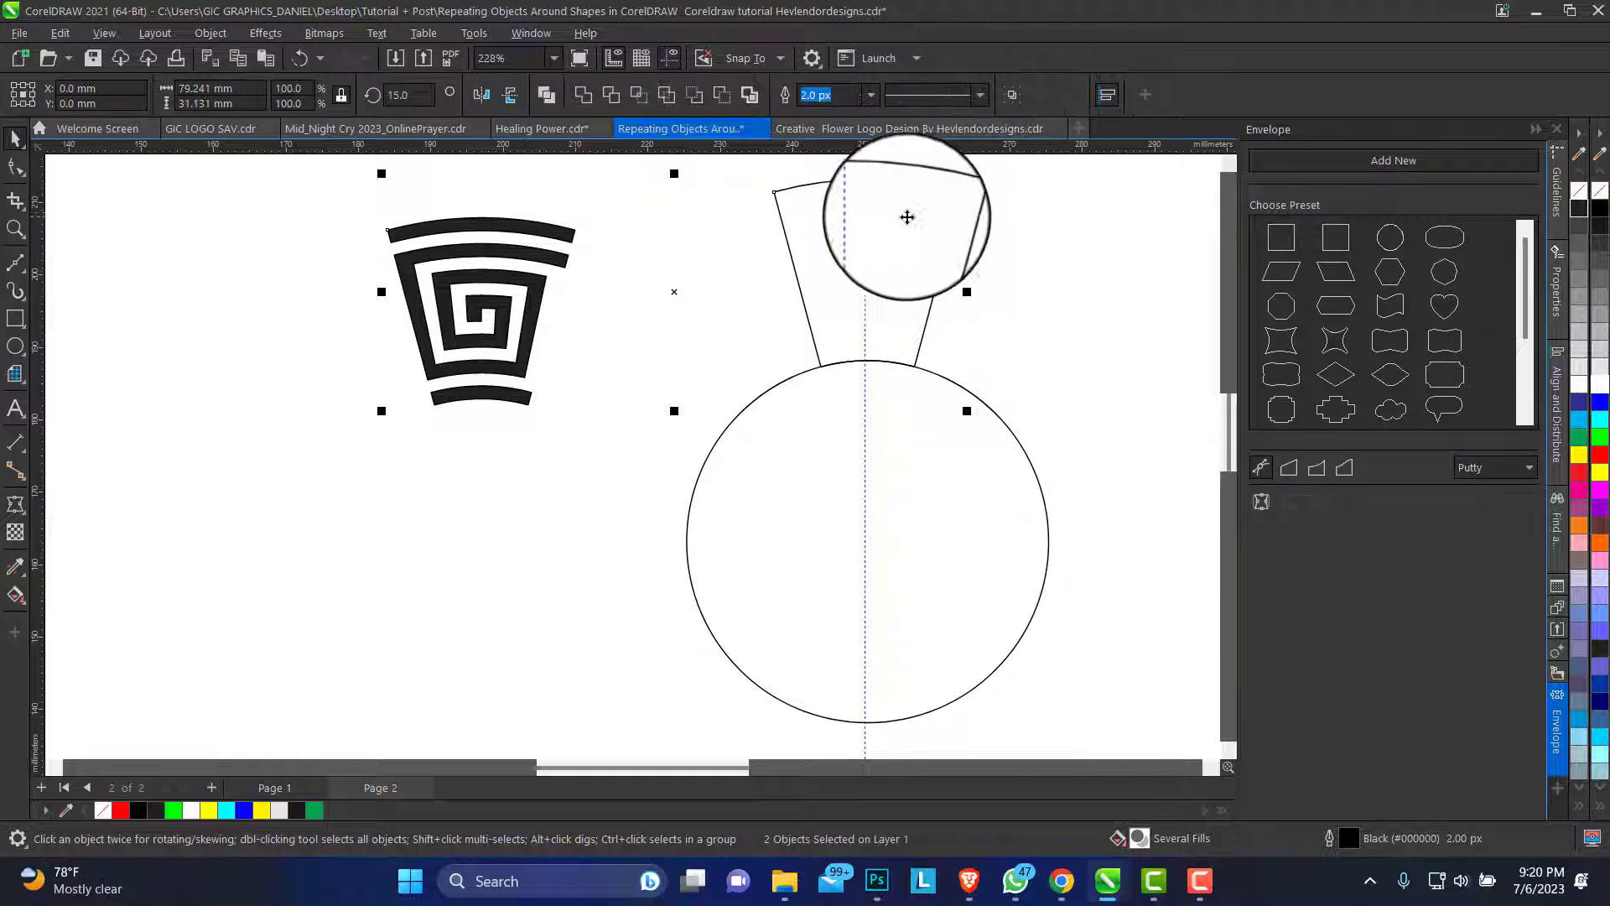
key("t")
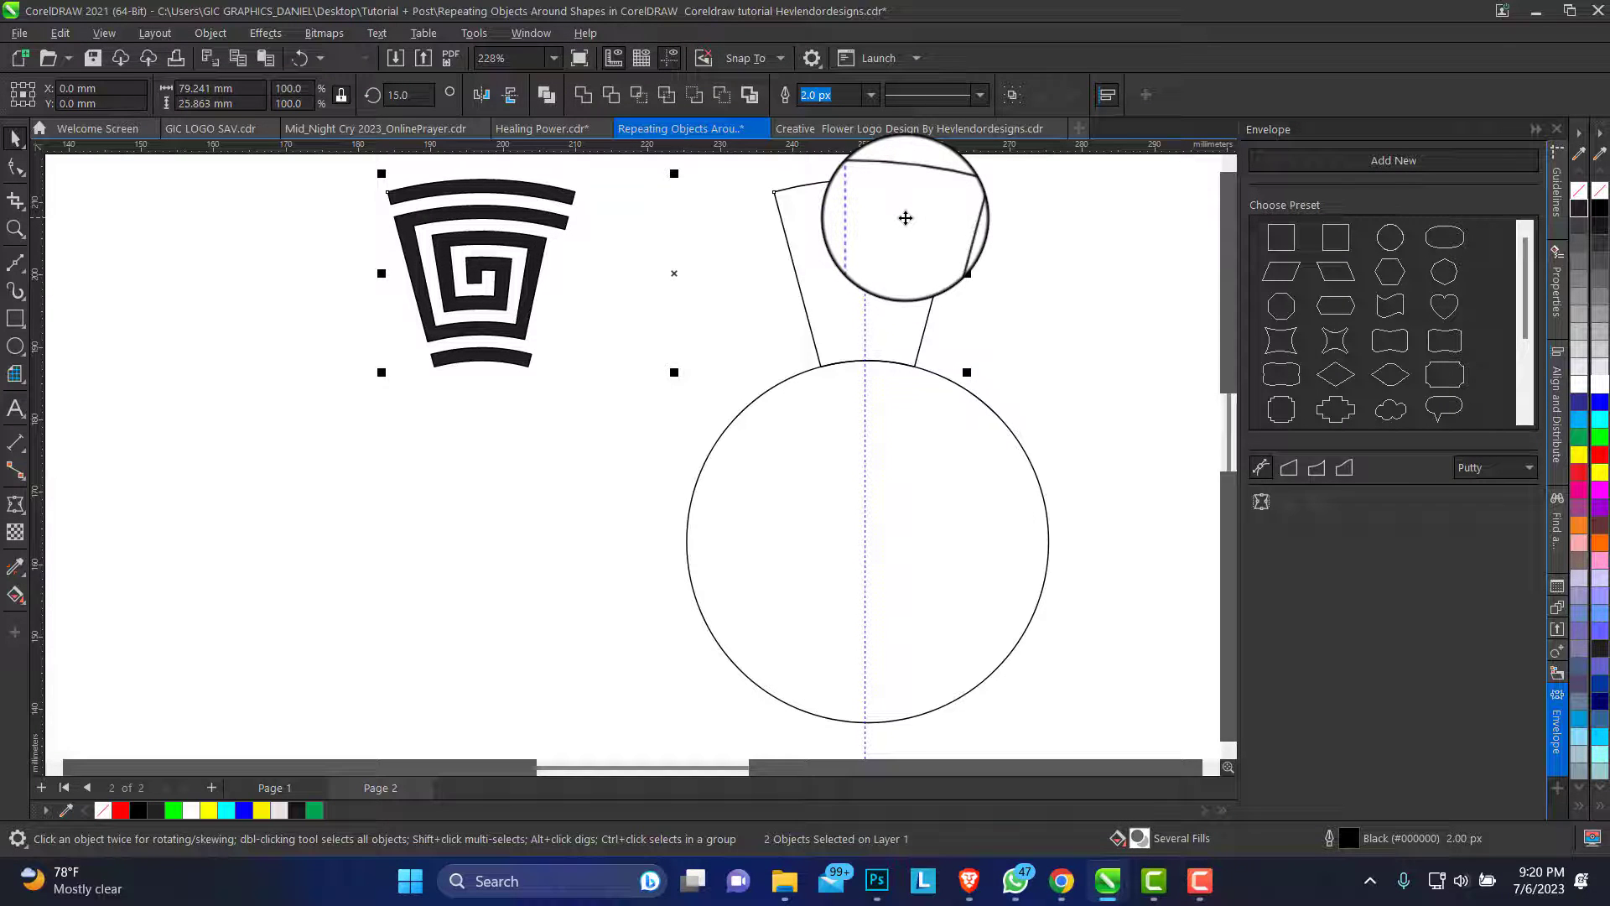
key("c")
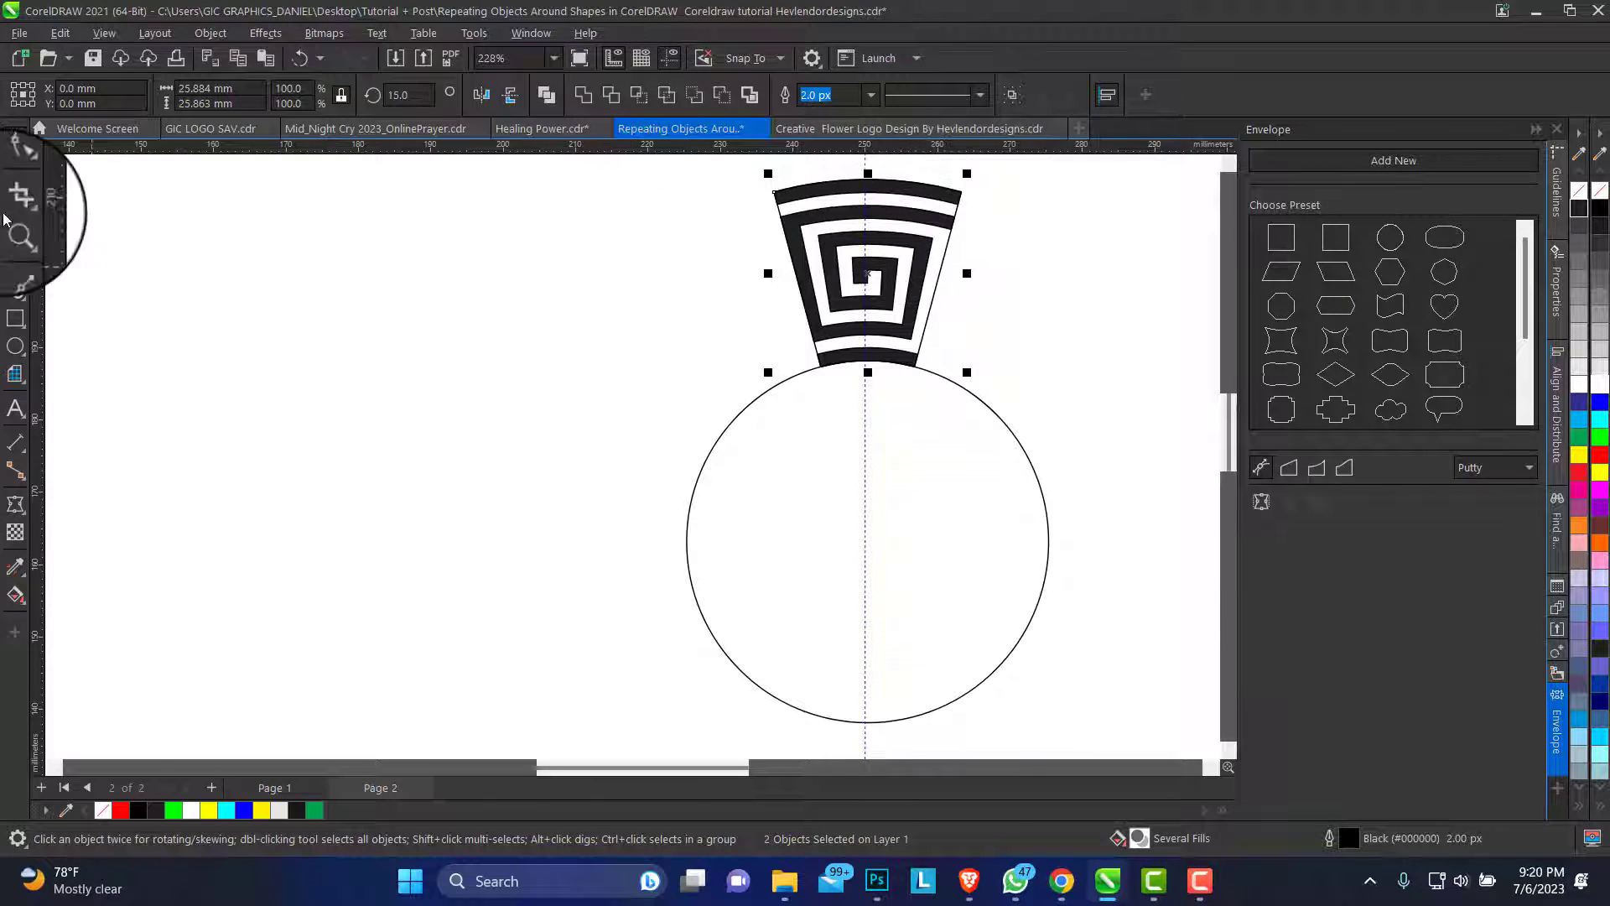
Delete the ring segment outline behind the warped spiral motif
left_click(16, 234)
key("shift+F4")
left_click_drag(521, 305, 906, 548)
left_click(16, 137)
left_click(309, 279)
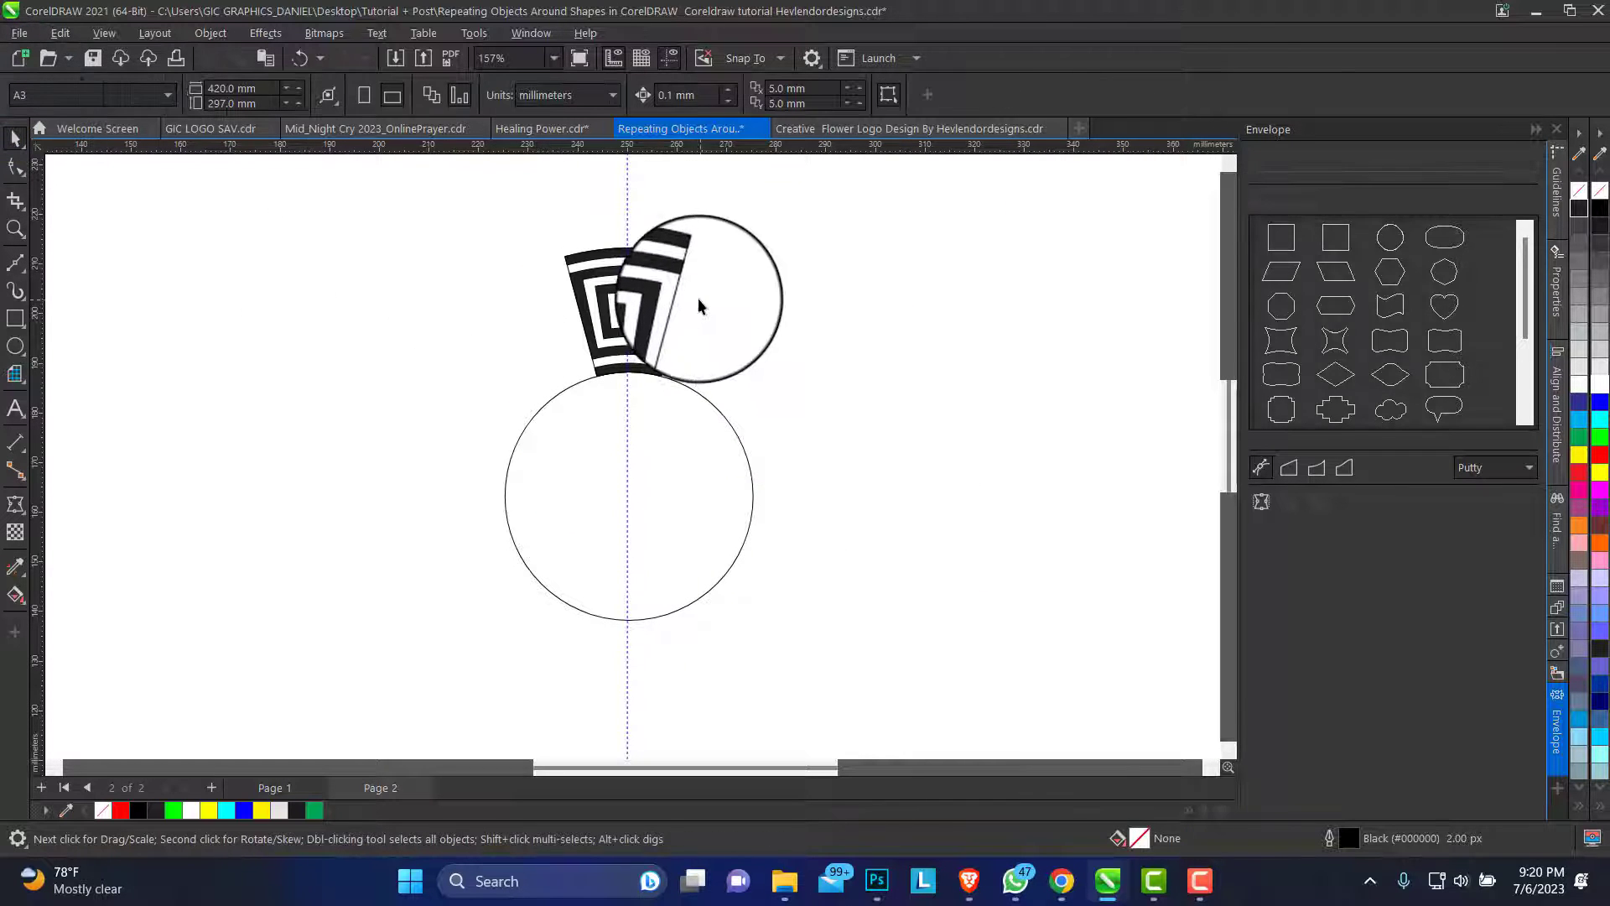
left_click(682, 304)
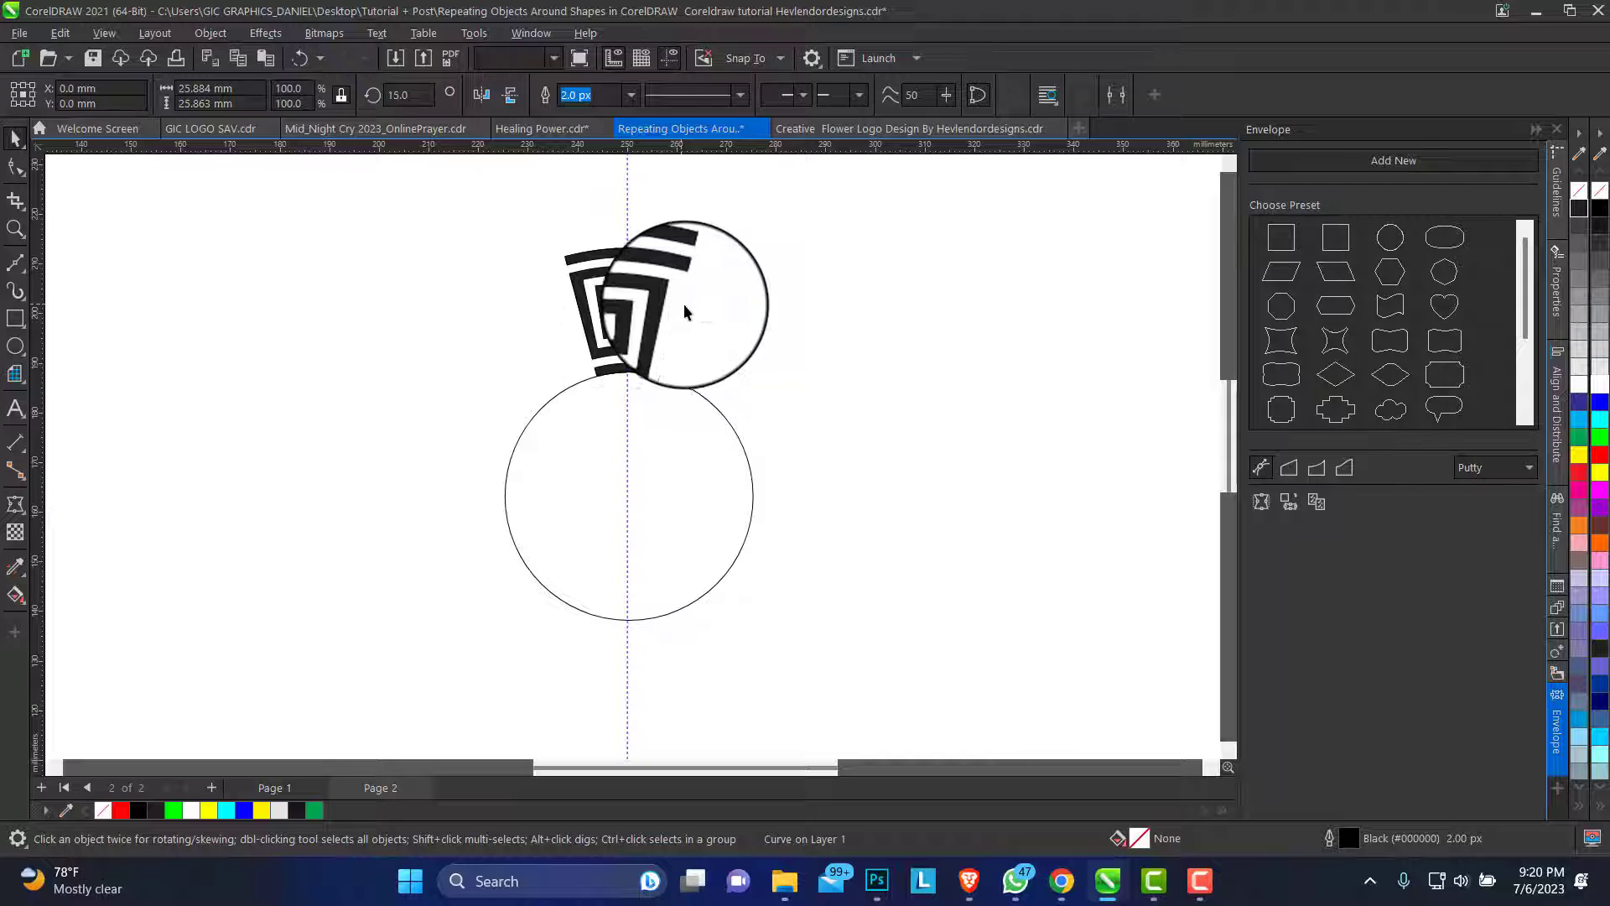
Fill the warped spiral motif above the circle with bright green (#00FF00)
left_click(684, 305)
left_click(671, 277)
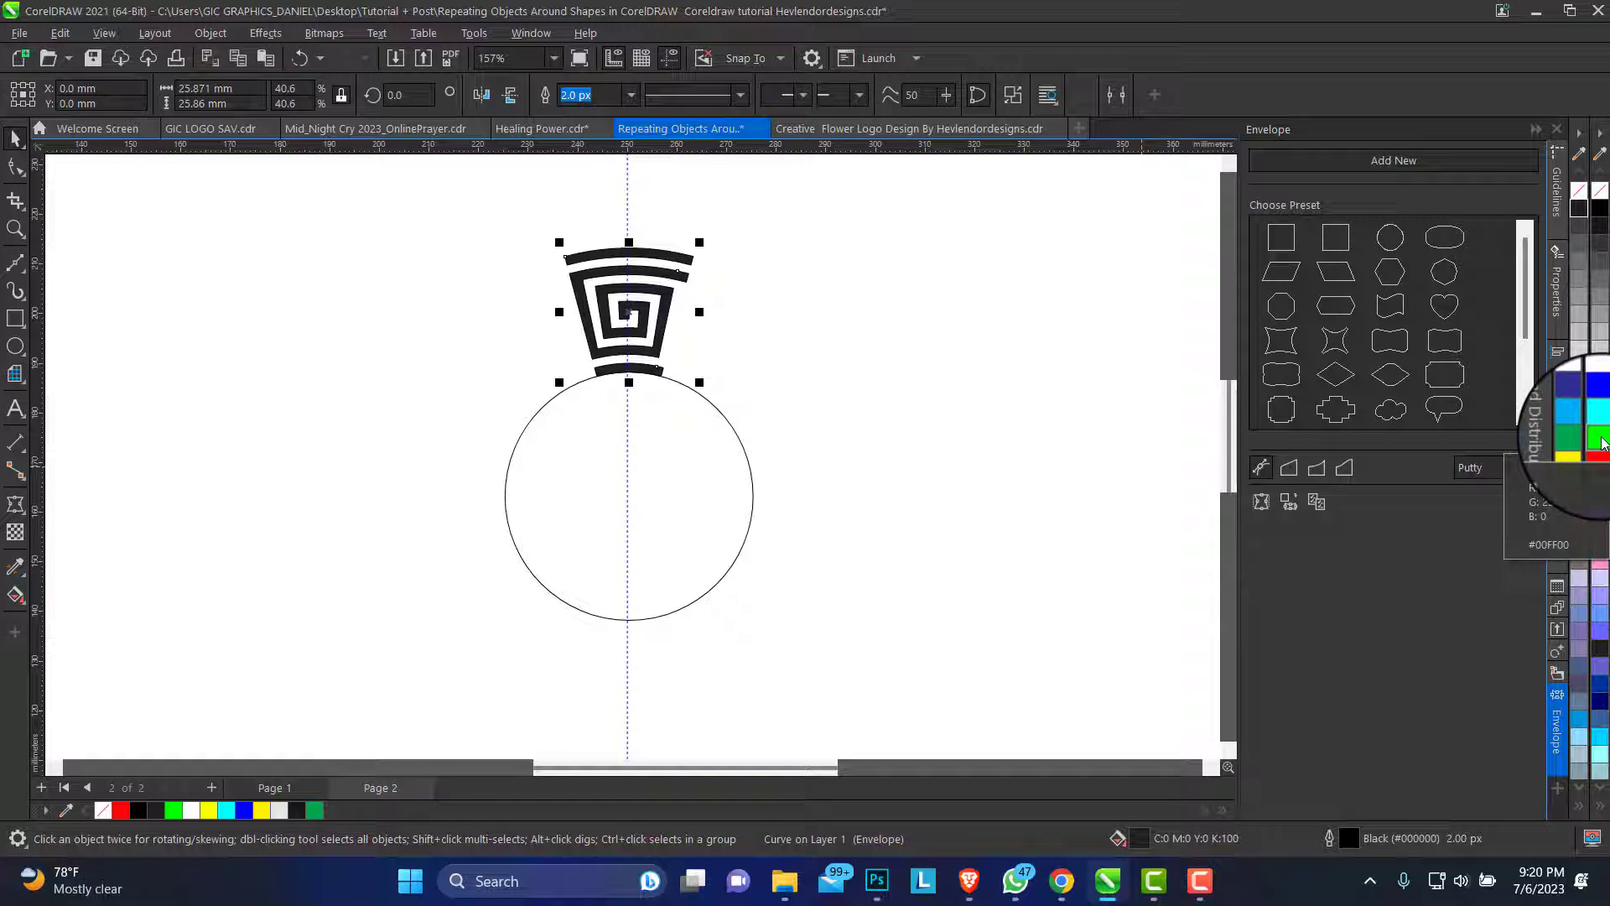
left_click(1602, 442)
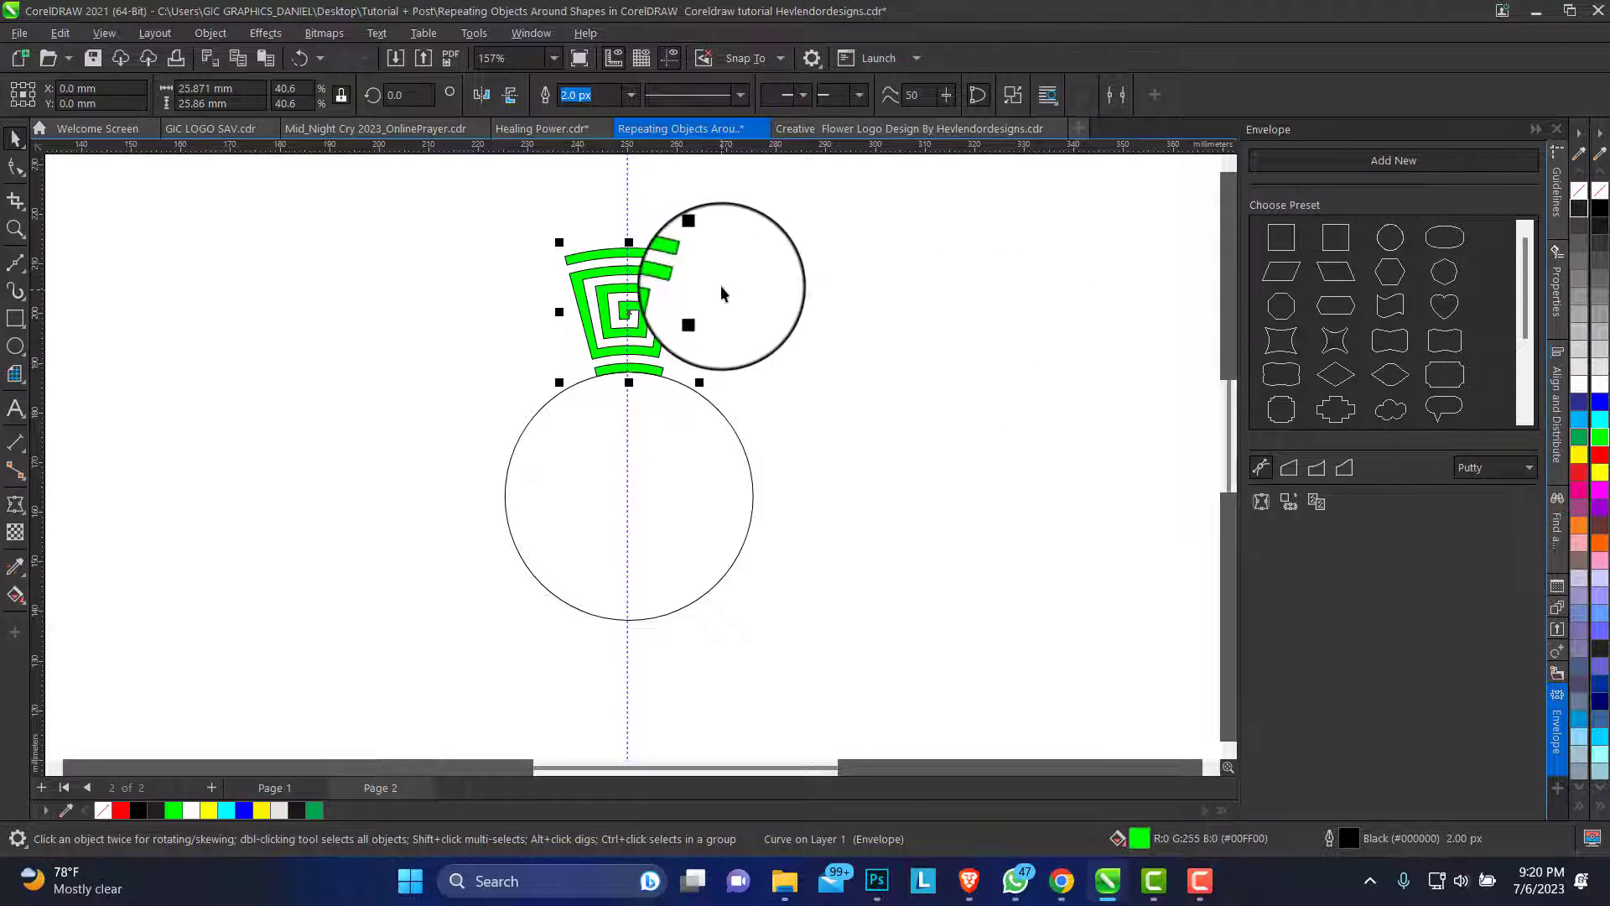
Convert the outline of the green warped spiral motif above the circle to a separate object
left_click(15, 228)
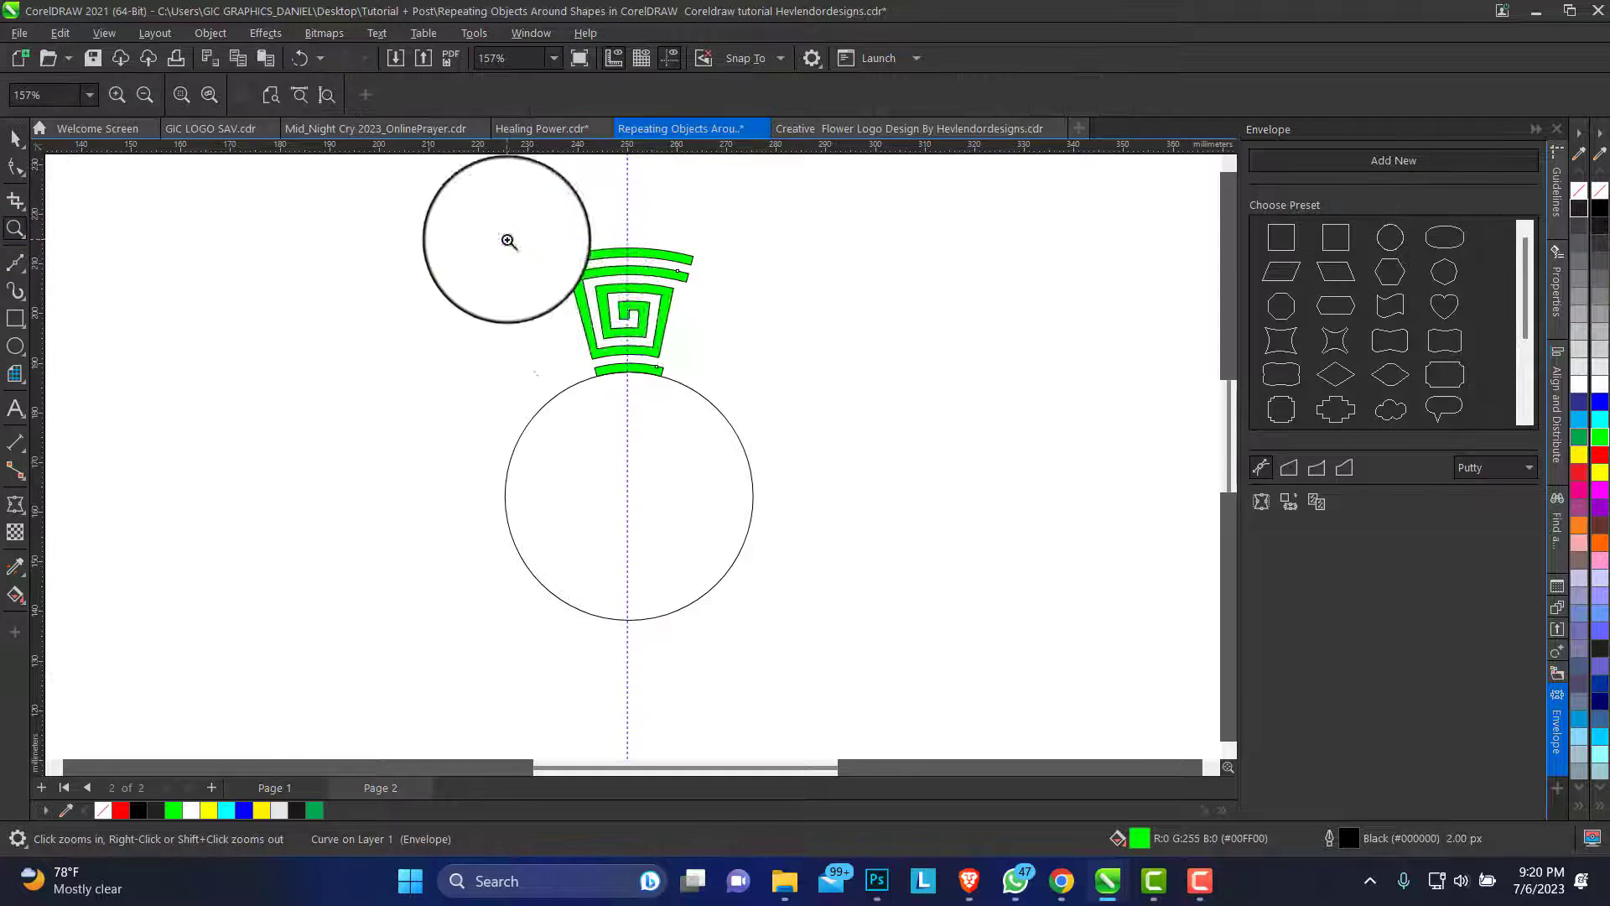
left_click_drag(508, 241, 764, 424)
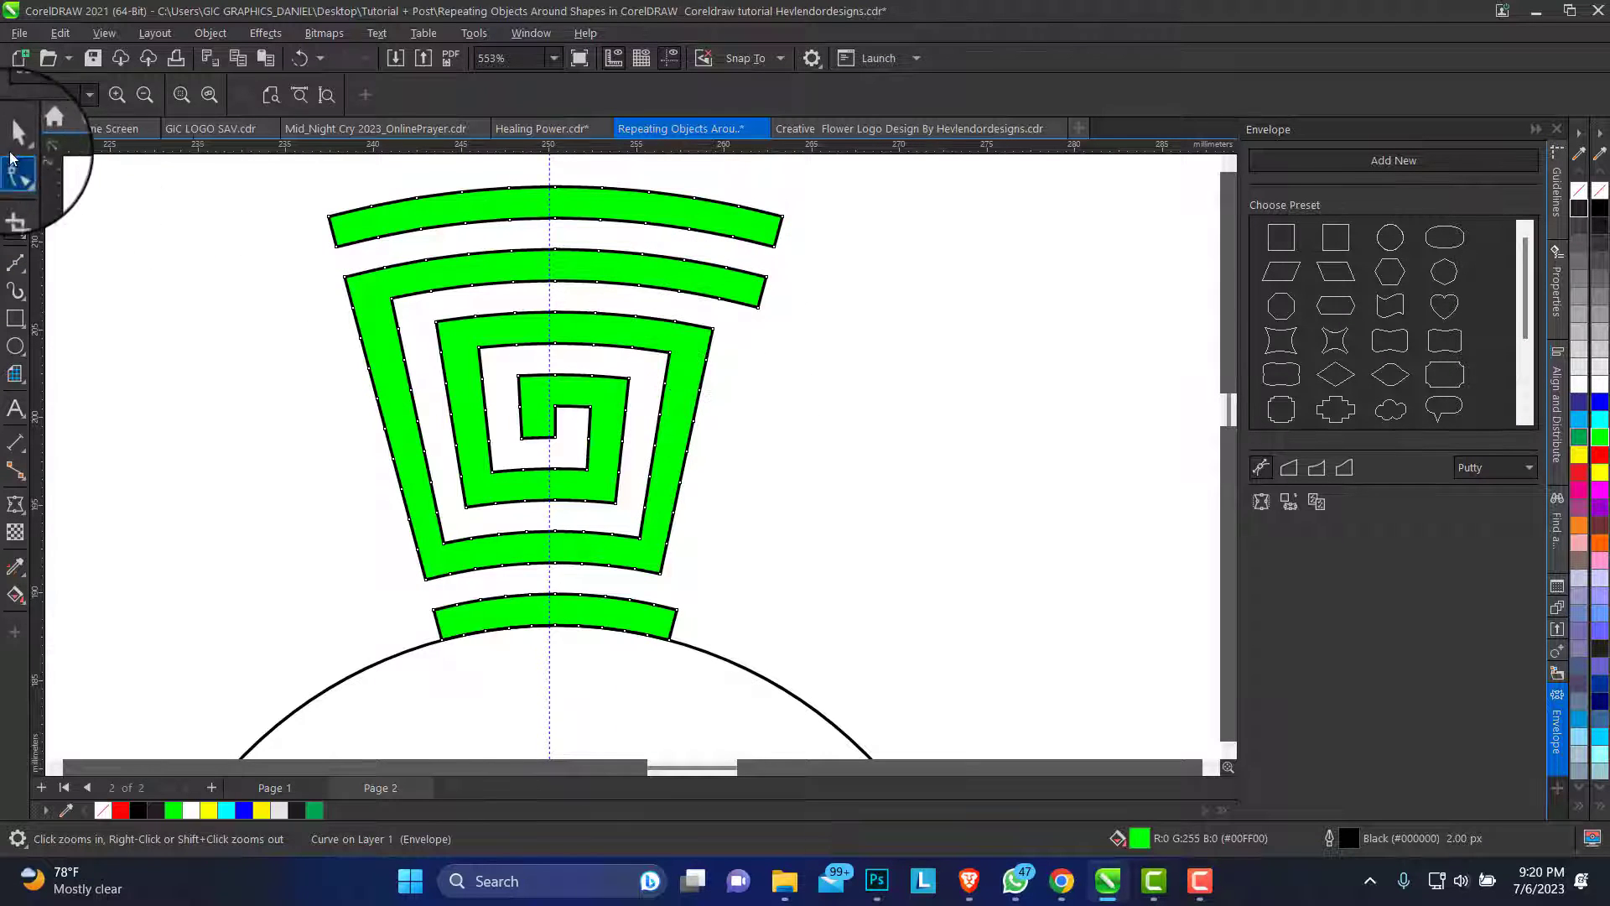
left_click(17, 134)
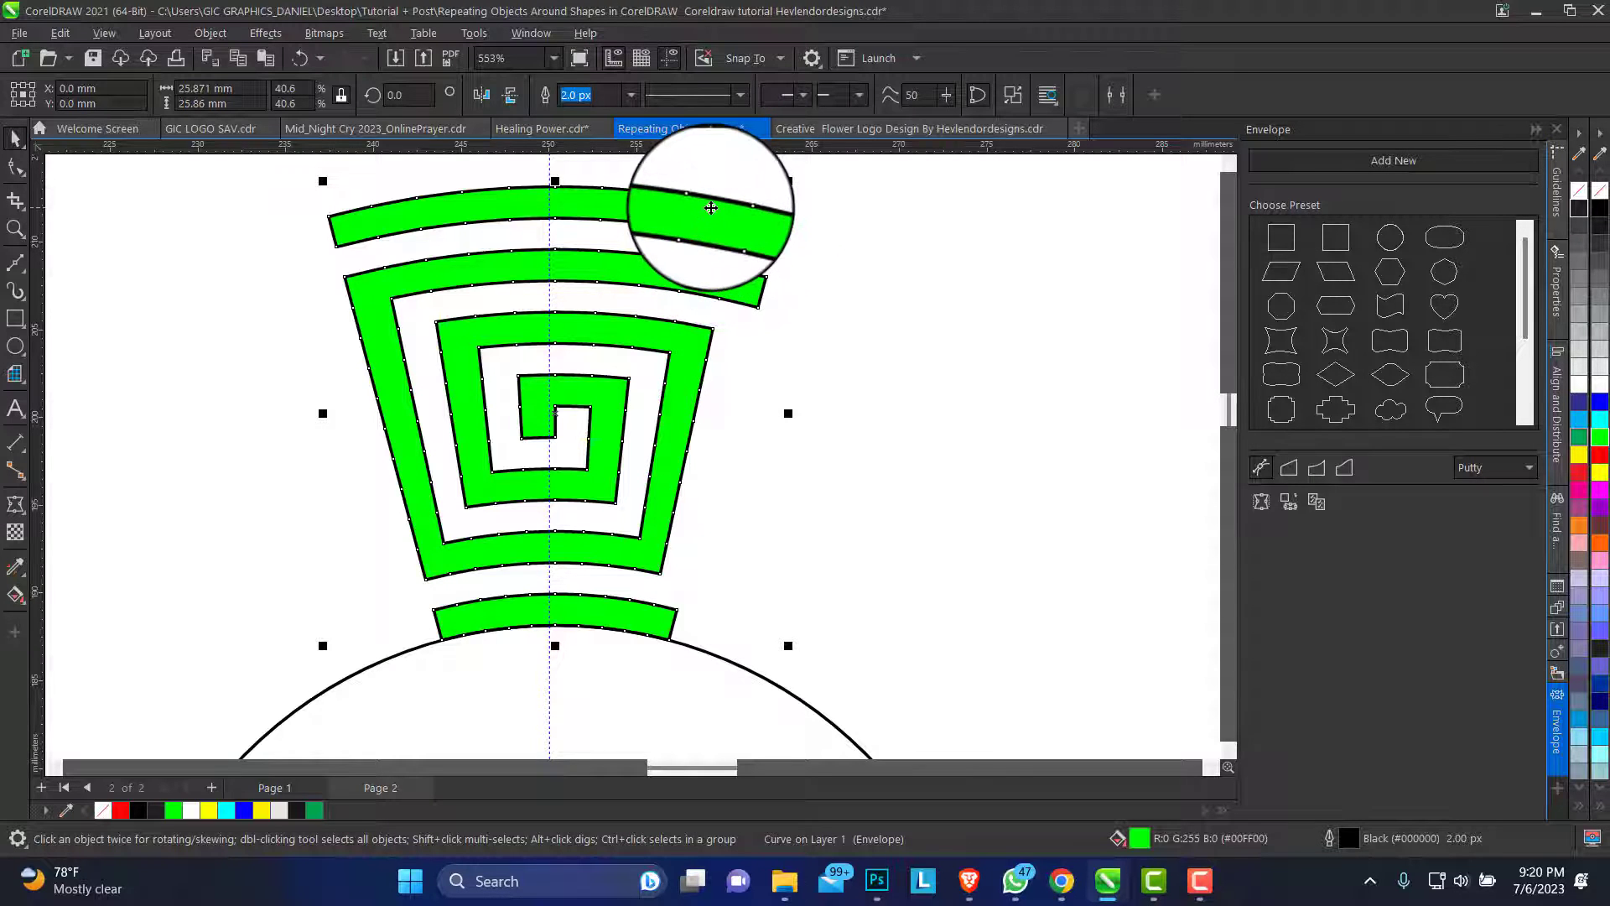
right_click(711, 207)
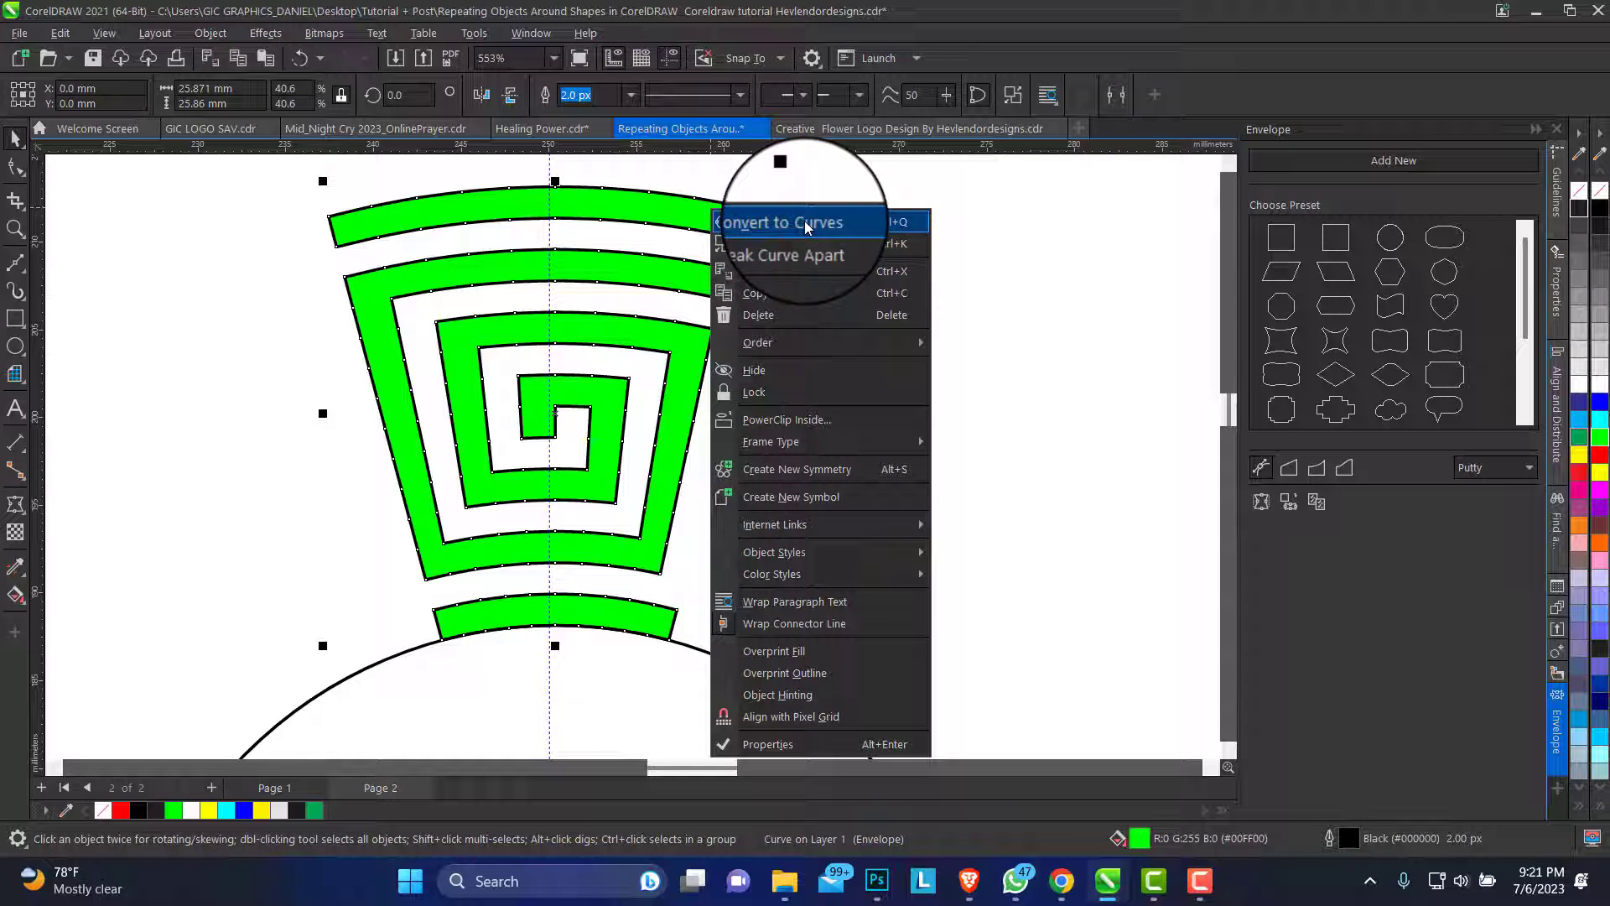
left_click(691, 186)
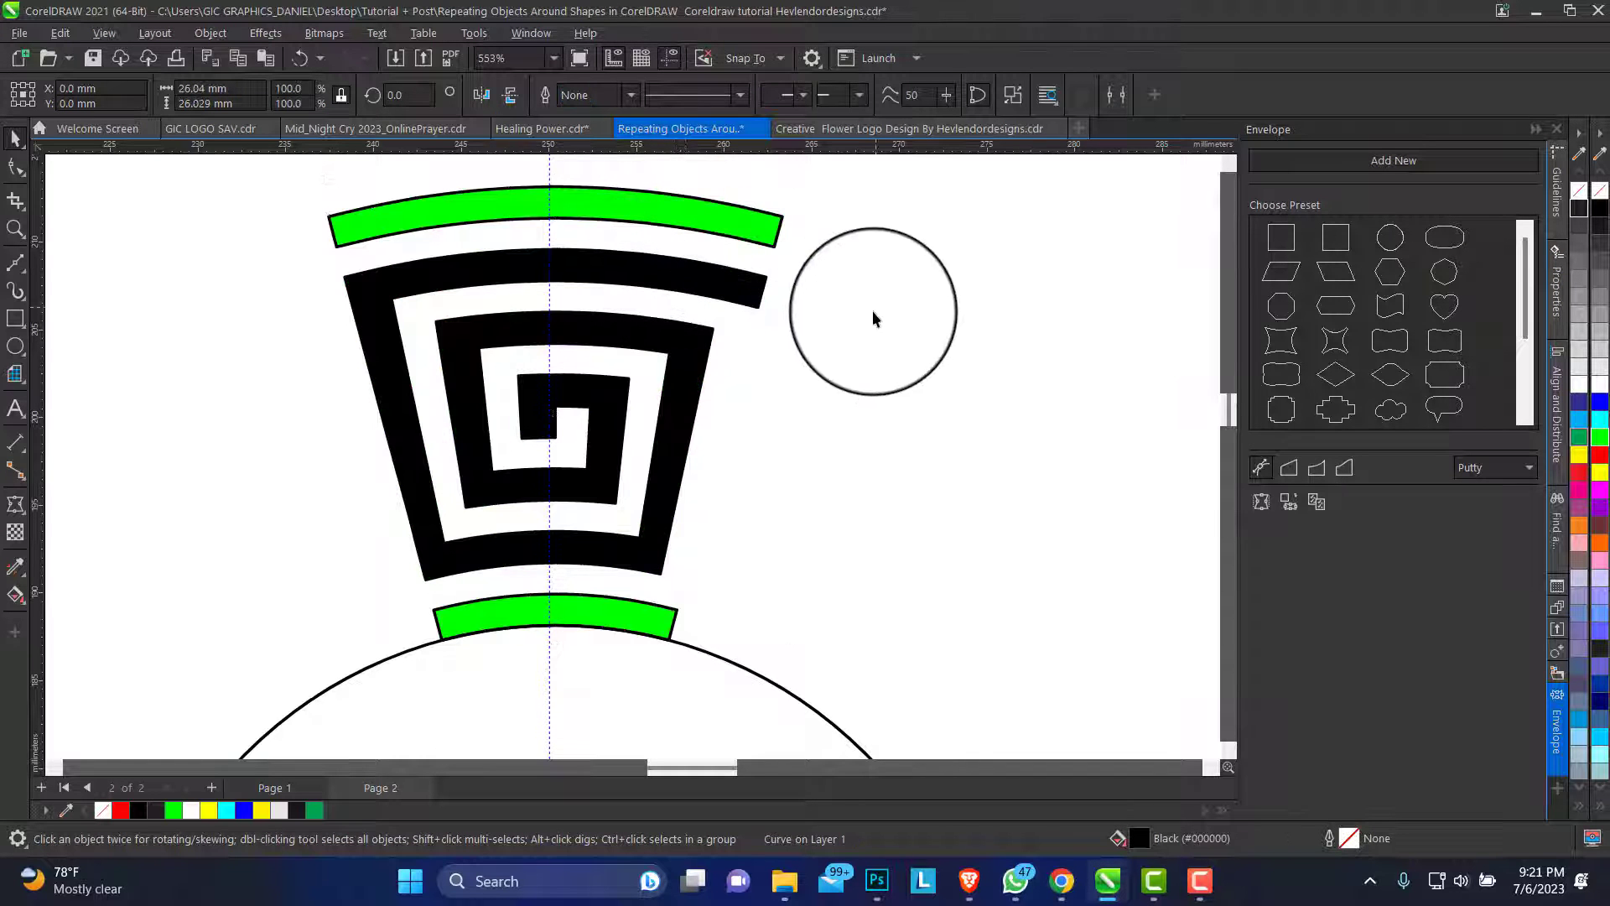
left_click(876, 309)
left_click(565, 263)
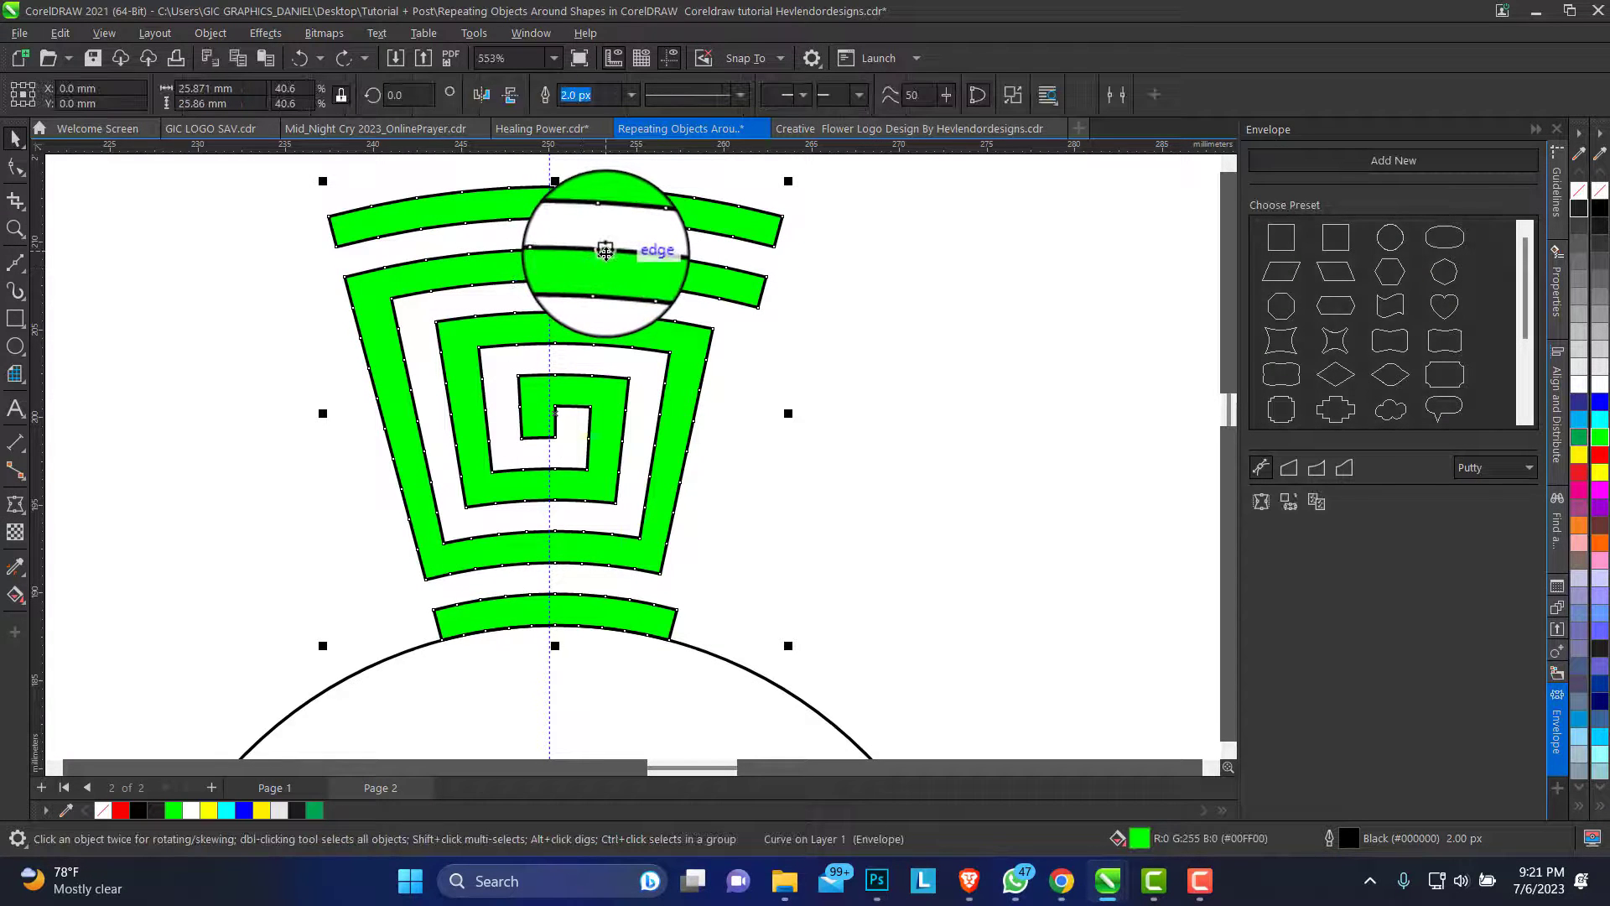
key("ctrl+shift+q")
left_click(859, 239)
Weld the green spiral motif and its converted outline into a single shape
left_click_drag(779, 213, 899, 269)
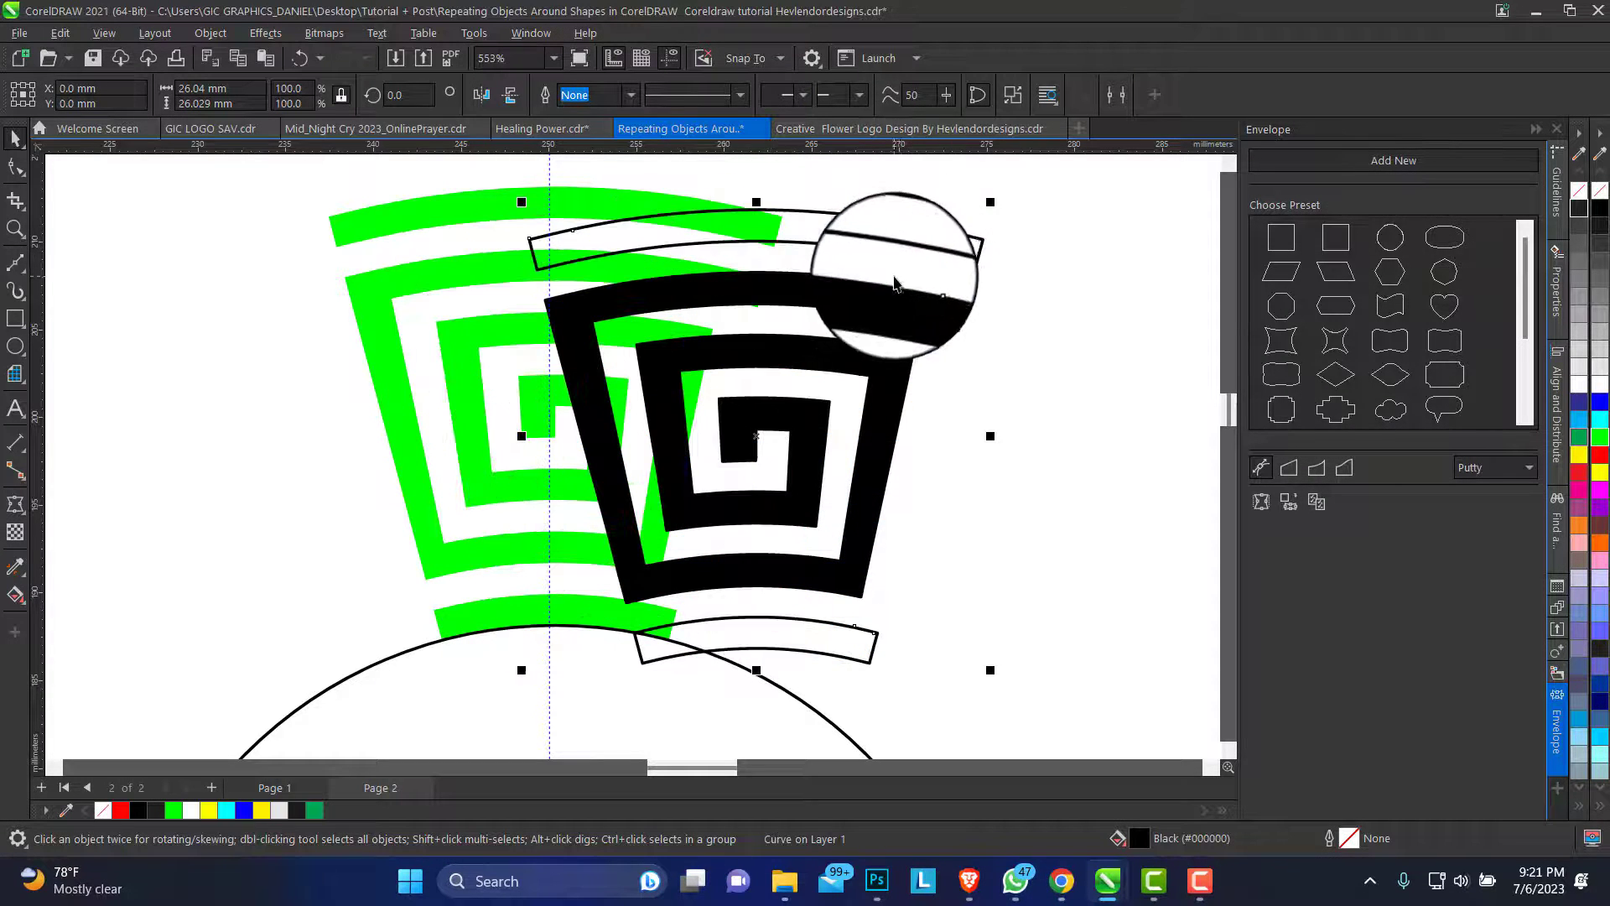
key("ctrl+z")
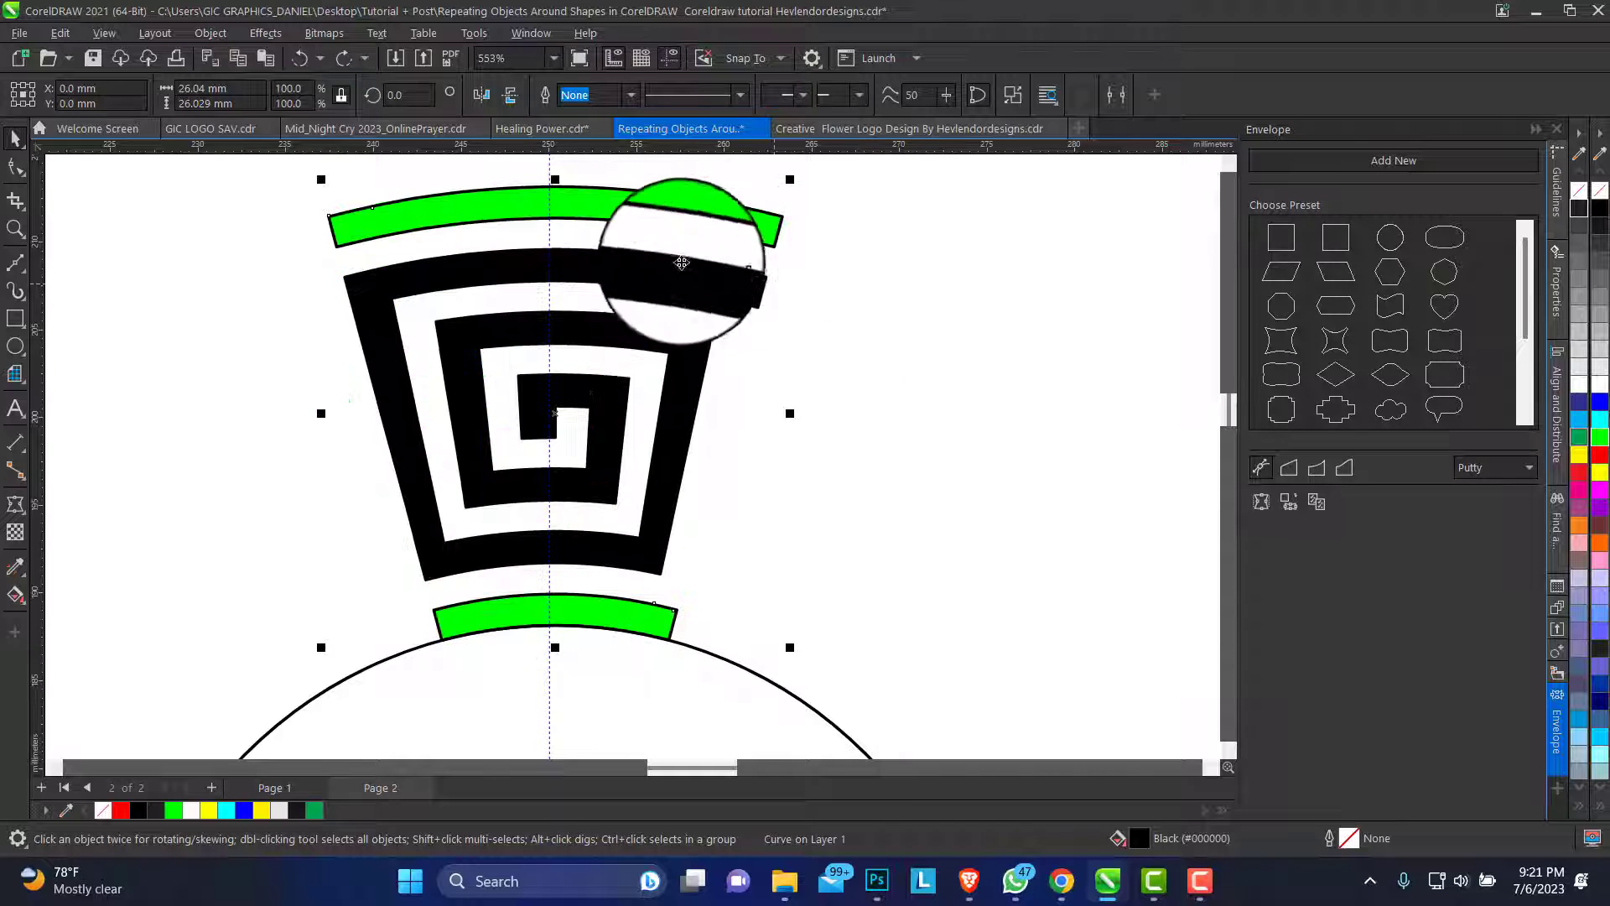
left_click_drag(280, 173, 880, 683)
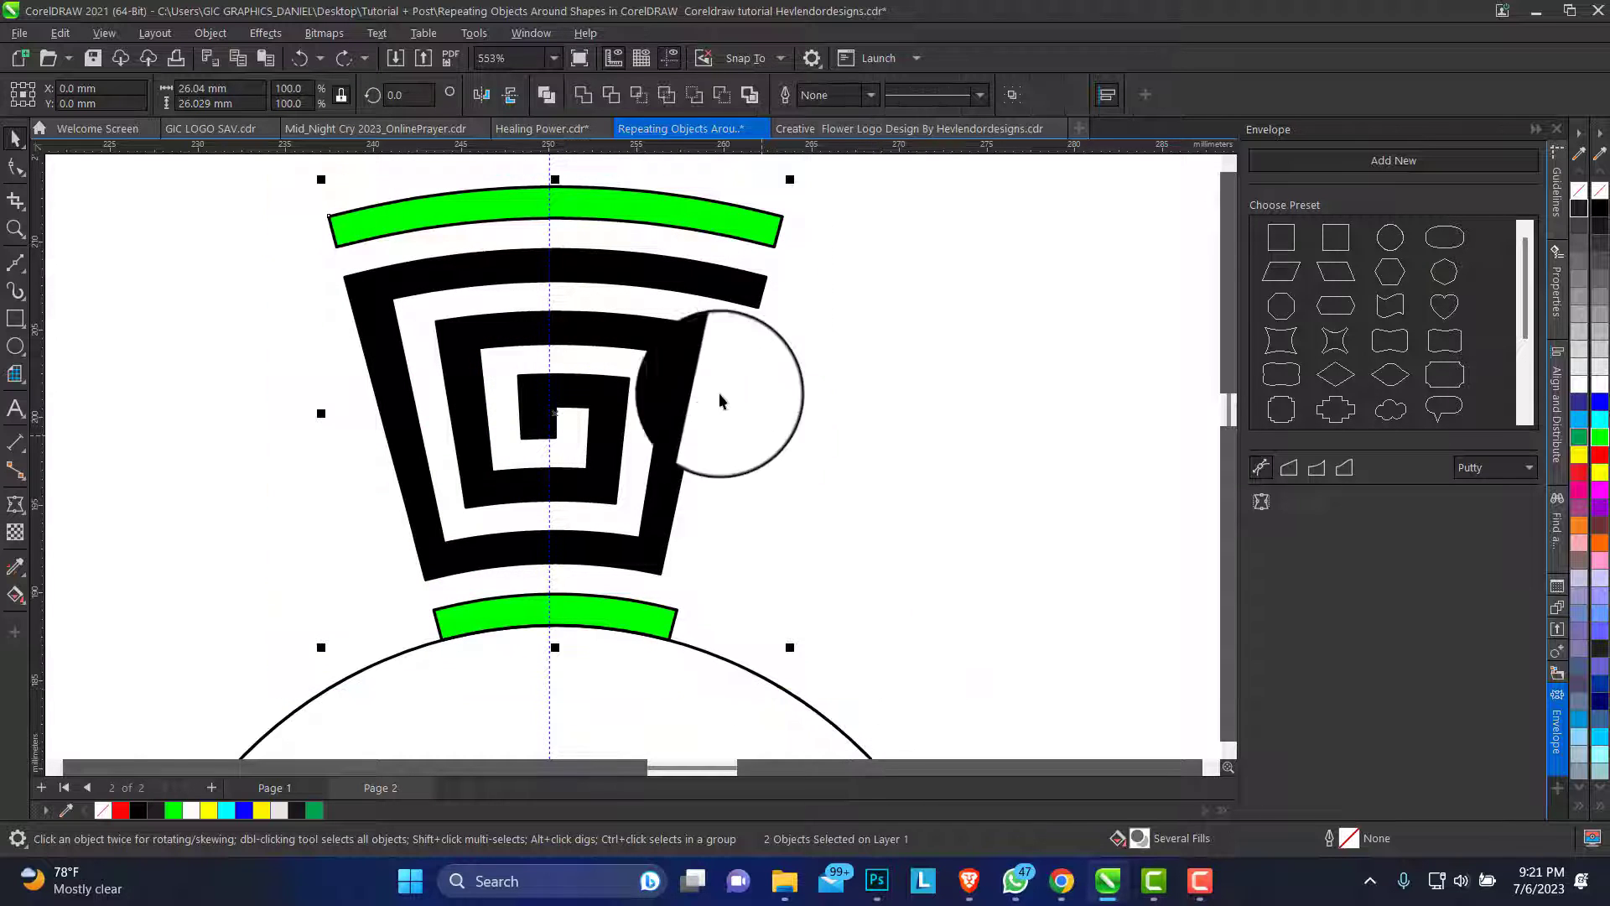
left_click(585, 100)
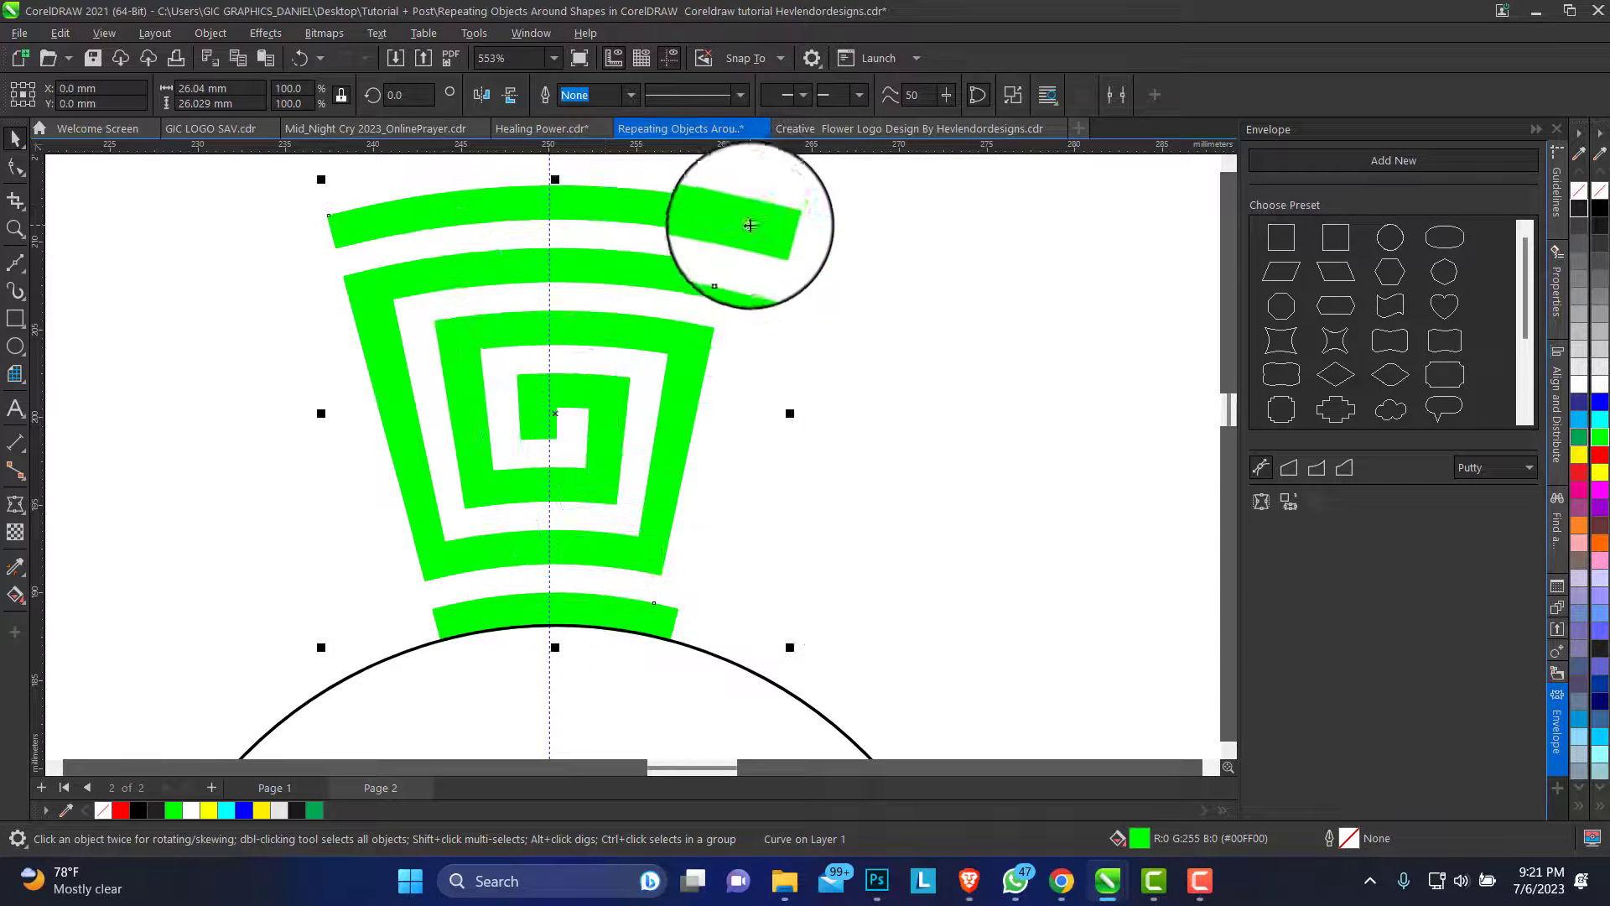
Give the welded spiral motif a black outline 3.0 px wide
right_click(1577, 220)
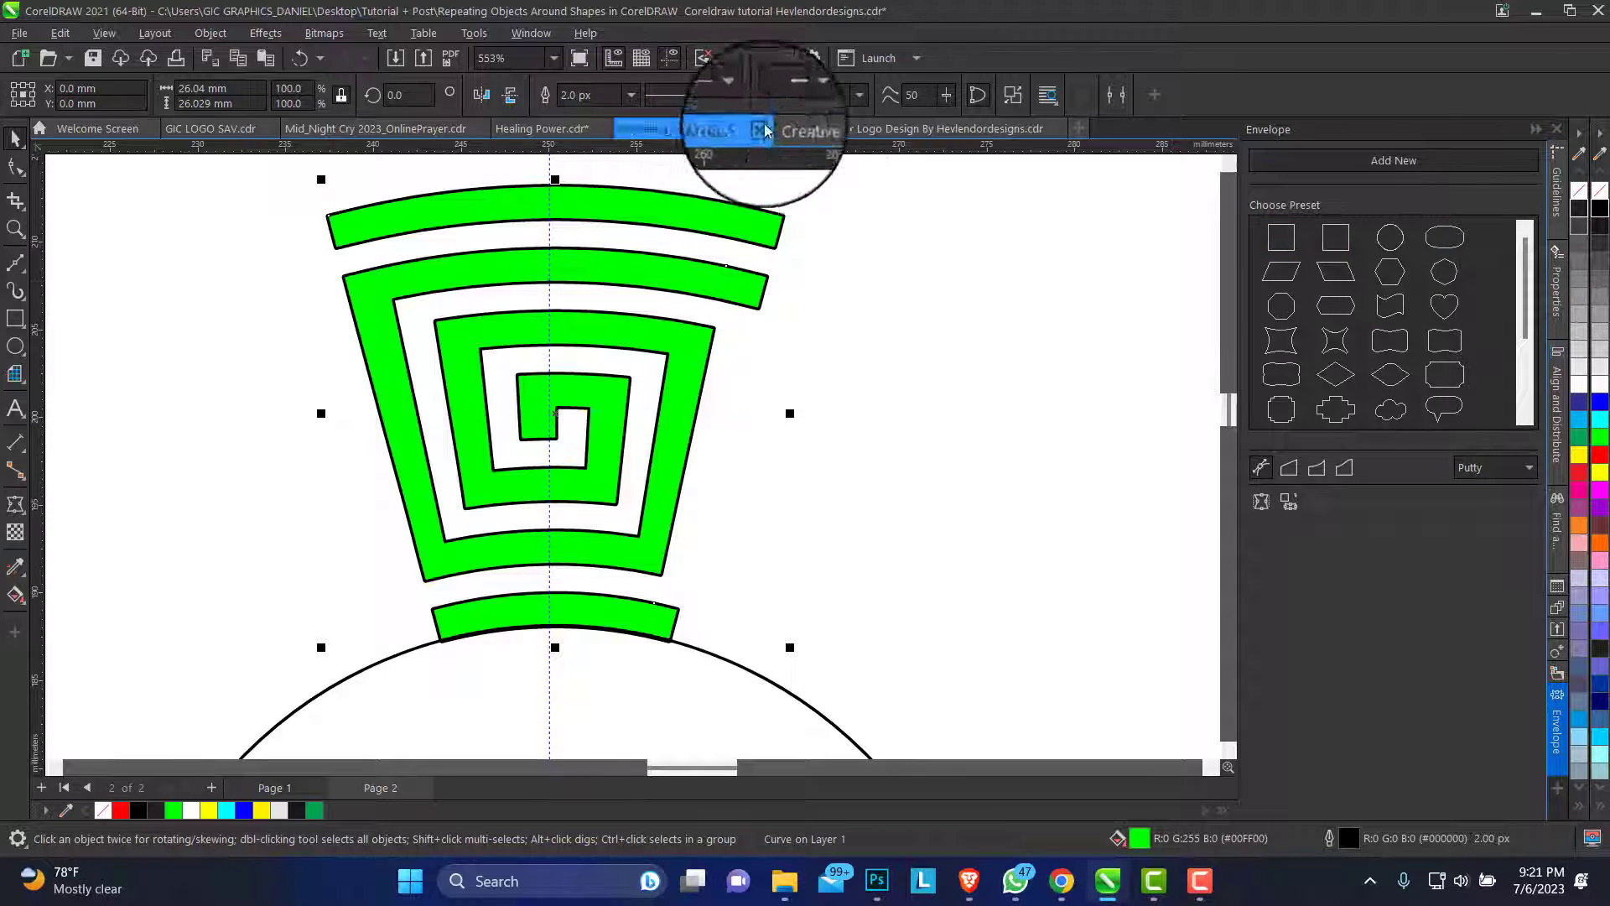
left_click(630, 94)
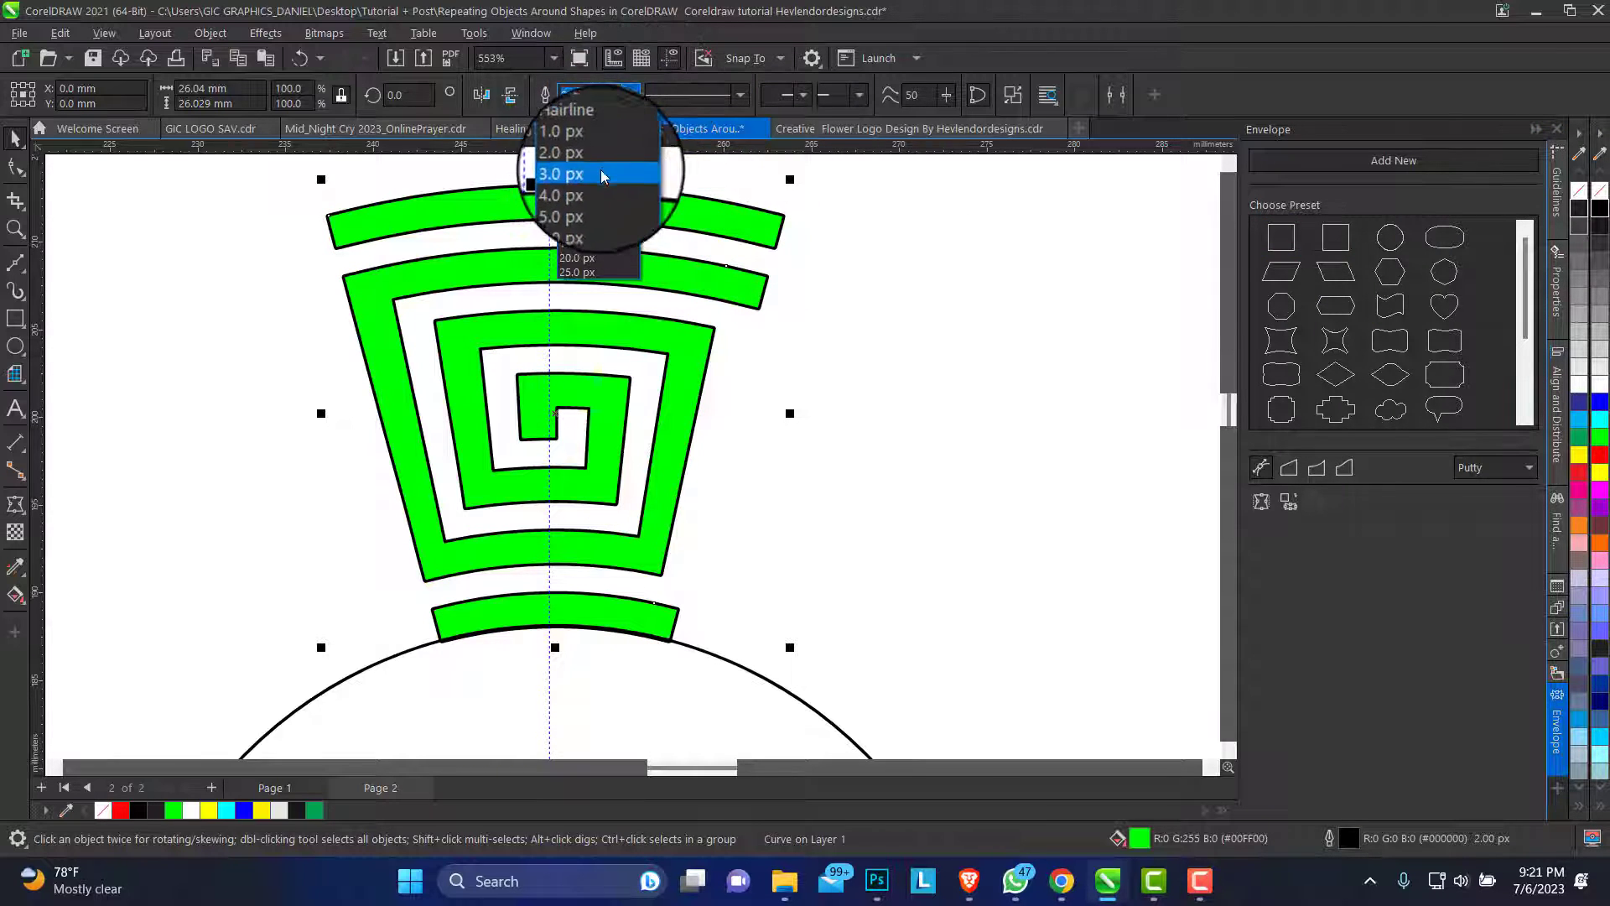
left_click(575, 172)
left_click(334, 303)
Move the rotation centre of the green spiral motif to the centre of the circle
left_click(15, 229)
right_click(568, 360)
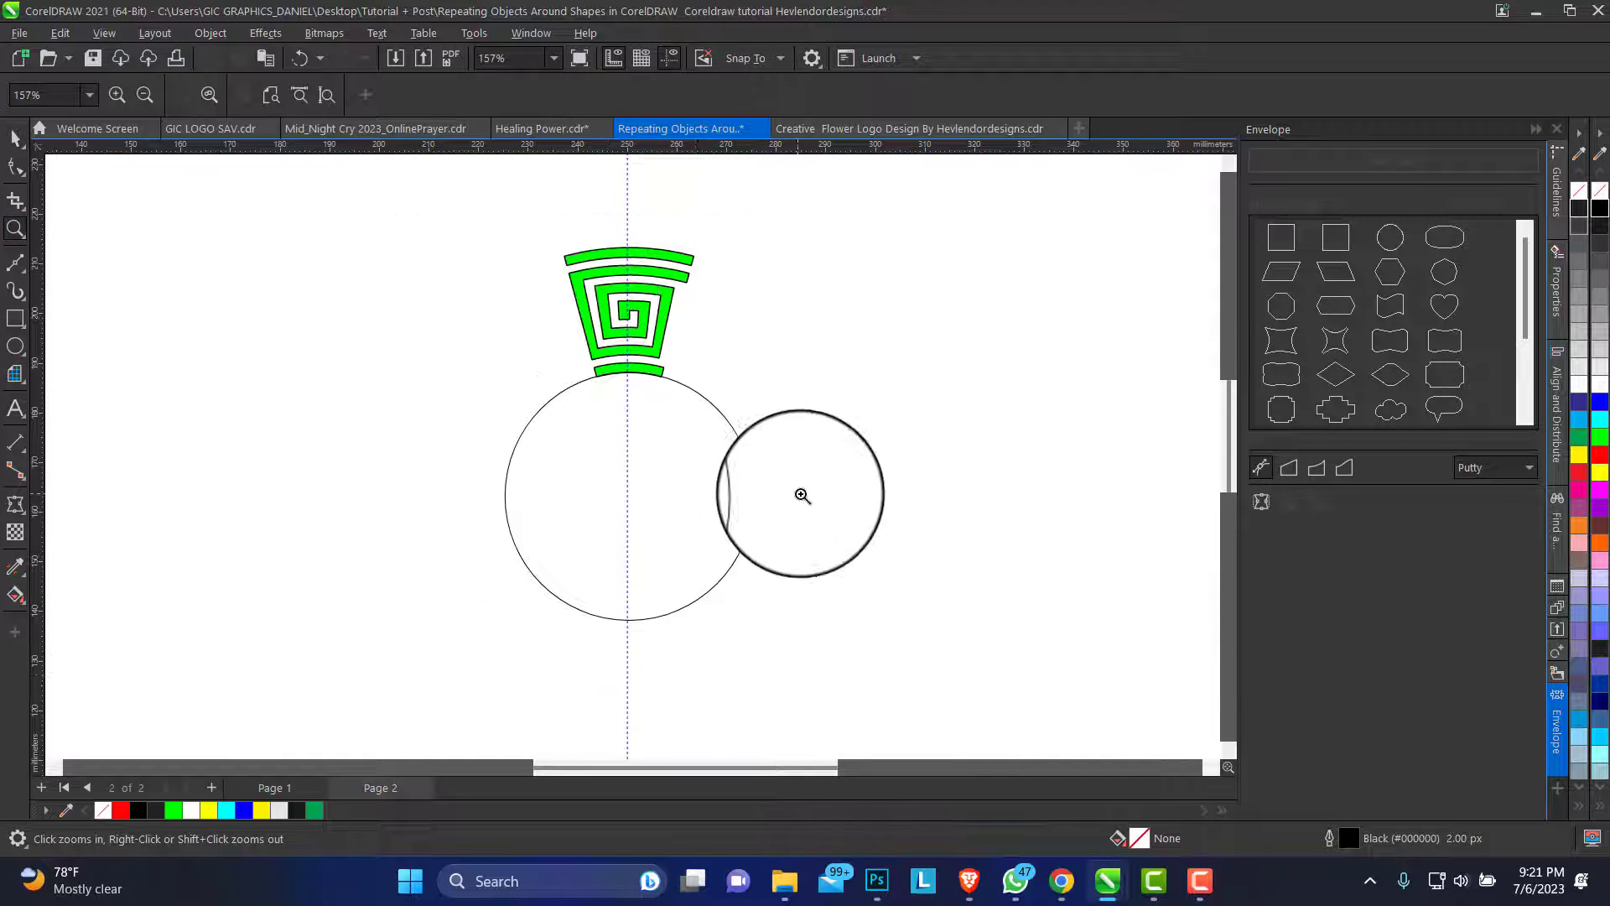
scroll(834, 514, "down", 3)
scroll(710, 486, "up", 3)
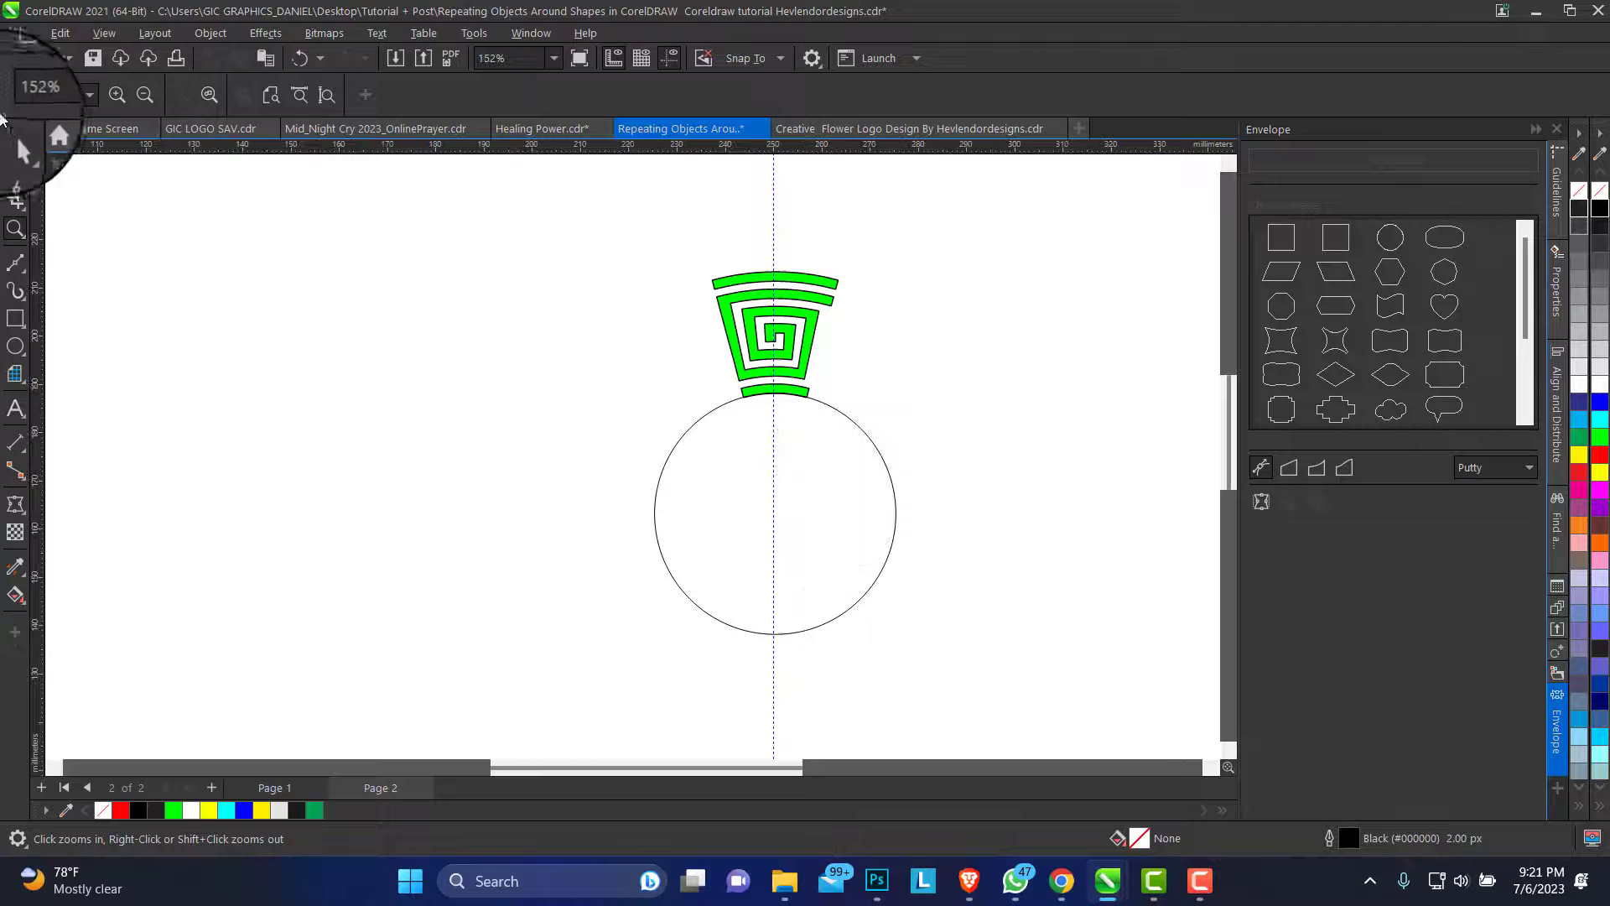
left_click(16, 137)
left_click(738, 301)
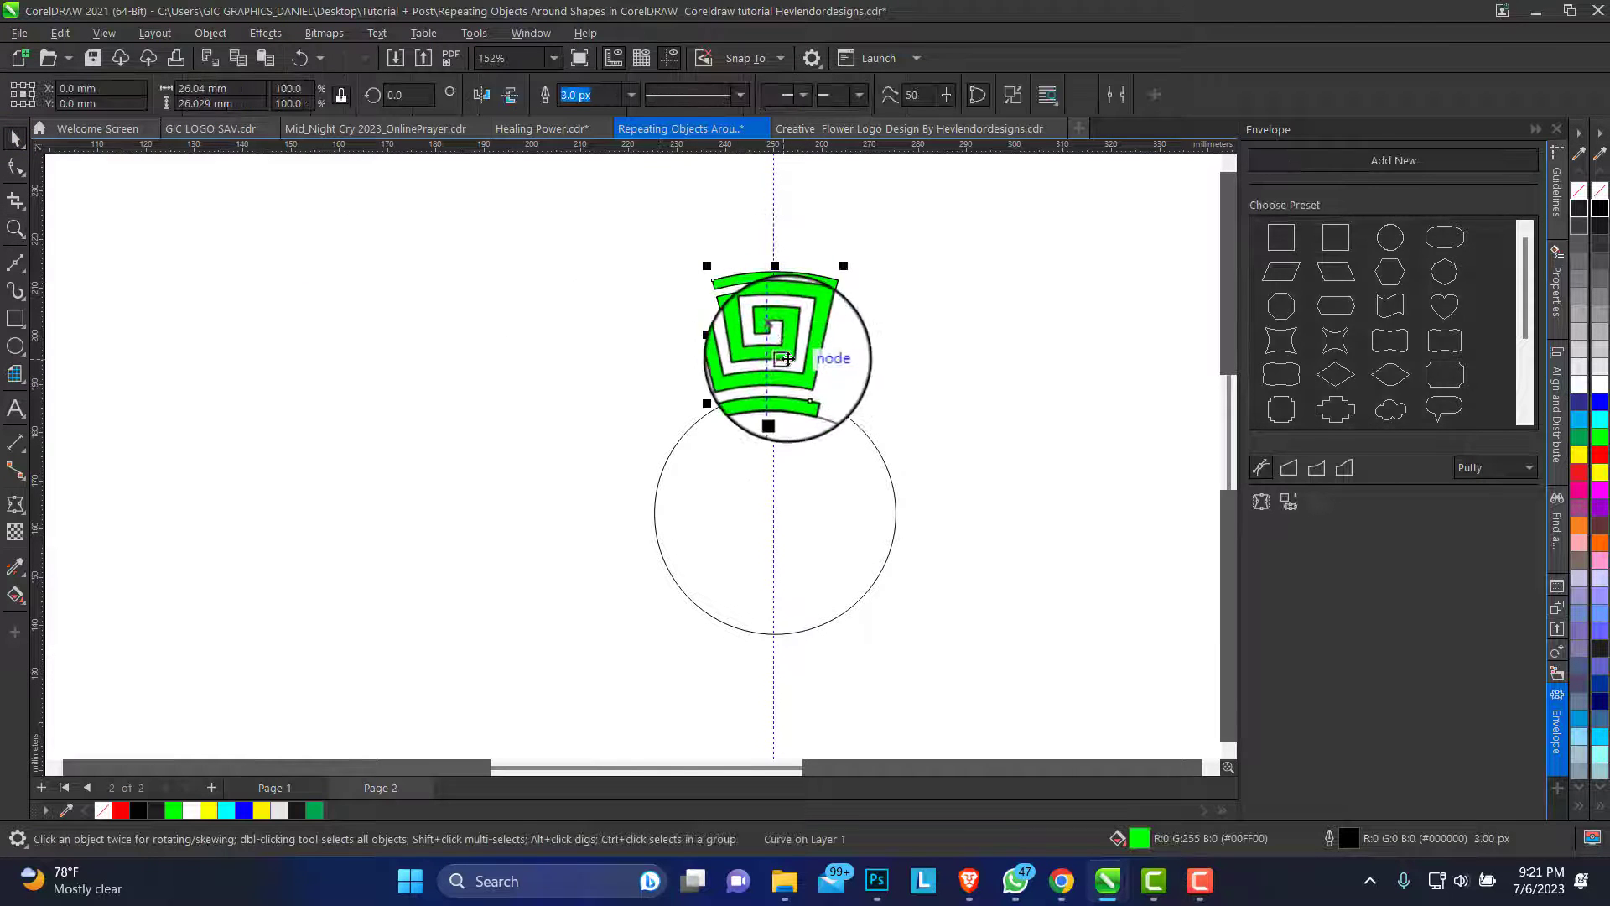
left_click(758, 330)
left_click(784, 343)
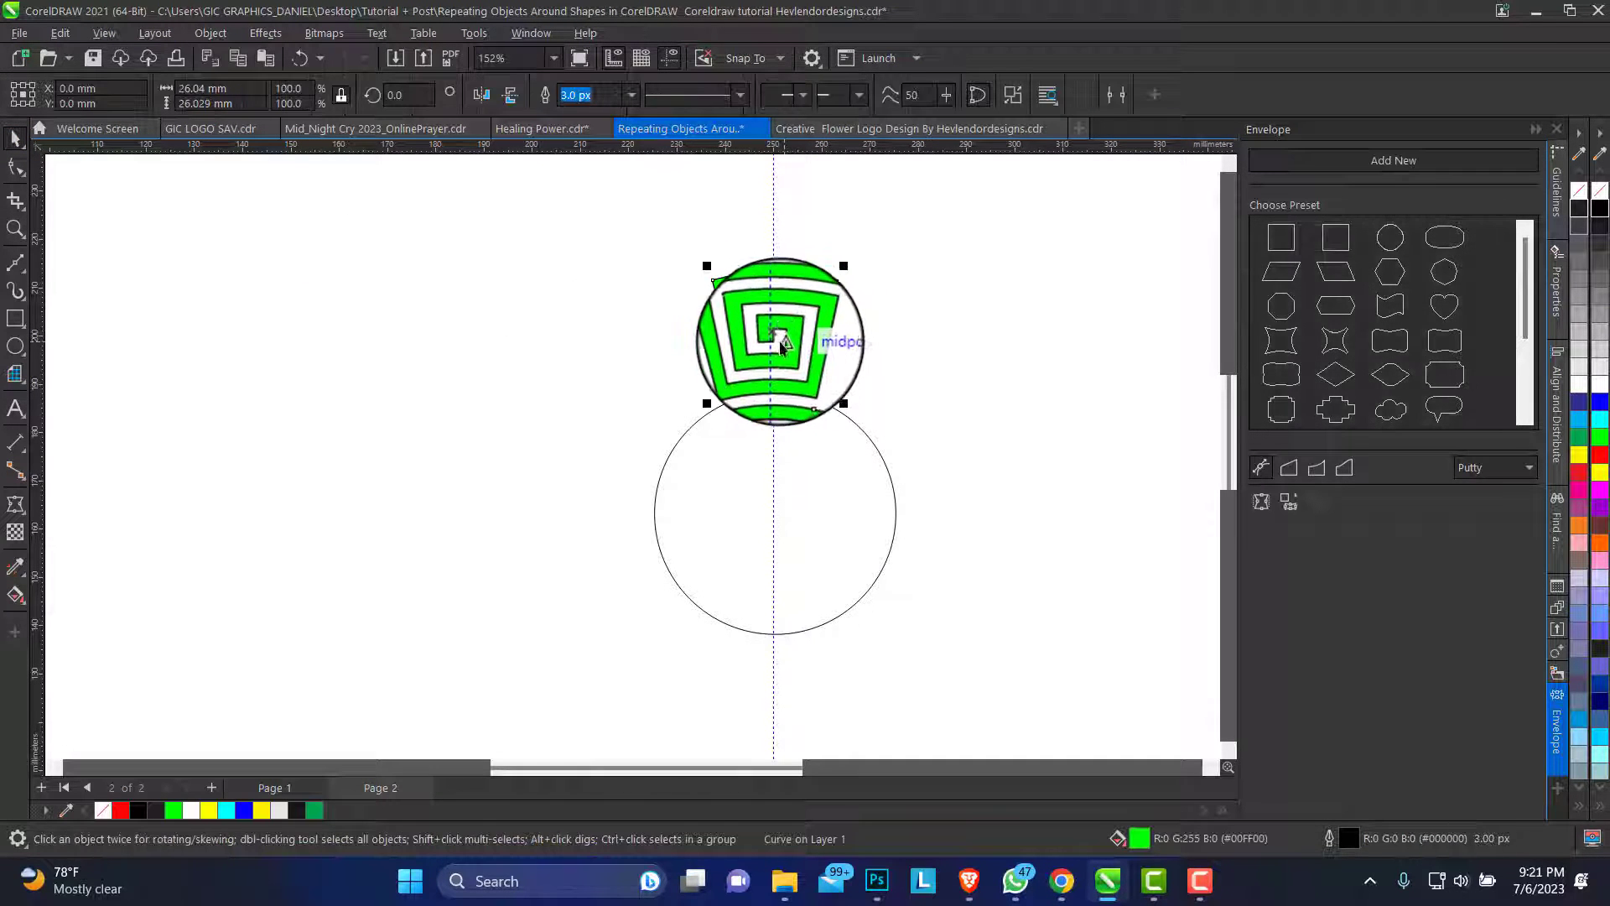
left_click(778, 336)
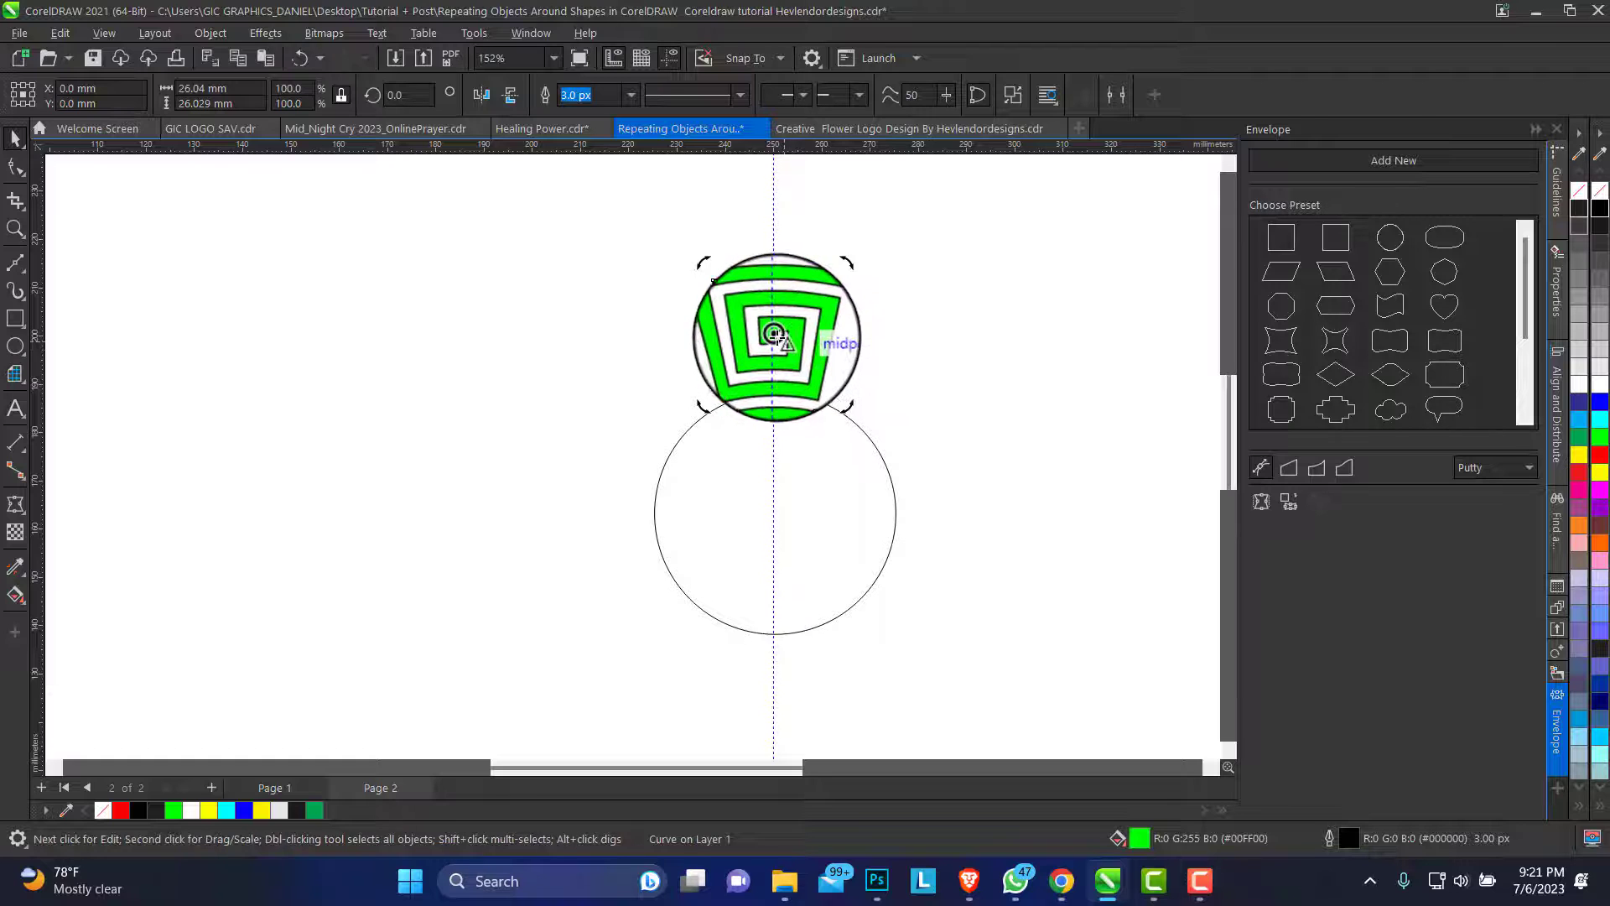
left_click_drag(773, 336, 757, 544)
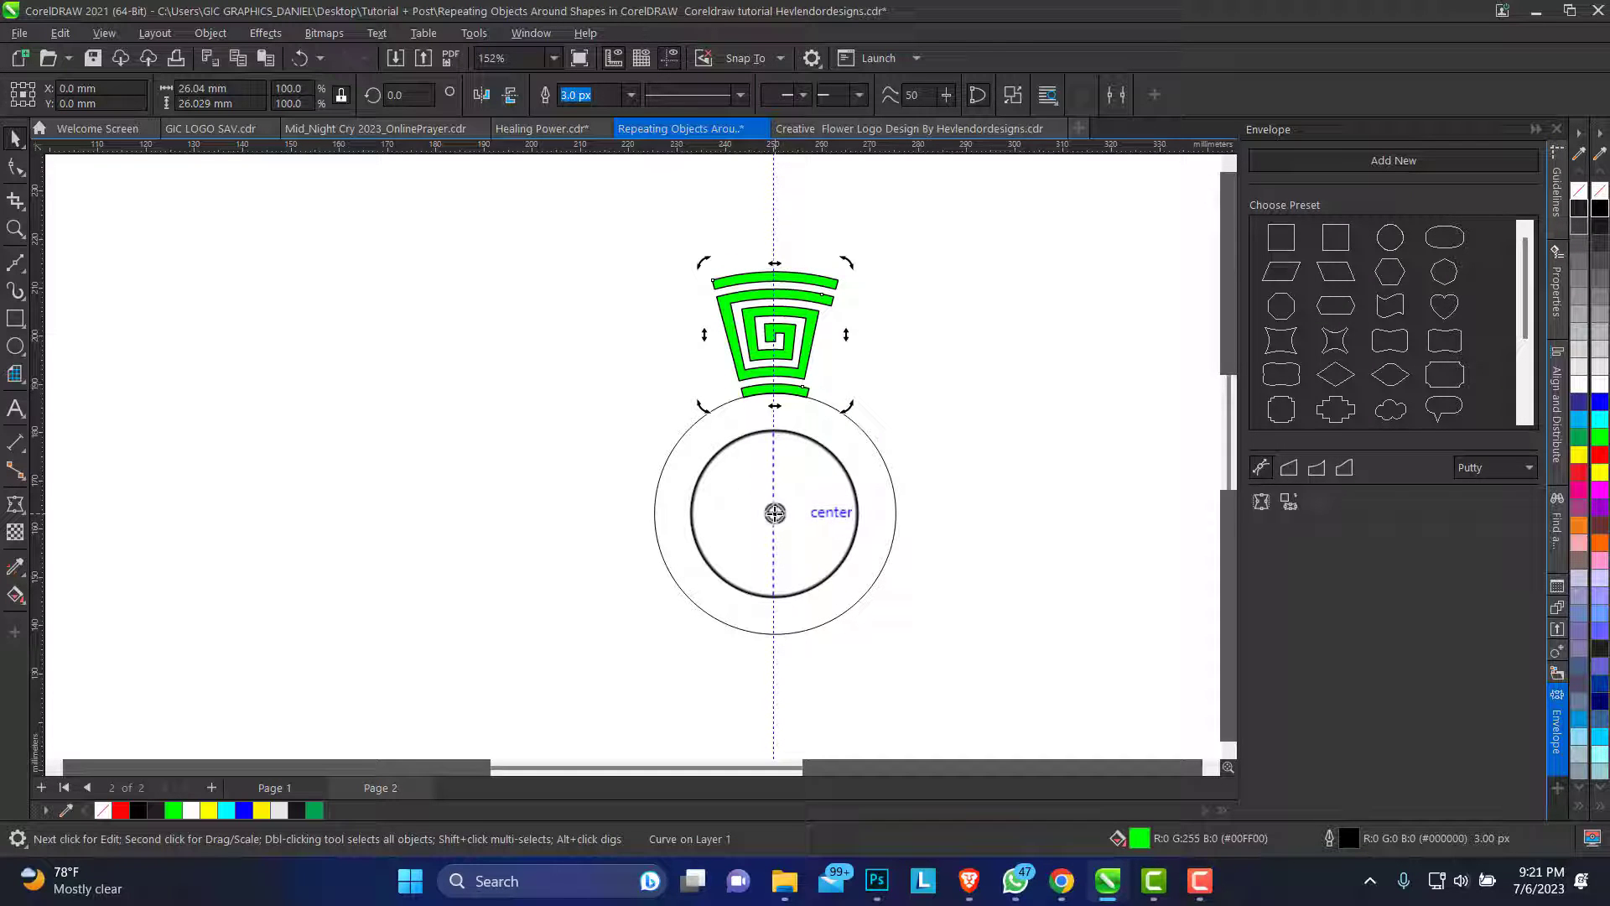
Rotate a copy of the spiral motif 30° counterclockwise about the circle's centre, keeping the original
left_click(702, 269)
left_click(723, 285)
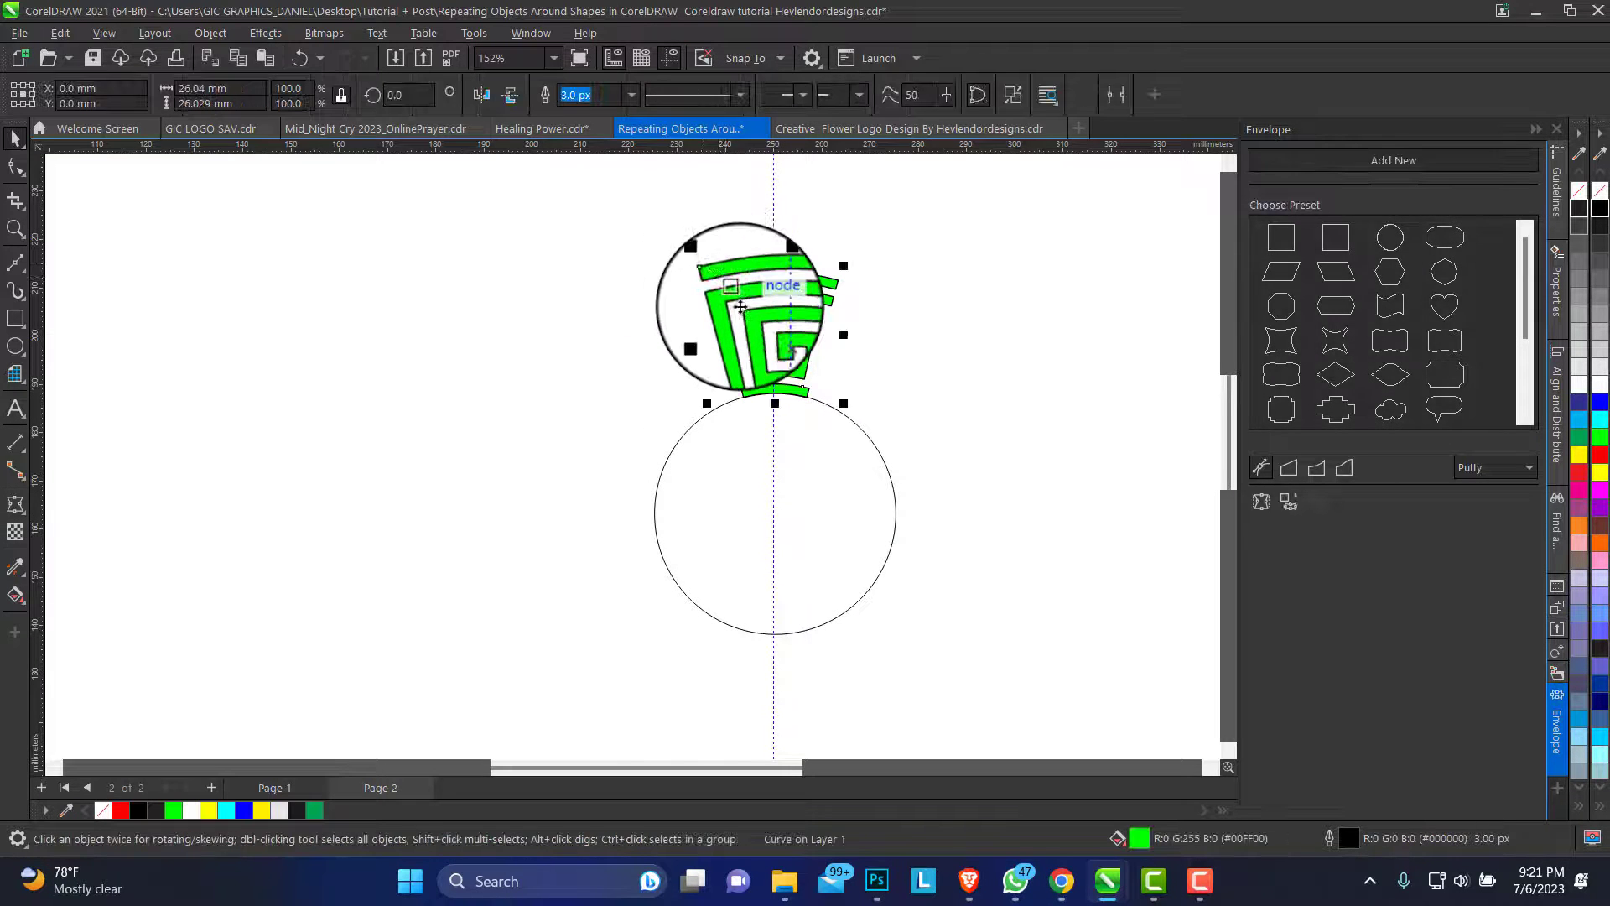
left_click(749, 325)
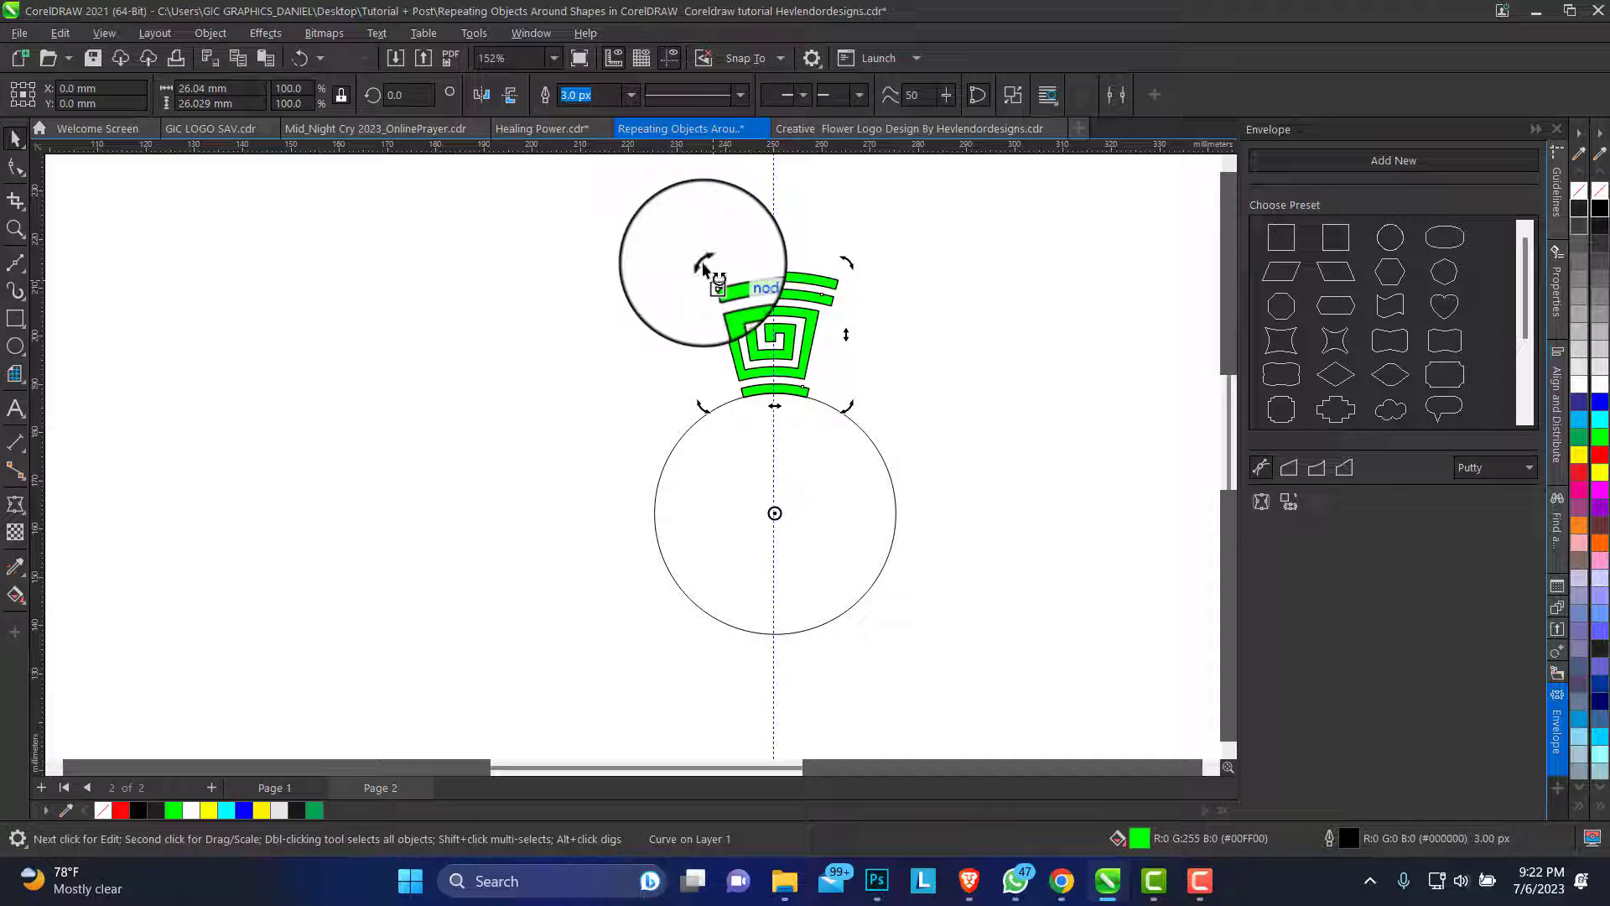
left_click_drag(703, 265, 597, 363)
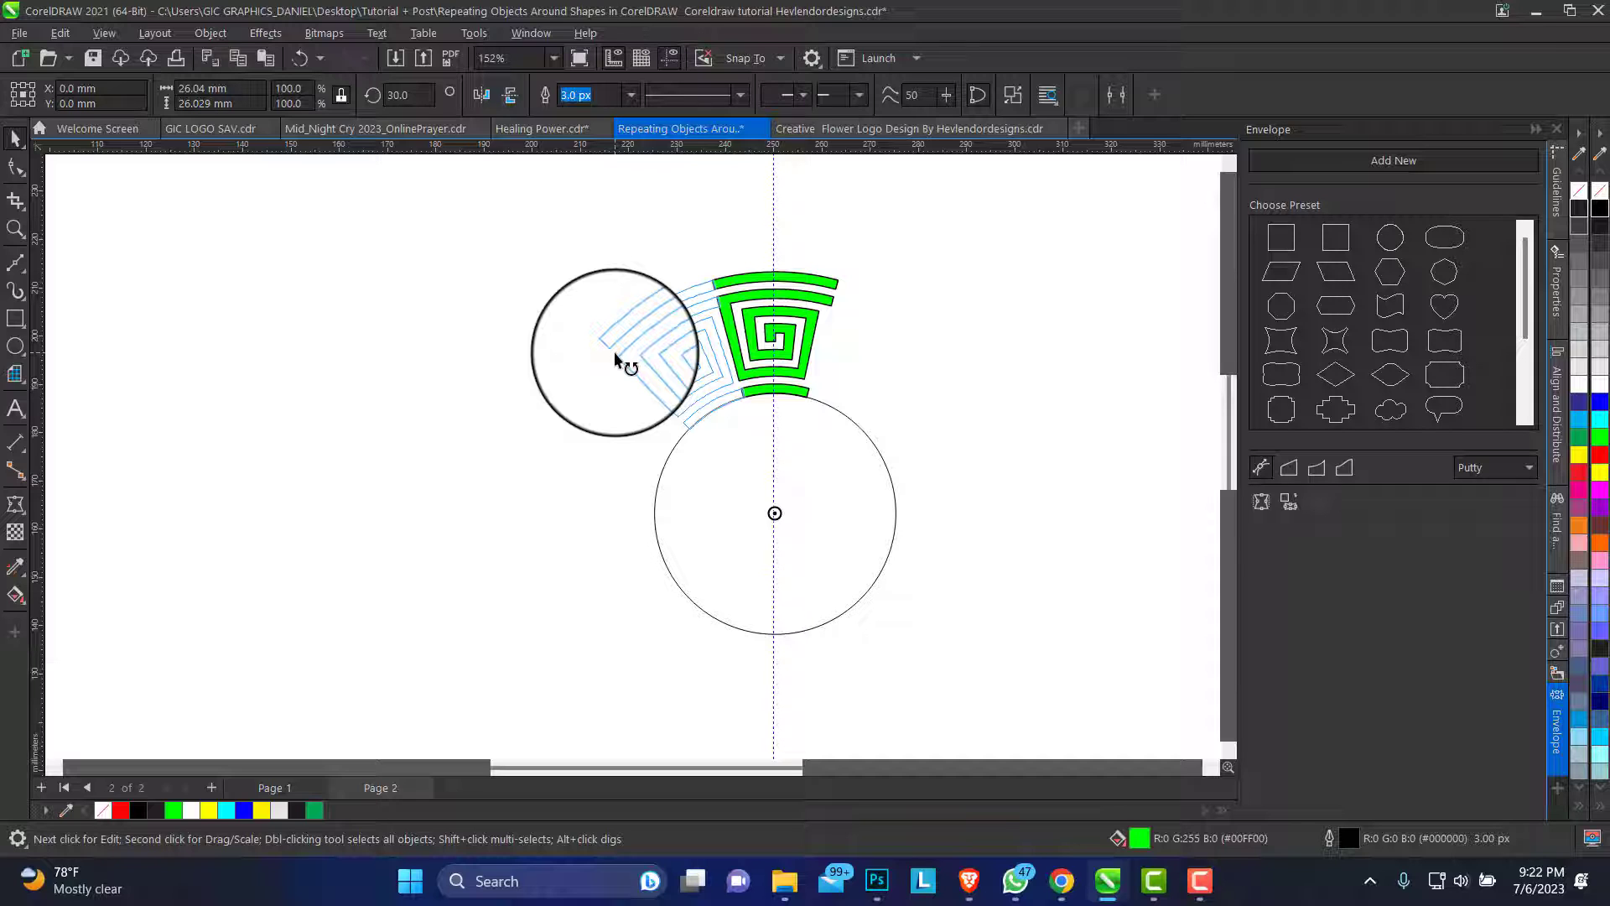
left_click_drag(614, 353, 656, 335)
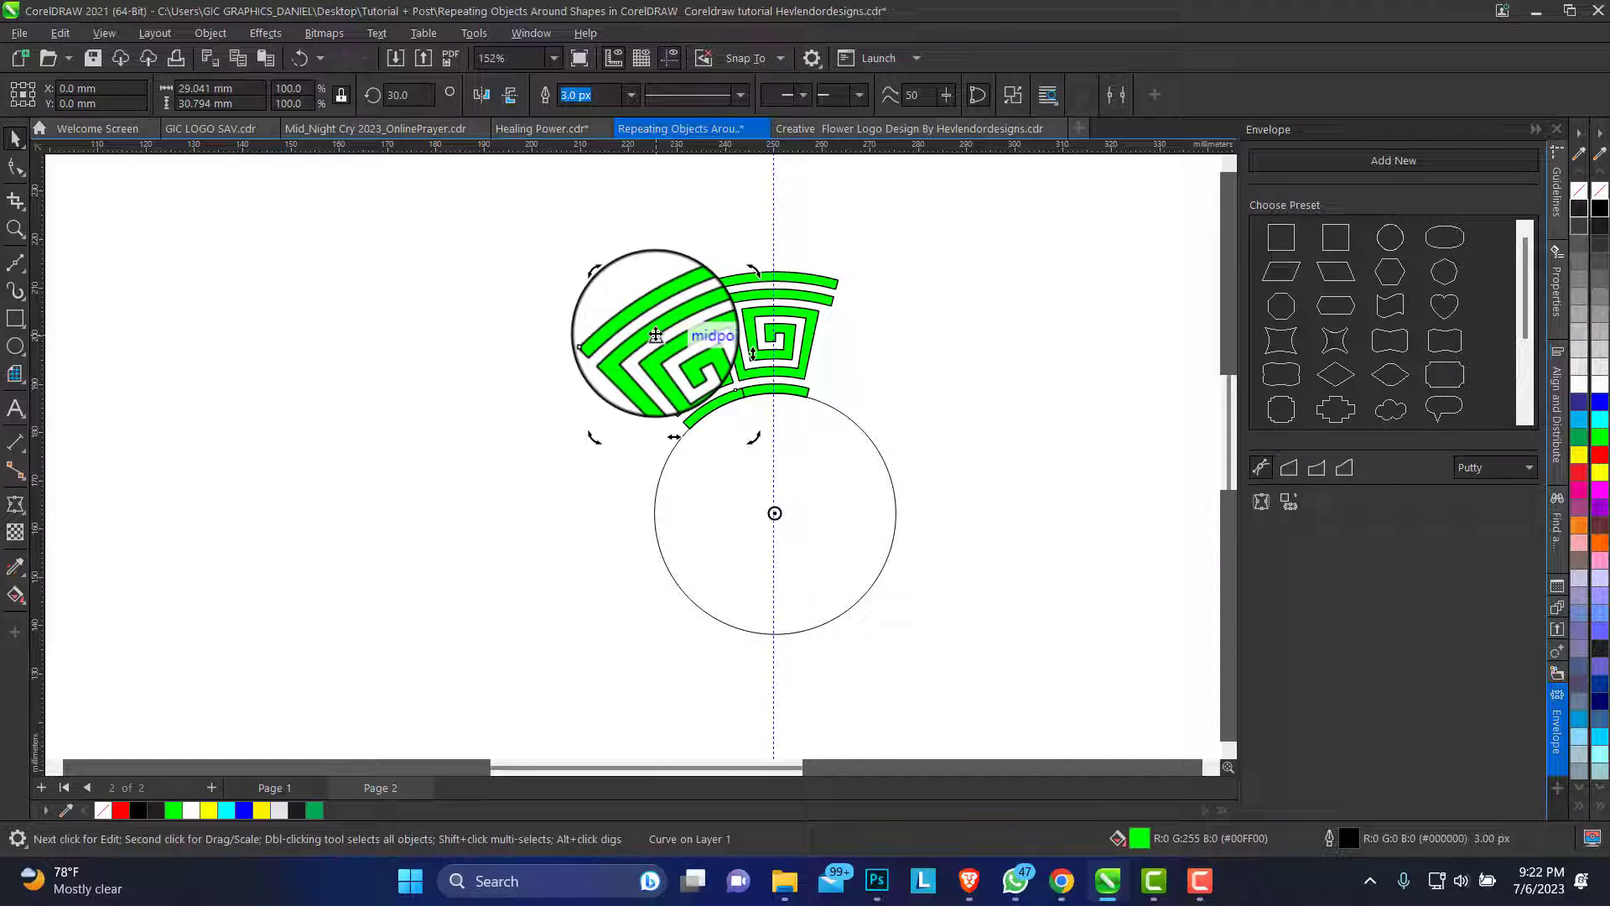
Repeat the 30° rotated duplication until twelve spiral motifs form a closed ring around the circle
key("ctrl+d")
key("ctrl+d")
key("ctrl+d")
key("ctrl+d")
key("ctrl+d")
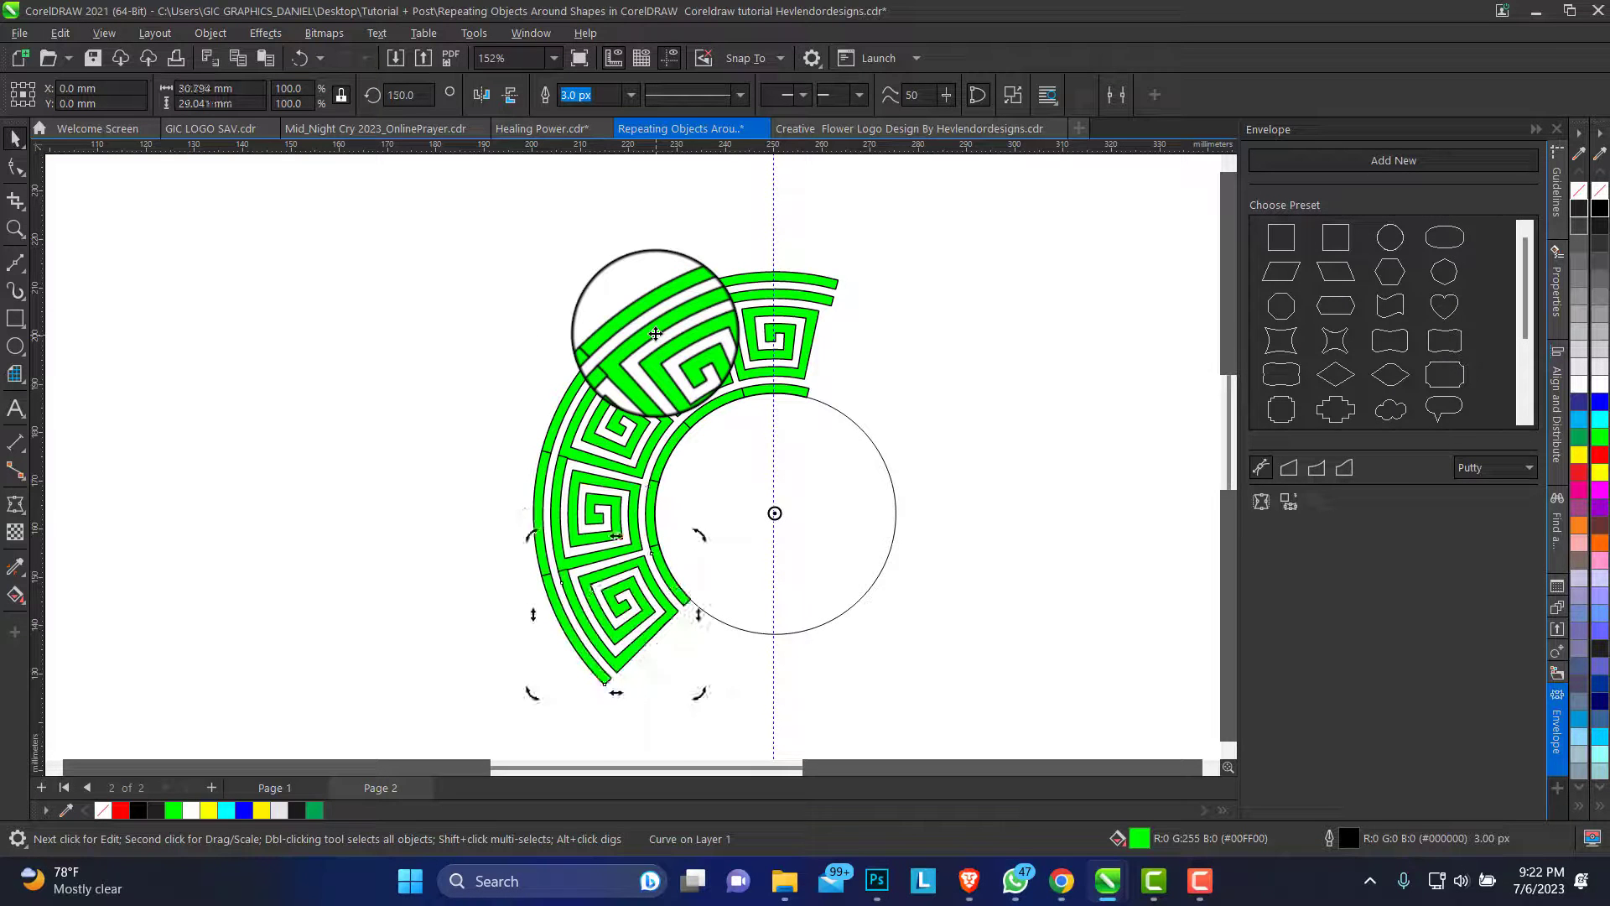
key("ctrl+d")
key("ctrl+d")
key("ctrl+d")
key("ctrl+d")
key("ctrl+d")
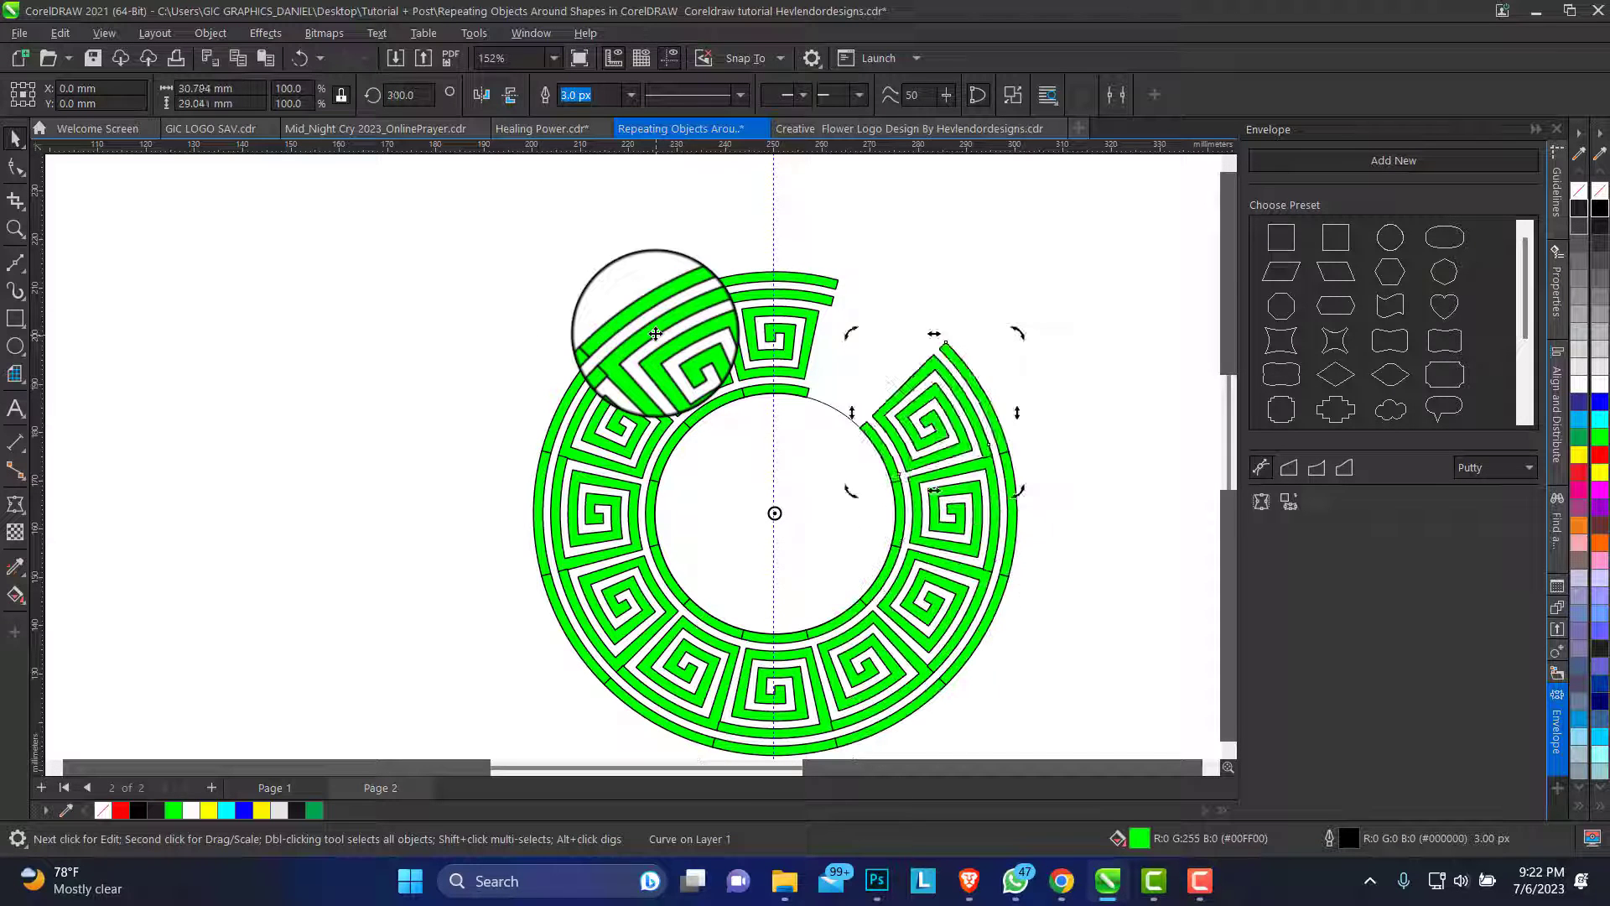
left_click_drag(656, 333, 756, 442)
Select all twelve spiral motifs of the ring and weld them into one continuous shape
left_click(509, 297)
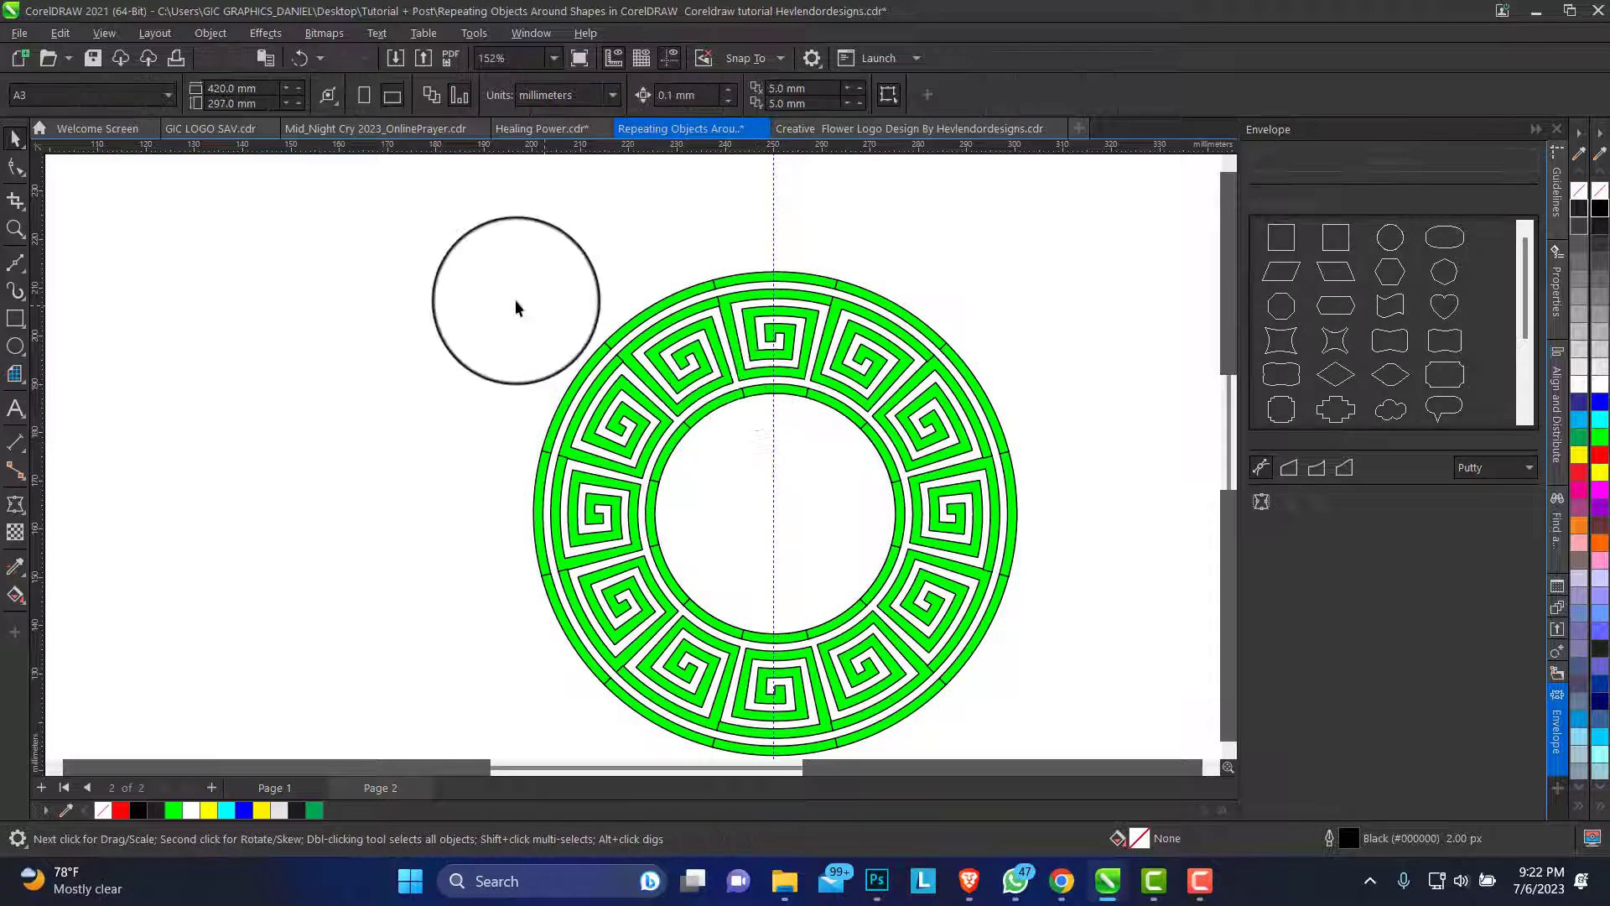
left_click_drag(456, 243, 1076, 715)
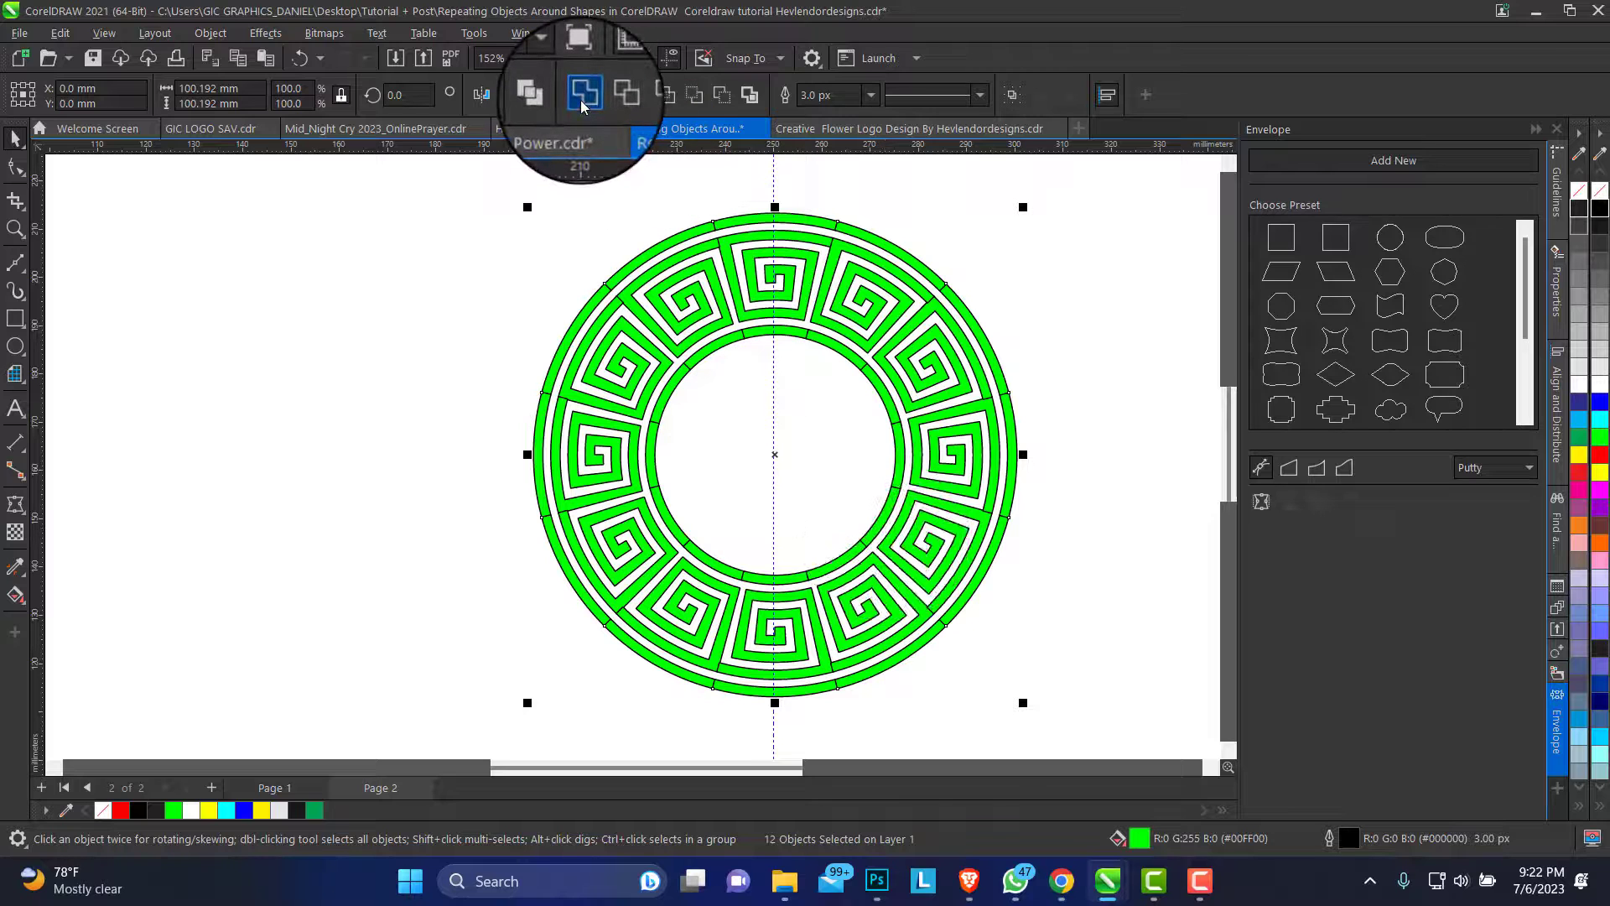
left_click(585, 97)
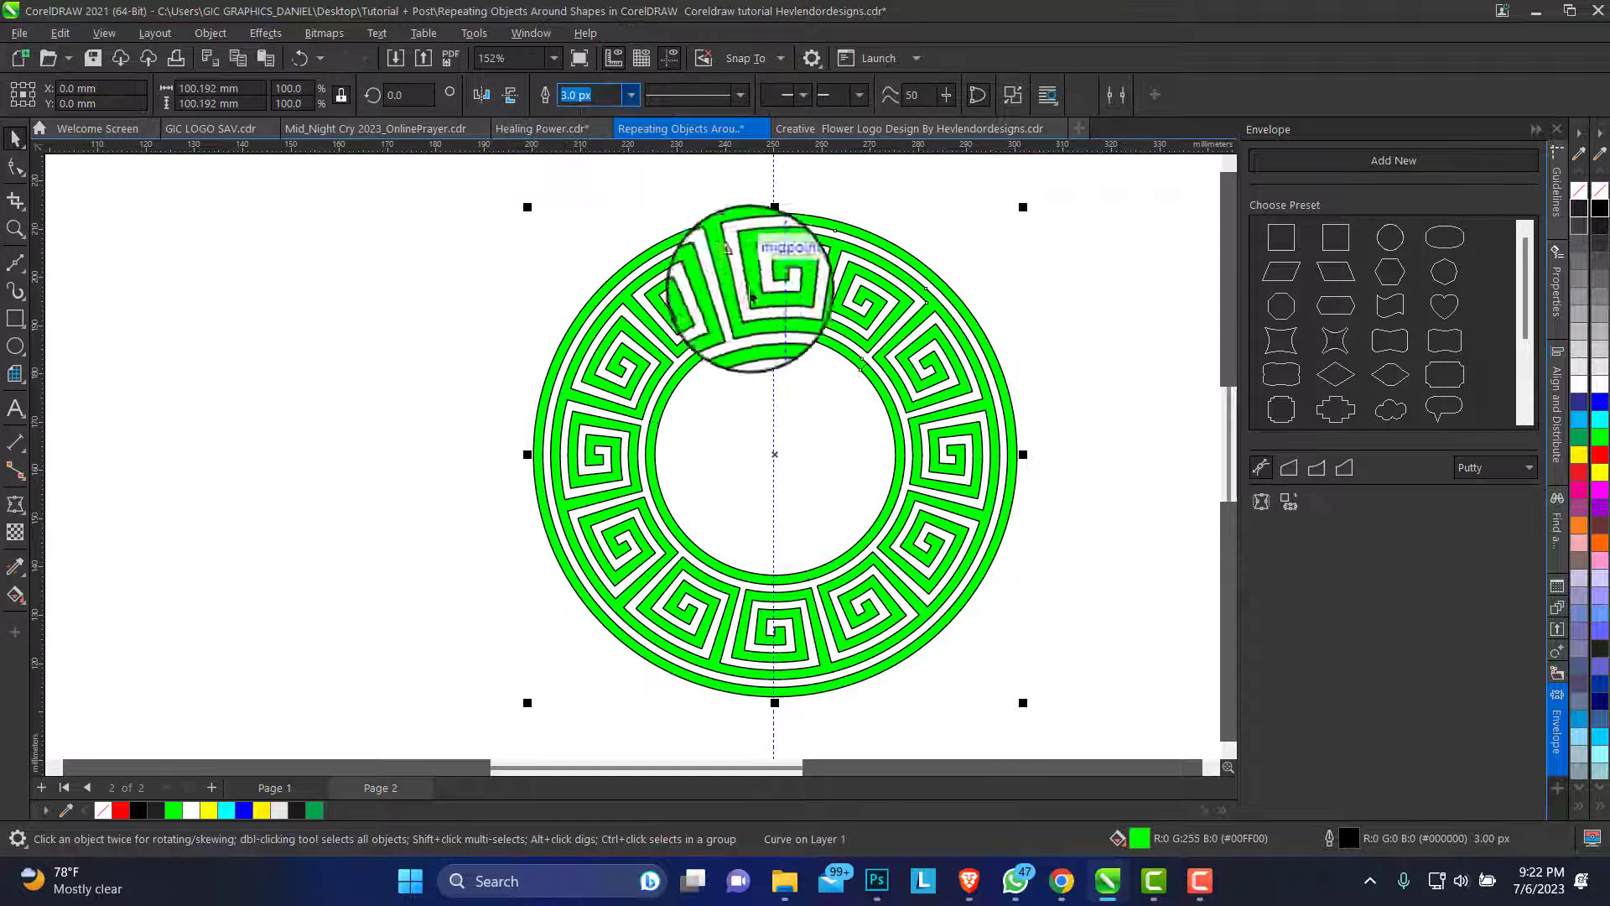
Enlarge the welded green ring proportionally to about 187 mm across and shift it closer to the page centre
left_click(15, 227)
scroll(664, 430, "down", 3)
right_click(676, 337)
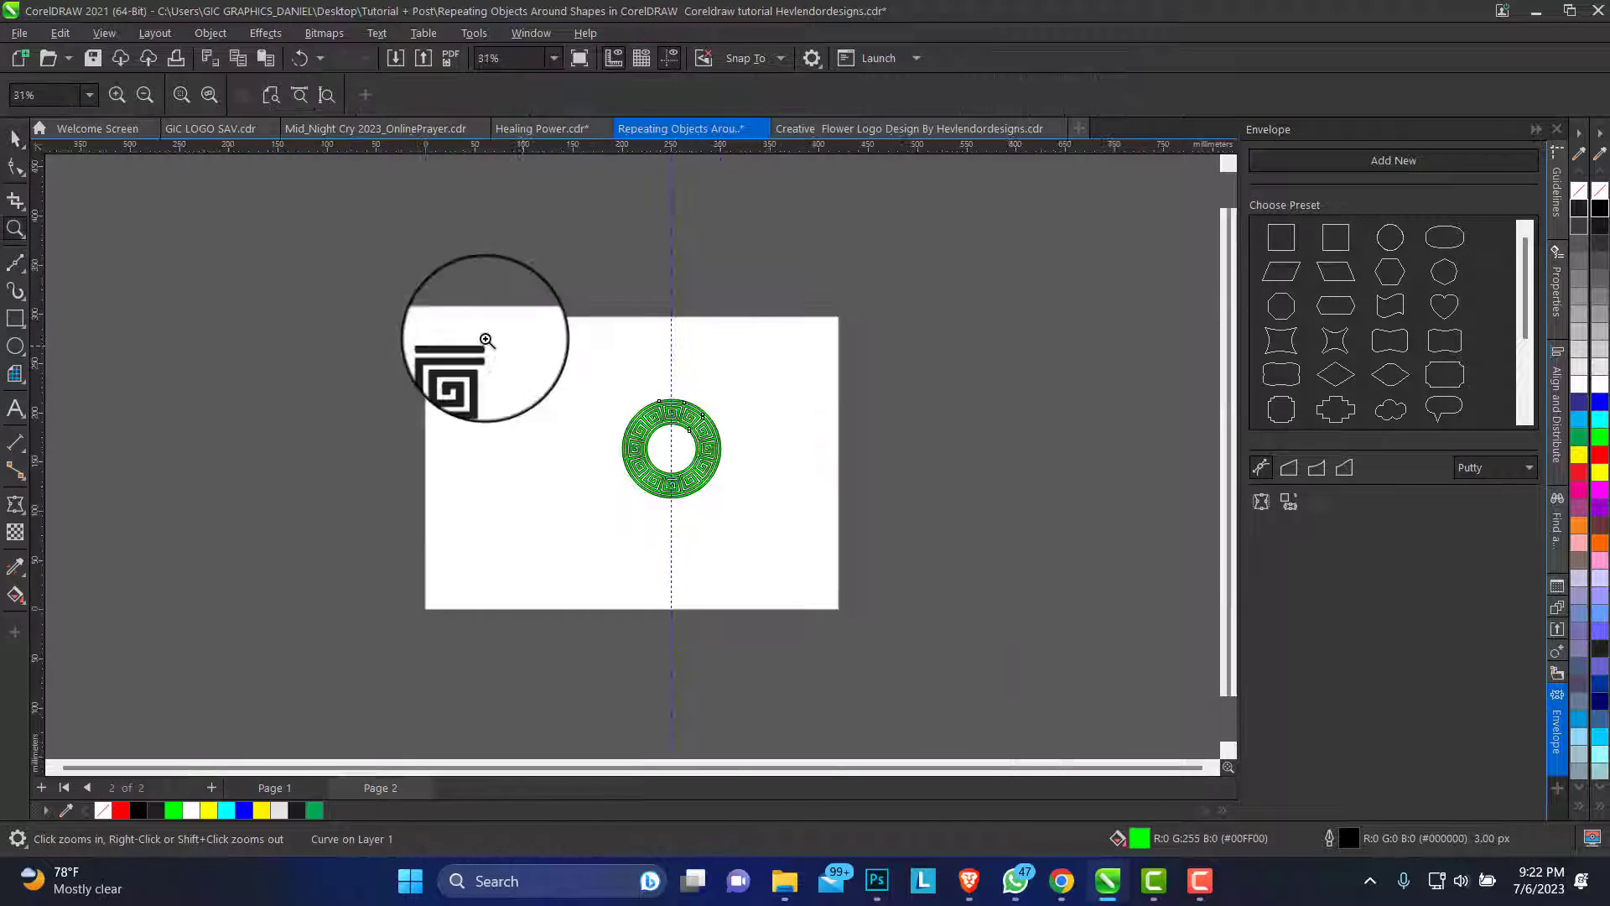
left_click_drag(417, 308, 884, 621)
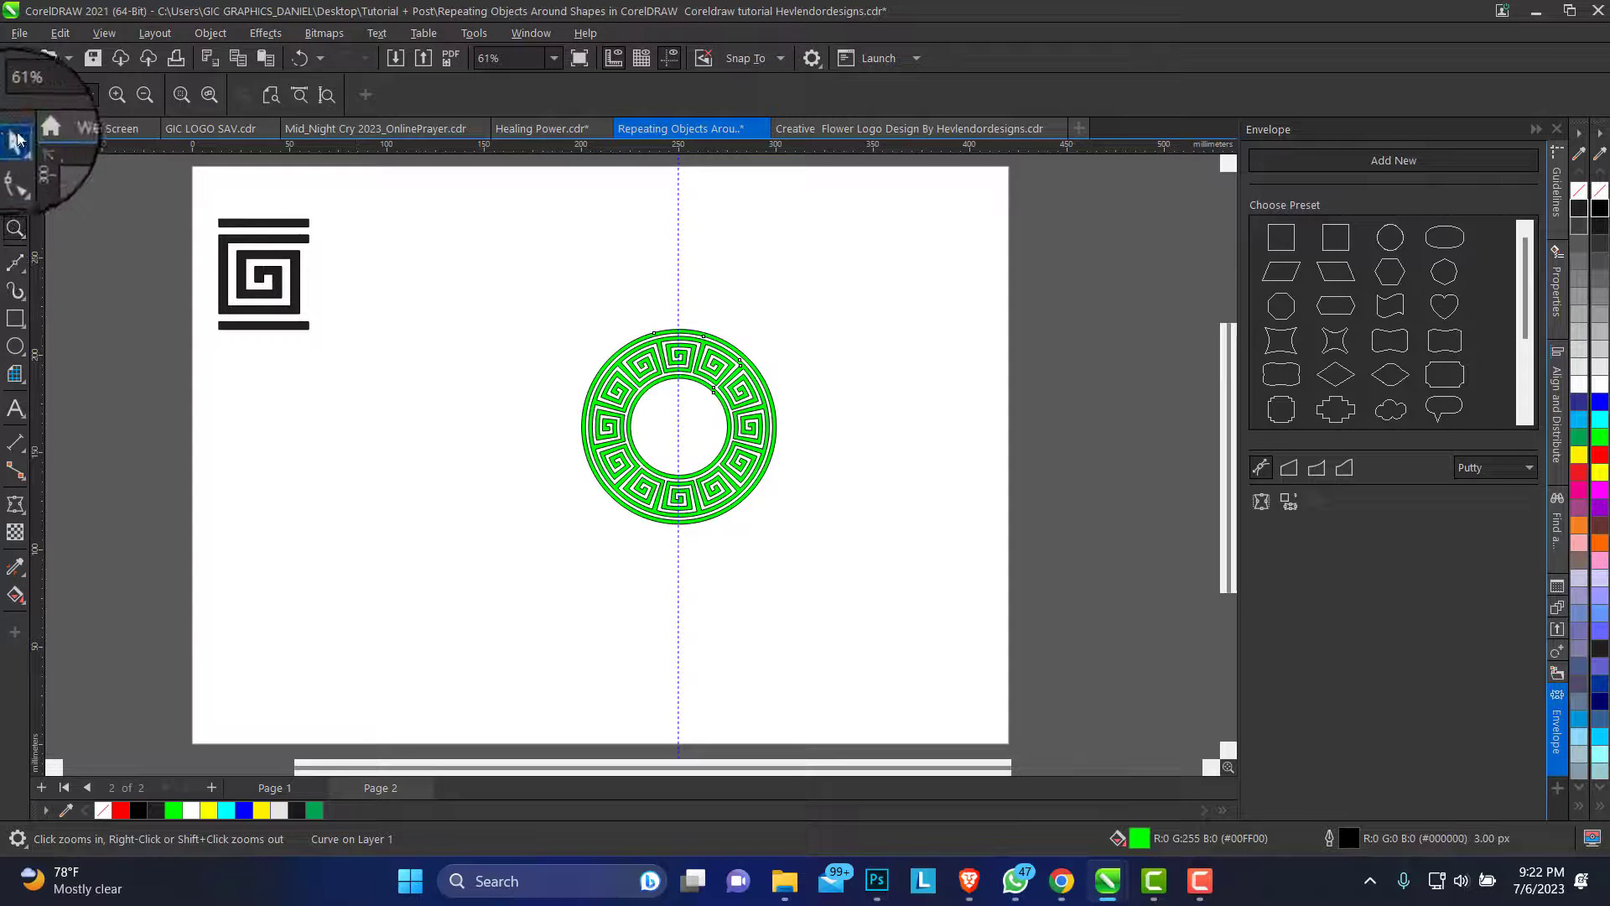
left_click(13, 134)
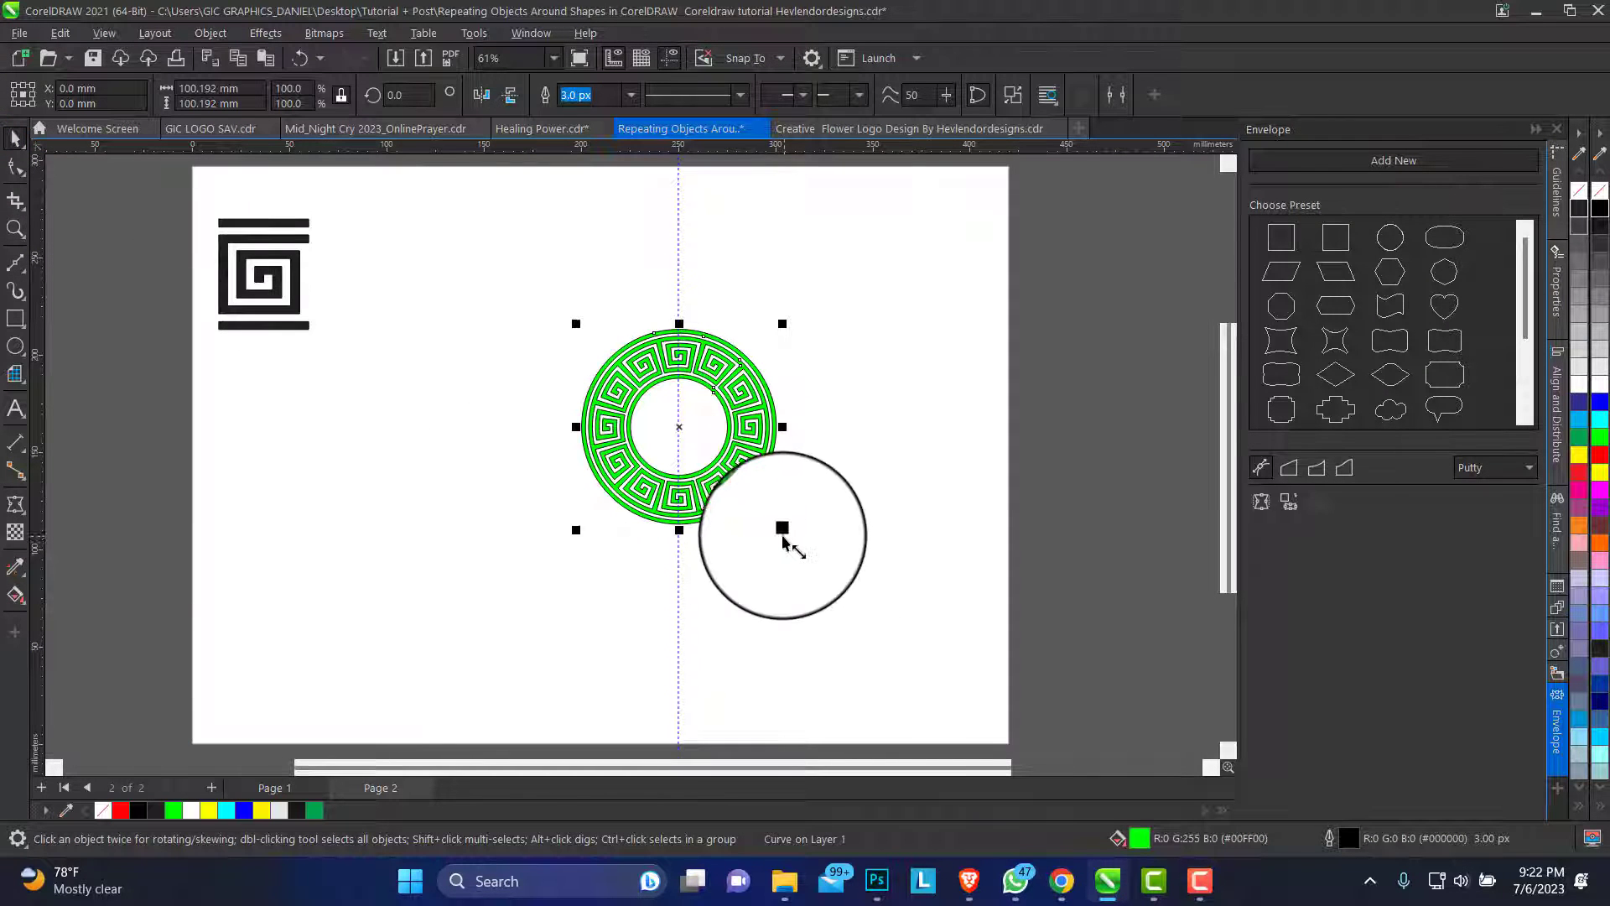
left_click_drag(782, 535, 846, 594)
left_click(424, 310)
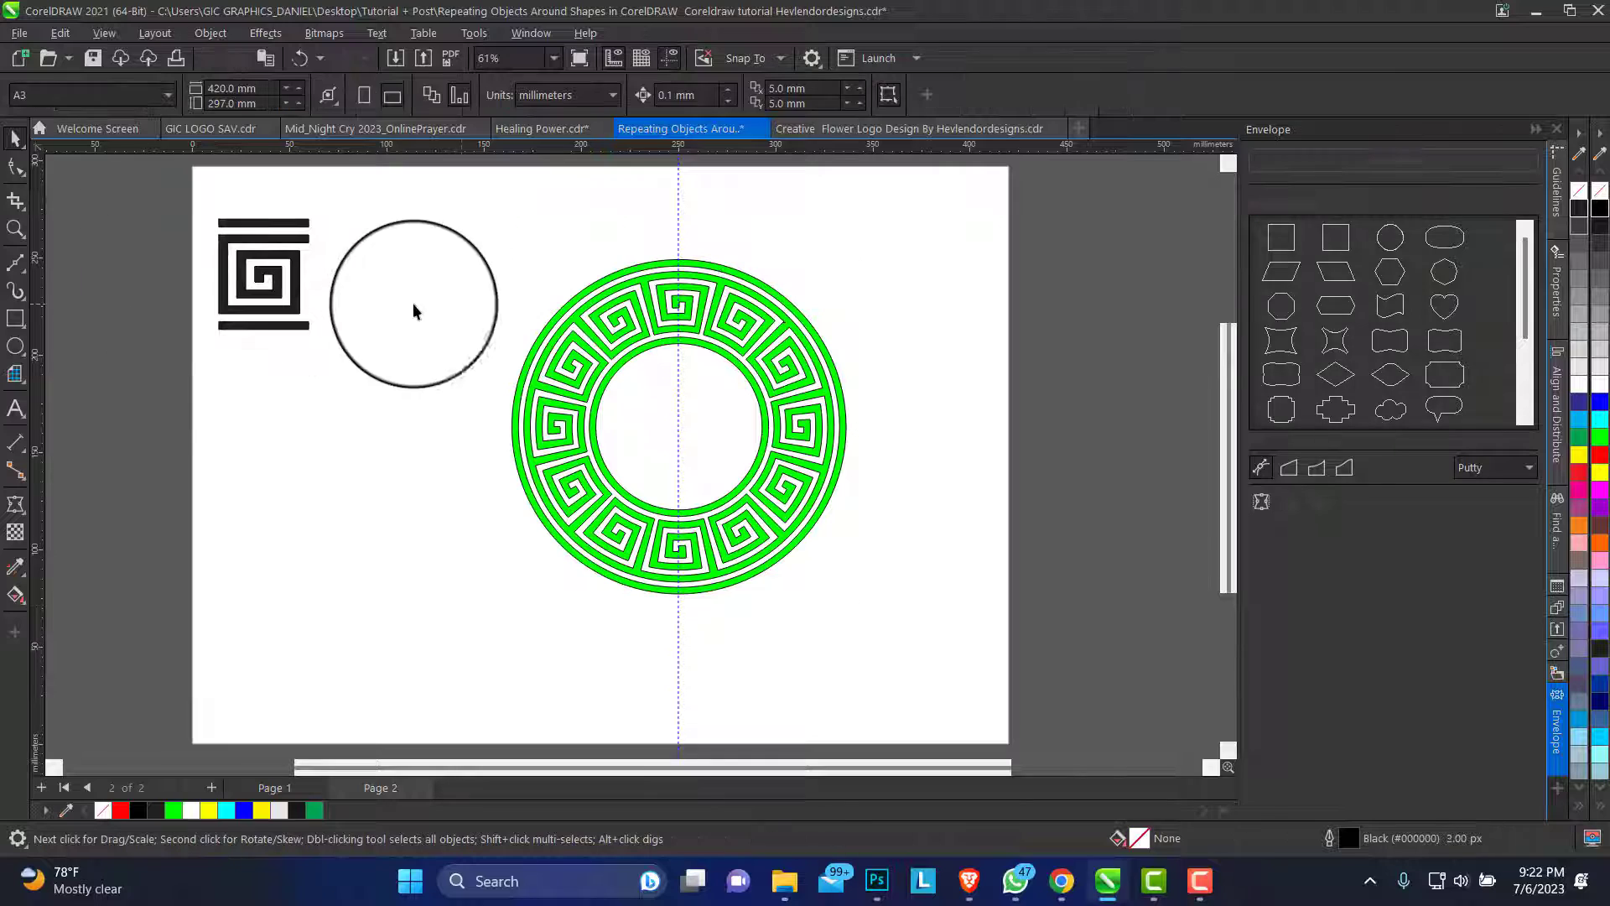
left_click_drag(640, 323, 607, 364)
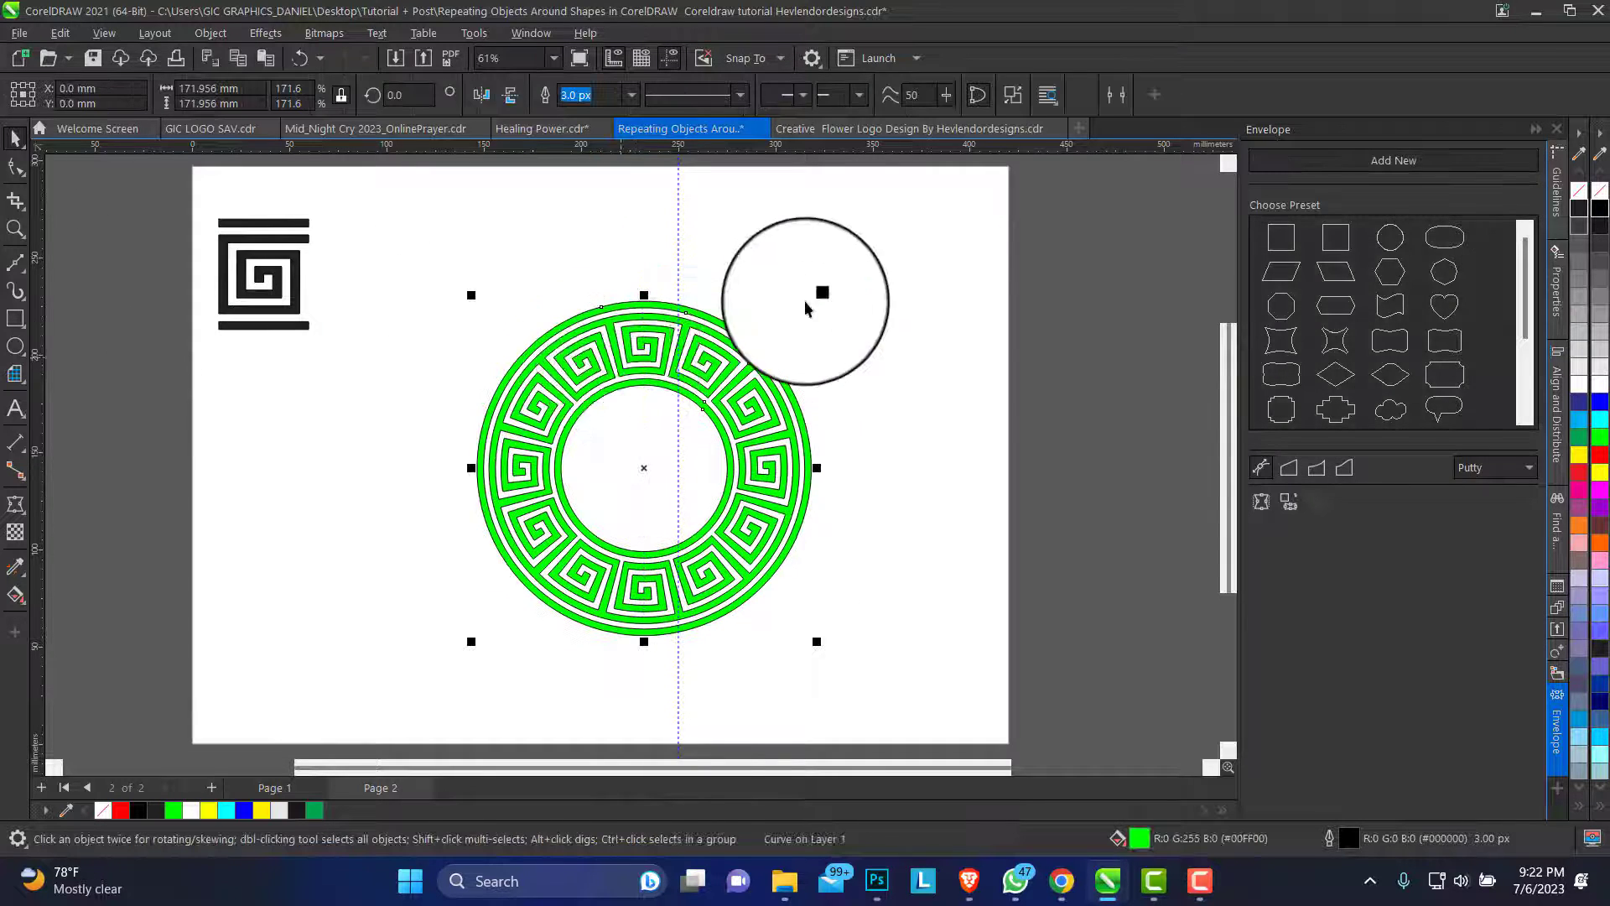
left_click_drag(815, 296, 843, 267)
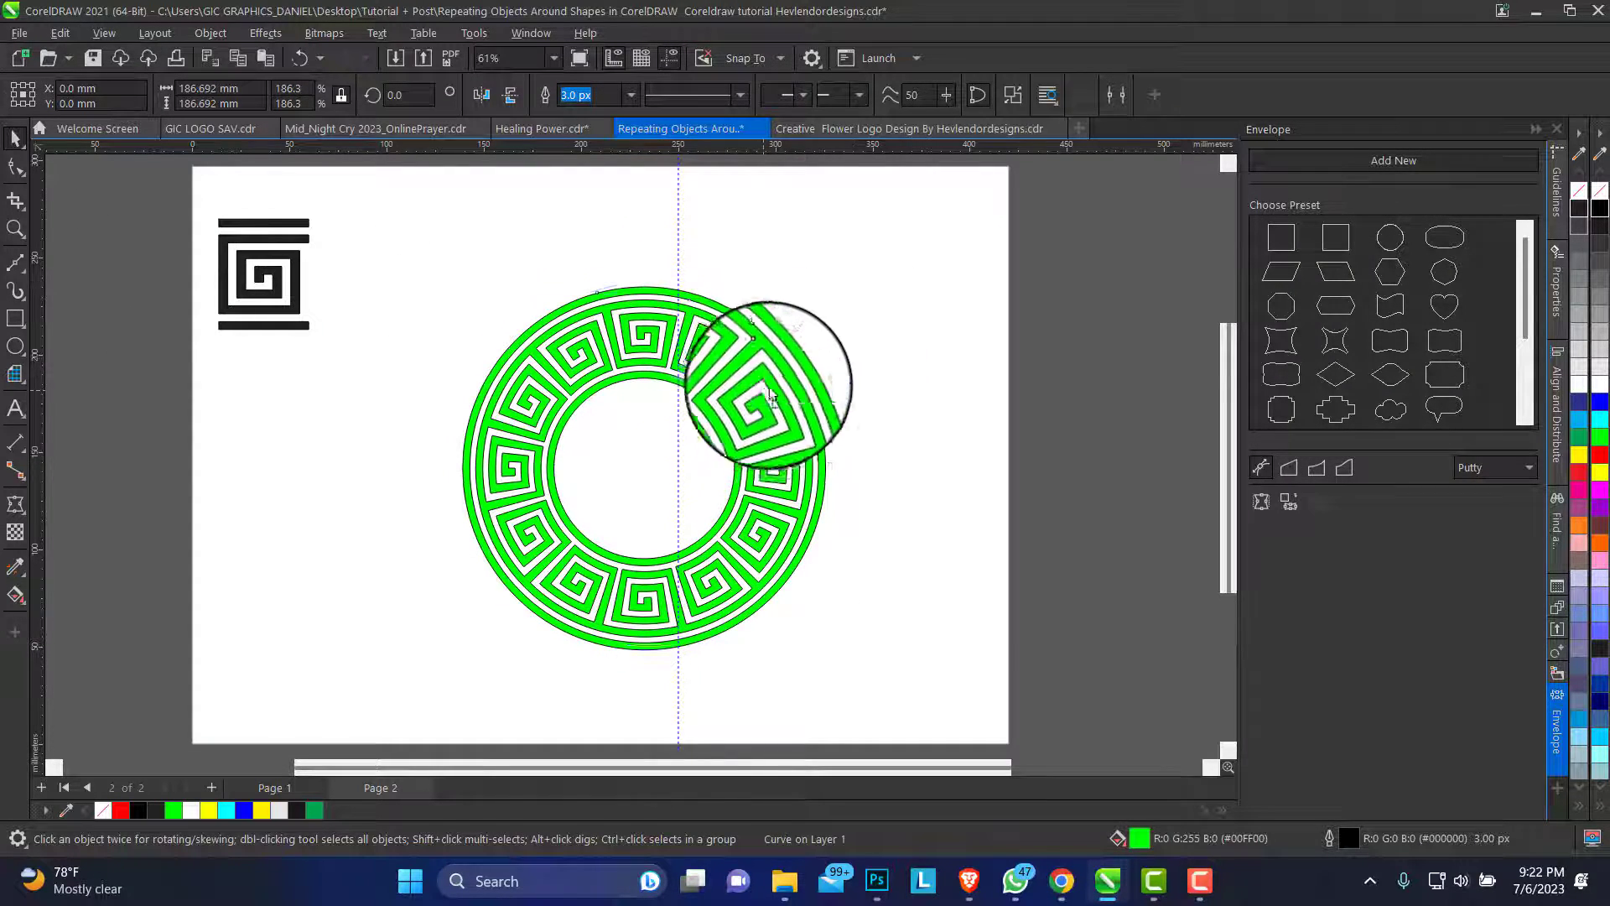
Move the original black square spiral motif down beside the ring and enlarge it to about 68 × 83 mm
left_click_drag(280, 269, 333, 473)
left_click(15, 228)
right_click(587, 360)
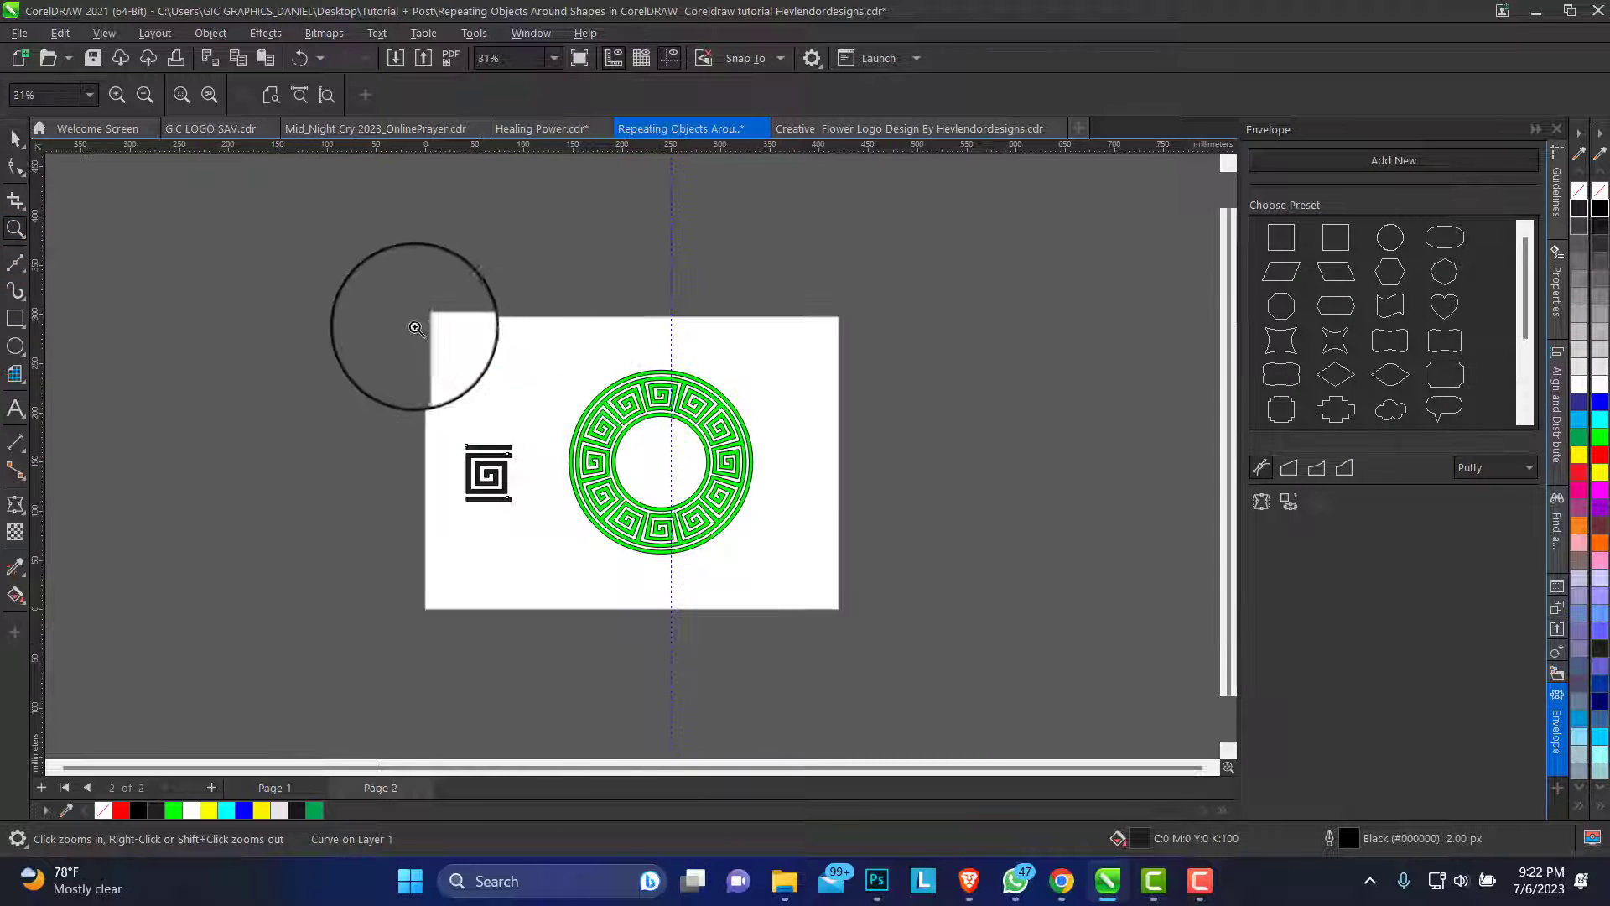
left_click_drag(437, 351, 788, 600)
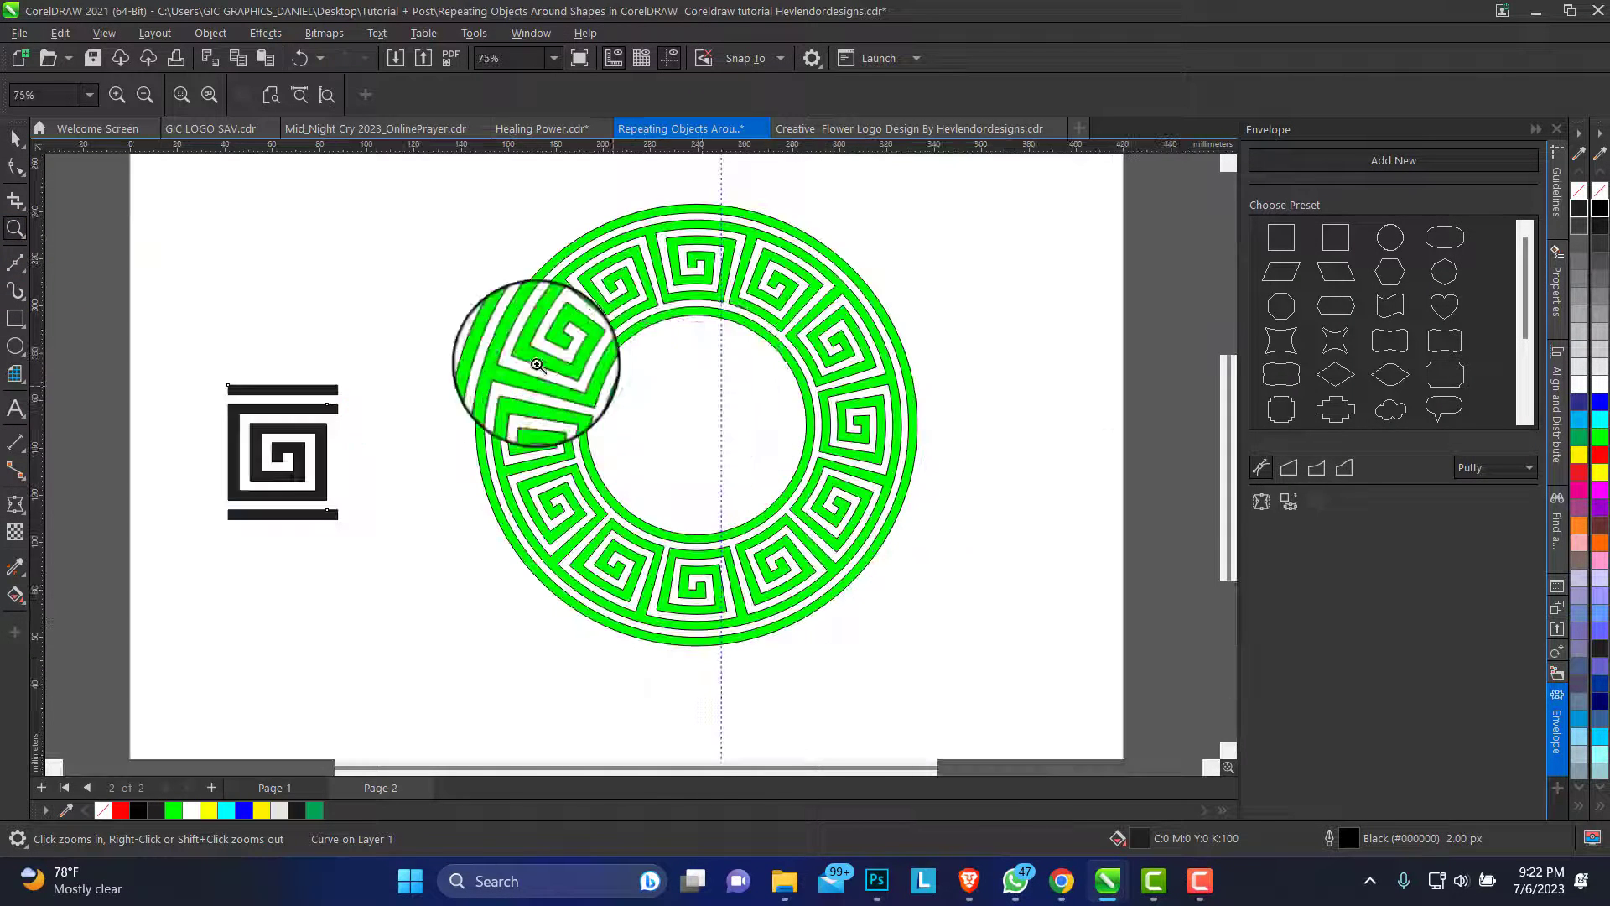
left_click(17, 138)
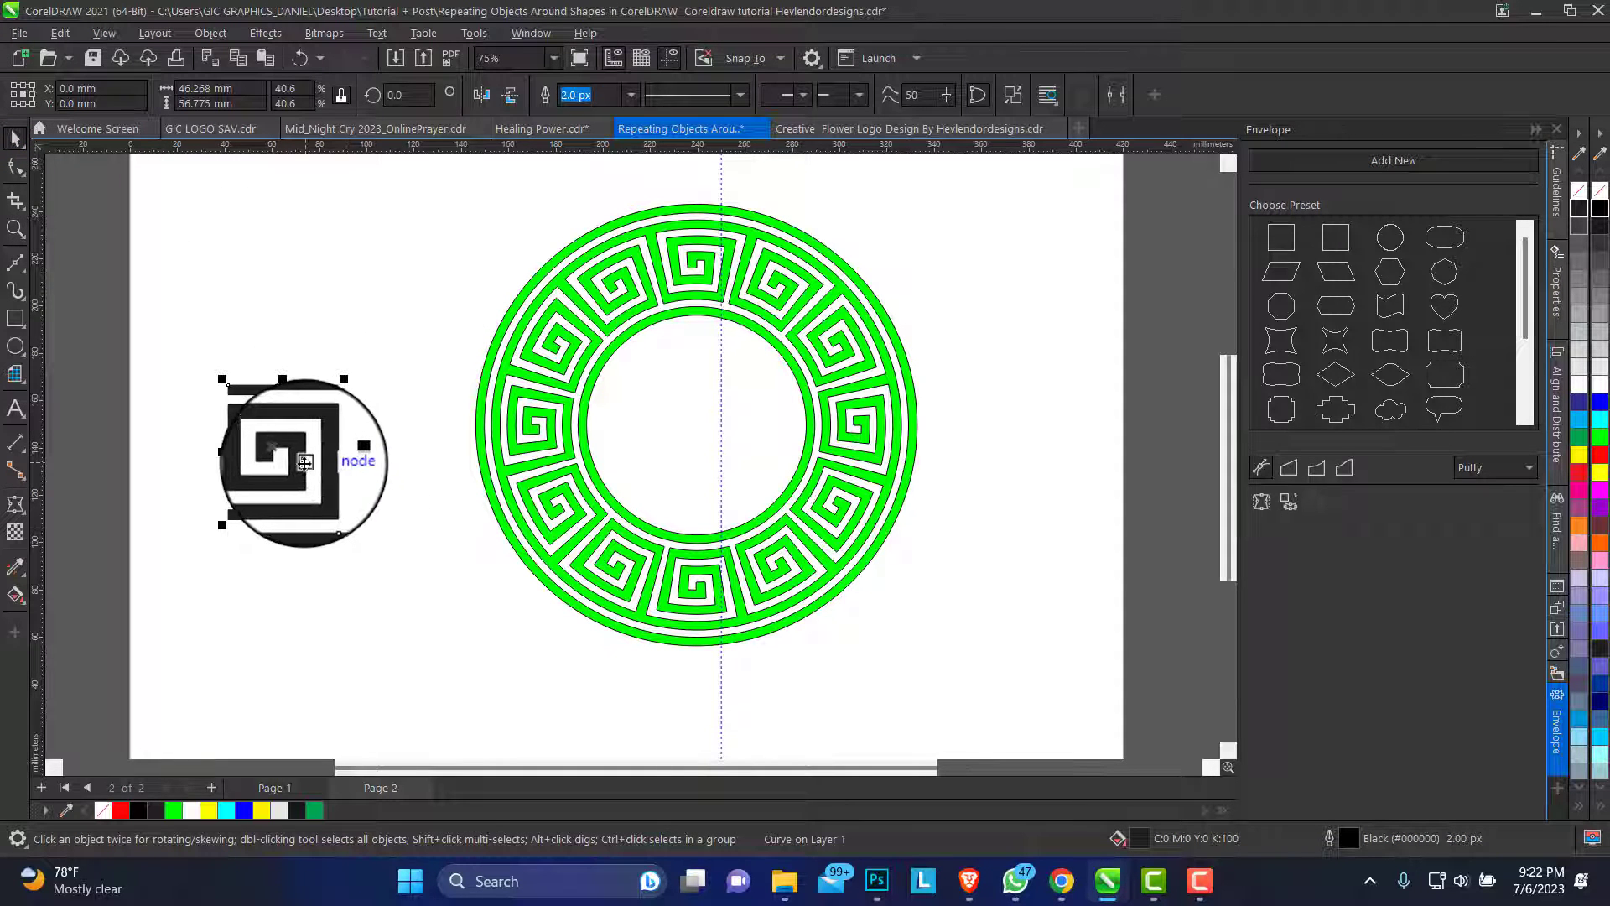
left_click_drag(304, 462, 299, 515)
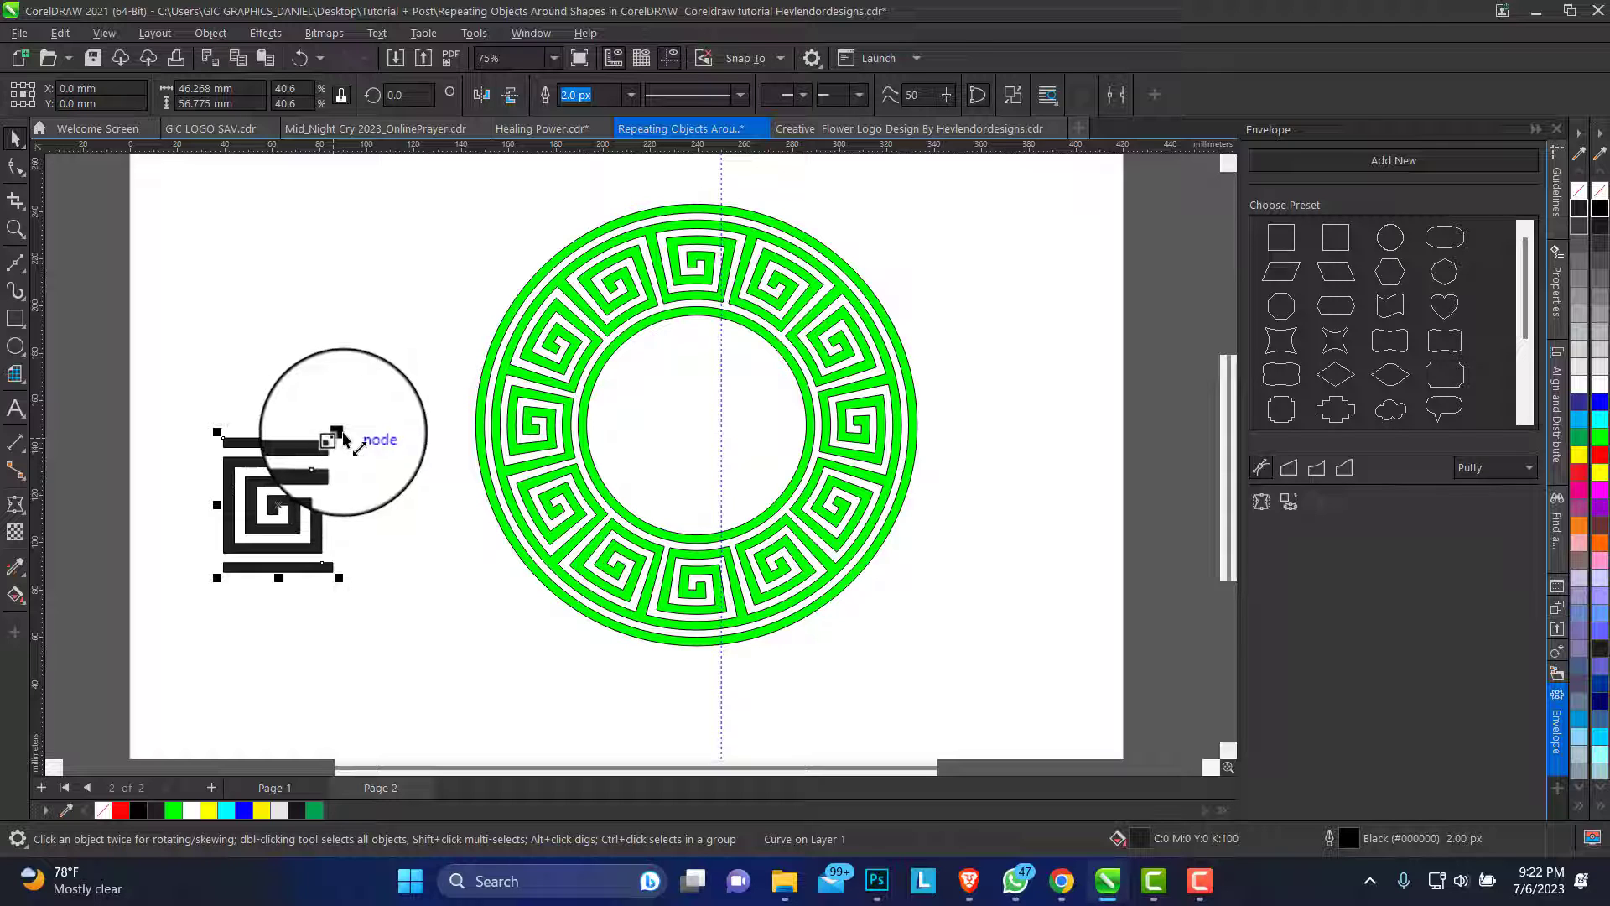
left_click_drag(347, 430, 384, 359)
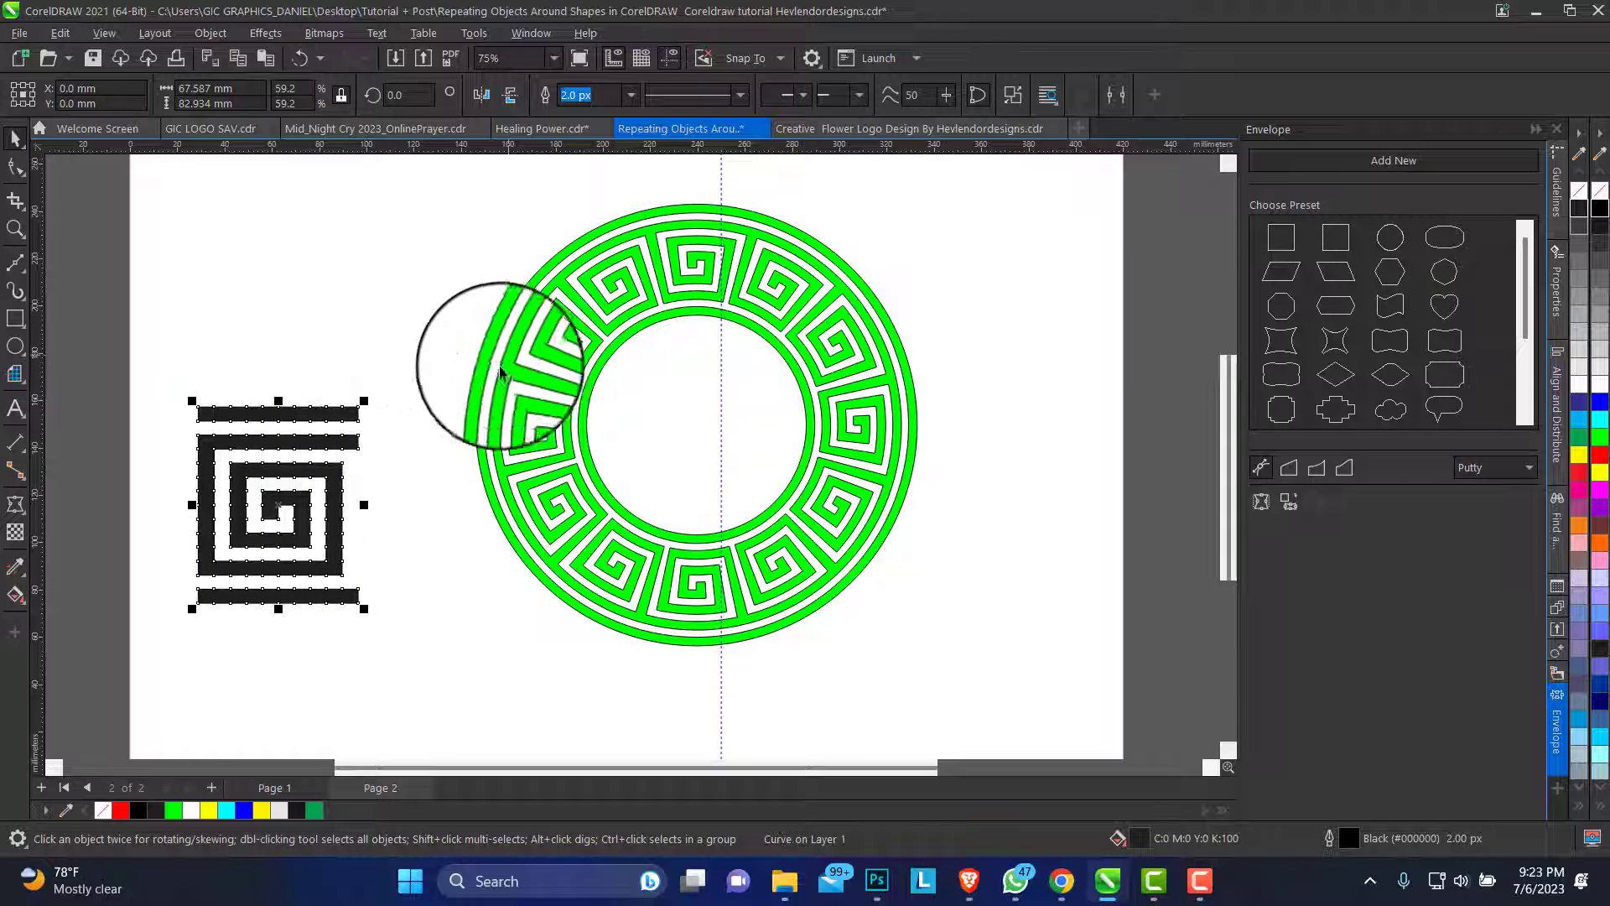